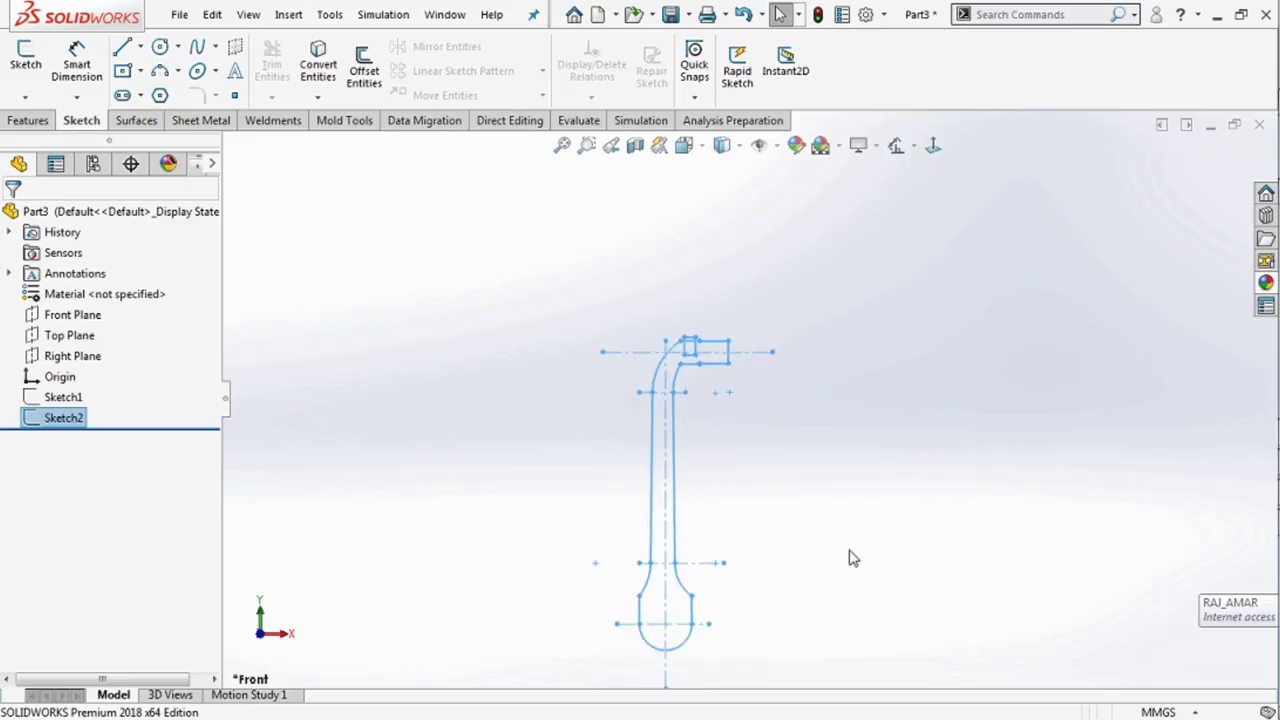
Show Sketch1 alongside Sketch2 and tilt the view to see both sketches.
{"action": "scroll", "coordinate": [780, 525], "scroll_direction": "down", "scroll_amount": 1}
{"action": "scroll", "coordinate": [763, 520], "scroll_direction": "up", "scroll_amount": 1}
{"action": "scroll", "coordinate": [763, 520], "scroll_direction": "down", "scroll_amount": 1}
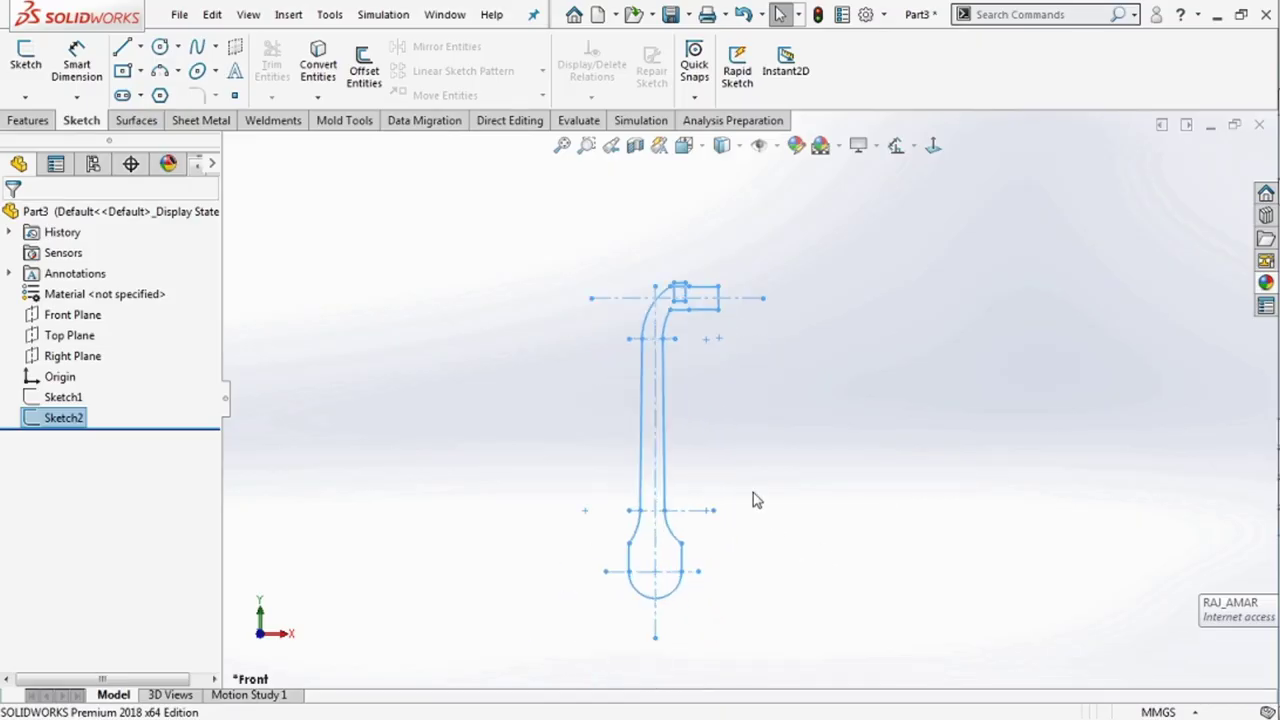
{"action": "scroll", "coordinate": [755, 498], "scroll_direction": "down", "scroll_amount": 1}
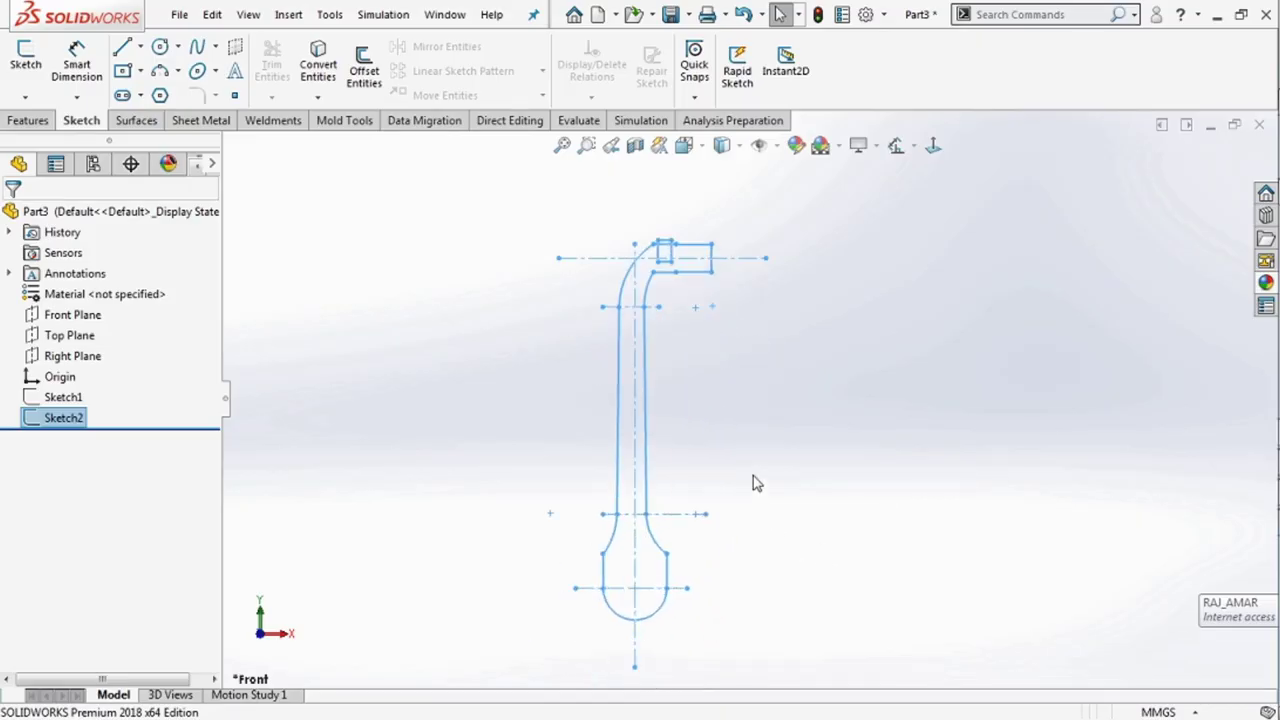
{"action": "middle_click_drag", "start_coordinate": [709, 371], "coordinate": [643, 417]}
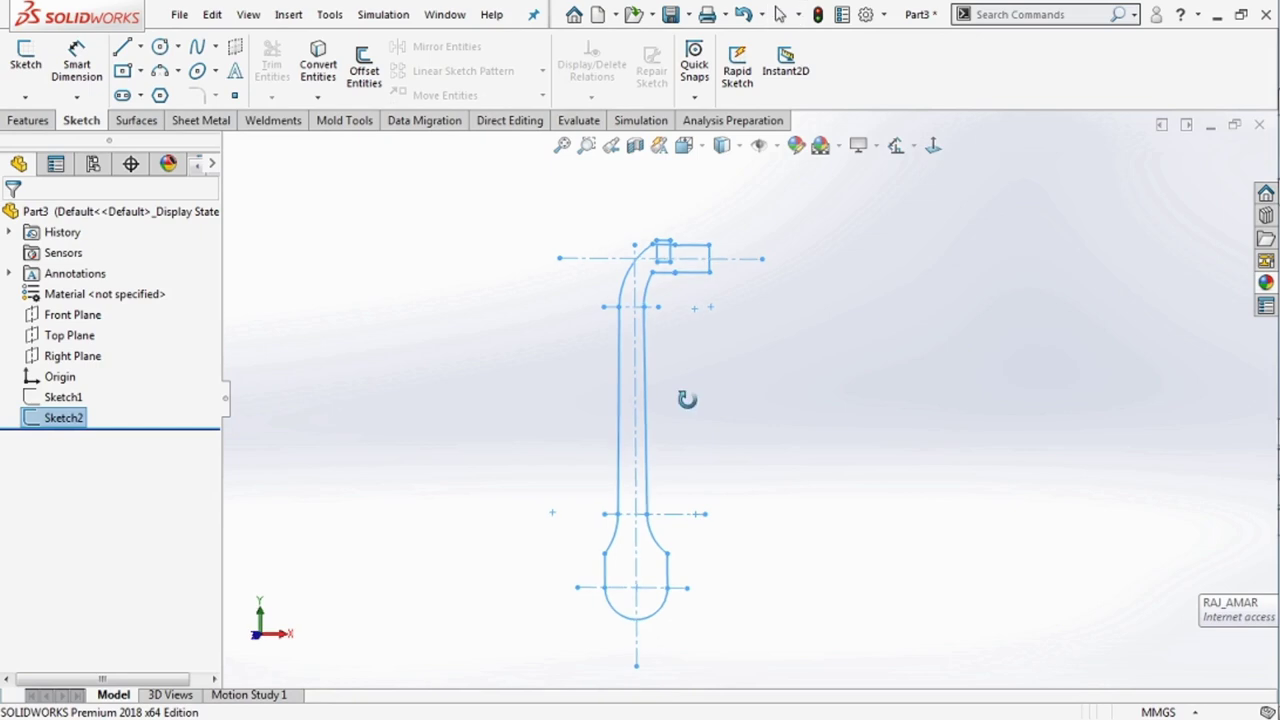
{"action": "left_click", "coordinate": [62, 397]}
{"action": "left_click", "coordinate": [90, 375]}
{"action": "left_click", "coordinate": [339, 430]}
{"action": "mouse_move", "coordinate": [339, 430]}
{"action": "middle_mouse_down"}
{"action": "mouse_move", "coordinate": [551, 465]}
{"action": "mouse_move", "coordinate": [617, 460]}
{"action": "mouse_move", "coordinate": [660, 437]}
{"action": "mouse_move", "coordinate": [720, 449]}
{"action": "mouse_move", "coordinate": [604, 486]}
{"action": "middle_mouse_up"}
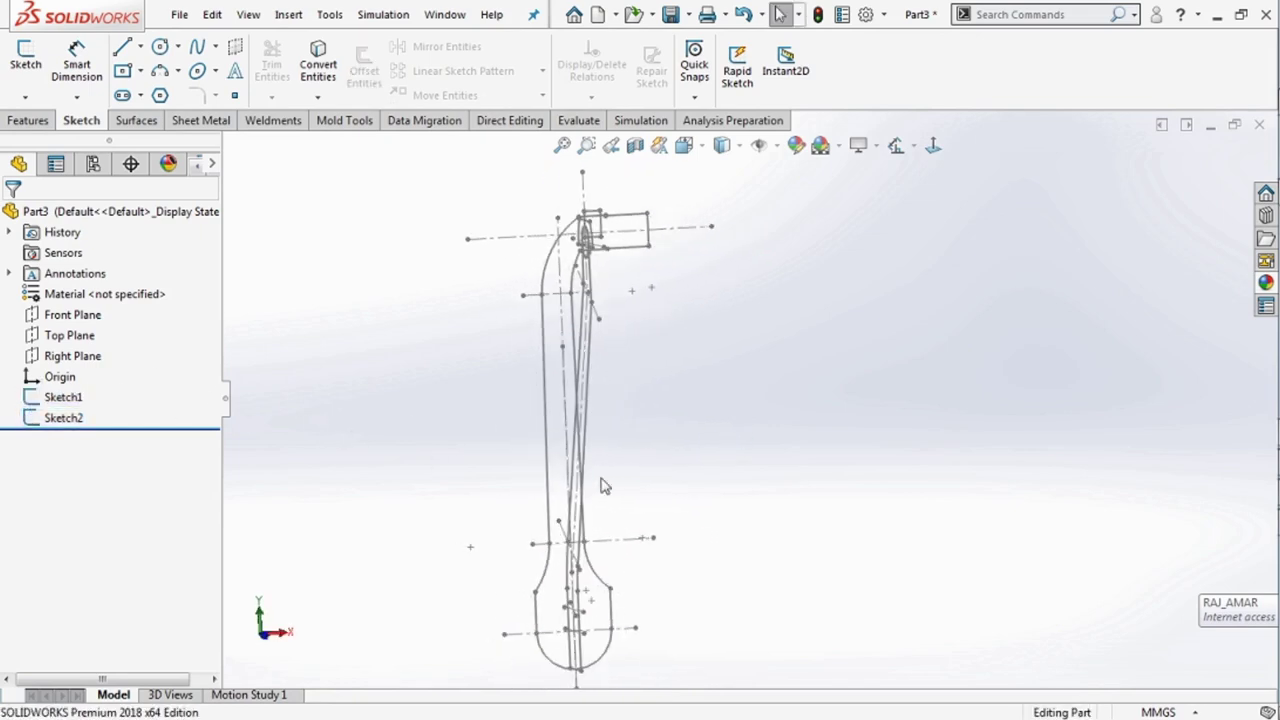
Snap to a standard front view, then orbit the model into a tilted 3D view.
{"action": "left_click", "coordinate": [684, 145]}
{"action": "left_click", "coordinate": [738, 233]}
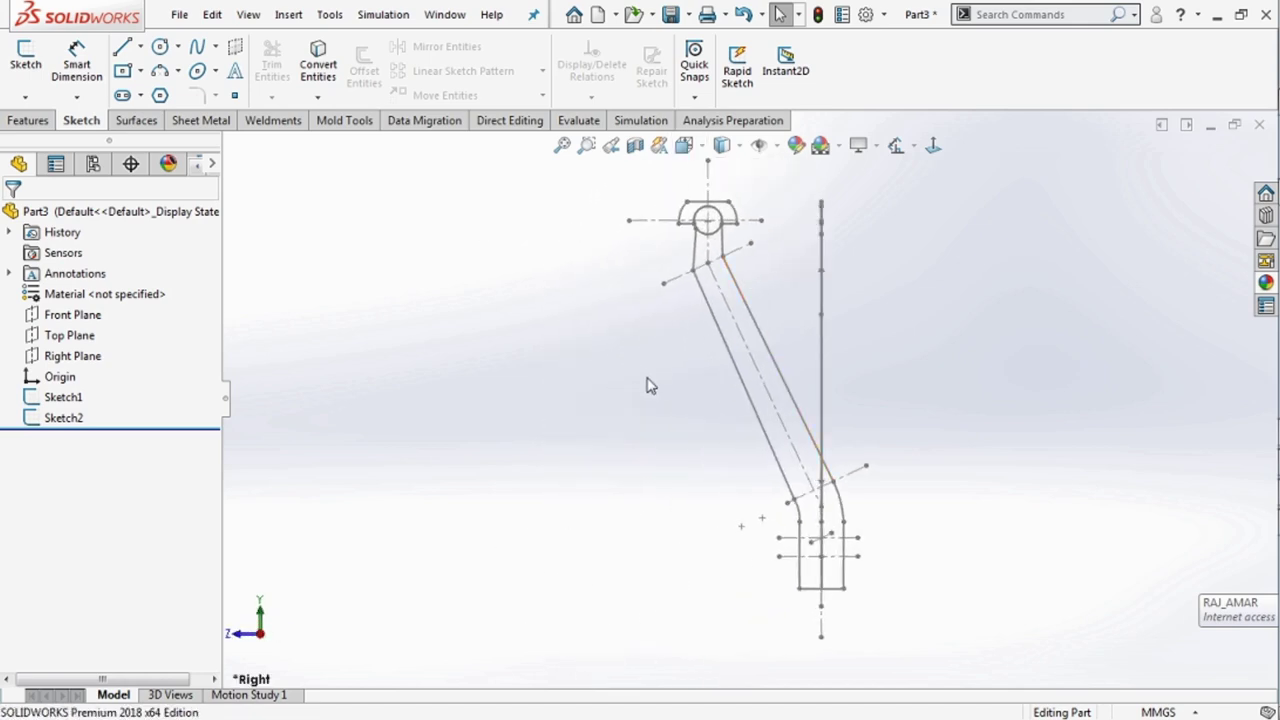
{"action": "key", "text": "ctrl+1"}
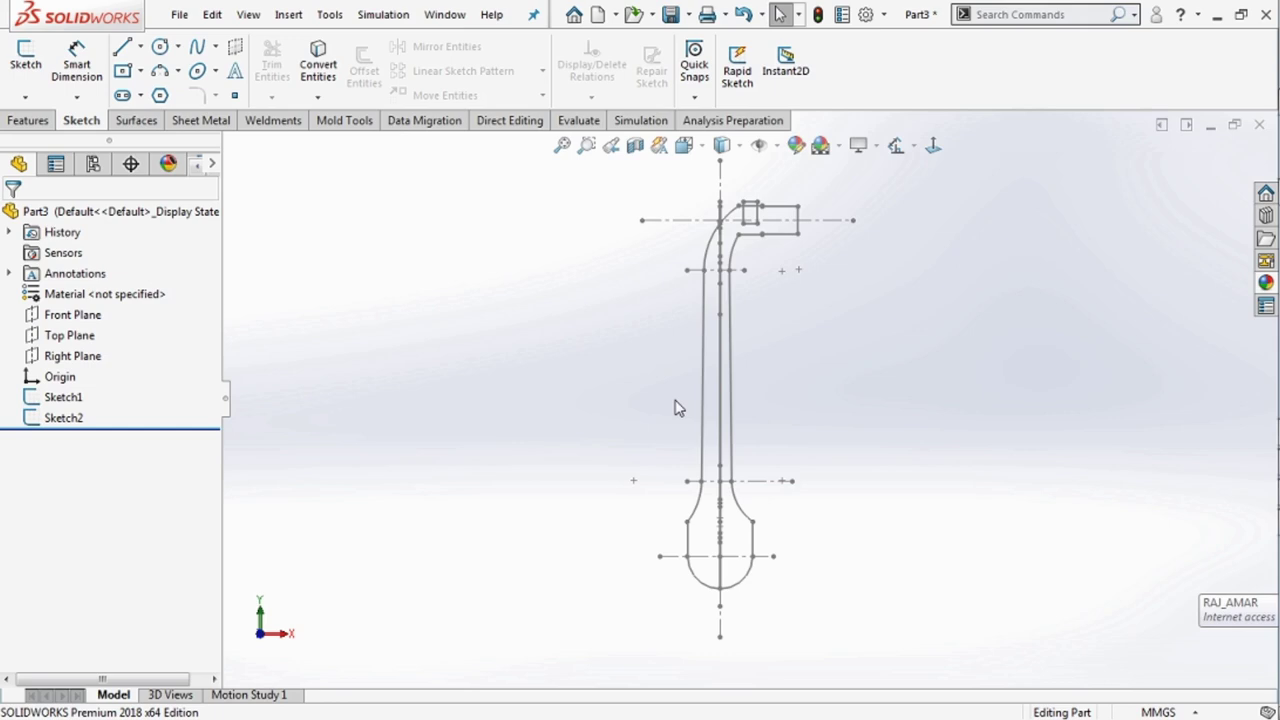
{"action": "middle_click_drag", "start_coordinate": [675, 408], "coordinate": [1278, 400]}
Replace the Notepad note with 'SO LETS START TO CONVERT IT 3D DESIGN' and minimise it.
{"action": "left_click", "coordinate": [1266, 491]}
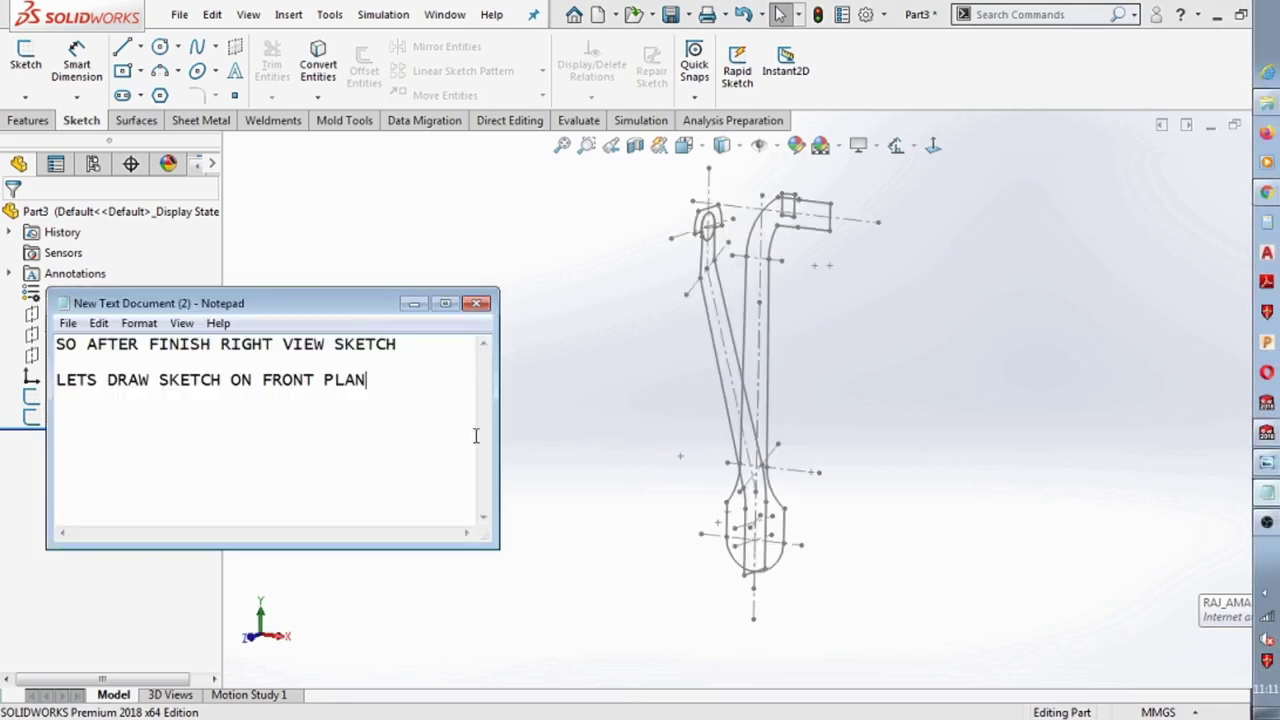
{"action": "left_click_drag", "start_coordinate": [397, 406], "coordinate": [15, 343]}
{"action": "key", "text": "Delete"}
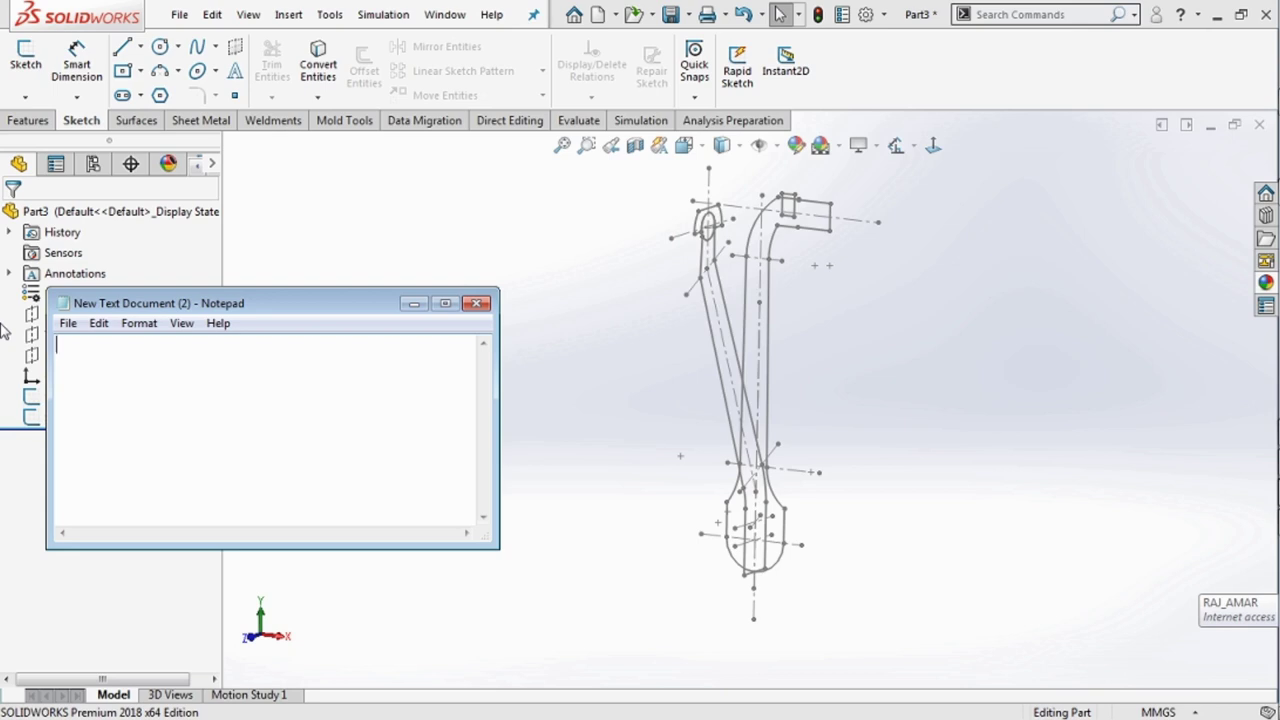
{"action": "type", "text": "SO L"}
{"action": "type", "text": "ETS S"}
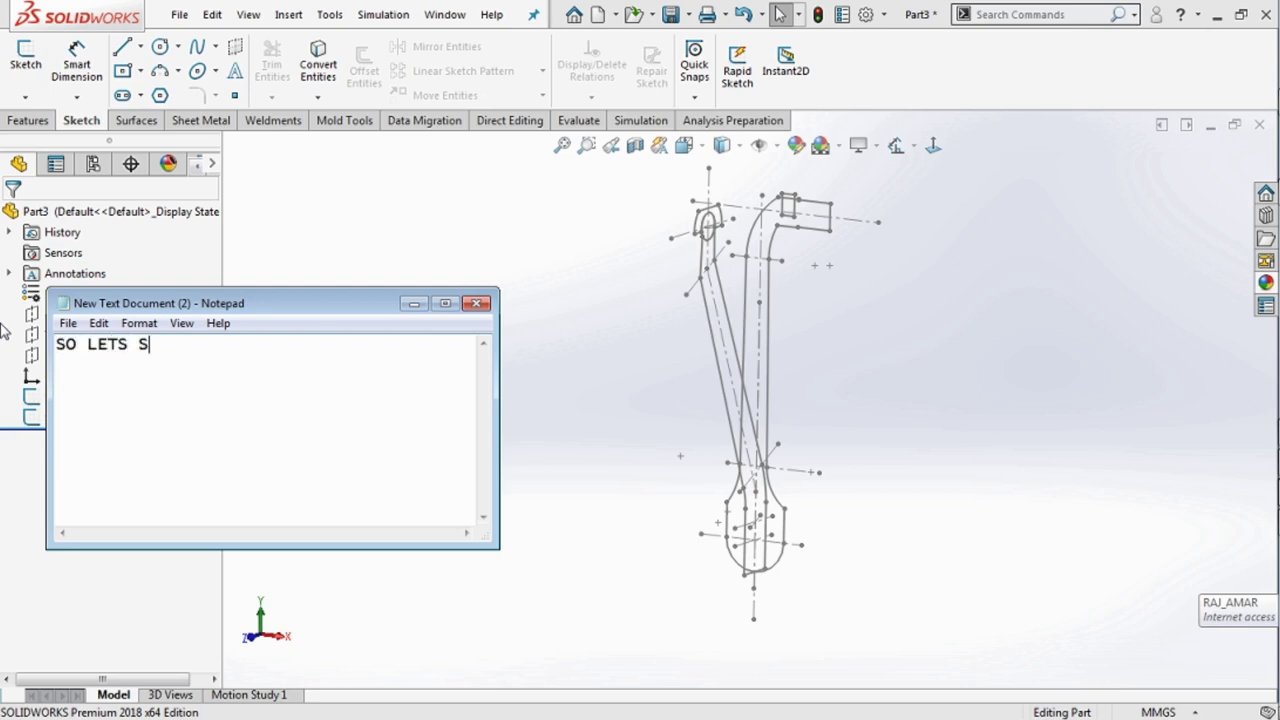
{"action": "type", "text": "TART "}
{"action": "type", "text": "I"}
{"action": "key", "text": "BackSpace"}
{"action": "type", "text": "C"}
{"action": "type", "text": "ON"}
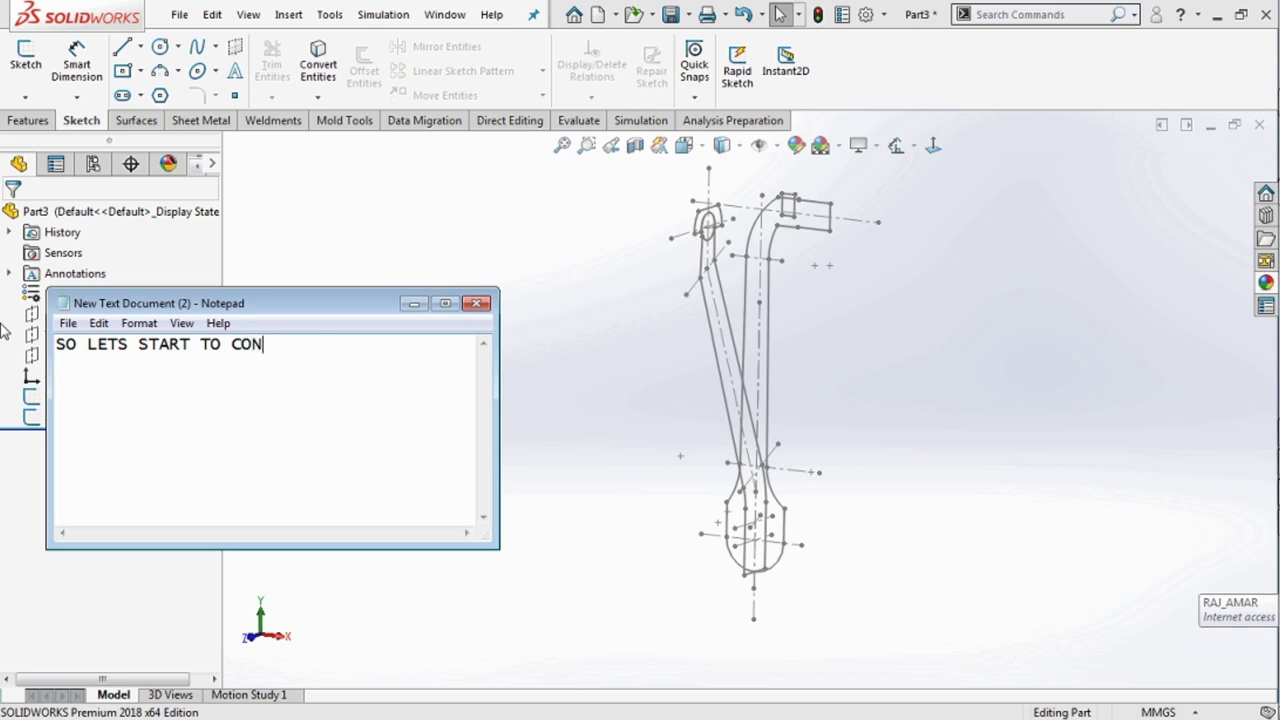
{"action": "type", "text": "VERT"}
{"action": "type", "text": " IT "}
{"action": "type", "text": "3D "}
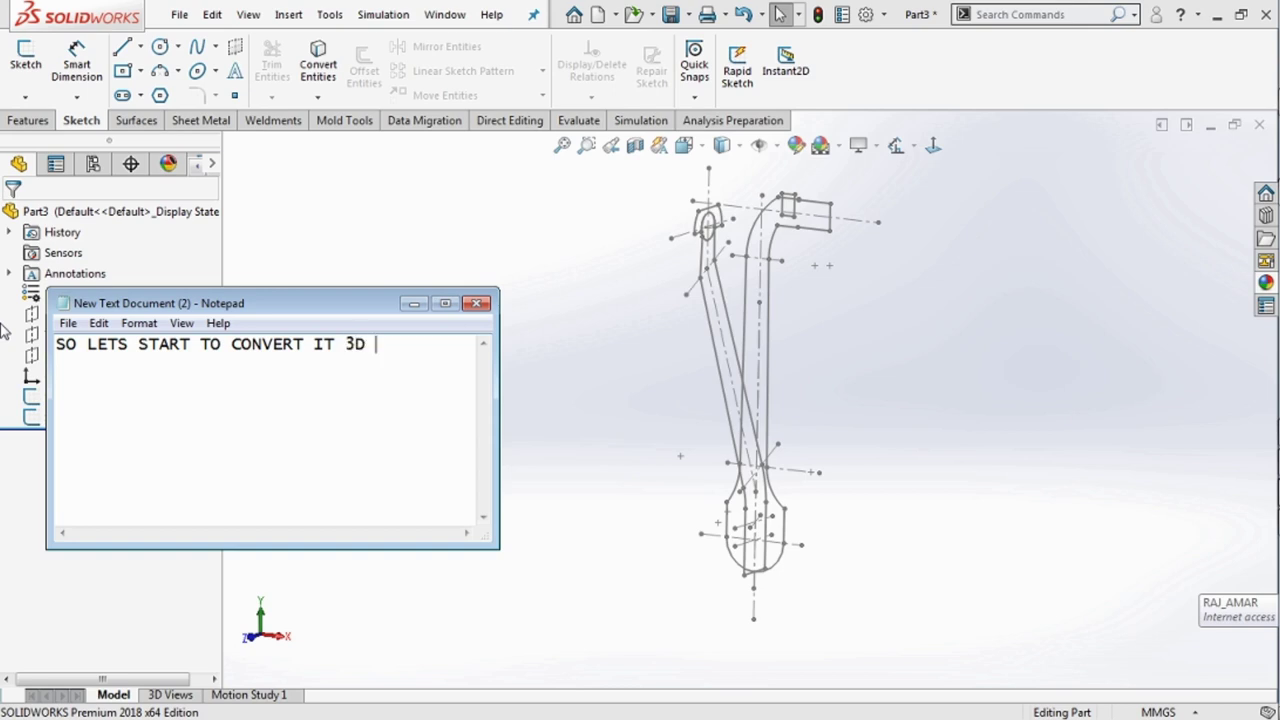
{"action": "type", "text": "DES"}
{"action": "type", "text": "IGN"}
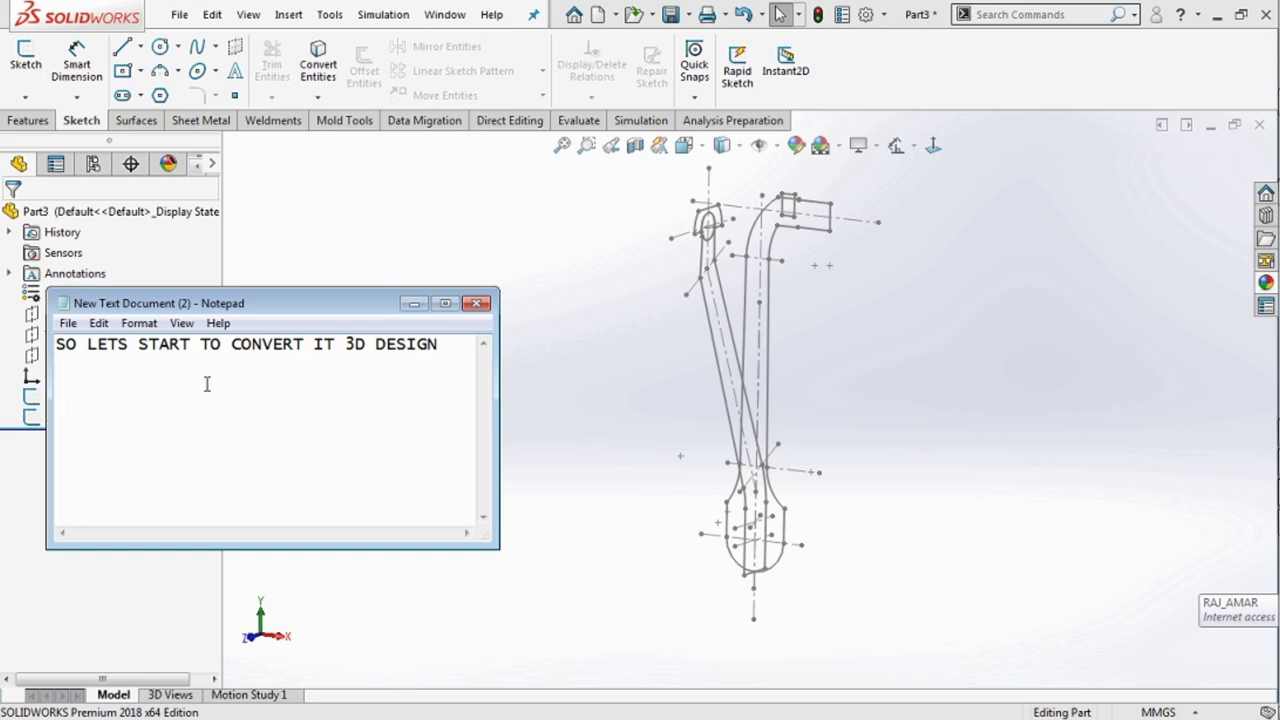
{"action": "left_click", "coordinate": [415, 304]}
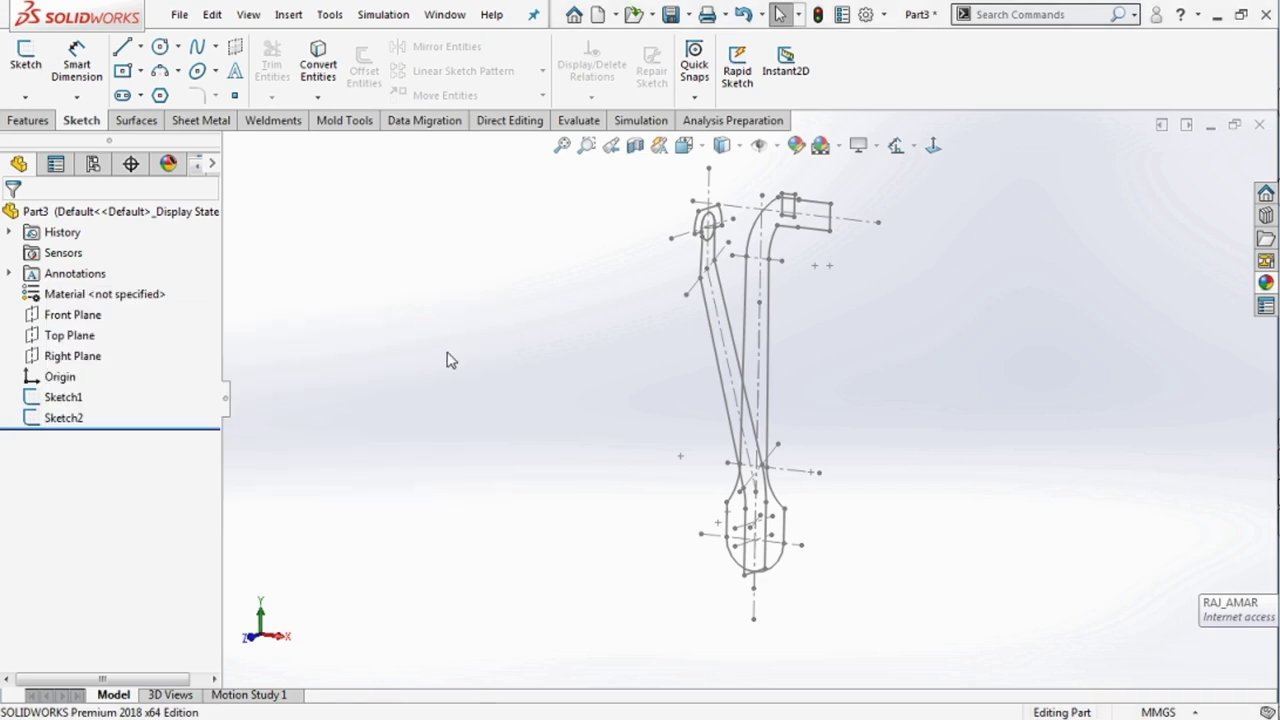
Start a Front Plane sketch viewed Normal To and convert the bulb's two side lines and bottom arc.
{"action": "left_click", "coordinate": [84, 316]}
{"action": "left_click", "coordinate": [98, 288]}
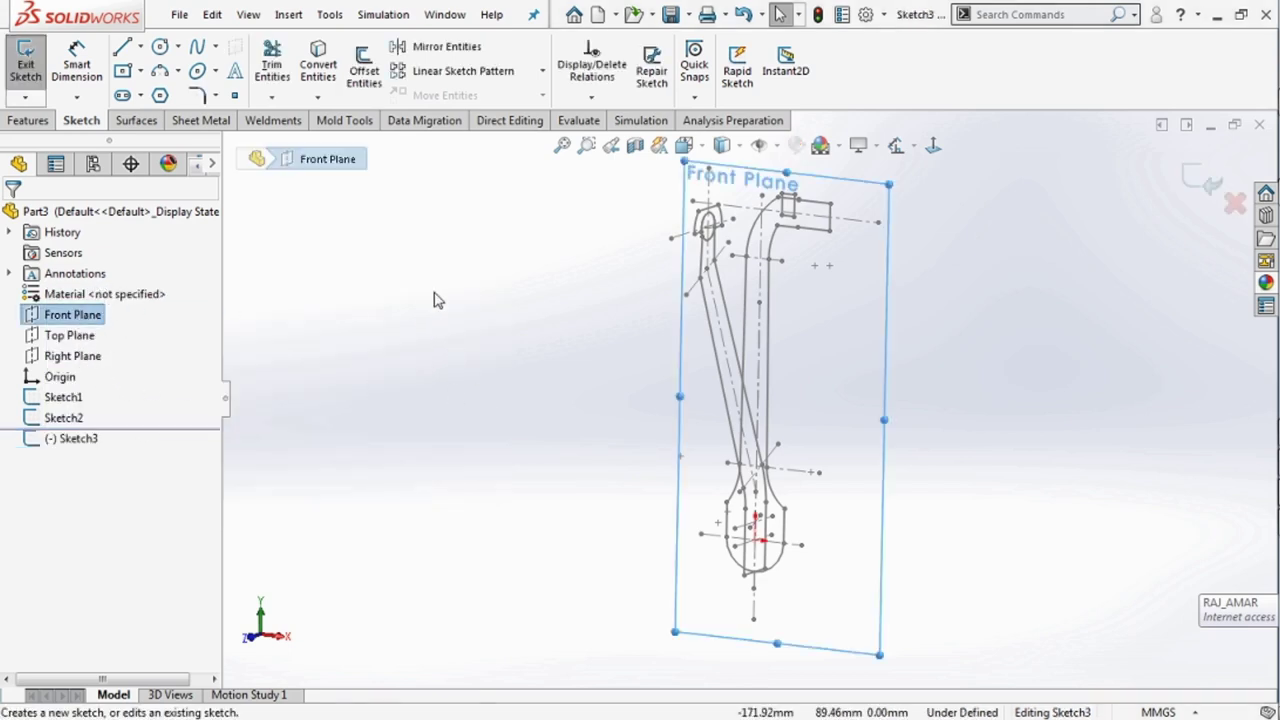
{"action": "left_click", "coordinate": [722, 145]}
{"action": "left_click", "coordinate": [737, 220]}
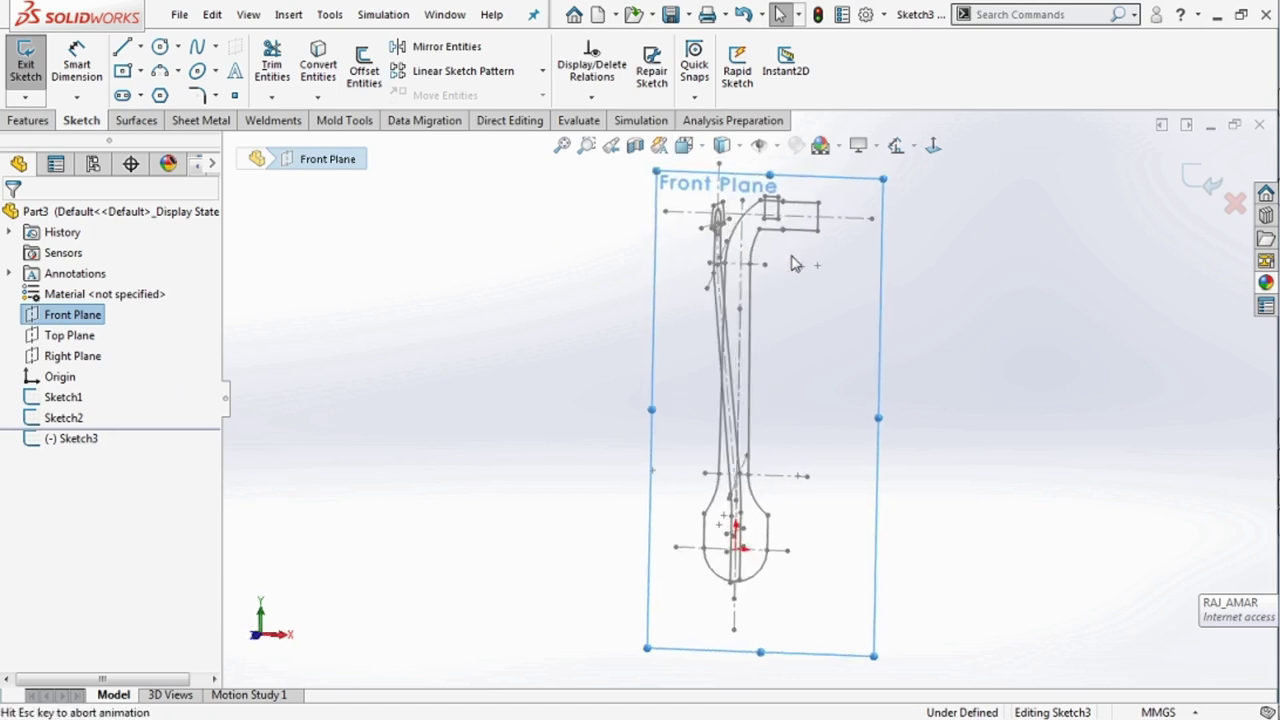
{"action": "left_click", "coordinate": [533, 445]}
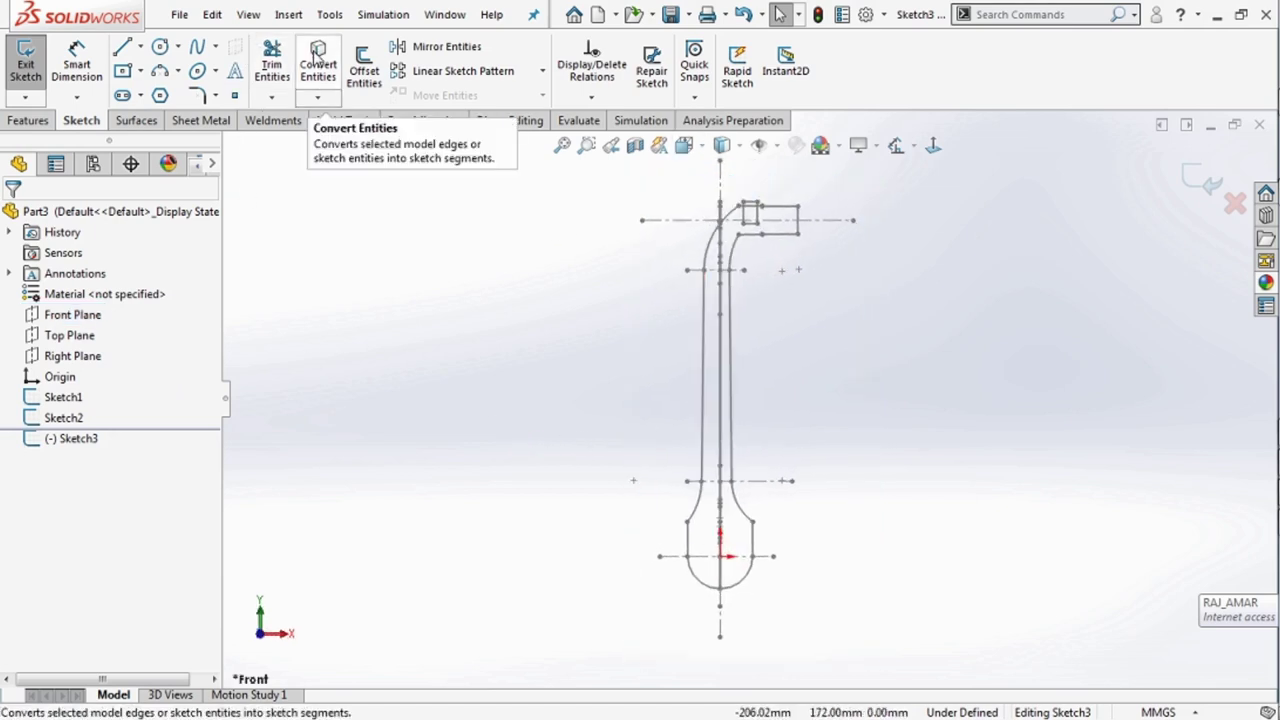
{"action": "left_click", "coordinate": [318, 66]}
{"action": "scroll", "coordinate": [694, 500], "scroll_direction": "down", "scroll_amount": 2}
{"action": "scroll", "coordinate": [714, 491], "scroll_direction": "down", "scroll_amount": 2}
{"action": "left_click", "coordinate": [723, 482]}
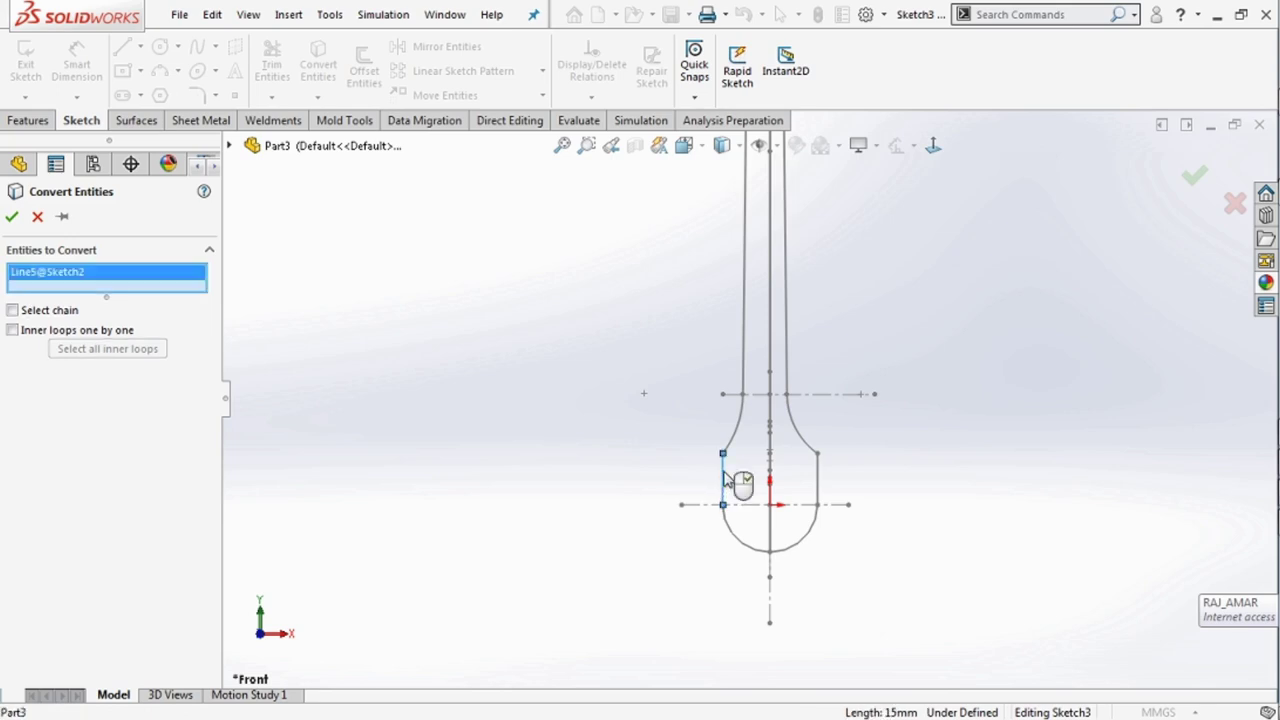
{"action": "left_click", "coordinate": [741, 547]}
{"action": "left_click", "coordinate": [818, 482]}
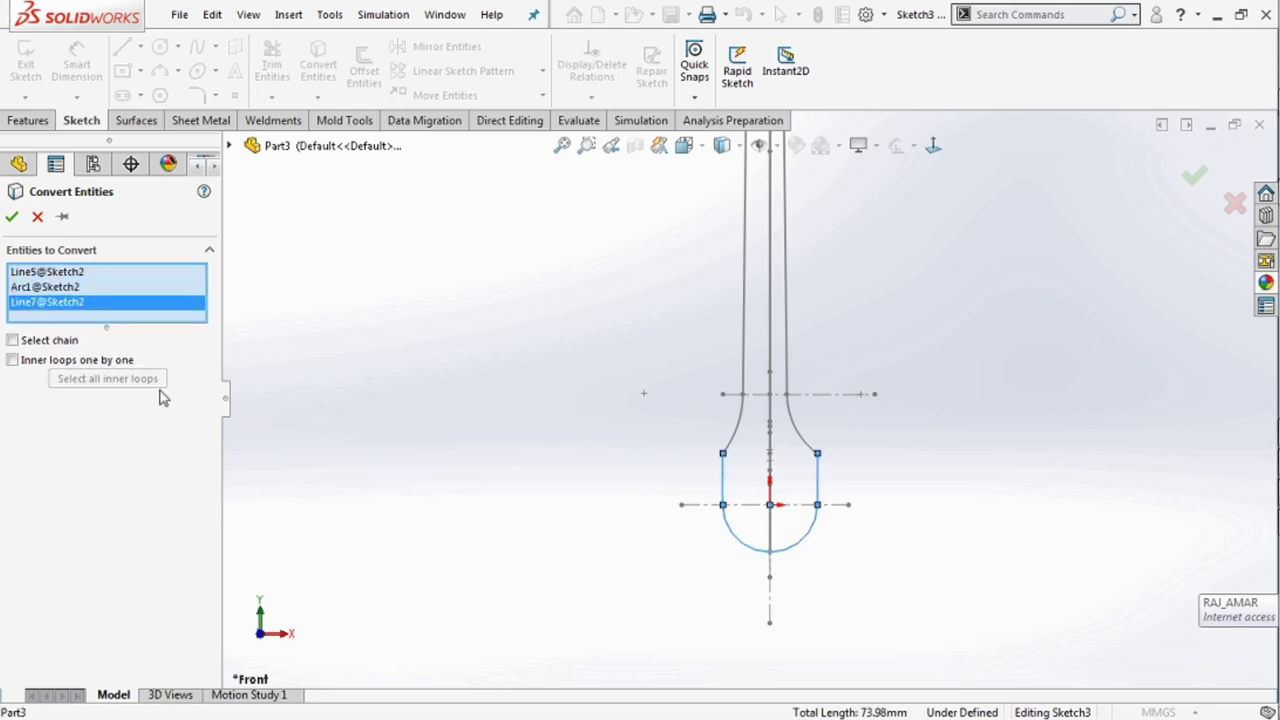
{"action": "left_click", "coordinate": [12, 216]}
Close the bulb profile with a horizontal line across its top.
{"action": "left_click", "coordinate": [122, 46]}
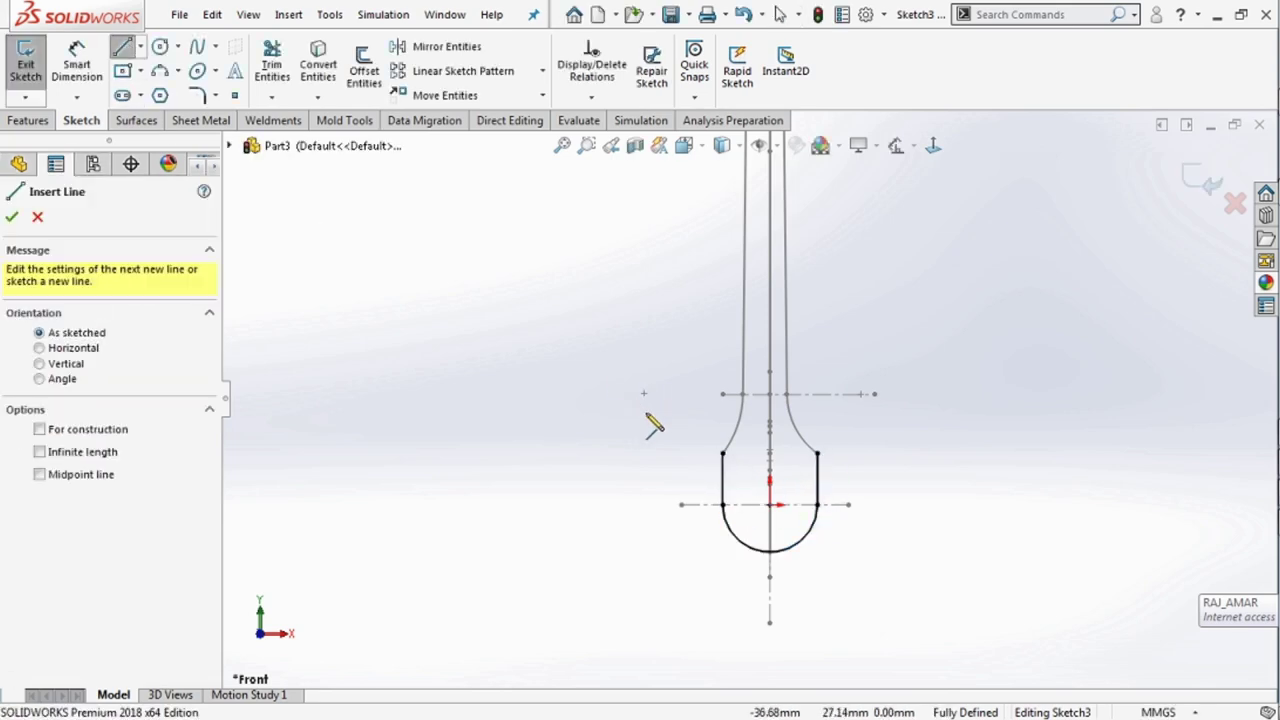
{"action": "left_click", "coordinate": [722, 454]}
{"action": "left_click", "coordinate": [818, 454]}
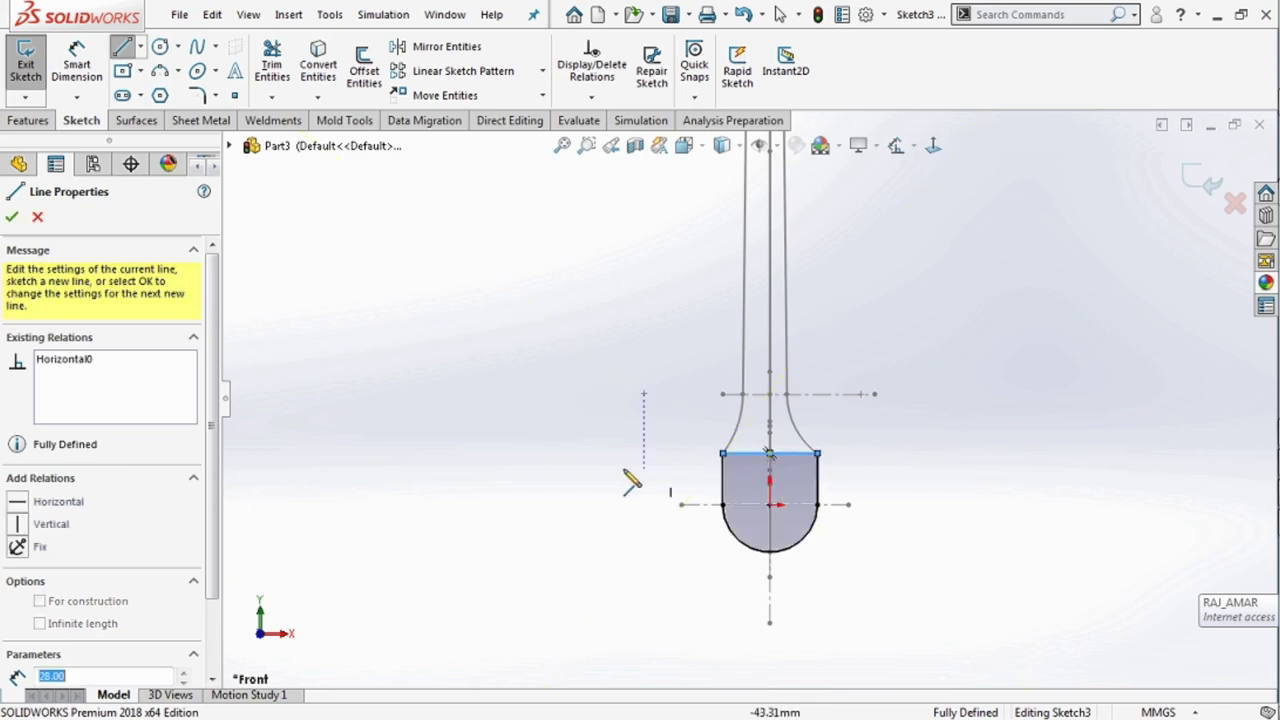
{"action": "key", "text": "Escape"}
Extrude the bulb profile Mid Plane with 19 mm depth as Boss-Extrude1, checking the reference drawing.
{"action": "left_click", "coordinate": [27, 120]}
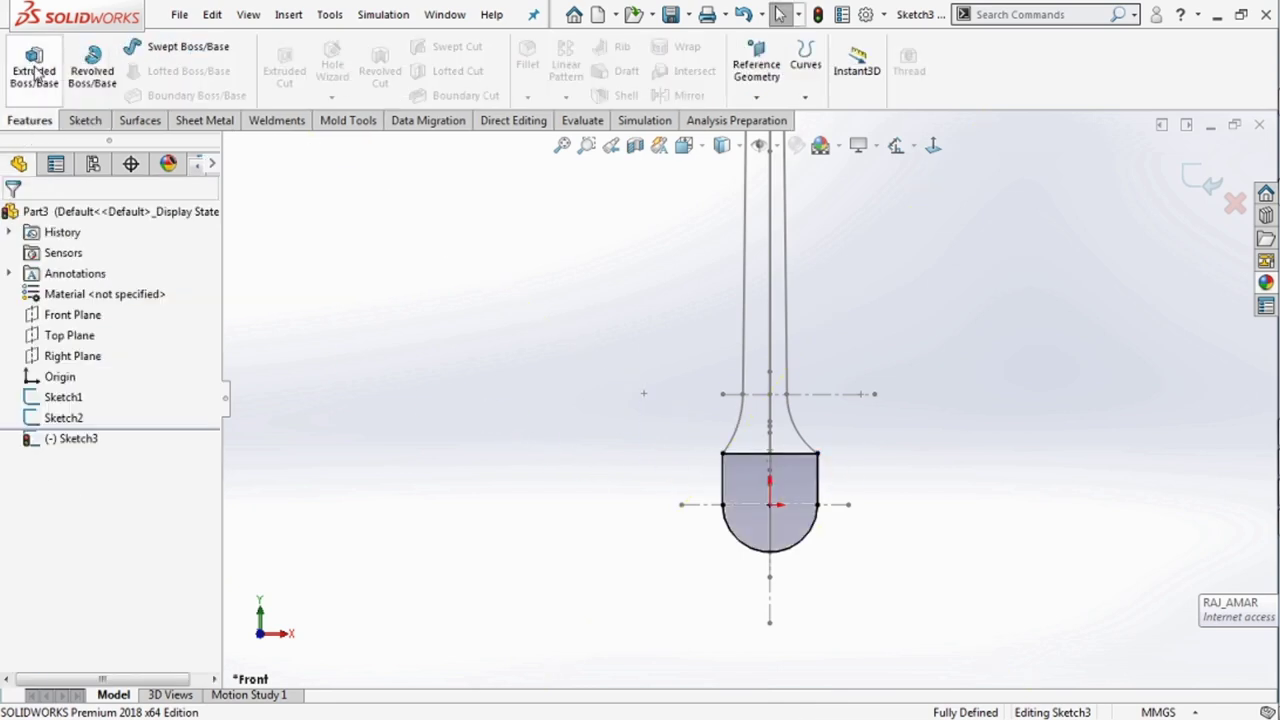
{"action": "left_click", "coordinate": [33, 70]}
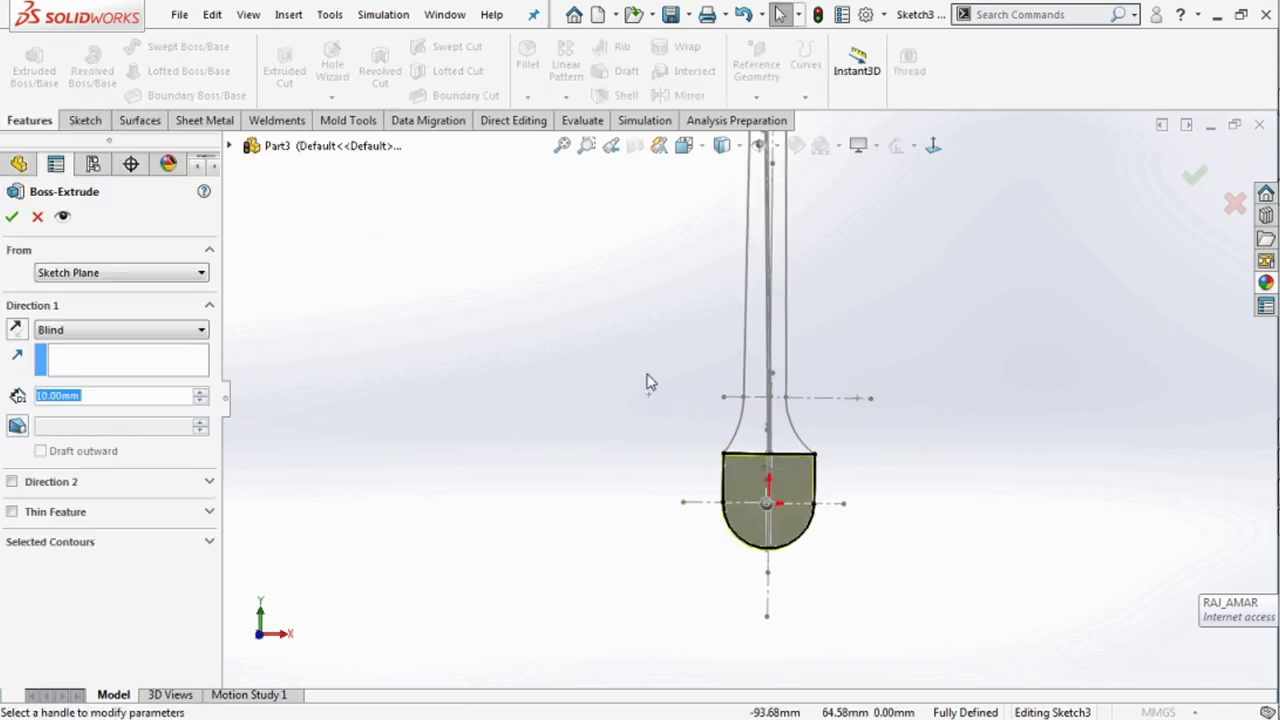
{"action": "scroll", "coordinate": [968, 544], "scroll_direction": "down", "scroll_amount": 3}
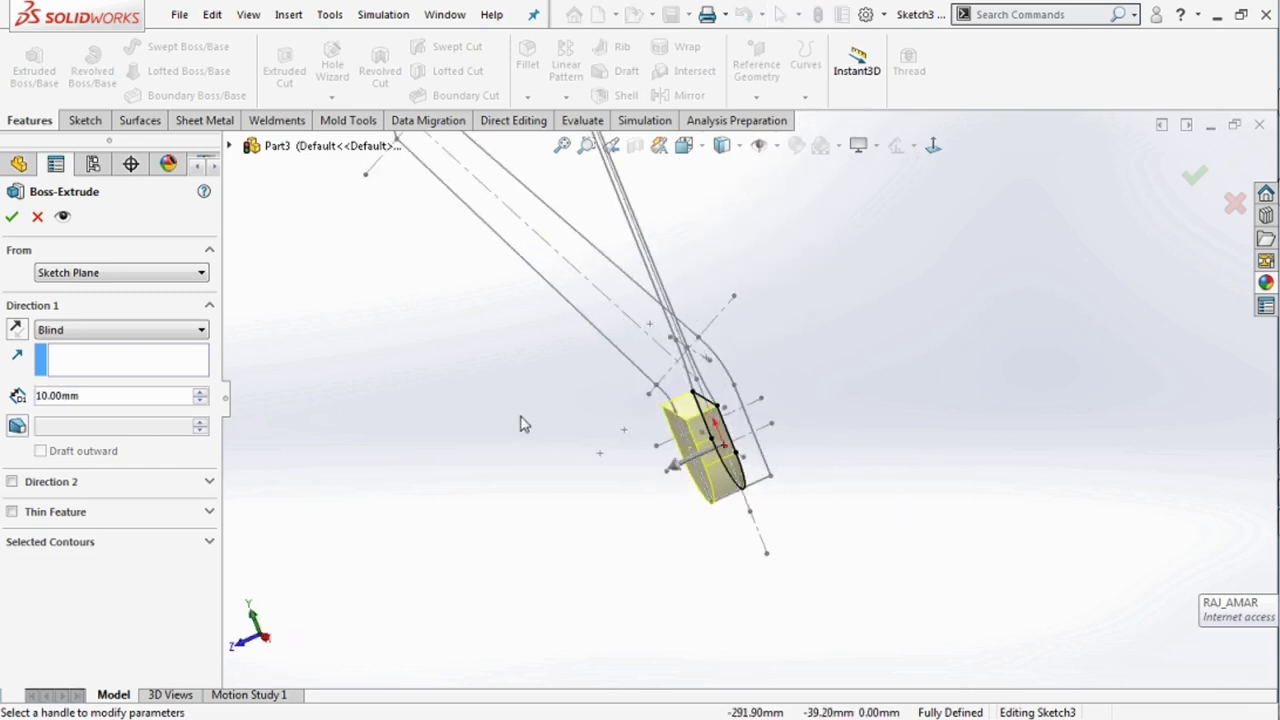
{"action": "left_click", "coordinate": [157, 329]}
{"action": "left_click", "coordinate": [129, 407]}
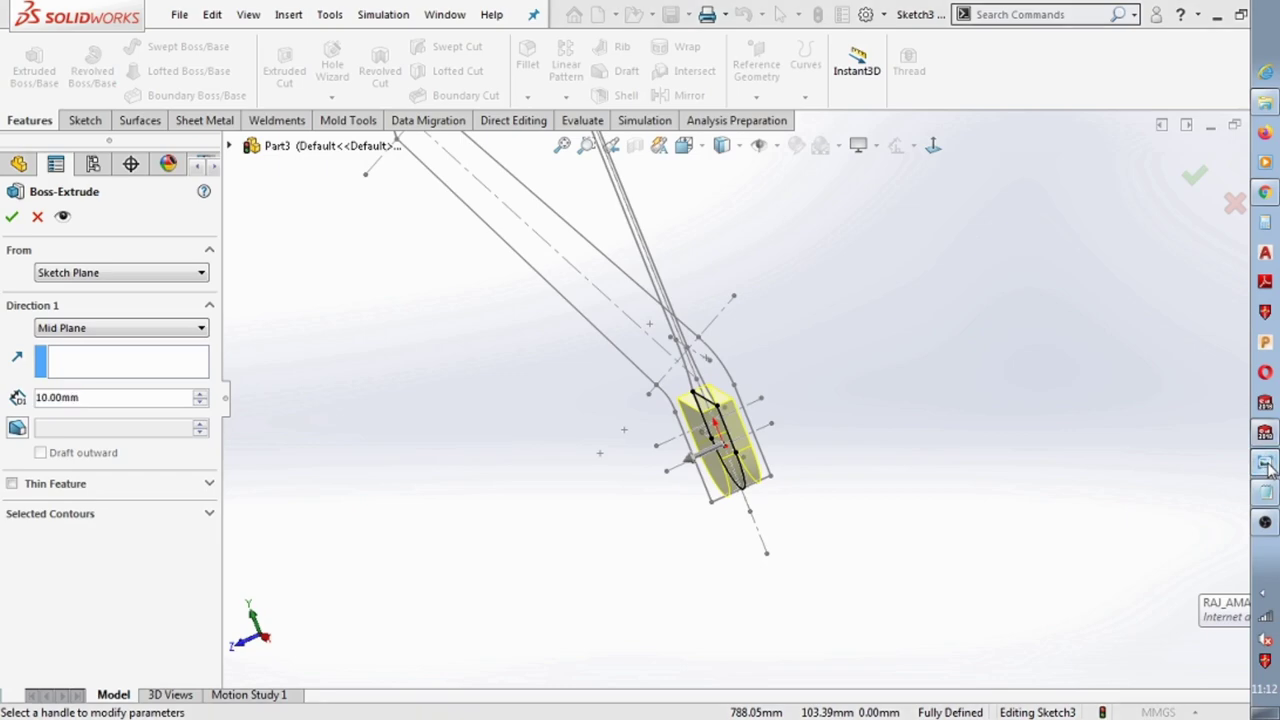
{"action": "left_click", "coordinate": [1265, 462]}
{"action": "scroll", "coordinate": [707, 560], "scroll_direction": "up", "scroll_amount": 3}
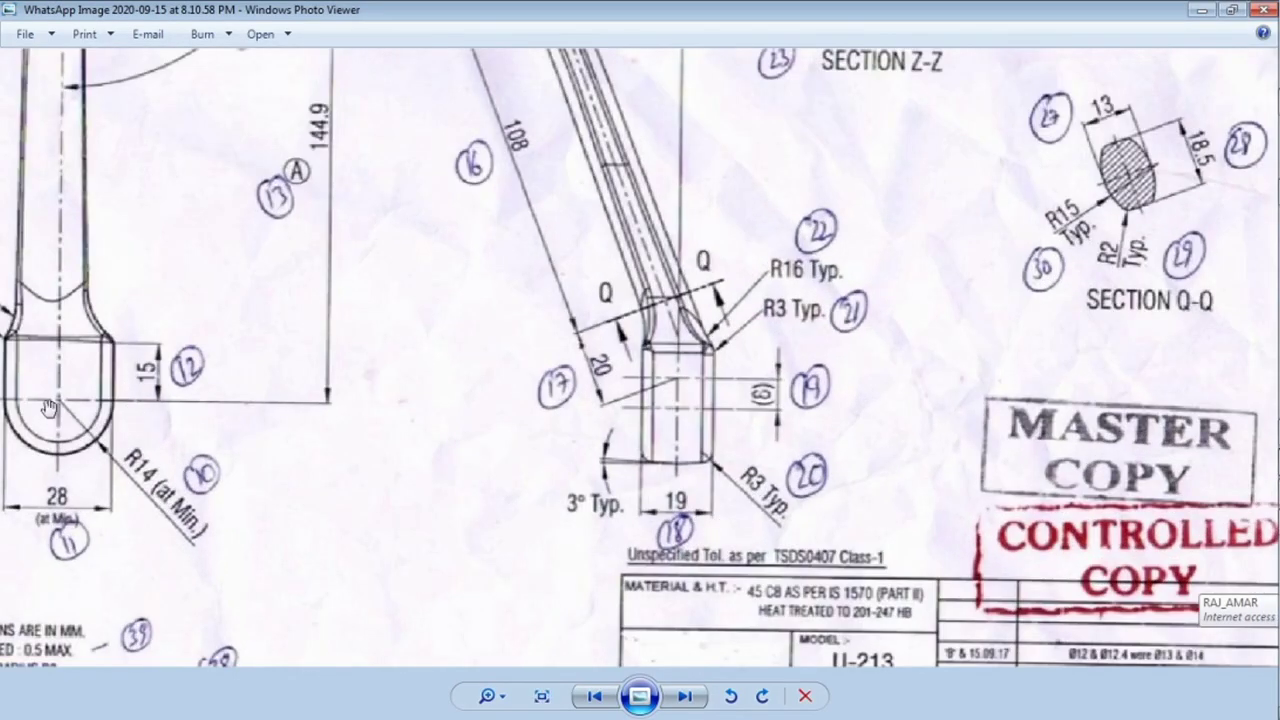
{"action": "left_click", "coordinate": [1201, 10]}
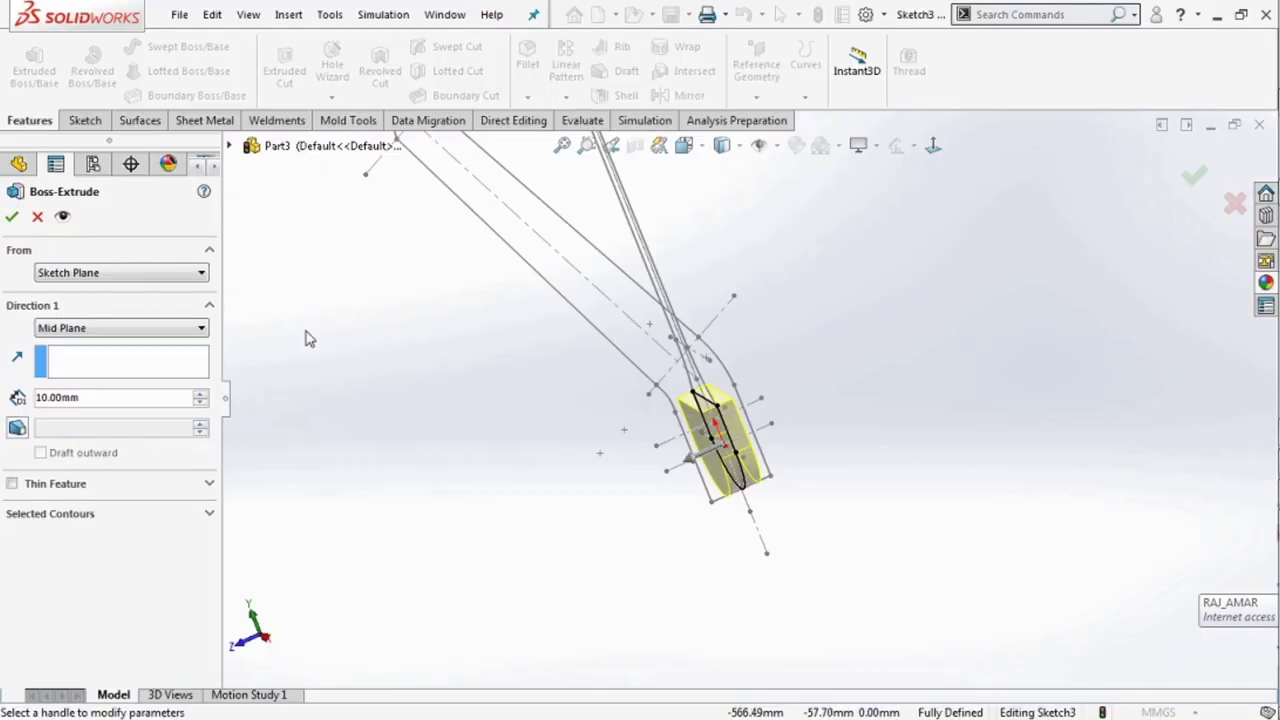
{"action": "double_click", "coordinate": [146, 393]}
{"action": "type", "text": "19"}
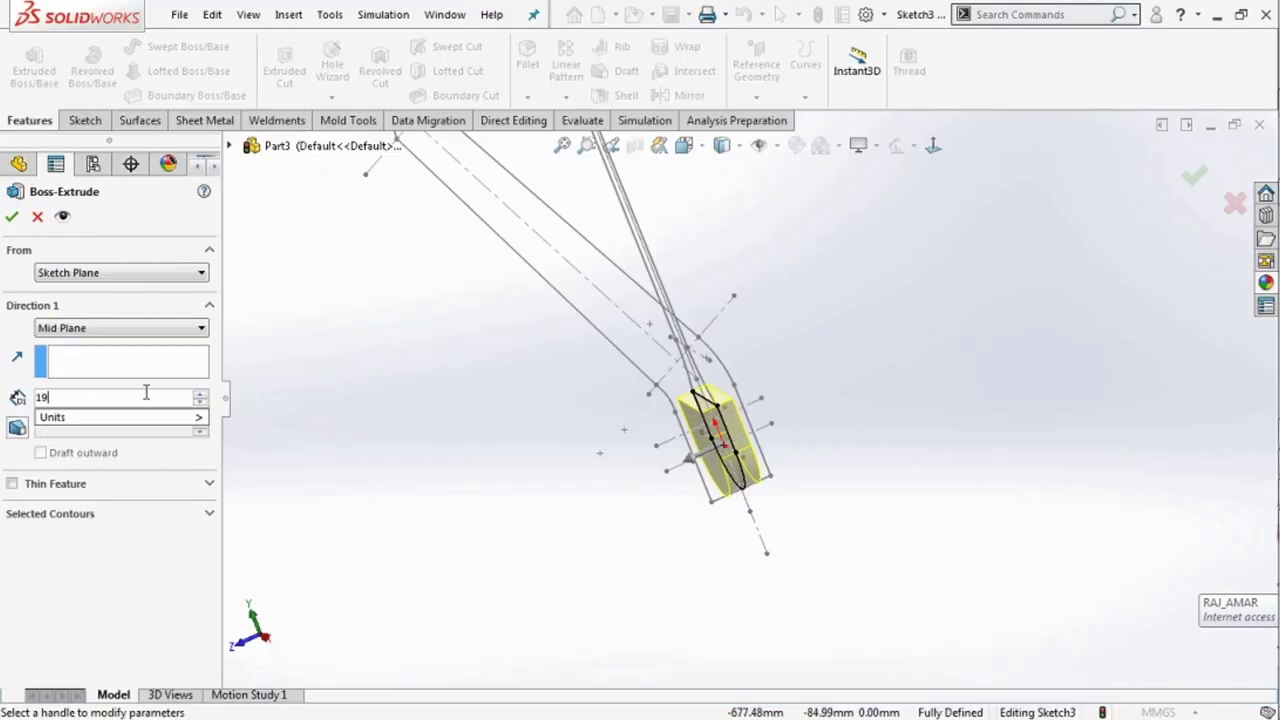
{"action": "key", "text": "Return"}
{"action": "left_click", "coordinate": [11, 216]}
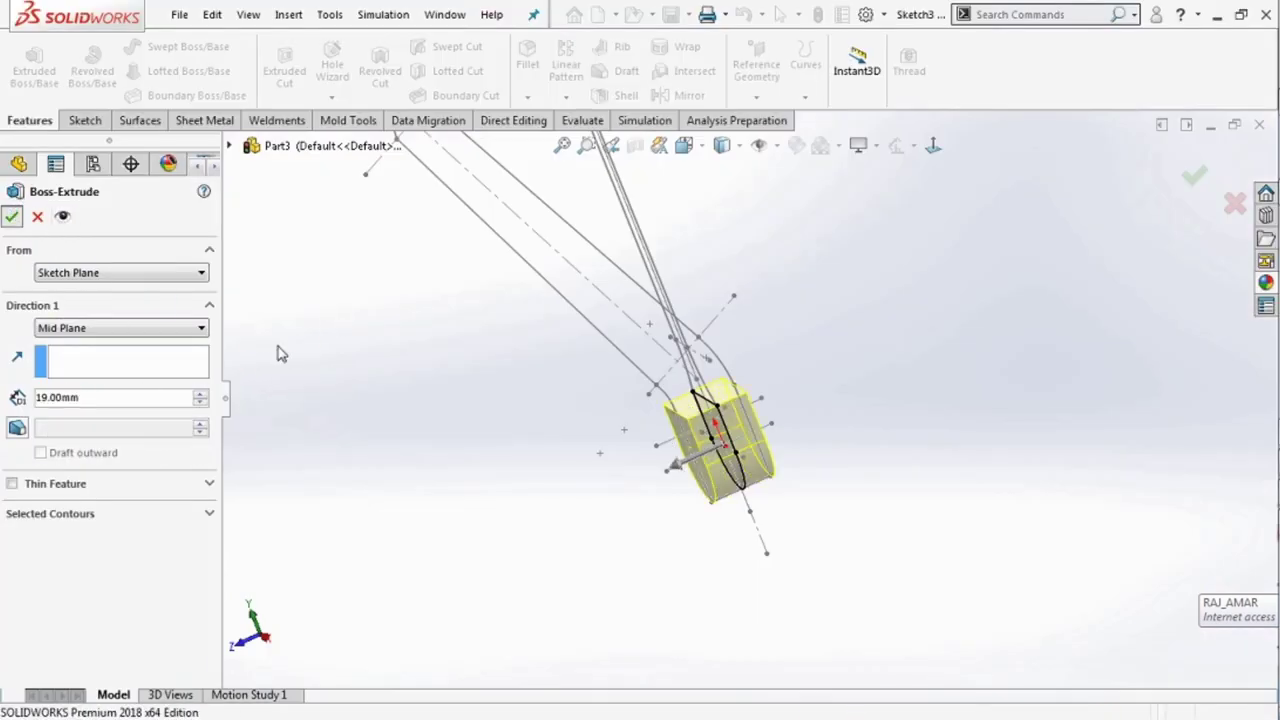
{"action": "left_click", "coordinate": [722, 145]}
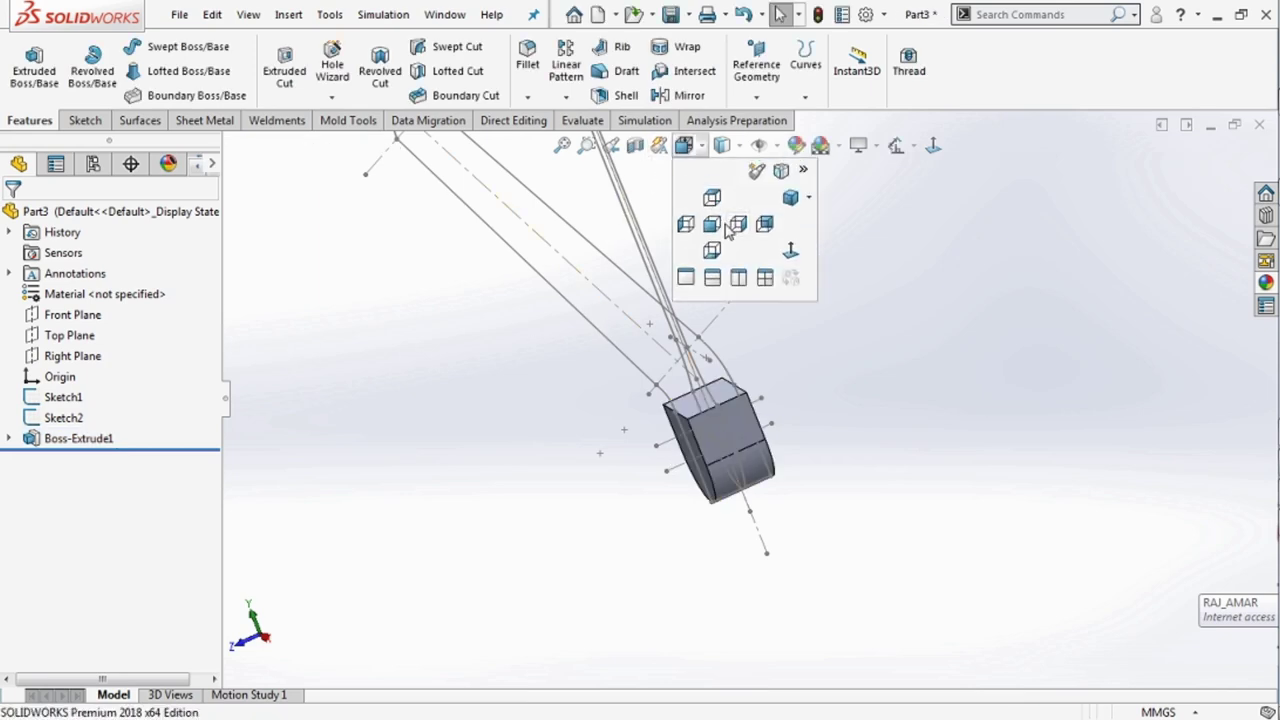
Face the front, zoom out, and switch between front and side views to see the whole lever arm.
{"action": "left_click", "coordinate": [711, 229]}
{"action": "scroll", "coordinate": [716, 605], "scroll_direction": "down", "scroll_amount": 3}
{"action": "scroll", "coordinate": [745, 566], "scroll_direction": "down", "scroll_amount": 1}
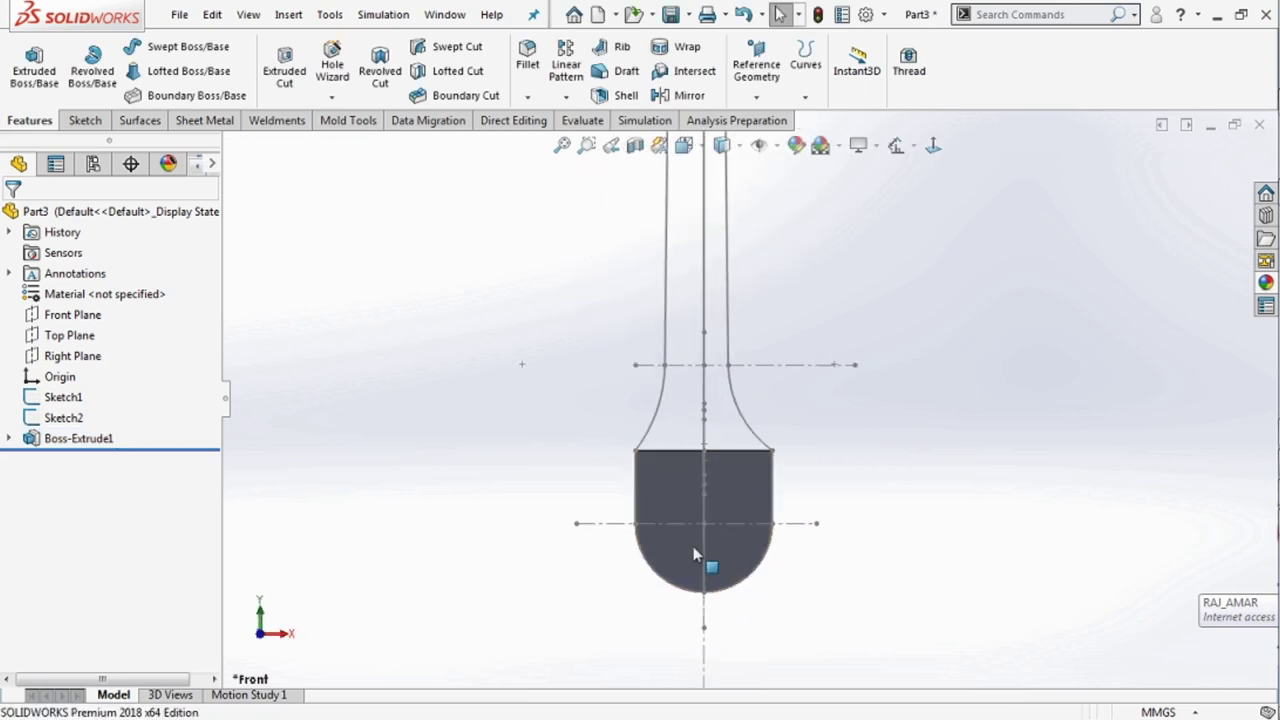
{"action": "scroll", "coordinate": [860, 500], "scroll_direction": "up", "scroll_amount": 1}
{"action": "scroll", "coordinate": [786, 343], "scroll_direction": "up", "scroll_amount": 2}
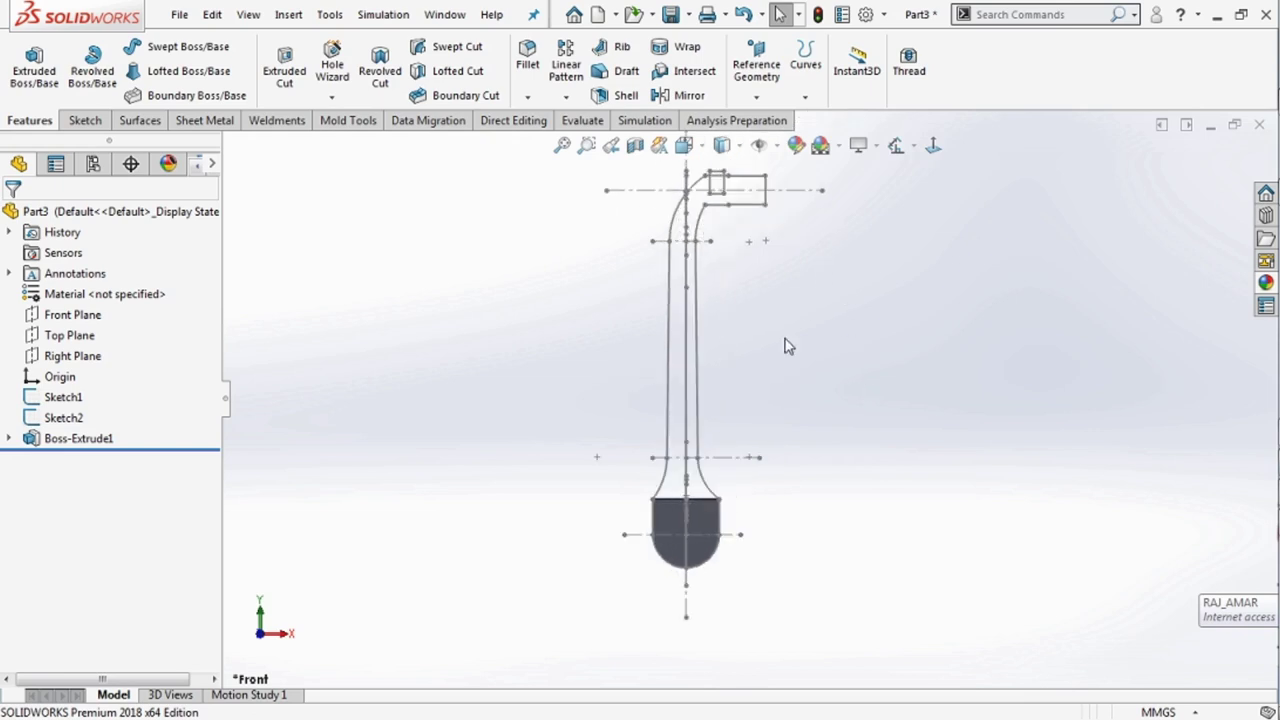
{"action": "scroll", "coordinate": [797, 480], "scroll_direction": "down", "scroll_amount": 2}
{"action": "scroll", "coordinate": [880, 453], "scroll_direction": "up", "scroll_amount": 1}
{"action": "key", "text": "shift+Left"}
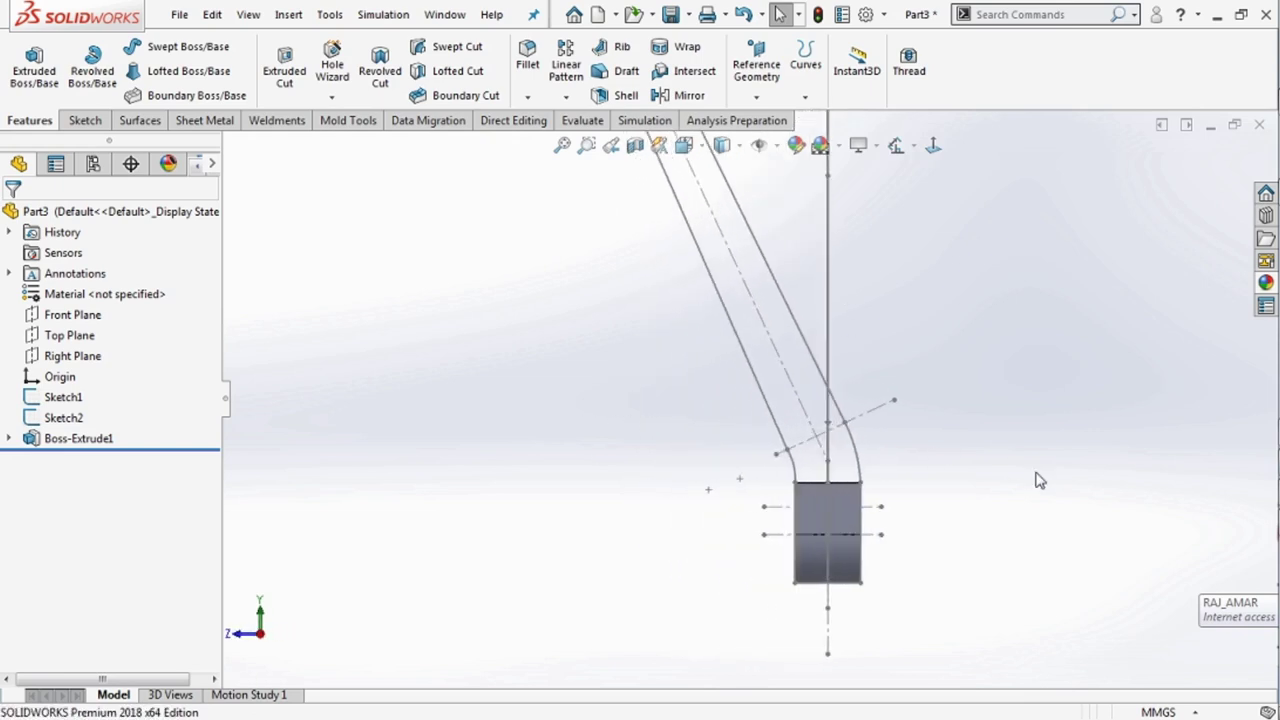
{"action": "scroll", "coordinate": [795, 505], "scroll_direction": "up", "scroll_amount": 2}
{"action": "scroll", "coordinate": [815, 500], "scroll_direction": "up", "scroll_amount": 3}
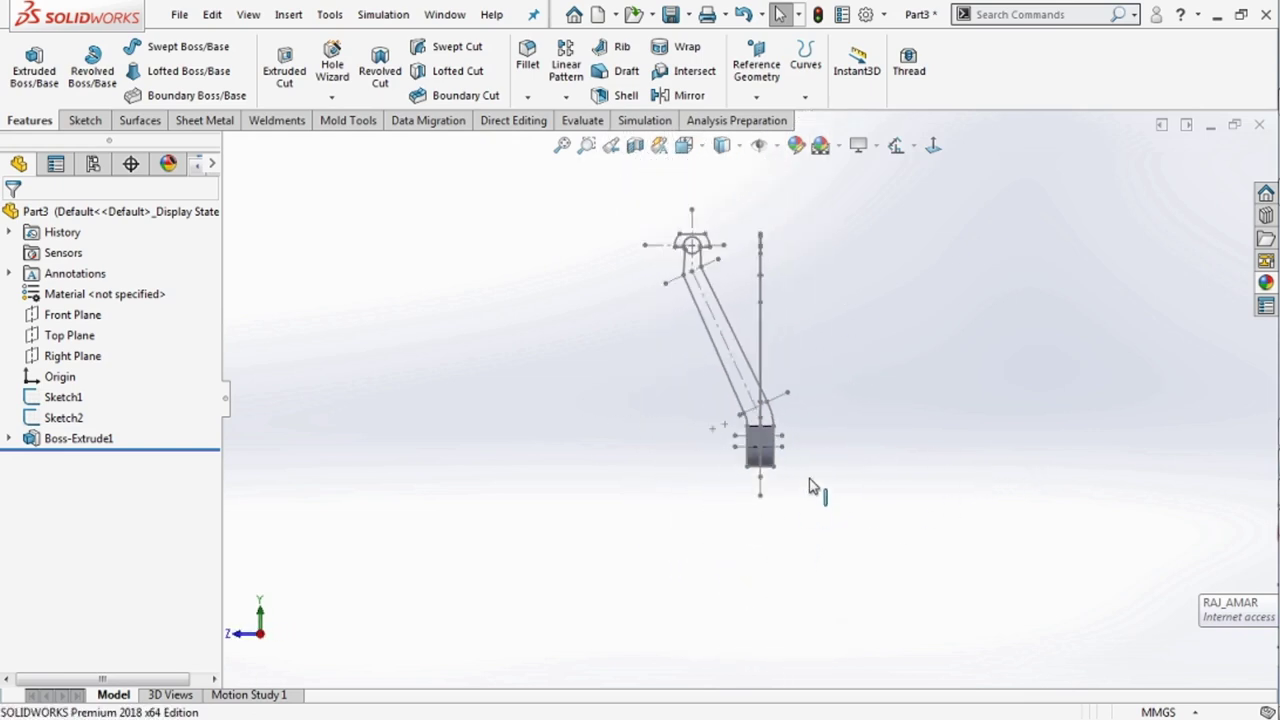
{"action": "key", "text": "shift+Right"}
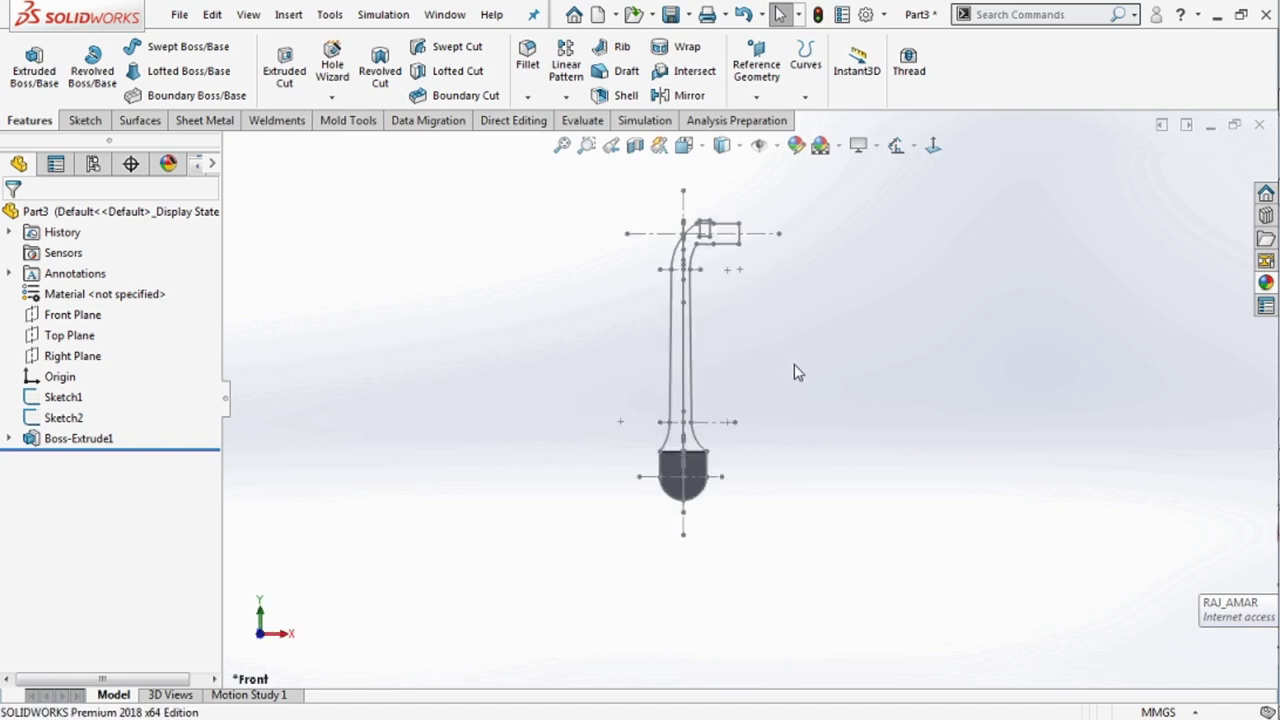
{"action": "key", "text": "shift+Left"}
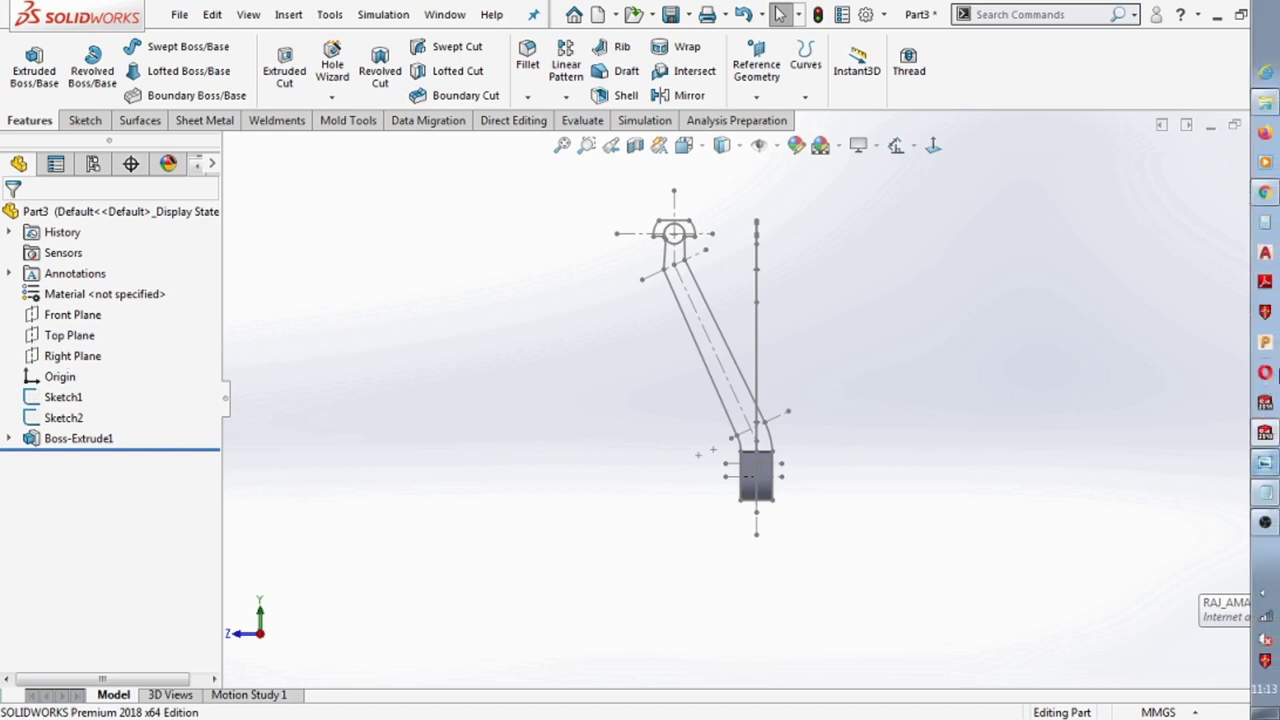
Restore the Notepad note and start typing 'SKETCH ON RIGHT PLANE' over its old line.
{"action": "left_click", "coordinate": [1266, 493]}
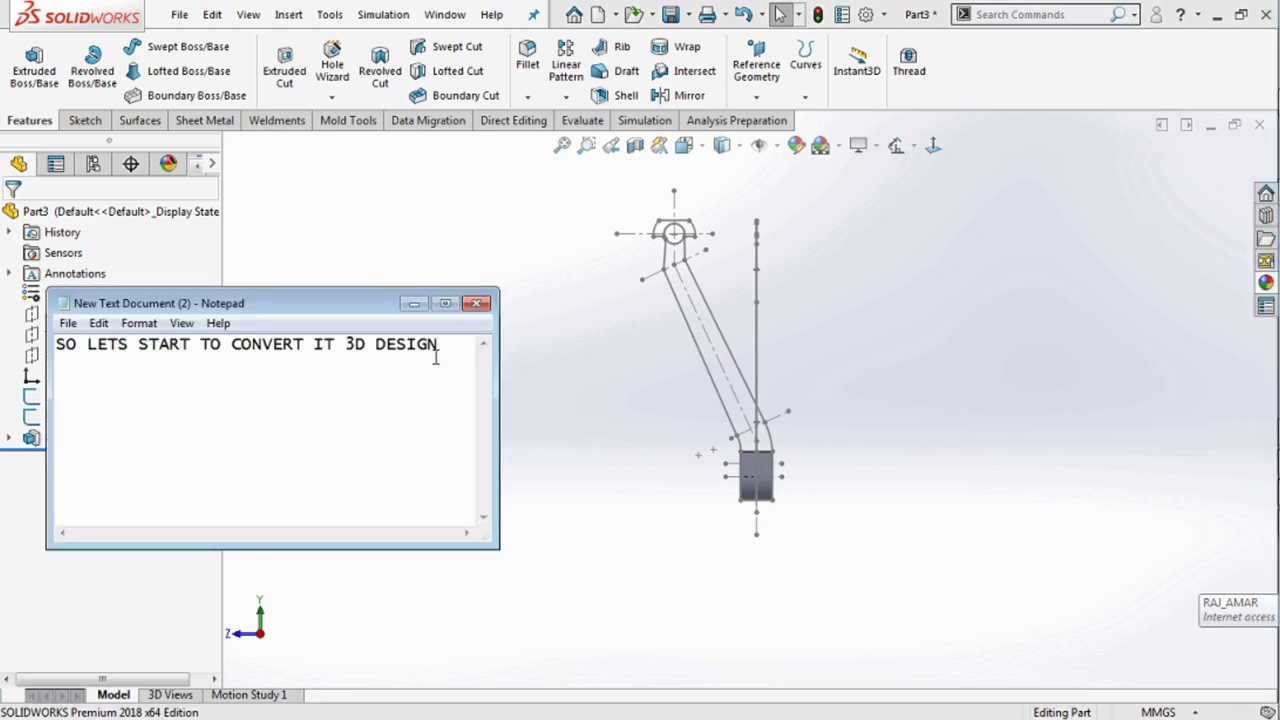
{"action": "mouse_move", "coordinate": [448, 352]}
{"action": "left_mouse_down"}
{"action": "mouse_move", "coordinate": [340, 339]}
{"action": "mouse_move", "coordinate": [56, 344]}
{"action": "left_mouse_up"}
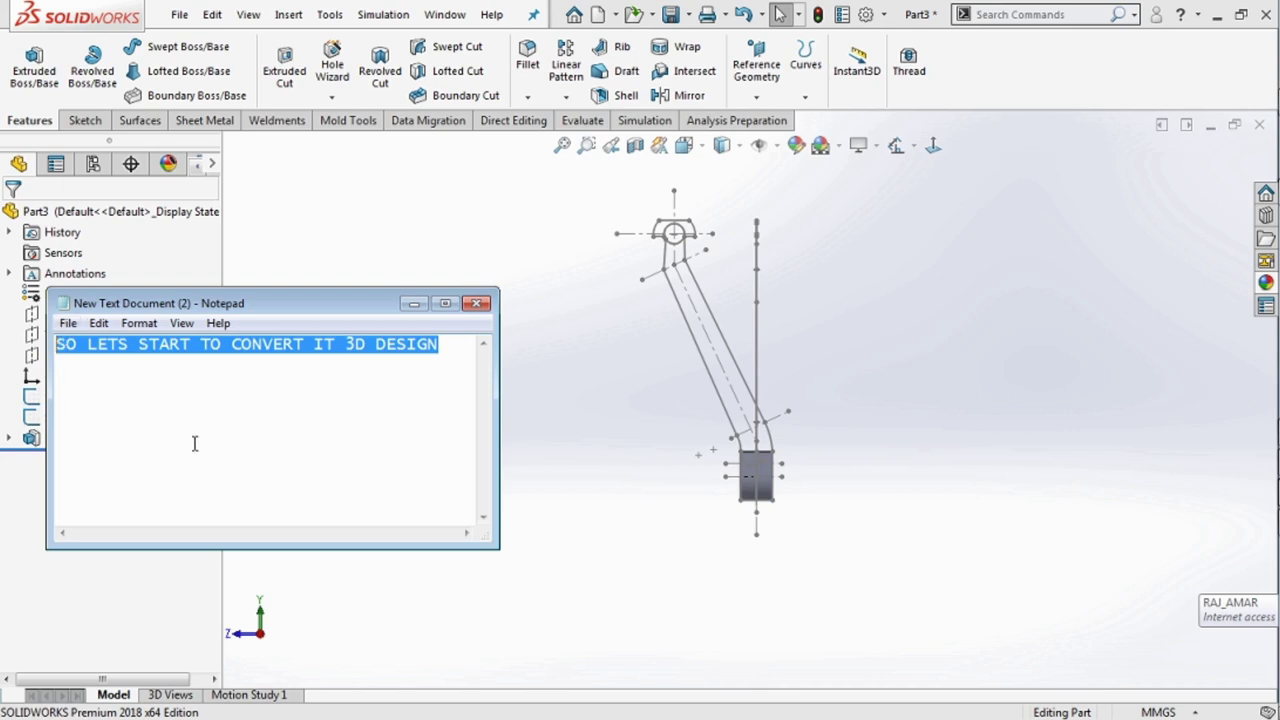
{"action": "type", "text": "S"}
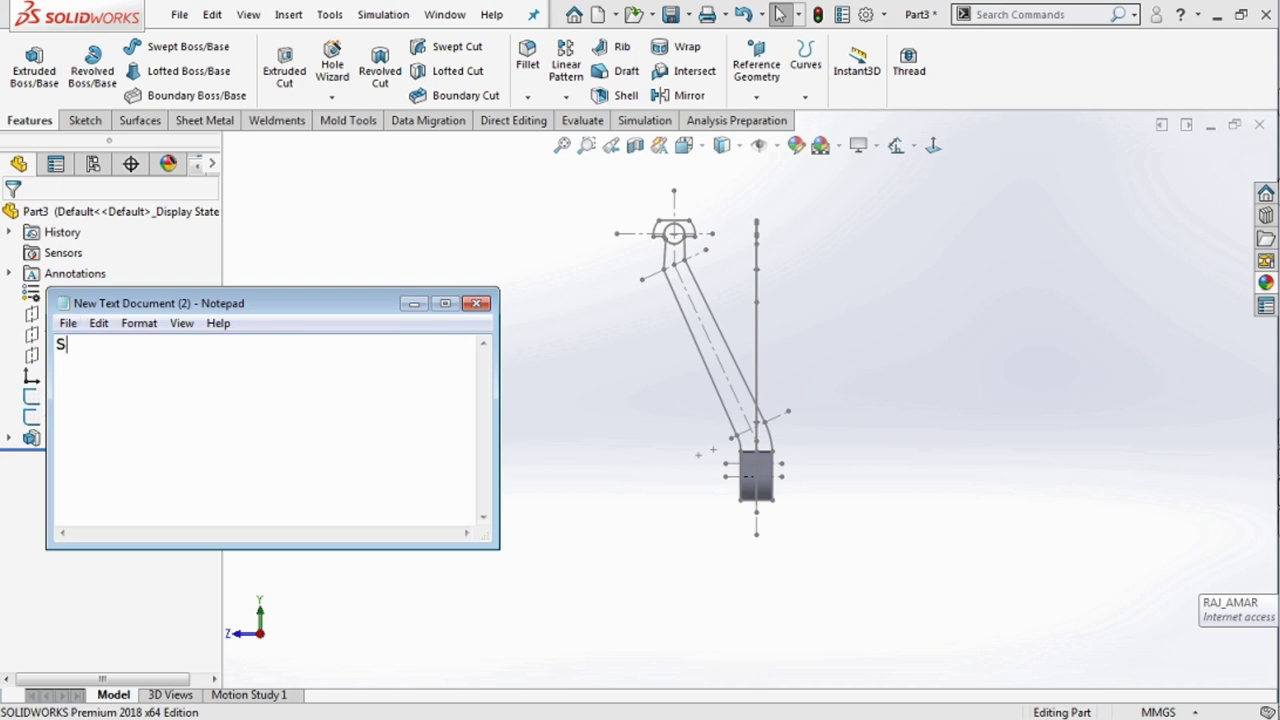
{"action": "type", "text": "KE"}
{"action": "type", "text": "H"}
{"action": "type", "text": " RIGHT"}
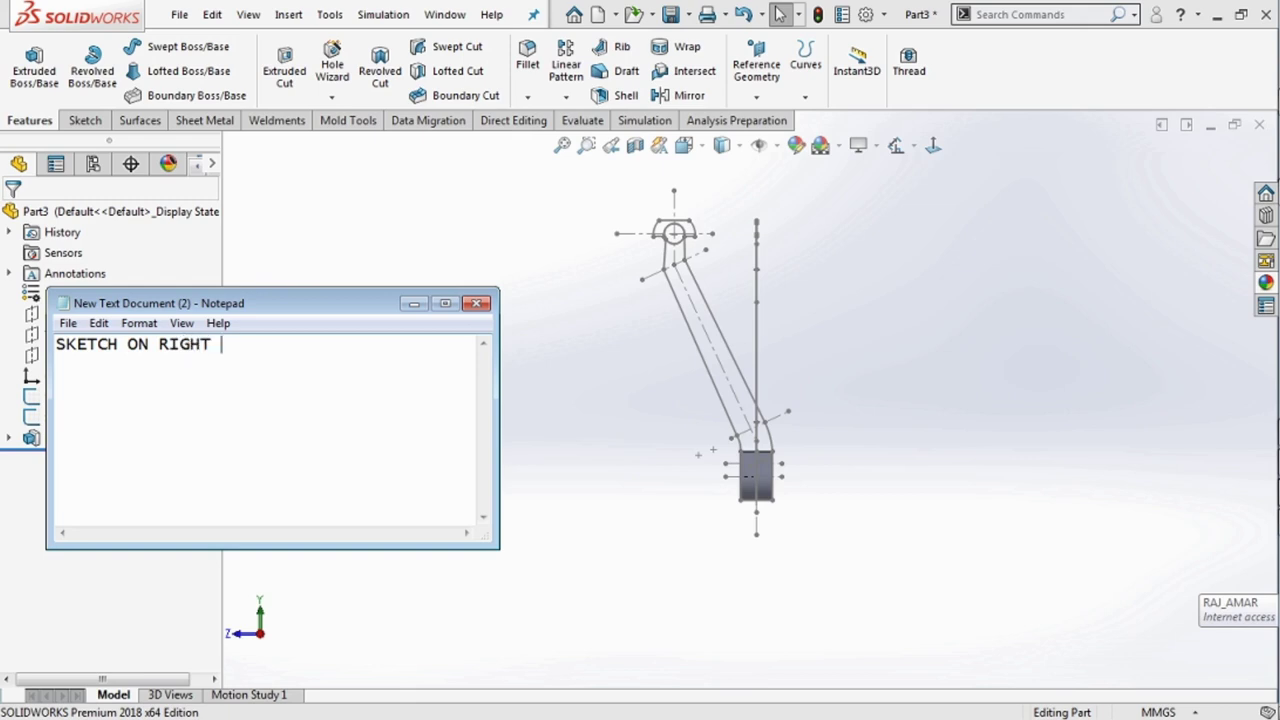
{"action": "type", "text": "LA"}
{"action": "type", "text": "E"}
Minimise Notepad and open Sketch4 on the Right Plane, viewed Normal To.
{"action": "left_click", "coordinate": [414, 303]}
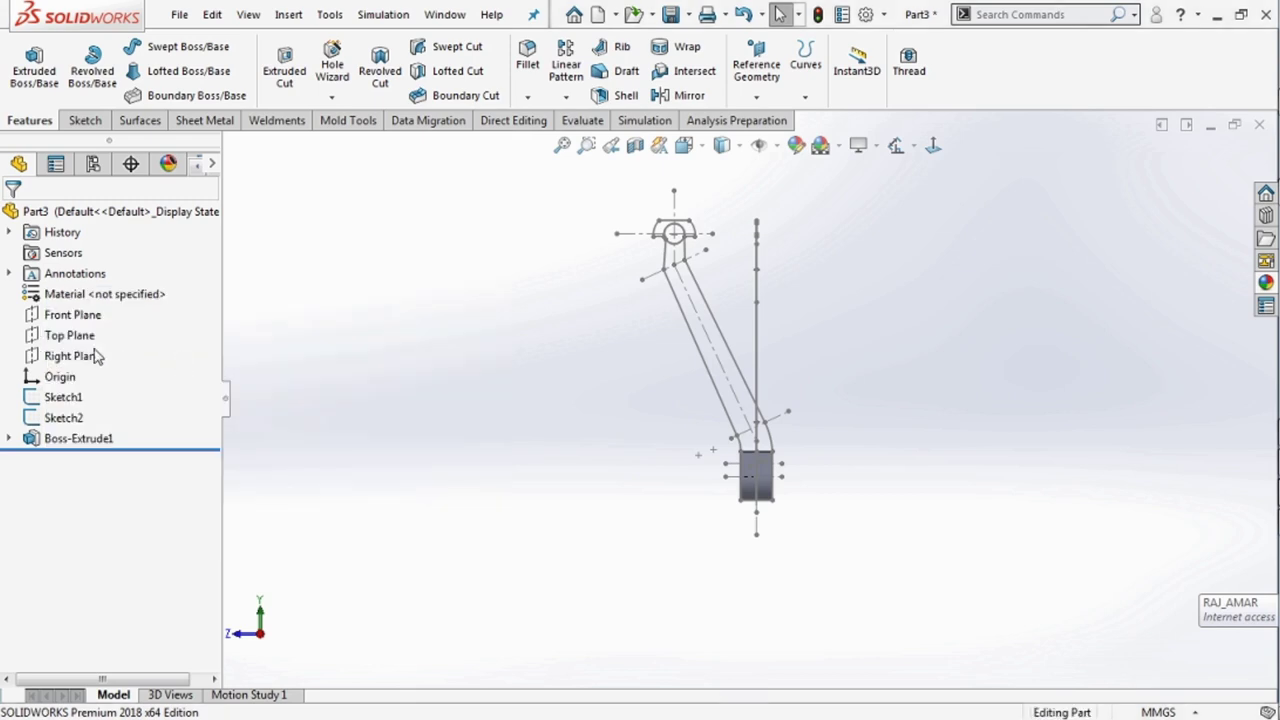
{"action": "left_click", "coordinate": [96, 356]}
{"action": "left_click", "coordinate": [102, 335]}
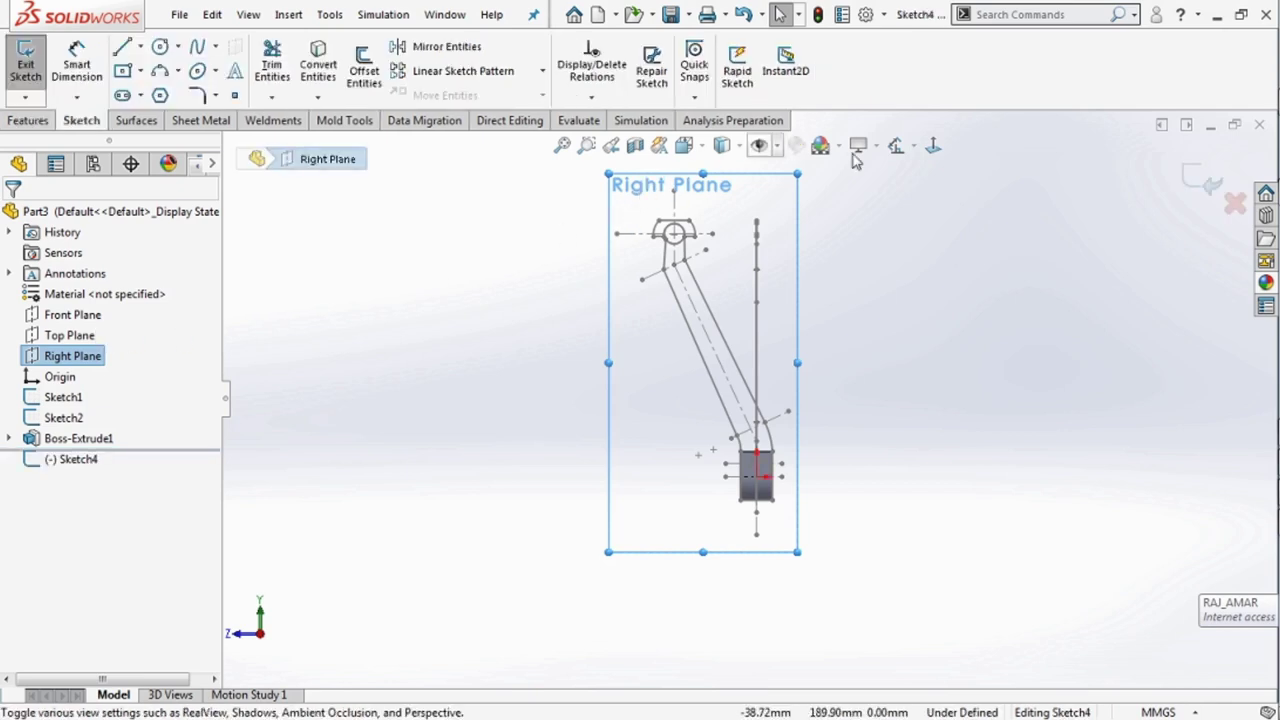
{"action": "left_click", "coordinate": [933, 145]}
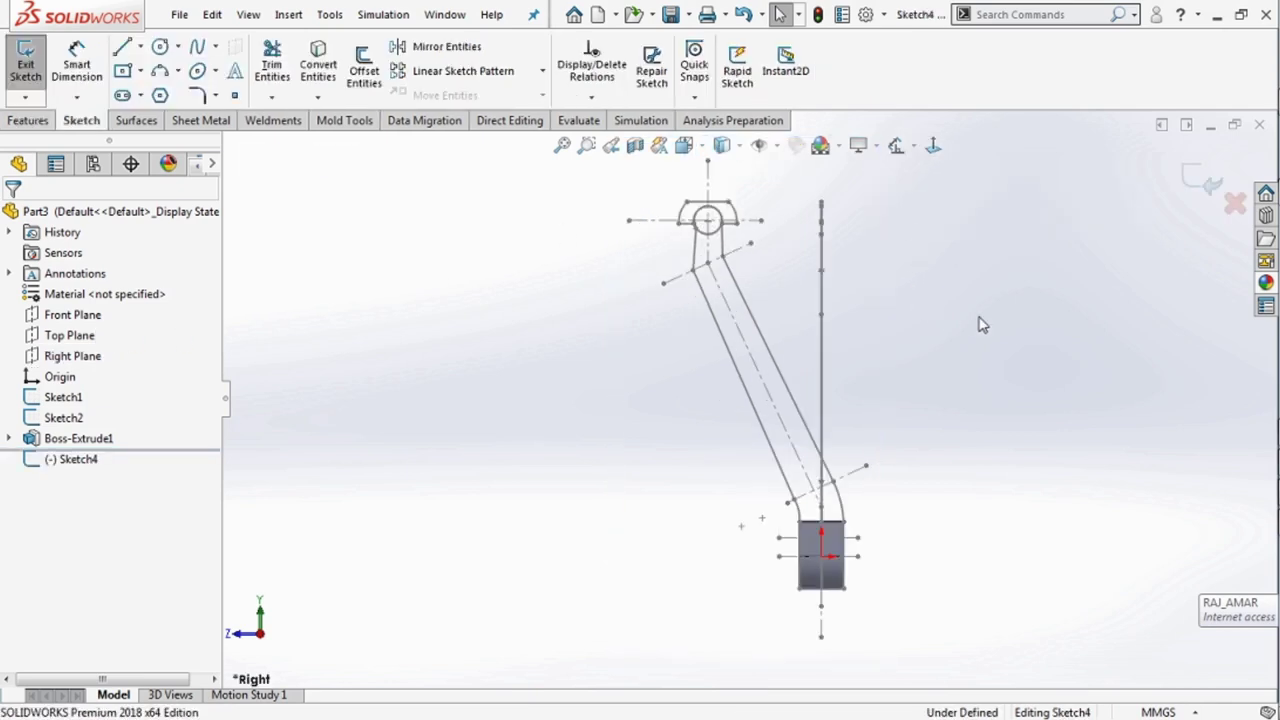
{"action": "scroll", "coordinate": [983, 366], "scroll_direction": "up", "scroll_amount": 2}
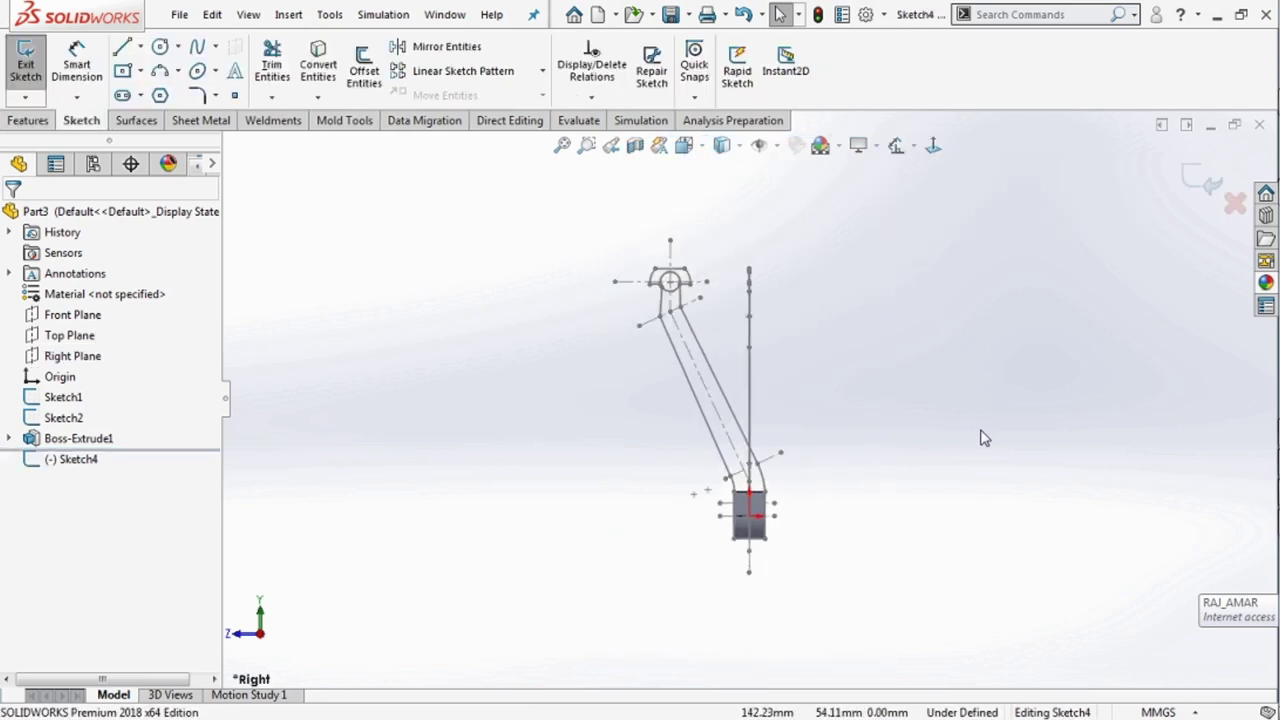
{"action": "scroll", "coordinate": [983, 438], "scroll_direction": "down", "scroll_amount": 1}
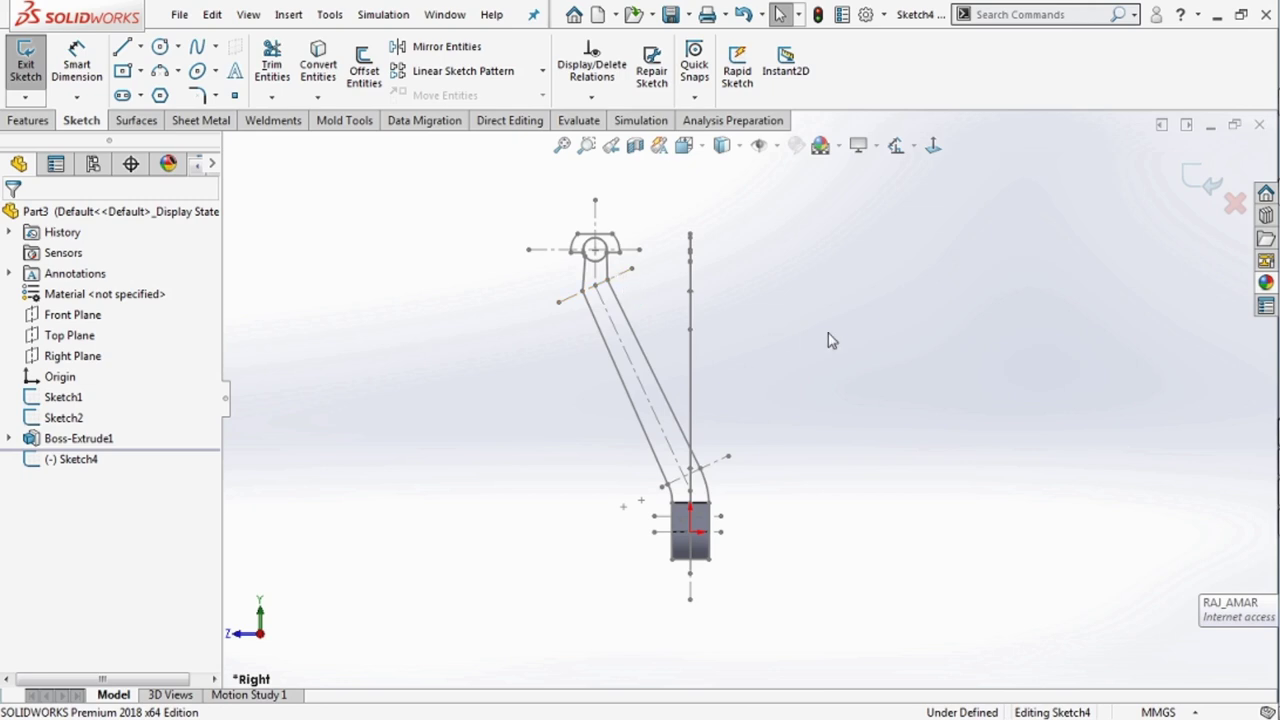
Add the line 'AND CONVERT ENTITES CENTER LINE' to the note and minimise Notepad.
{"action": "left_click", "coordinate": [1268, 508]}
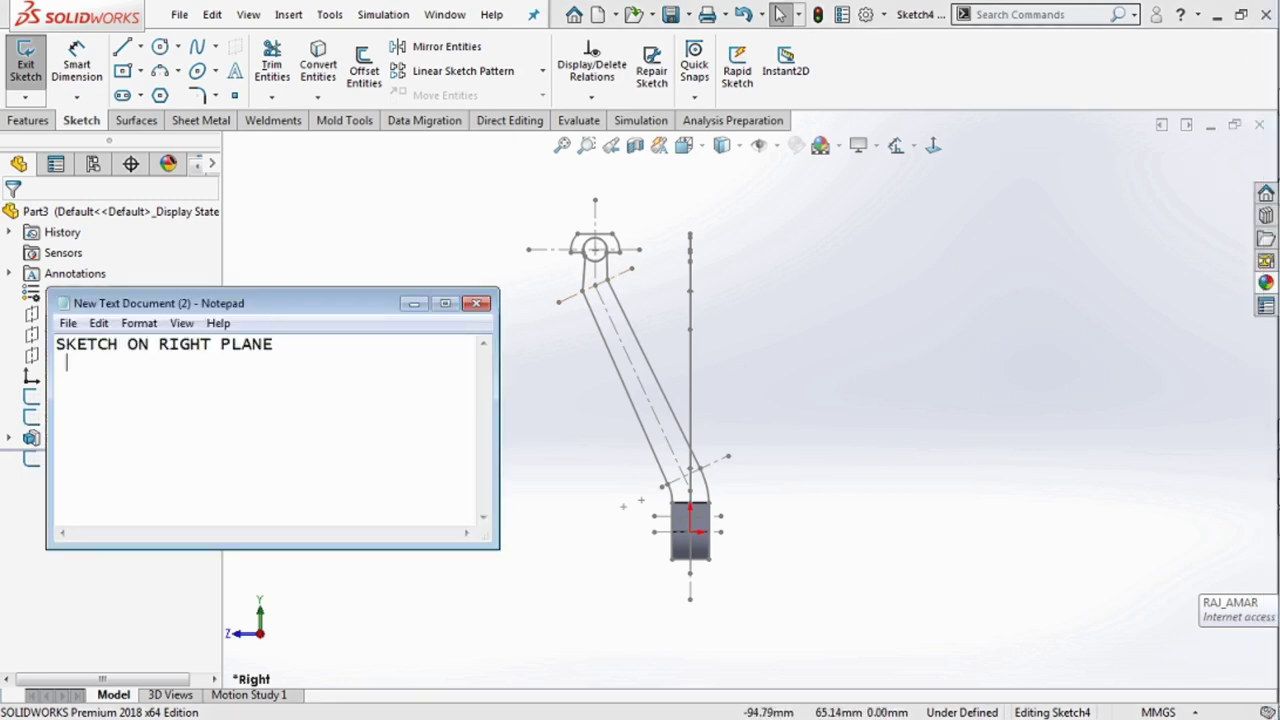
{"action": "type", "text": "AND CONV"}
{"action": "type", "text": "ERT ENTI"}
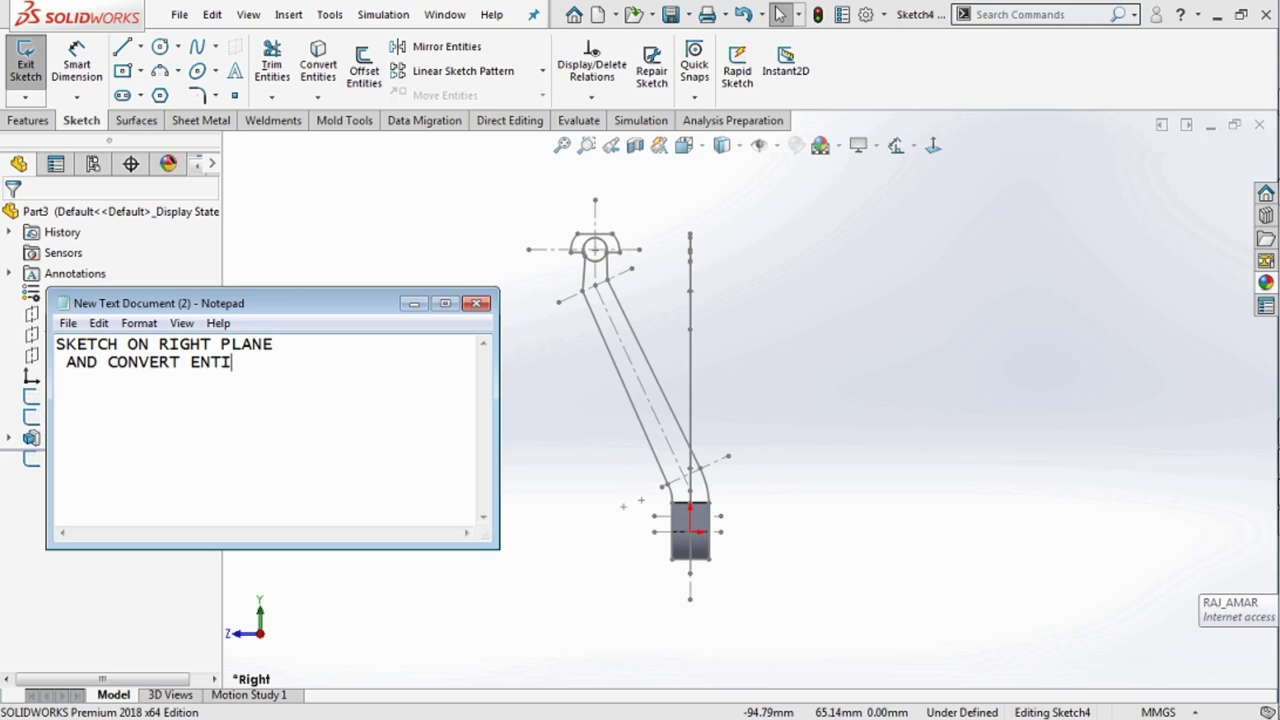
{"action": "type", "text": "T"}
{"action": "type", "text": "ES C"}
{"action": "type", "text": "ENTE"}
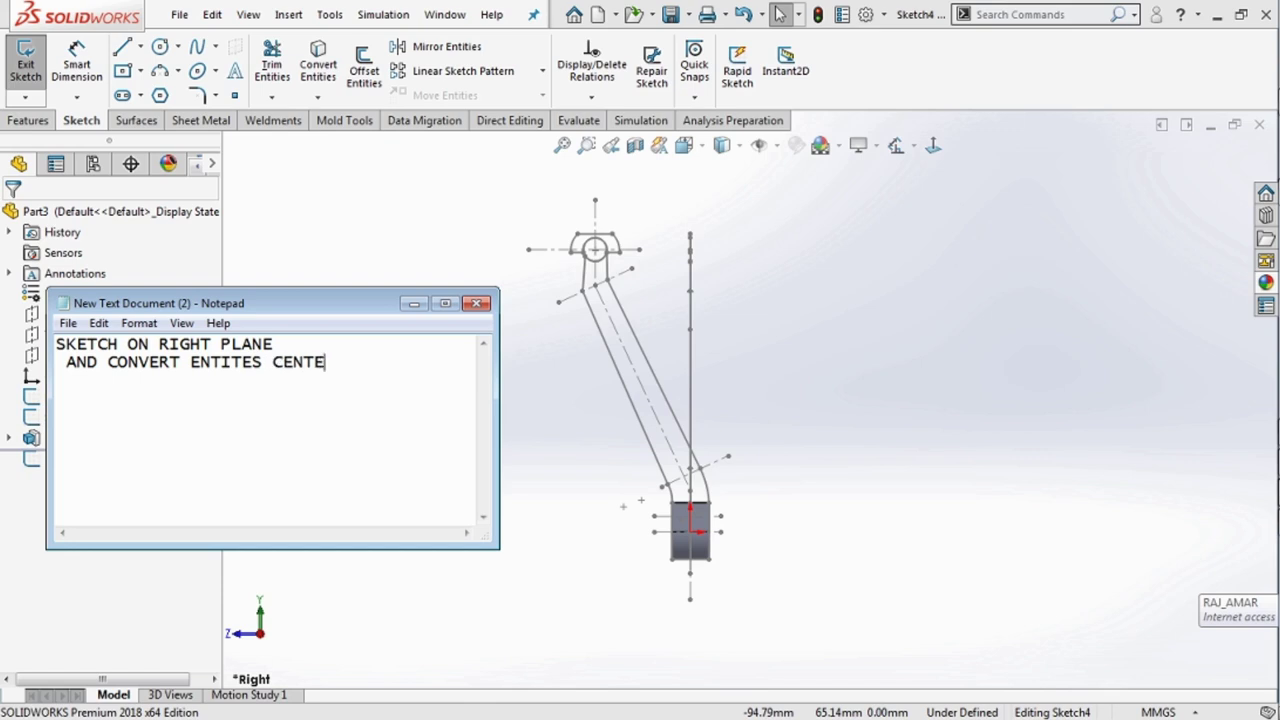
{"action": "type", "text": "R LINE"}
{"action": "left_click", "coordinate": [414, 304]}
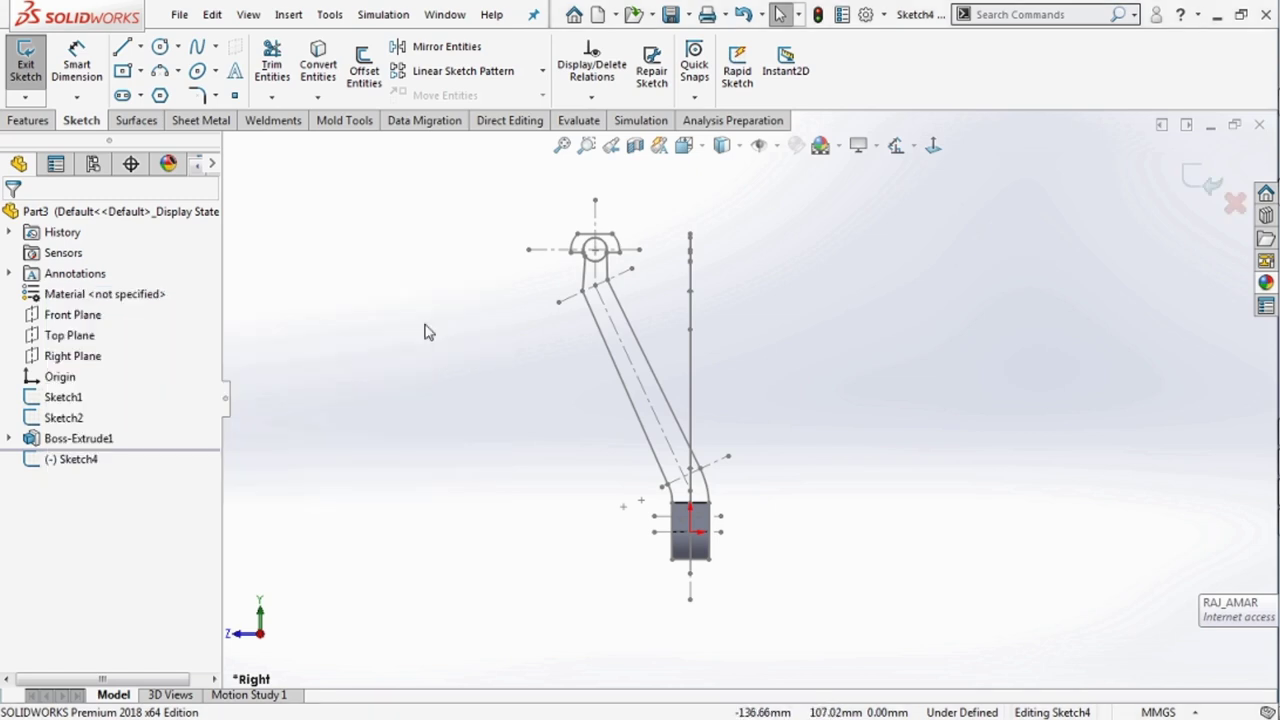
Convert Sketch1's upper and lower slanted cross lines (Line14, Line12) into Sketch4.
{"action": "left_click", "coordinate": [318, 70]}
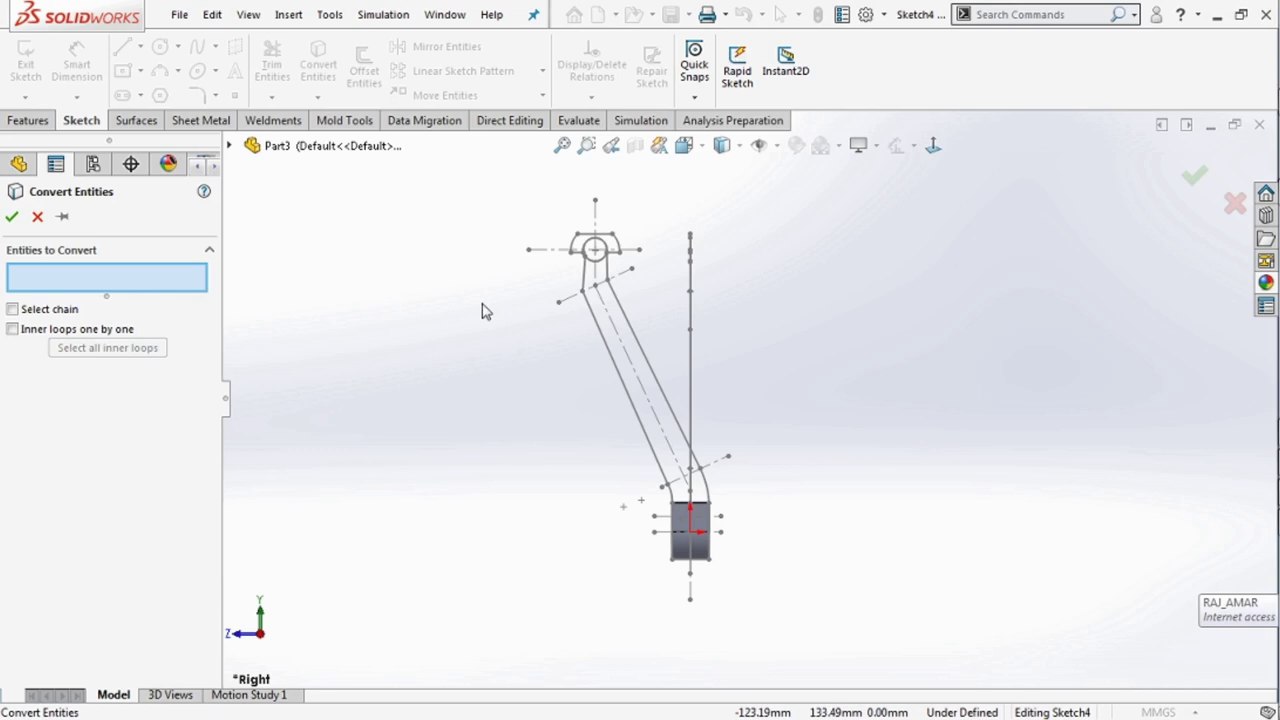
{"action": "left_click", "coordinate": [569, 300]}
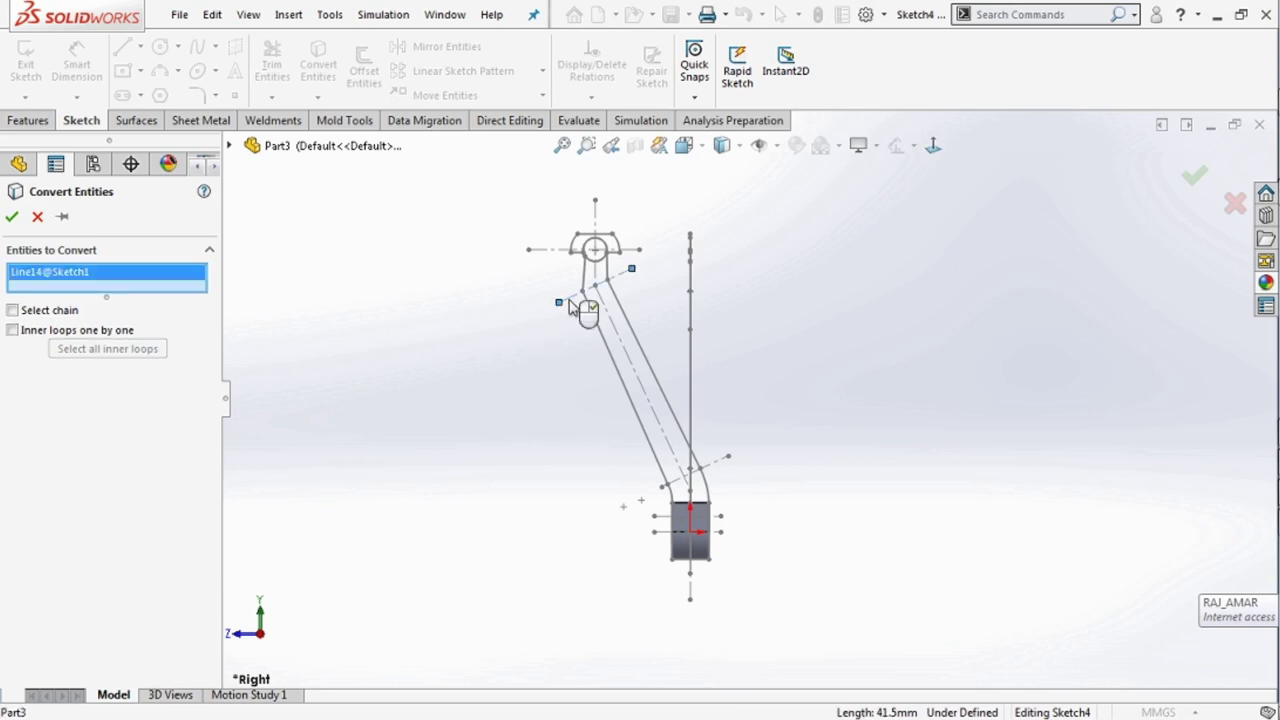
{"action": "left_click", "coordinate": [722, 468]}
{"action": "left_click", "coordinate": [11, 216]}
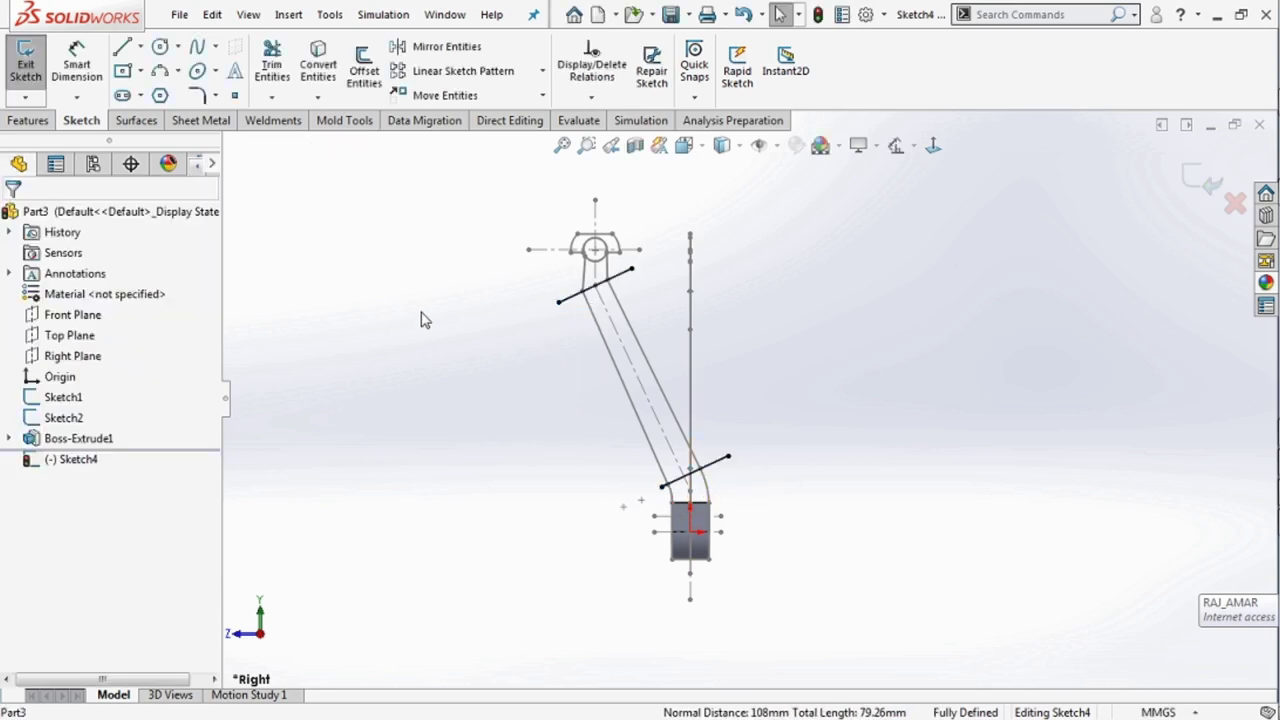
{"action": "middle_click_drag", "start_coordinate": [423, 320], "coordinate": [470, 348]}
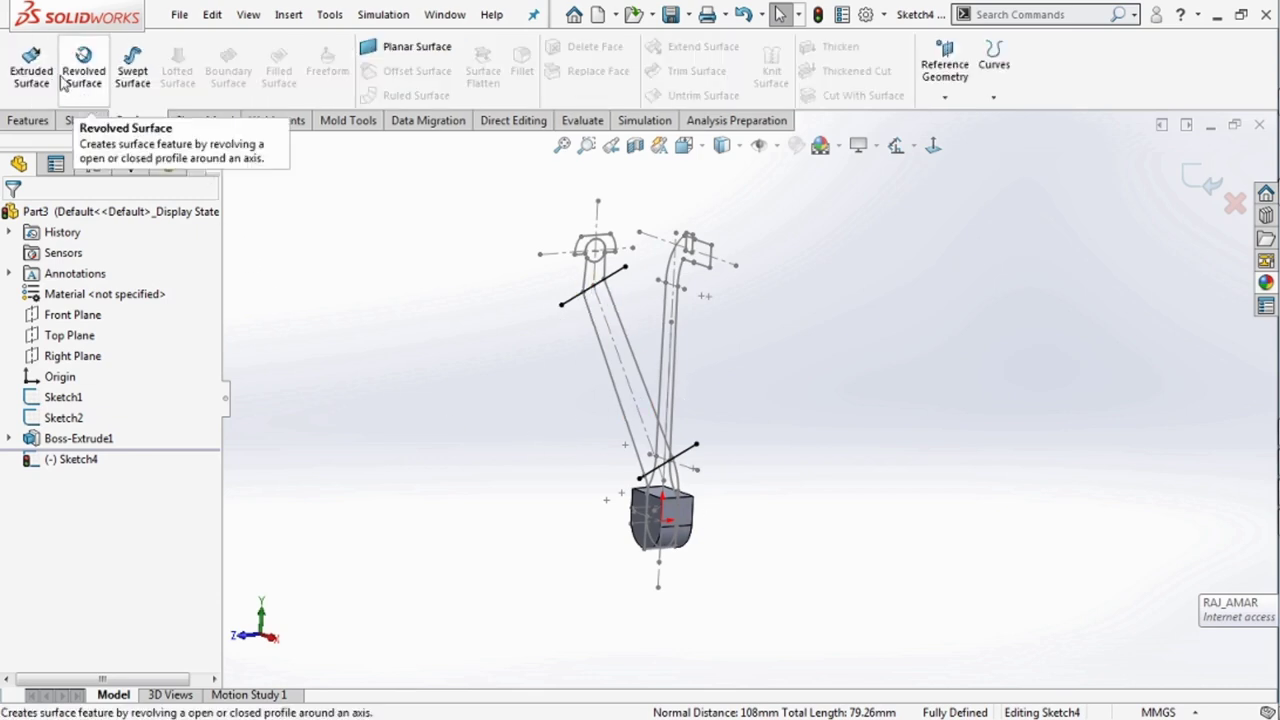
Extrude Sketch4's two lines into Mid Plane surfaces 59 mm deep as Surface-Extrude1.
{"action": "left_click", "coordinate": [31, 62]}
{"action": "left_click", "coordinate": [168, 331]}
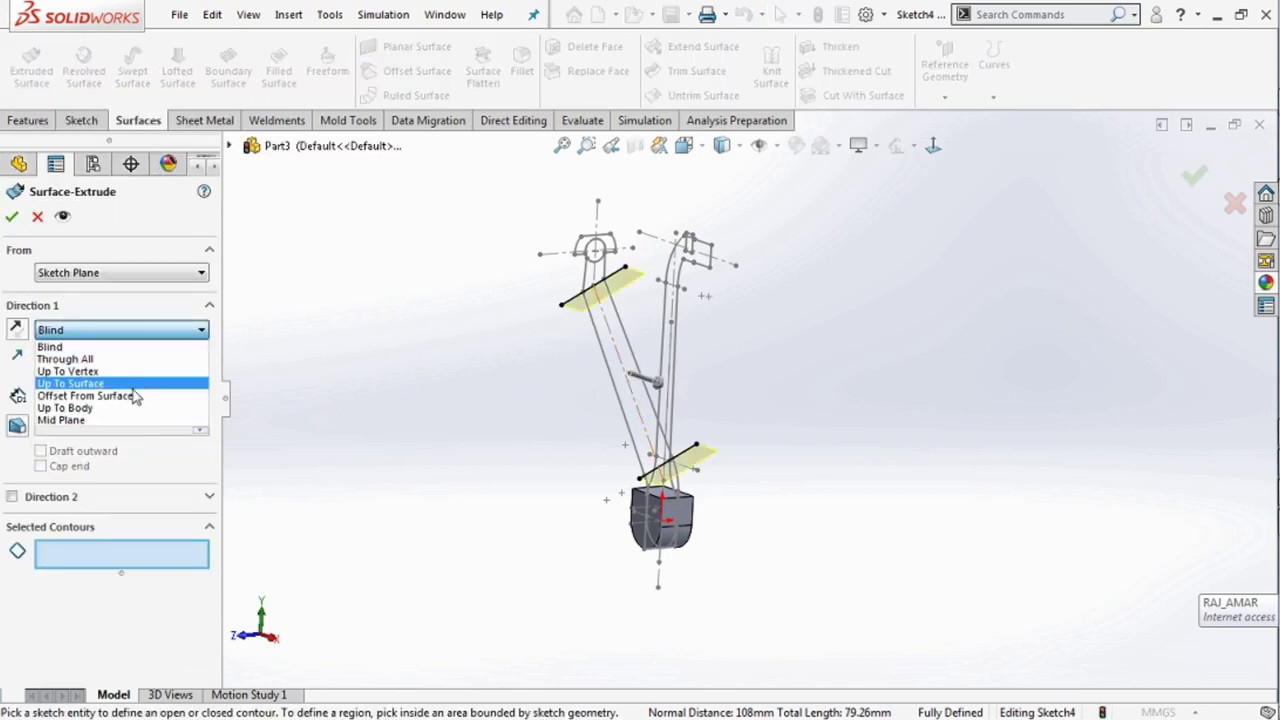
{"action": "left_click", "coordinate": [120, 421]}
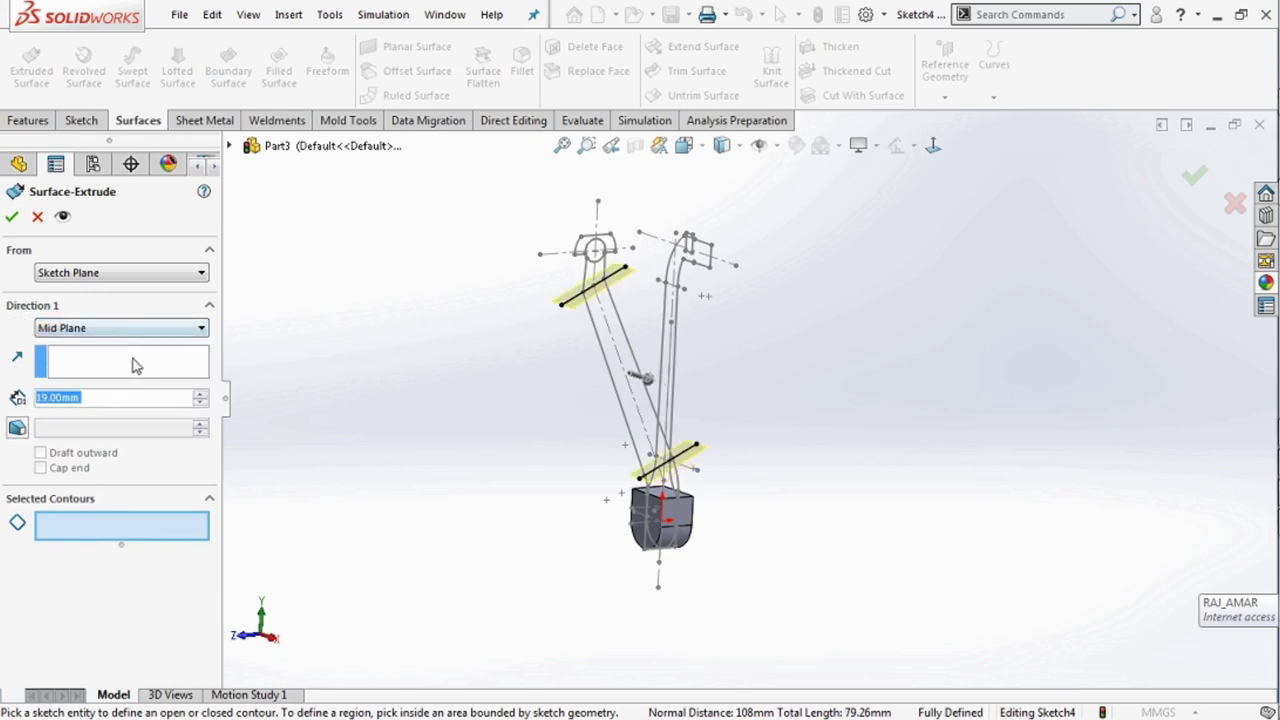
{"action": "left_click", "coordinate": [201, 394]}
{"action": "left_click", "coordinate": [201, 394]}
{"action": "left_click", "coordinate": [201, 394]}
{"action": "left_click", "coordinate": [201, 394]}
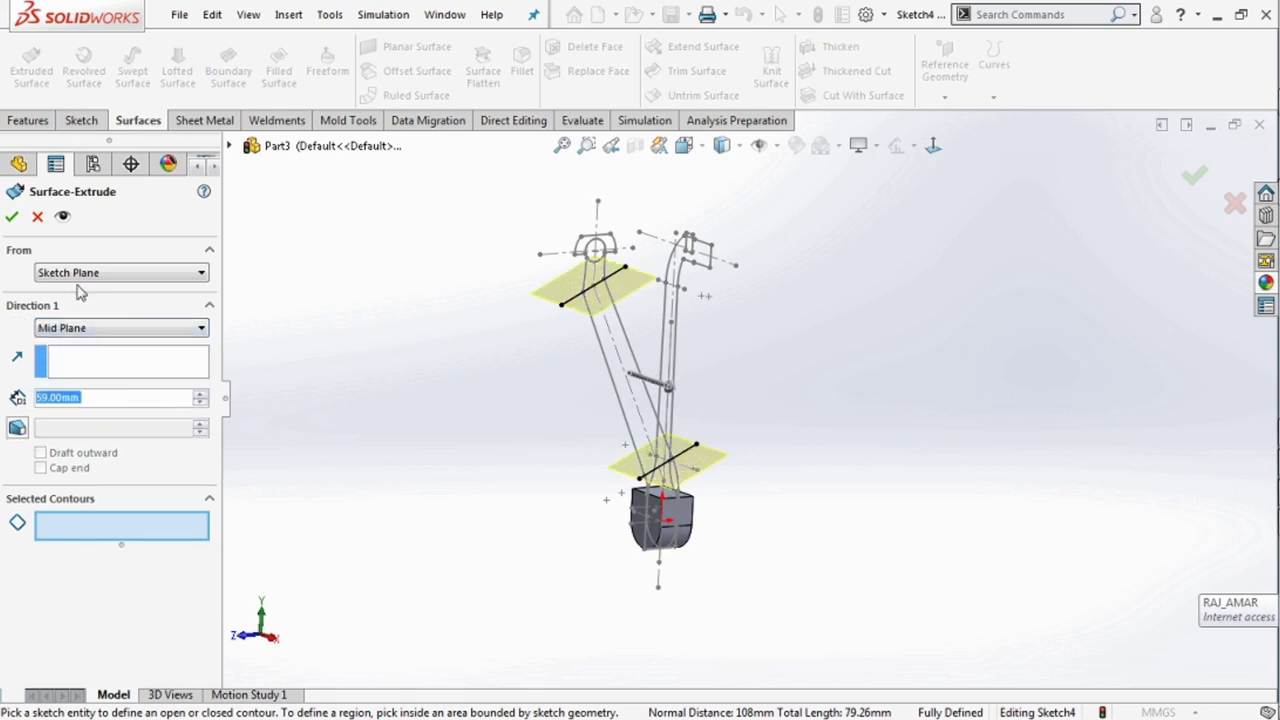
{"action": "left_click", "coordinate": [12, 218]}
{"action": "mouse_move", "coordinate": [560, 489]}
{"action": "middle_mouse_down"}
{"action": "mouse_move", "coordinate": [626, 423]}
{"action": "mouse_move", "coordinate": [638, 480]}
{"action": "mouse_move", "coordinate": [580, 500]}
{"action": "mouse_move", "coordinate": [645, 490]}
{"action": "middle_mouse_up"}
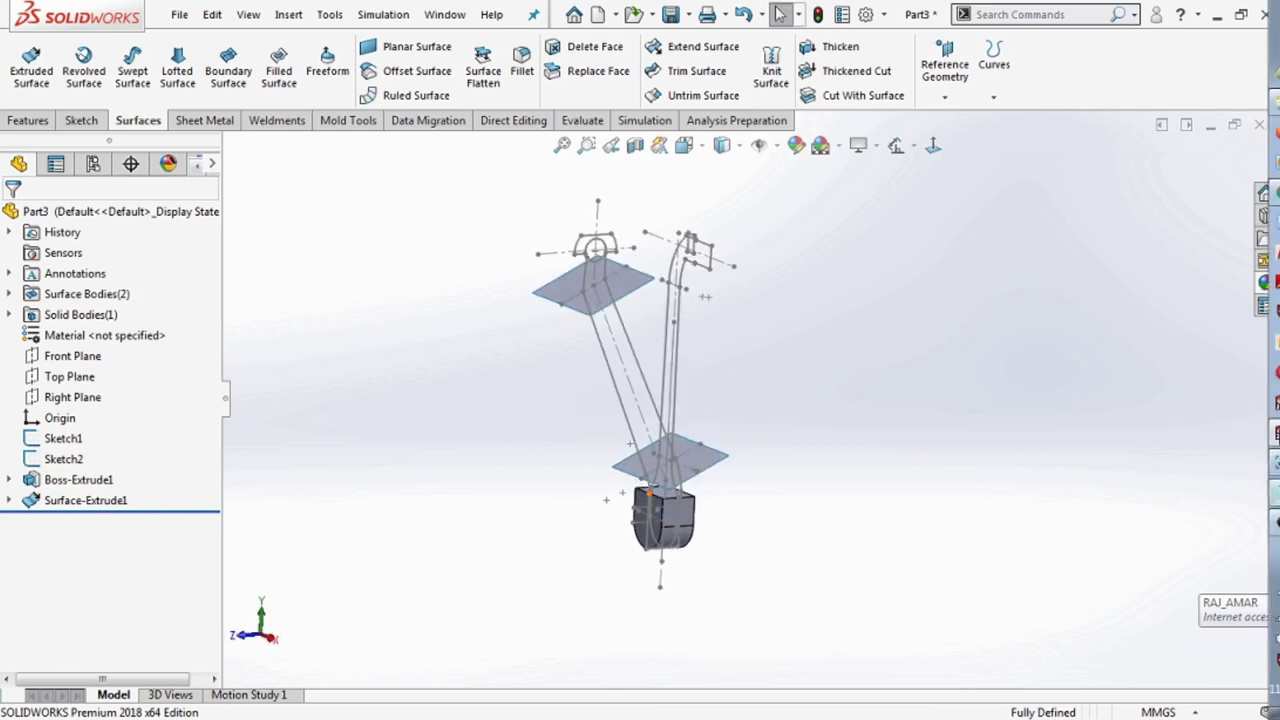
{"action": "left_click", "coordinate": [1263, 478]}
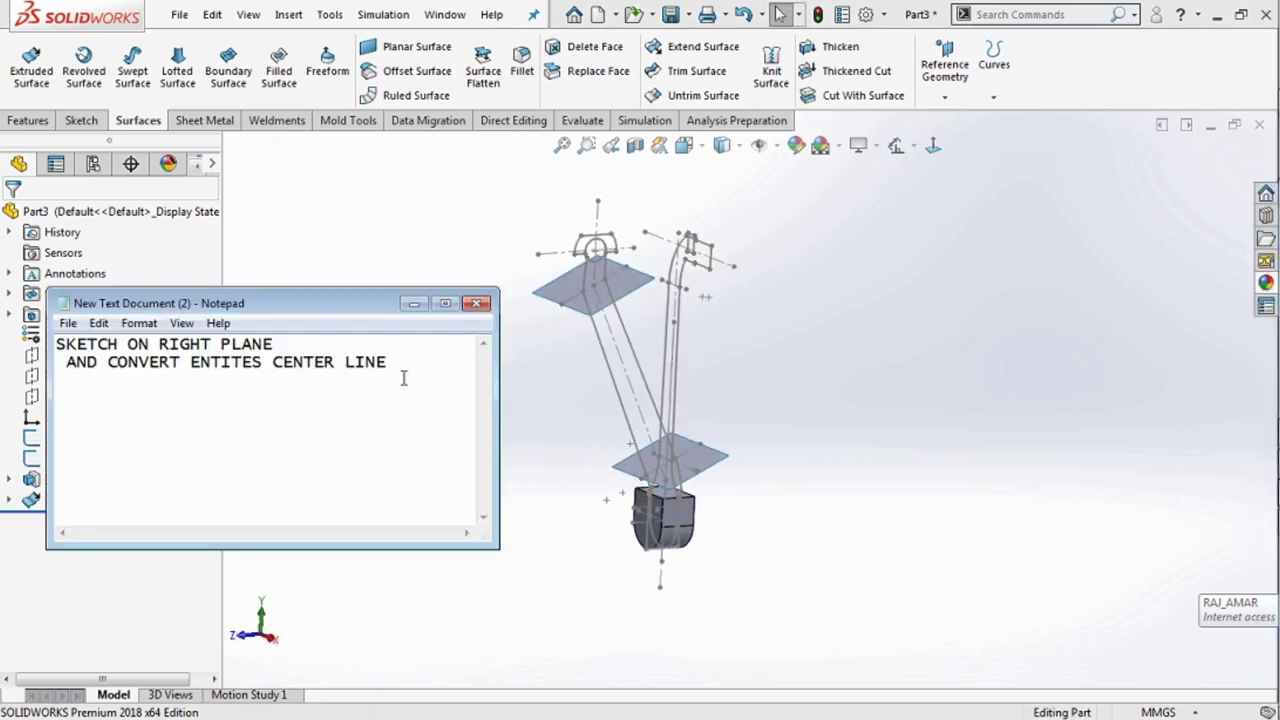
Overwrite the note with 'USE THIS SURFACE AS A PLANE TO DRAW SECTION PROFILE'.
{"action": "left_click_drag", "start_coordinate": [395, 366], "coordinate": [51, 330]}
{"action": "type", "text": "USE THIS SURFACE"}
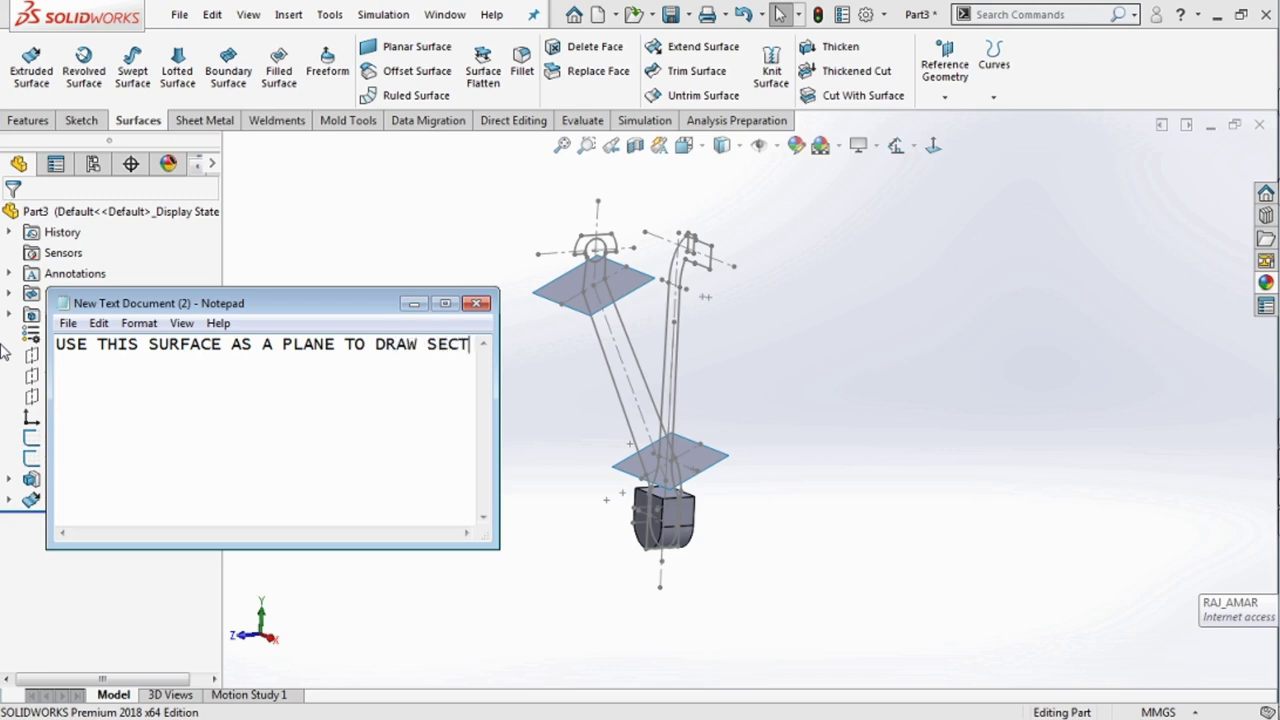
{"action": "type", "text": "ION"}
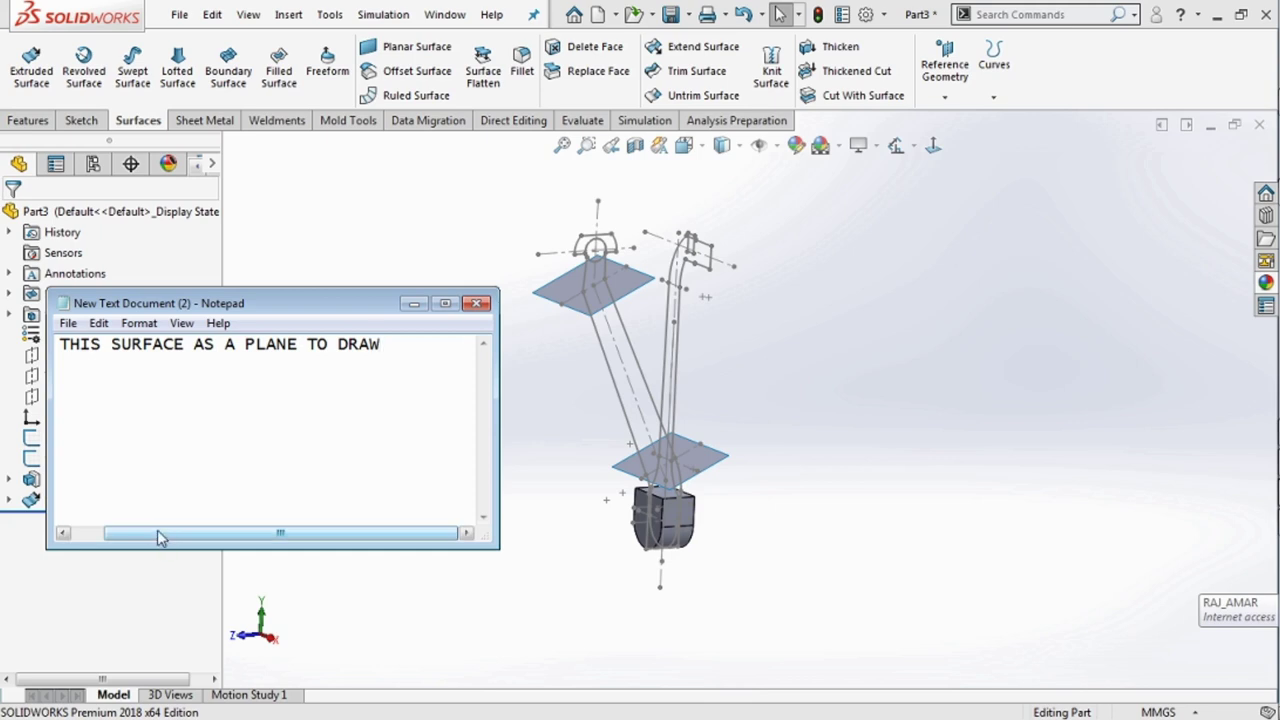
{"action": "left_click_drag", "start_coordinate": [160, 533], "coordinate": [100, 533]}
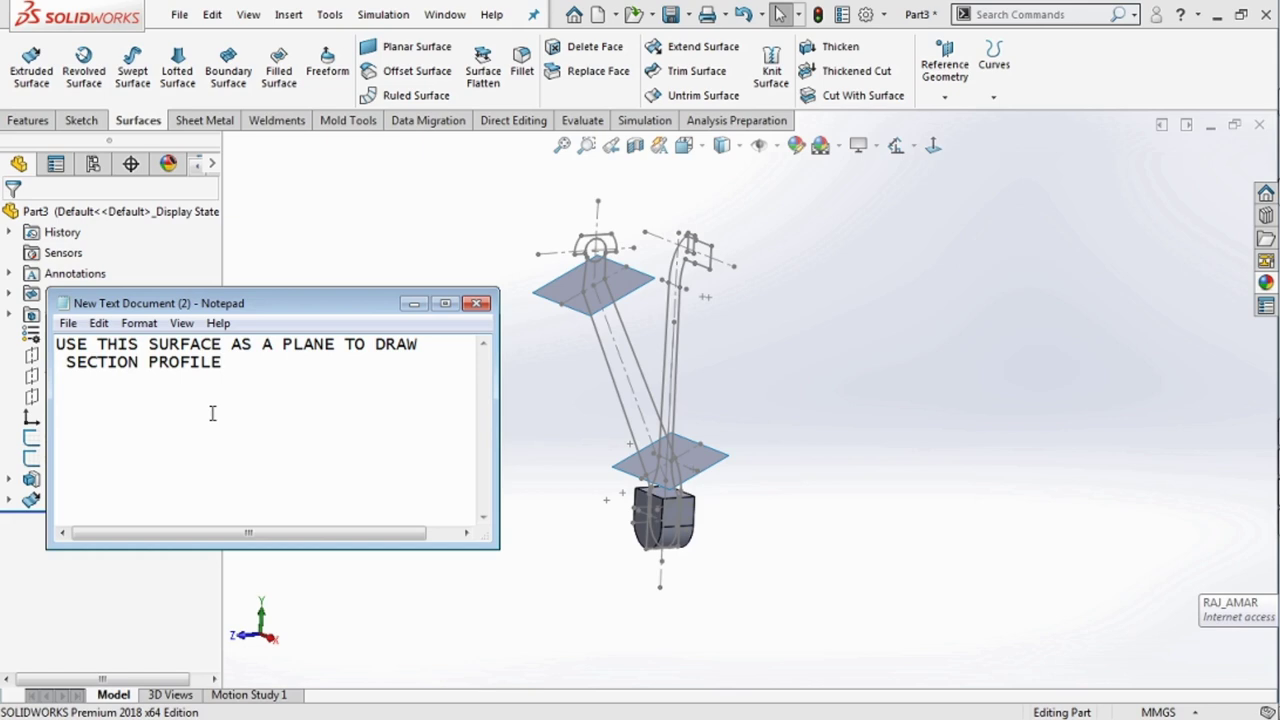
Start a new sketch on the lower surface and view it Normal To.
{"action": "left_click", "coordinate": [415, 304]}
{"action": "scroll", "coordinate": [737, 500], "scroll_direction": "down", "scroll_amount": 3}
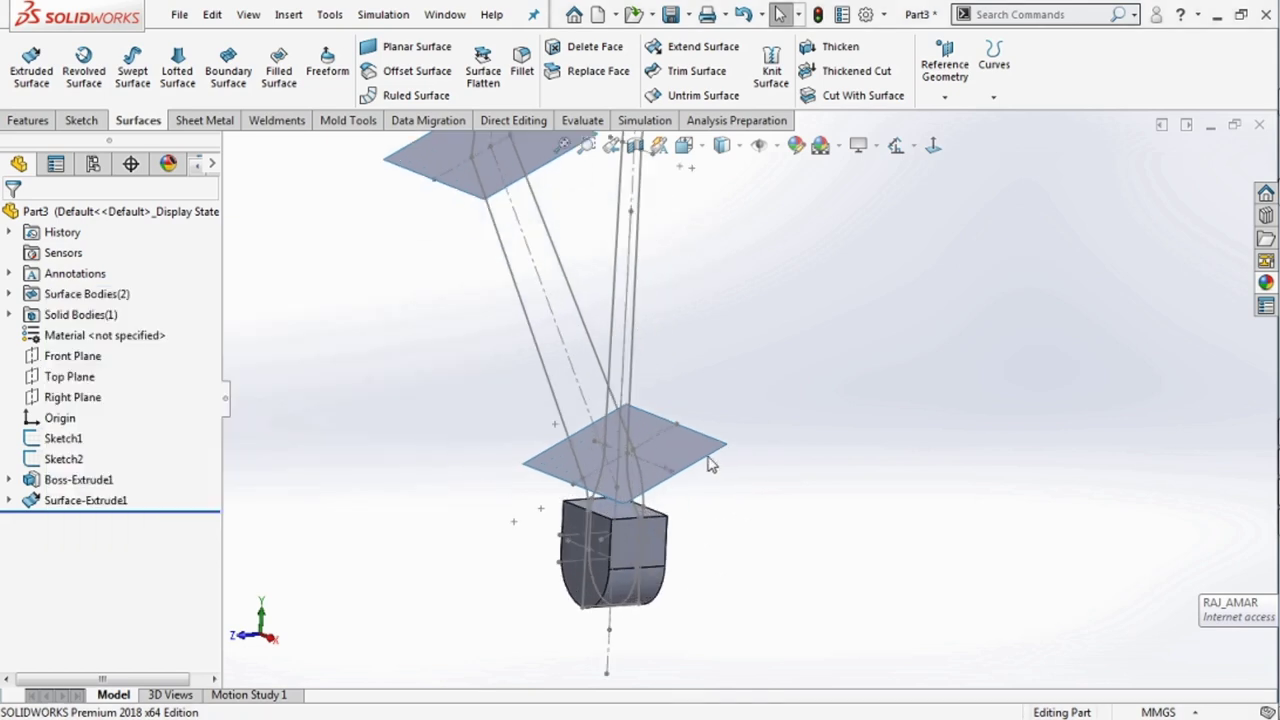
{"action": "left_click", "coordinate": [688, 455]}
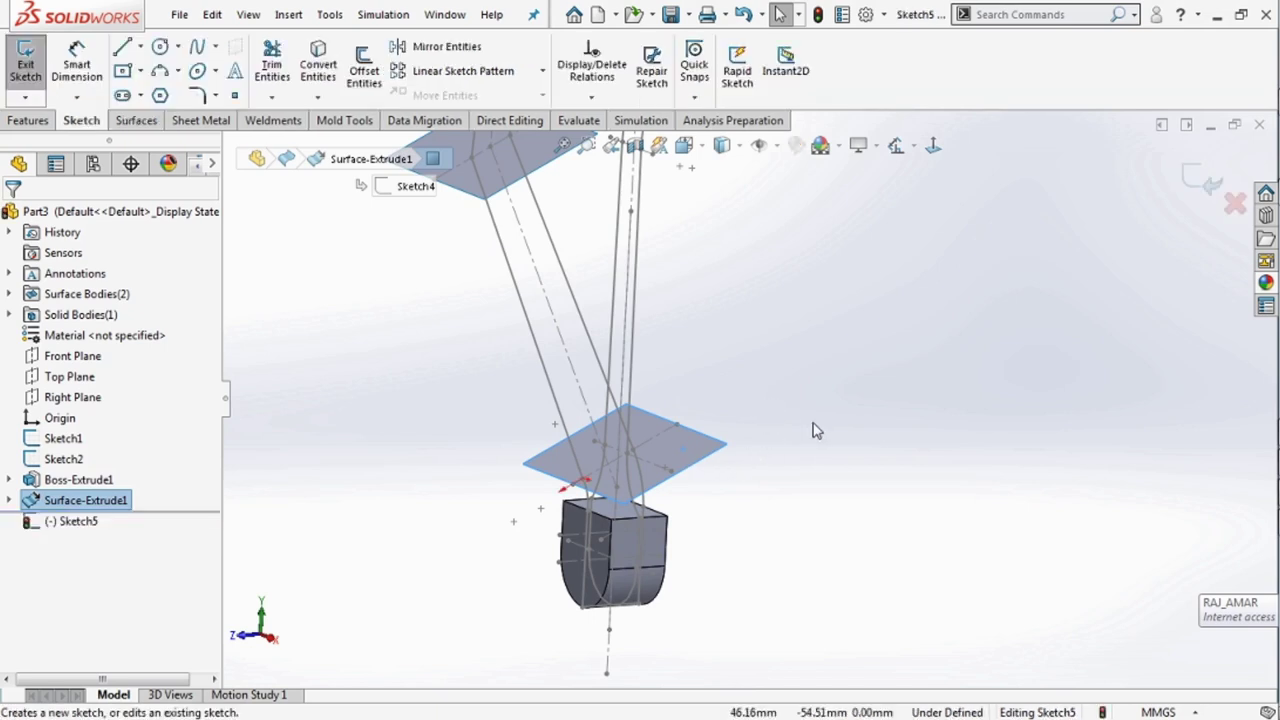
{"action": "left_click", "coordinate": [684, 145]}
{"action": "left_click", "coordinate": [780, 252]}
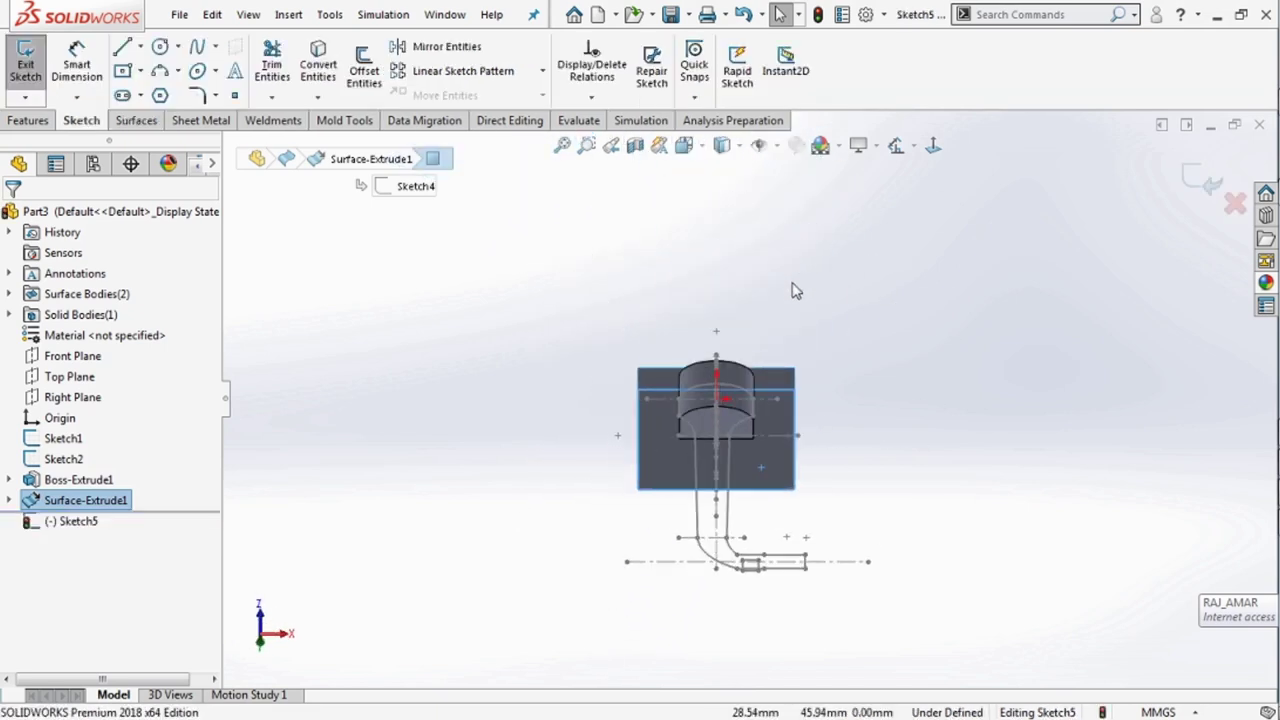
{"action": "mouse_move", "coordinate": [457, 366]}
{"action": "middle_mouse_down"}
{"action": "mouse_move", "coordinate": [480, 491]}
{"action": "mouse_move", "coordinate": [551, 503]}
{"action": "middle_mouse_up"}
Hide the second surface body, Surface-Extrude1[2].
{"action": "left_click", "coordinate": [11, 294]}
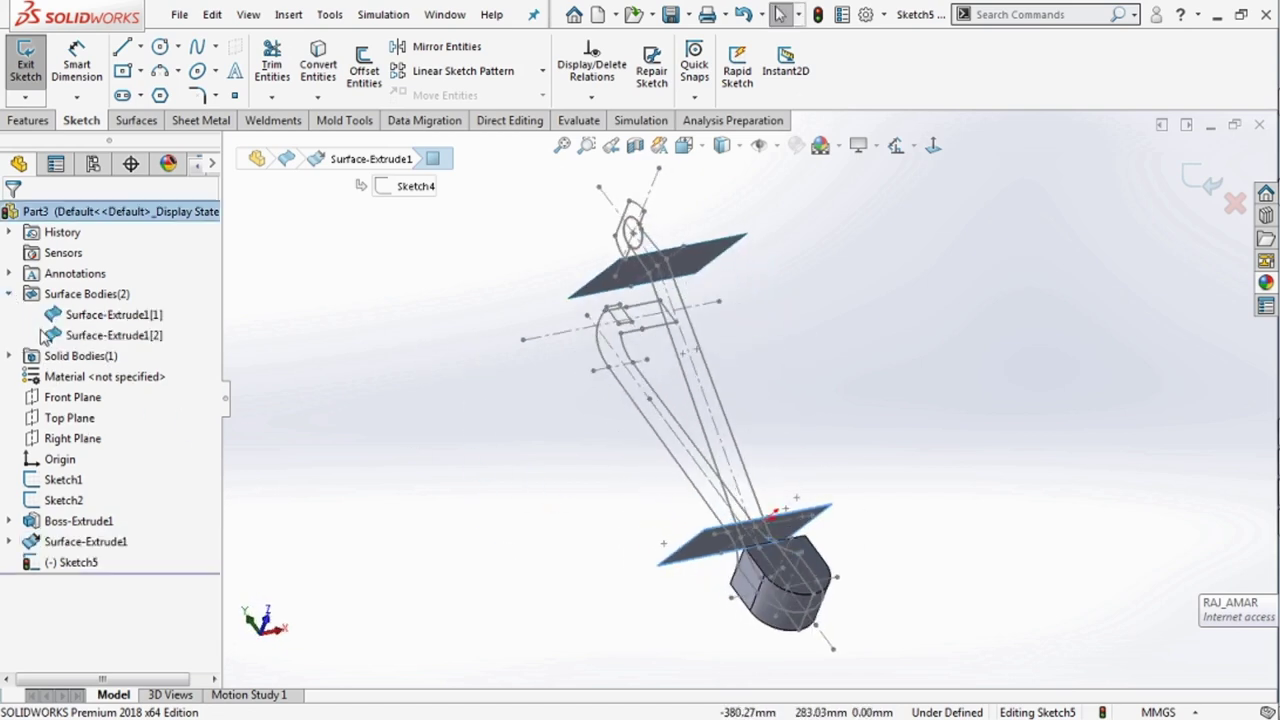
{"action": "left_click", "coordinate": [108, 315]}
{"action": "left_click", "coordinate": [128, 335]}
{"action": "left_click", "coordinate": [153, 318]}
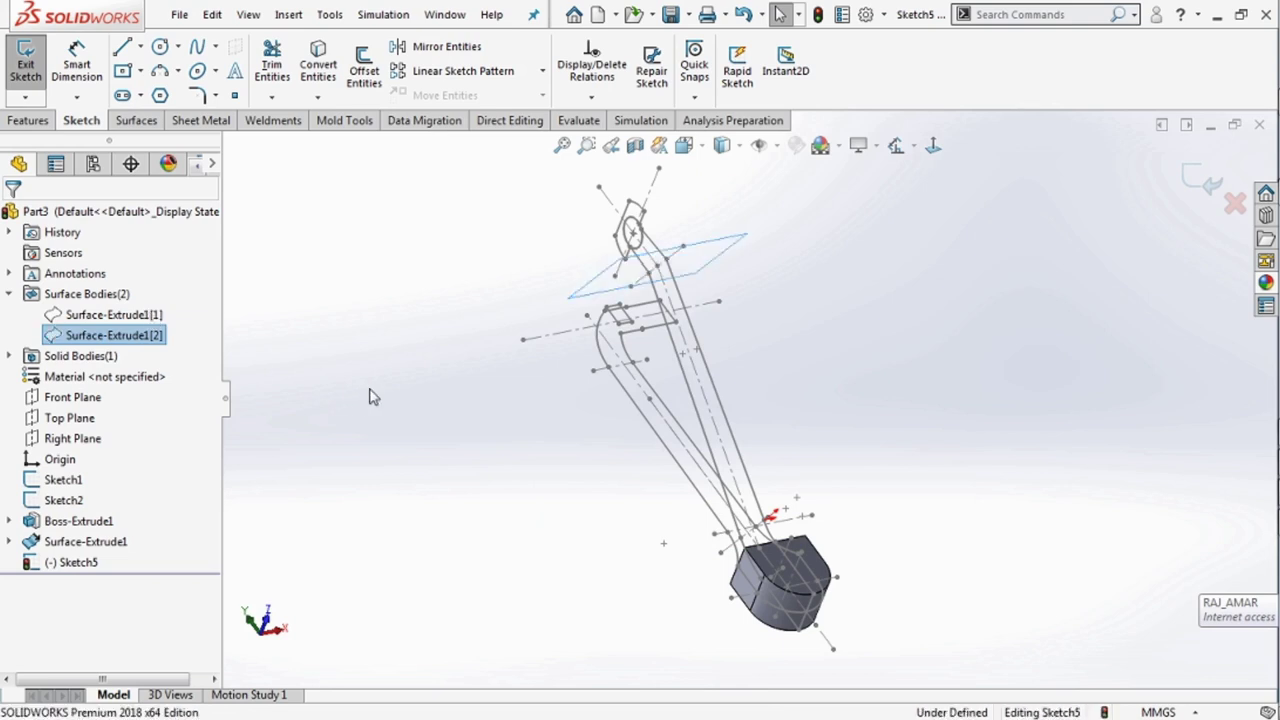
{"action": "mouse_move", "coordinate": [369, 394]}
{"action": "middle_mouse_down"}
{"action": "mouse_move", "coordinate": [606, 514]}
{"action": "mouse_move", "coordinate": [640, 412]}
{"action": "middle_mouse_up"}
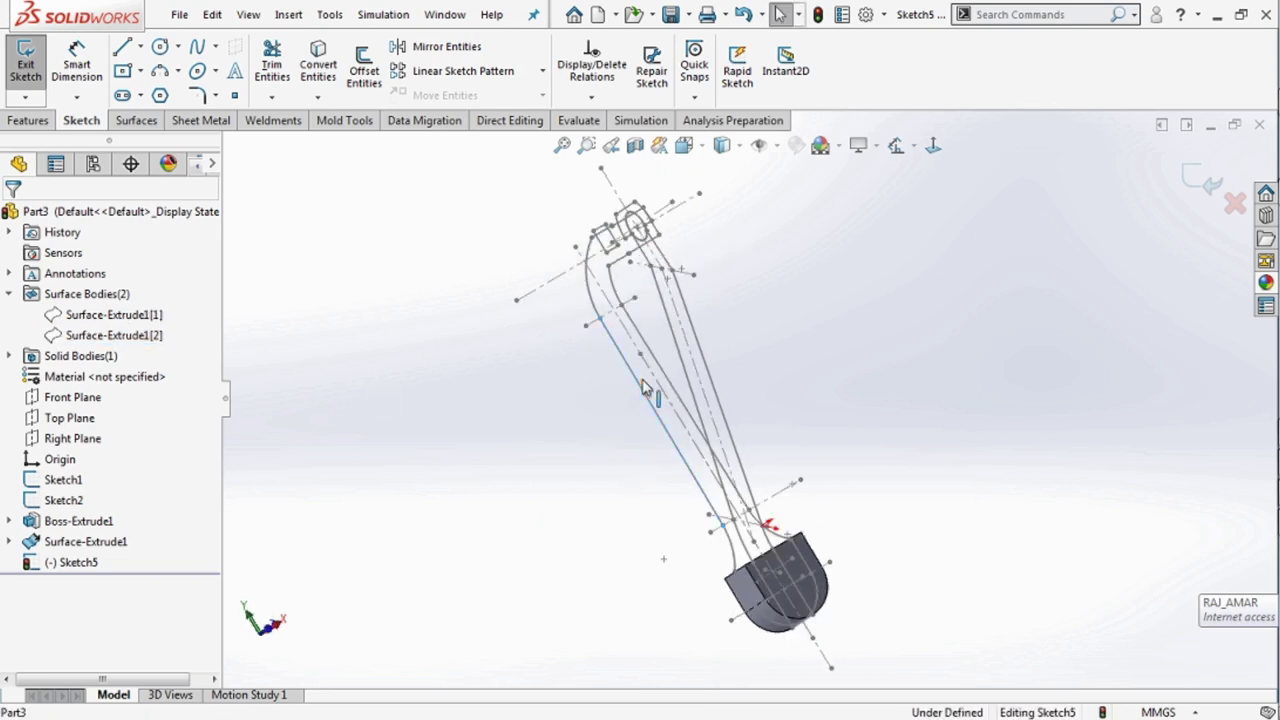
Hide Sketch2 in the FeatureManager tree.
{"action": "left_click", "coordinate": [648, 399]}
{"action": "key", "text": "Escape"}
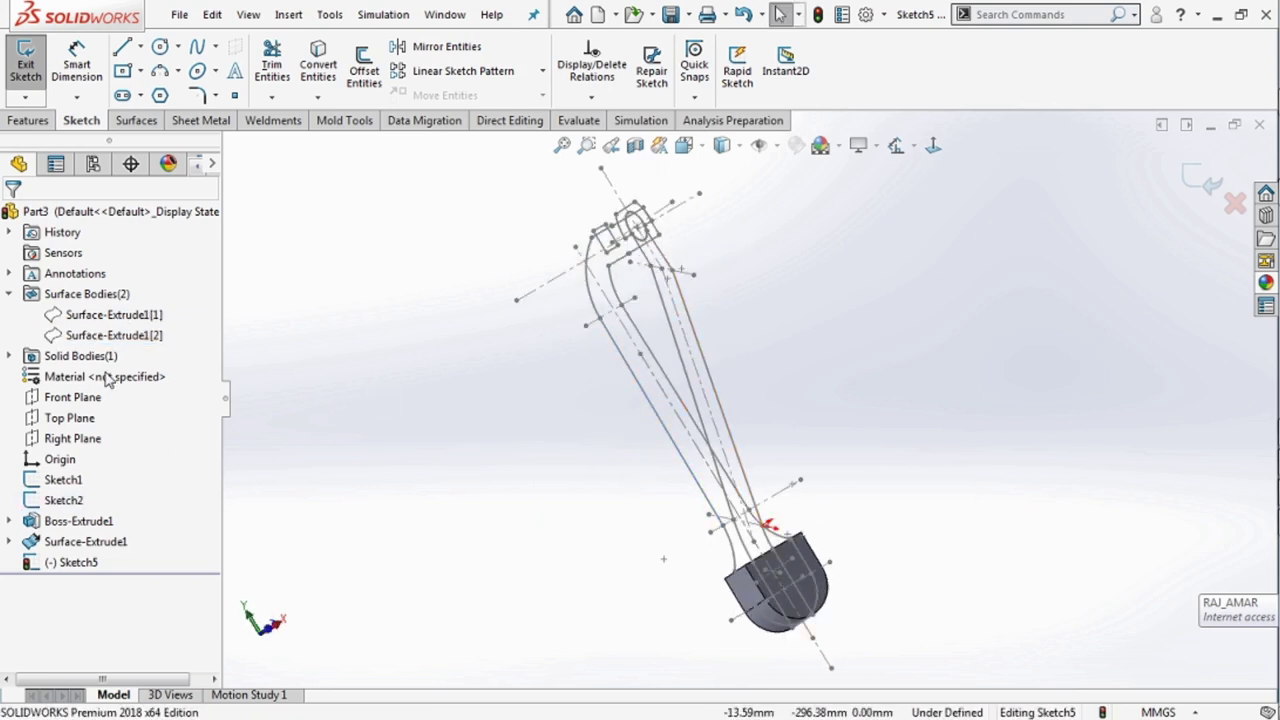
{"action": "left_click", "coordinate": [70, 497]}
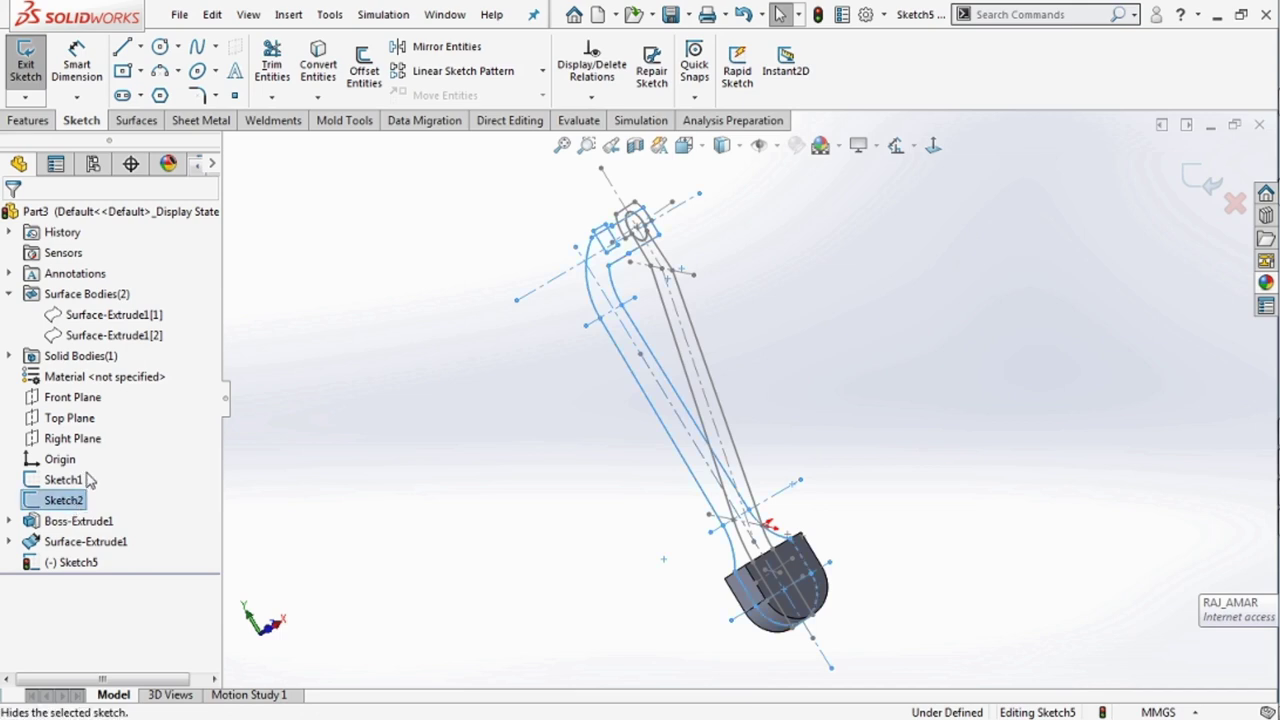
{"action": "left_click", "coordinate": [88, 481]}
{"action": "mouse_move", "coordinate": [463, 477]}
{"action": "middle_mouse_down"}
{"action": "mouse_move", "coordinate": [587, 587]}
{"action": "mouse_move", "coordinate": [753, 496]}
{"action": "middle_mouse_up"}
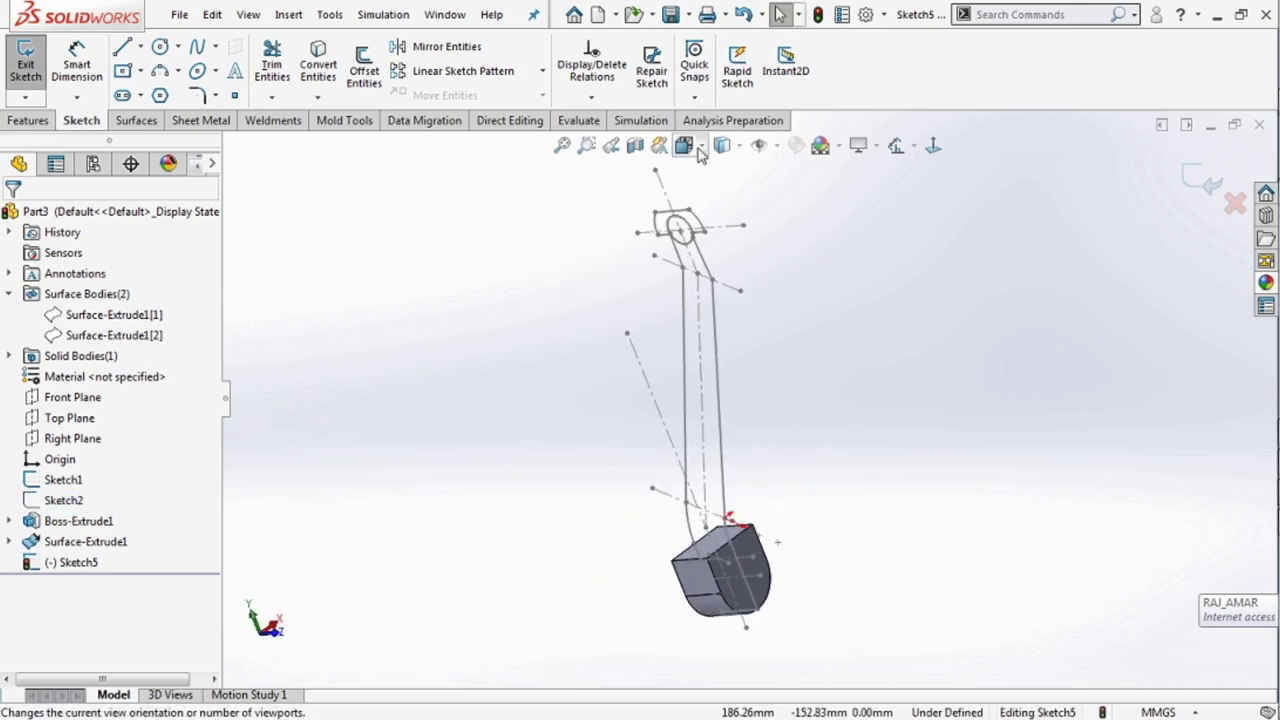
View the sketch plane Normal To, hide Boss-Extrude1 and orbit to an isometric view.
{"action": "left_click", "coordinate": [684, 145]}
{"action": "left_click", "coordinate": [790, 251]}
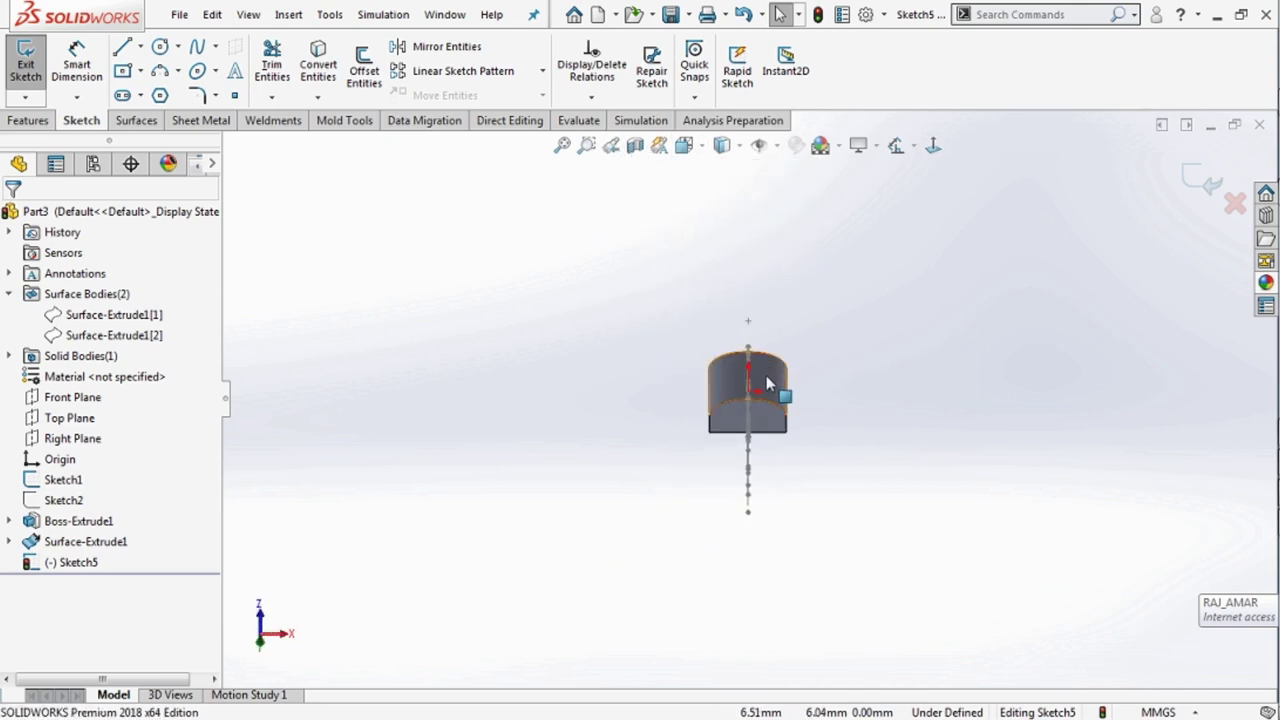
{"action": "key", "text": "f"}
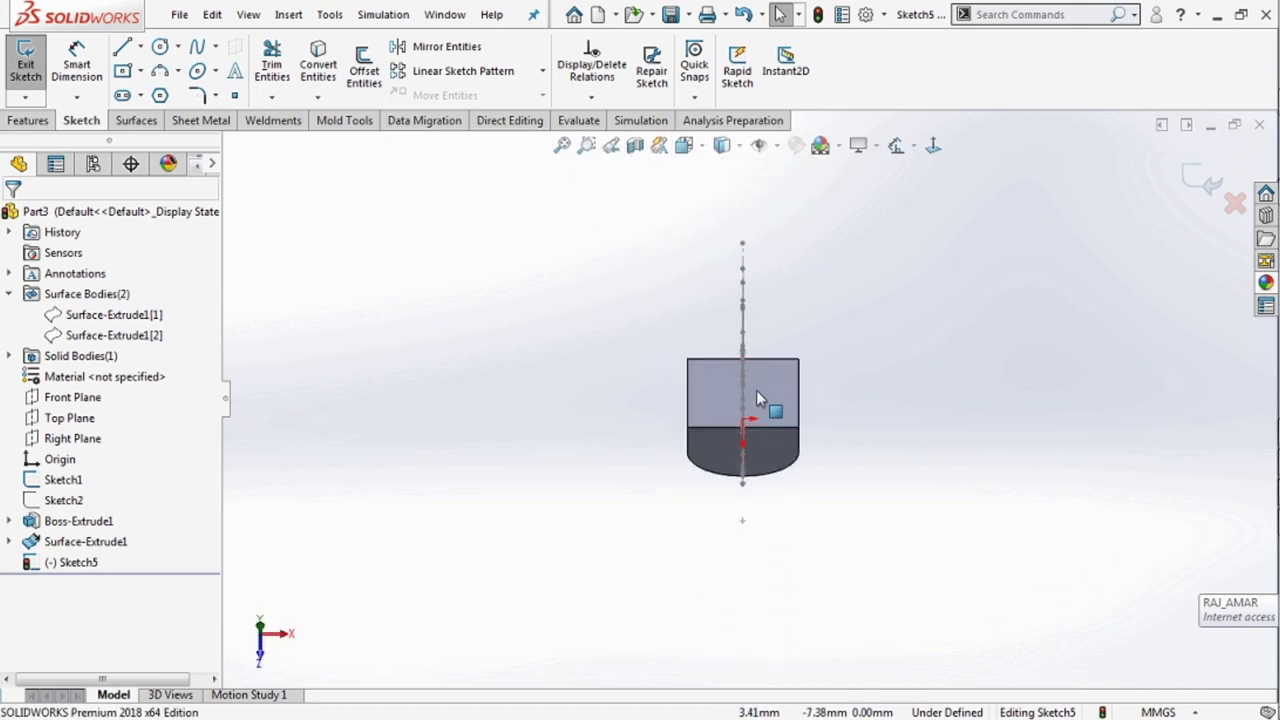
{"action": "left_click", "coordinate": [80, 521]}
{"action": "left_click", "coordinate": [110, 497]}
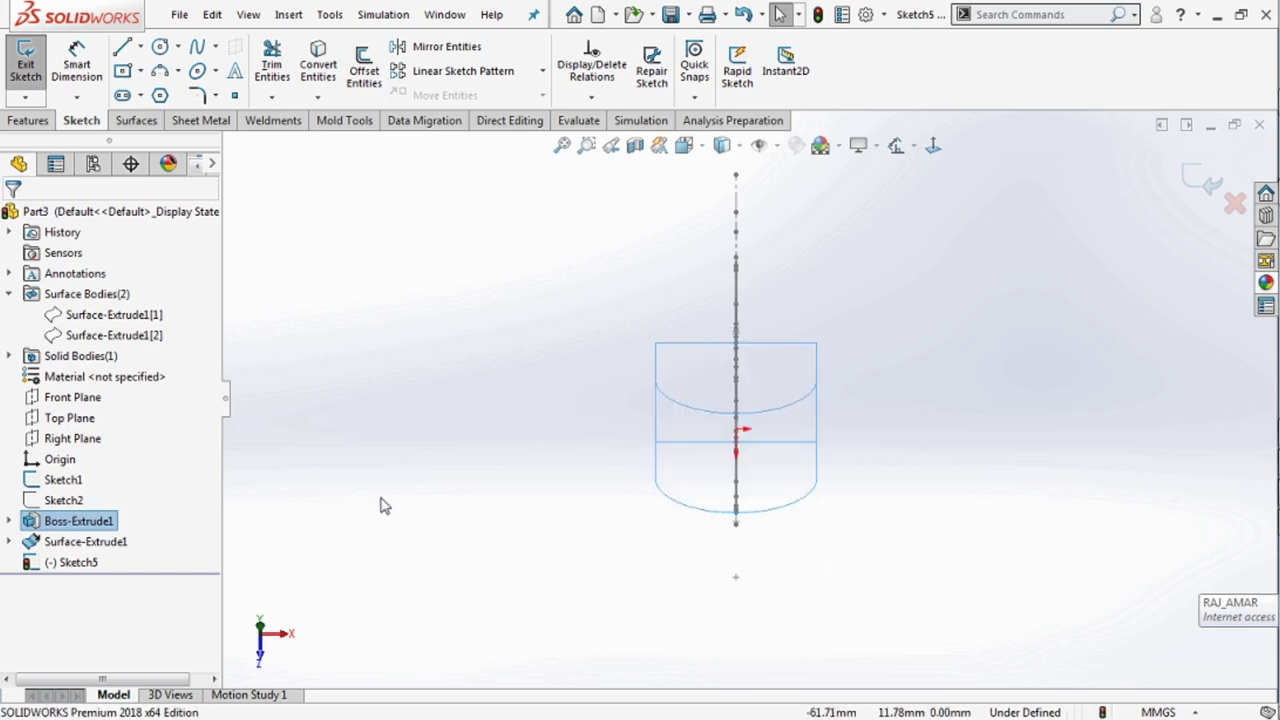
{"action": "scroll", "coordinate": [688, 428], "scroll_direction": "down", "scroll_amount": 1}
{"action": "mouse_move", "coordinate": [688, 428]}
{"action": "middle_mouse_down"}
{"action": "mouse_move", "coordinate": [693, 322]}
{"action": "mouse_move", "coordinate": [711, 371]}
{"action": "mouse_move", "coordinate": [610, 383]}
{"action": "middle_mouse_up"}
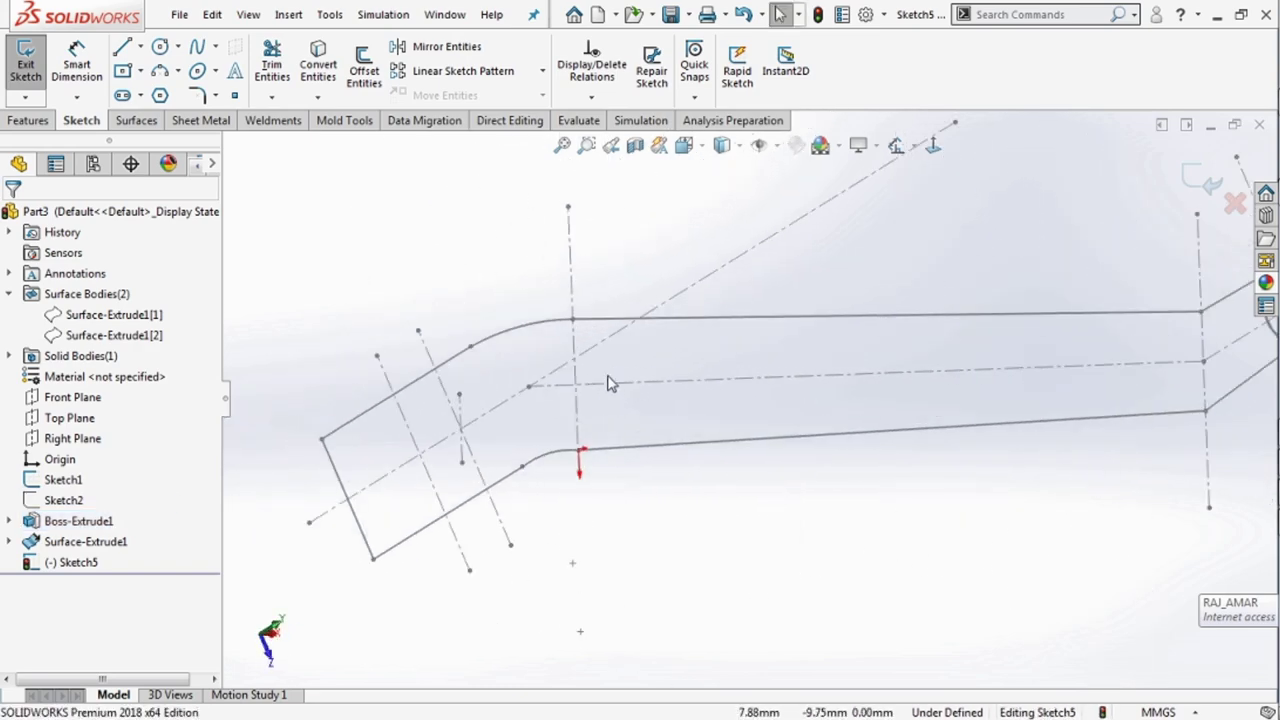
Draw a centerline from the upper fillet endpoint to the lower fillet endpoint at the bend.
{"action": "left_click", "coordinate": [140, 46]}
{"action": "left_click", "coordinate": [160, 91]}
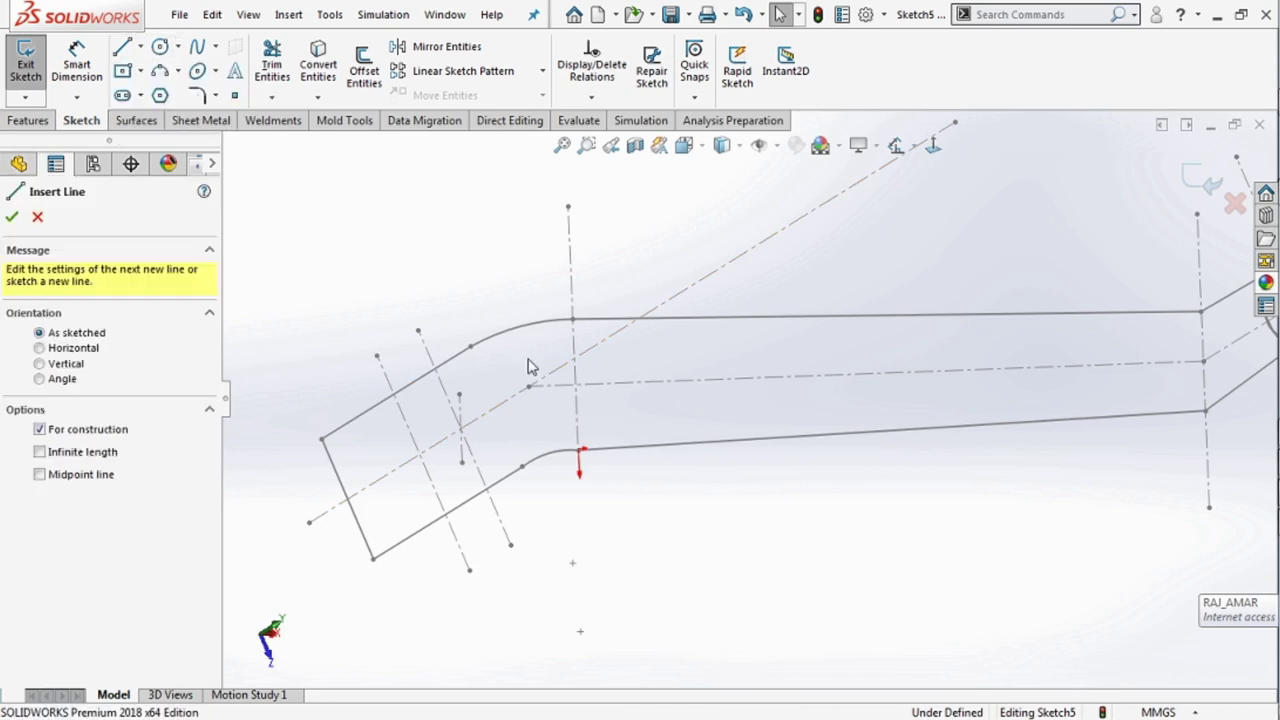
{"action": "left_click", "coordinate": [572, 320]}
{"action": "left_click", "coordinate": [578, 450]}
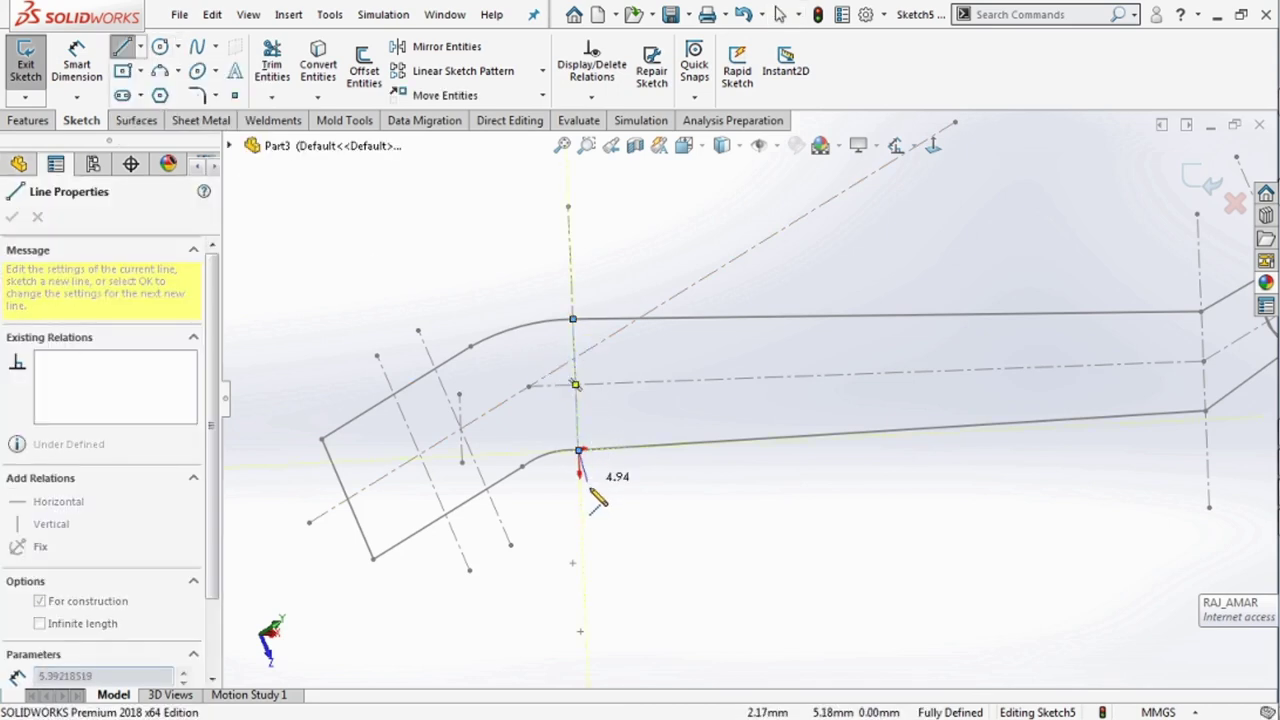
{"action": "key", "text": "Escape"}
{"action": "key", "text": "Escape"}
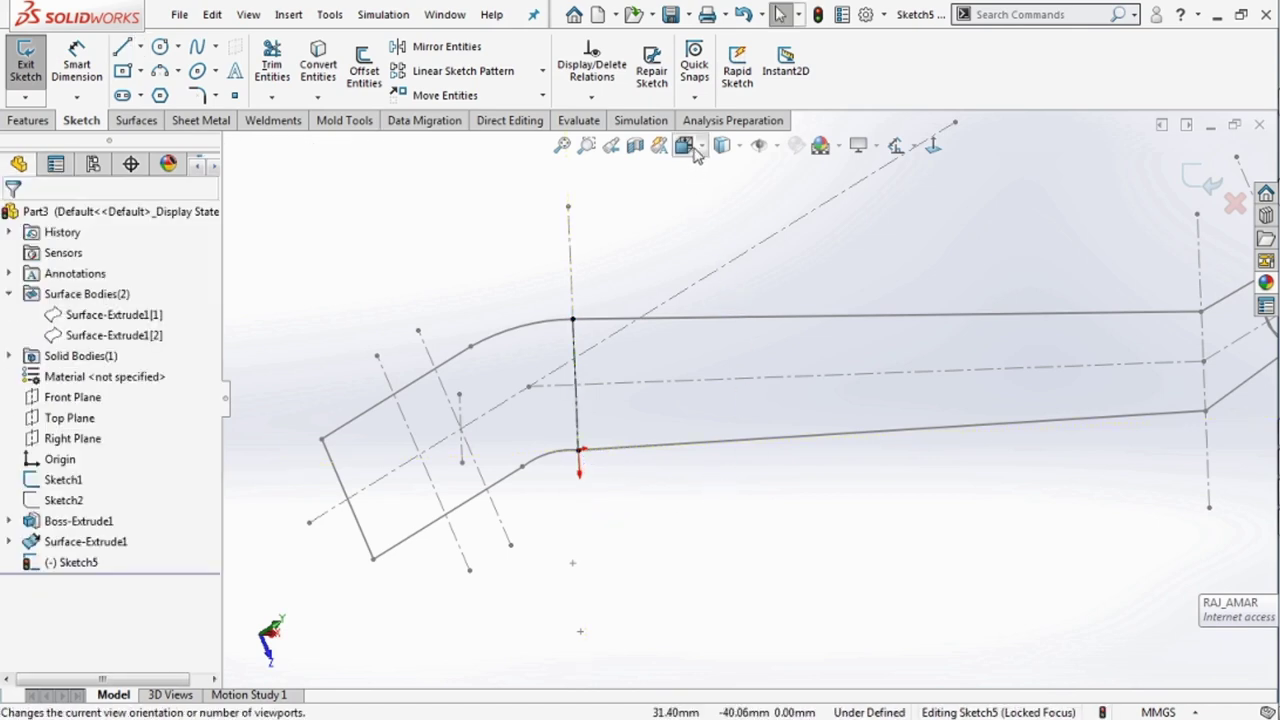
Reorient the view Normal To and zoom in on the curved section of the arm.
{"action": "left_click", "coordinate": [693, 147]}
{"action": "left_click", "coordinate": [789, 251]}
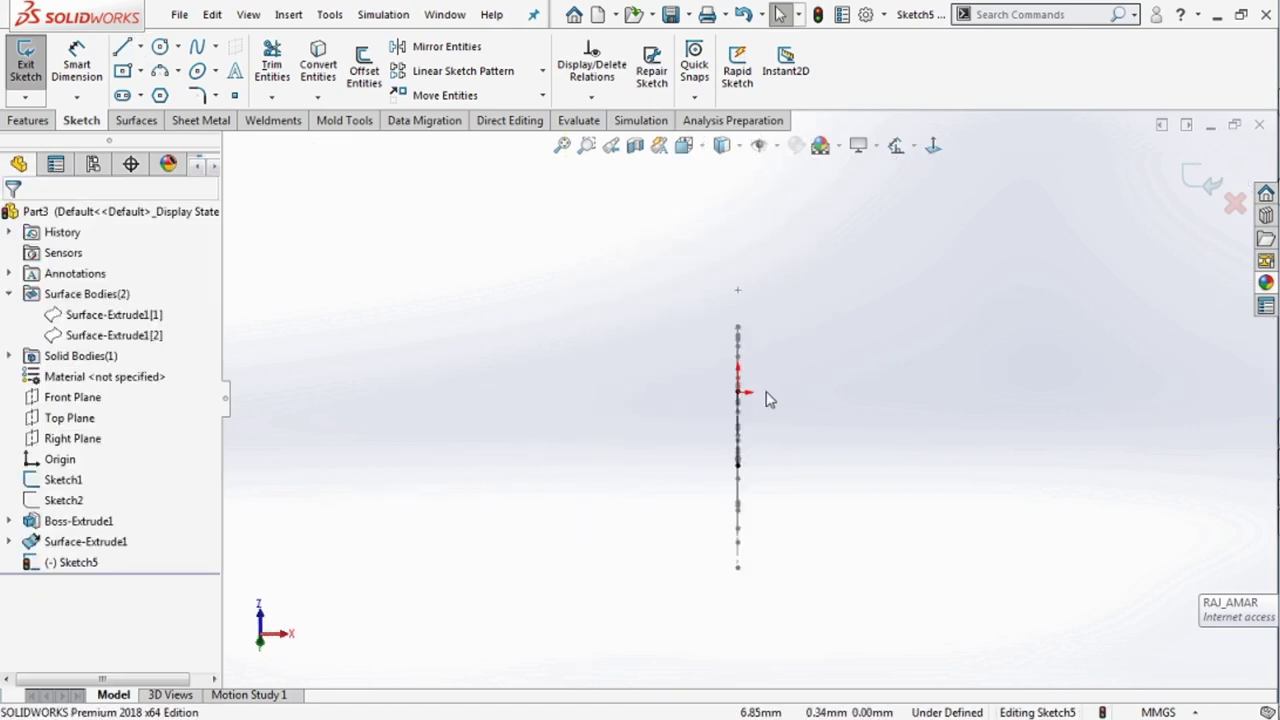
{"action": "scroll", "coordinate": [760, 410], "scroll_direction": "down", "scroll_amount": 1}
{"action": "mouse_move", "coordinate": [749, 497]}
{"action": "middle_mouse_down"}
{"action": "mouse_move", "coordinate": [783, 489]}
{"action": "mouse_move", "coordinate": [854, 509]}
{"action": "mouse_move", "coordinate": [784, 599]}
{"action": "mouse_move", "coordinate": [860, 540]}
{"action": "mouse_move", "coordinate": [820, 500]}
{"action": "mouse_move", "coordinate": [837, 471]}
{"action": "mouse_move", "coordinate": [902, 491]}
{"action": "mouse_move", "coordinate": [880, 470]}
{"action": "mouse_move", "coordinate": [923, 557]}
{"action": "mouse_move", "coordinate": [846, 403]}
{"action": "mouse_move", "coordinate": [798, 561]}
{"action": "mouse_move", "coordinate": [734, 506]}
{"action": "mouse_move", "coordinate": [737, 520]}
{"action": "mouse_move", "coordinate": [754, 497]}
{"action": "mouse_move", "coordinate": [708, 528]}
{"action": "middle_mouse_up"}
{"action": "scroll", "coordinate": [800, 440], "scroll_direction": "down", "scroll_amount": 3}
{"action": "scroll", "coordinate": [766, 414], "scroll_direction": "down", "scroll_amount": 3}
{"action": "scroll", "coordinate": [857, 498], "scroll_direction": "up", "scroll_amount": 3}
{"action": "scroll", "coordinate": [603, 486], "scroll_direction": "down", "scroll_amount": 3}
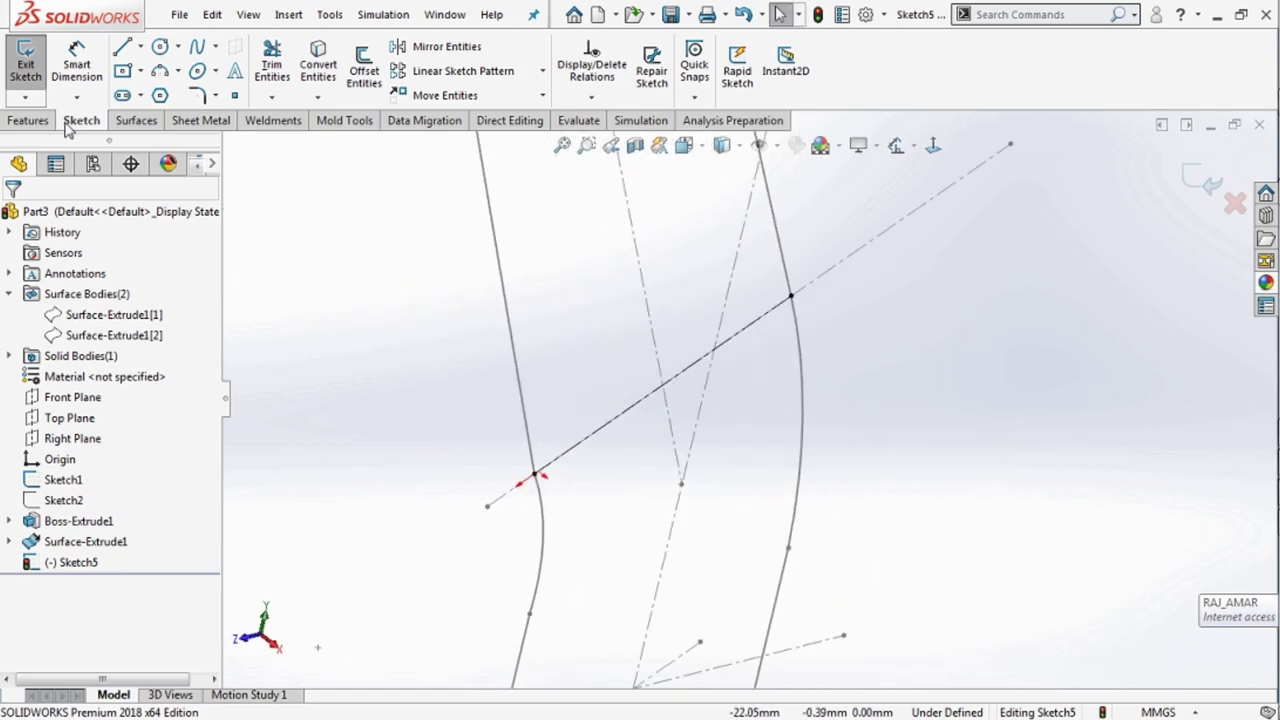
Draw two short end lines across the left and right arm edges.
{"action": "left_click", "coordinate": [122, 46]}
{"action": "scroll", "coordinate": [505, 485], "scroll_direction": "down", "scroll_amount": 3}
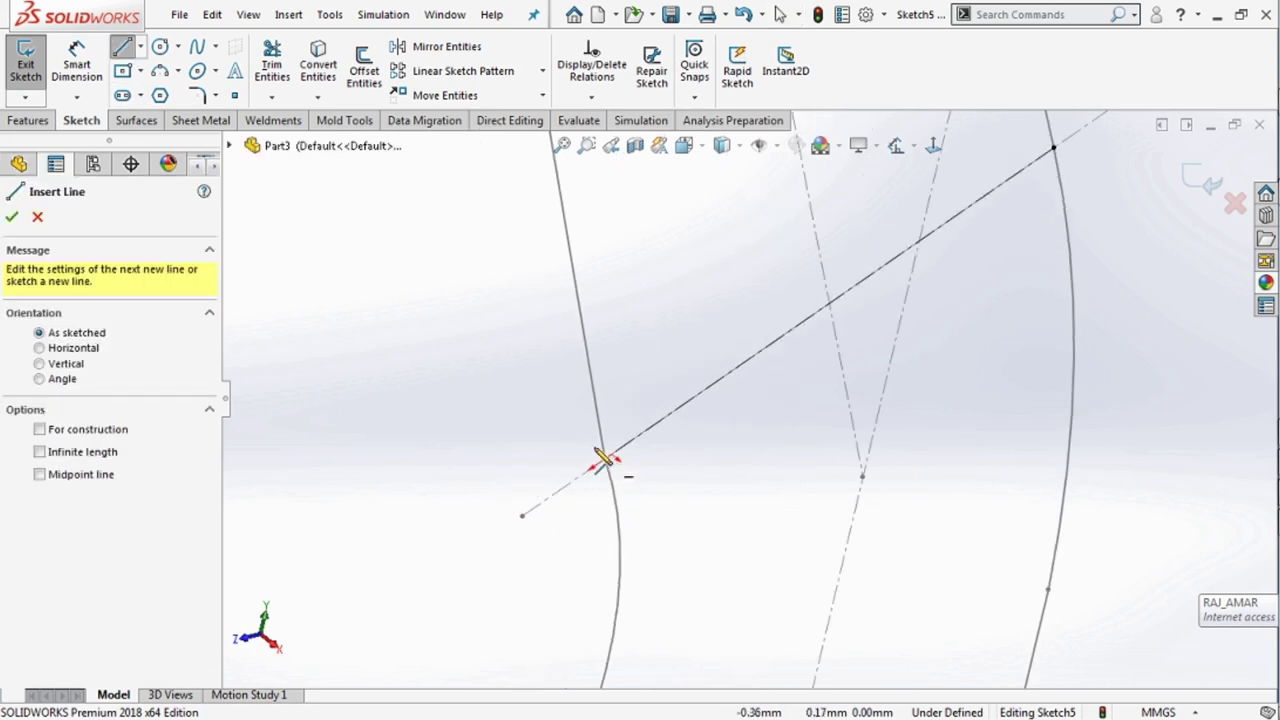
{"action": "left_click", "coordinate": [604, 458]}
{"action": "key", "text": "Escape"}
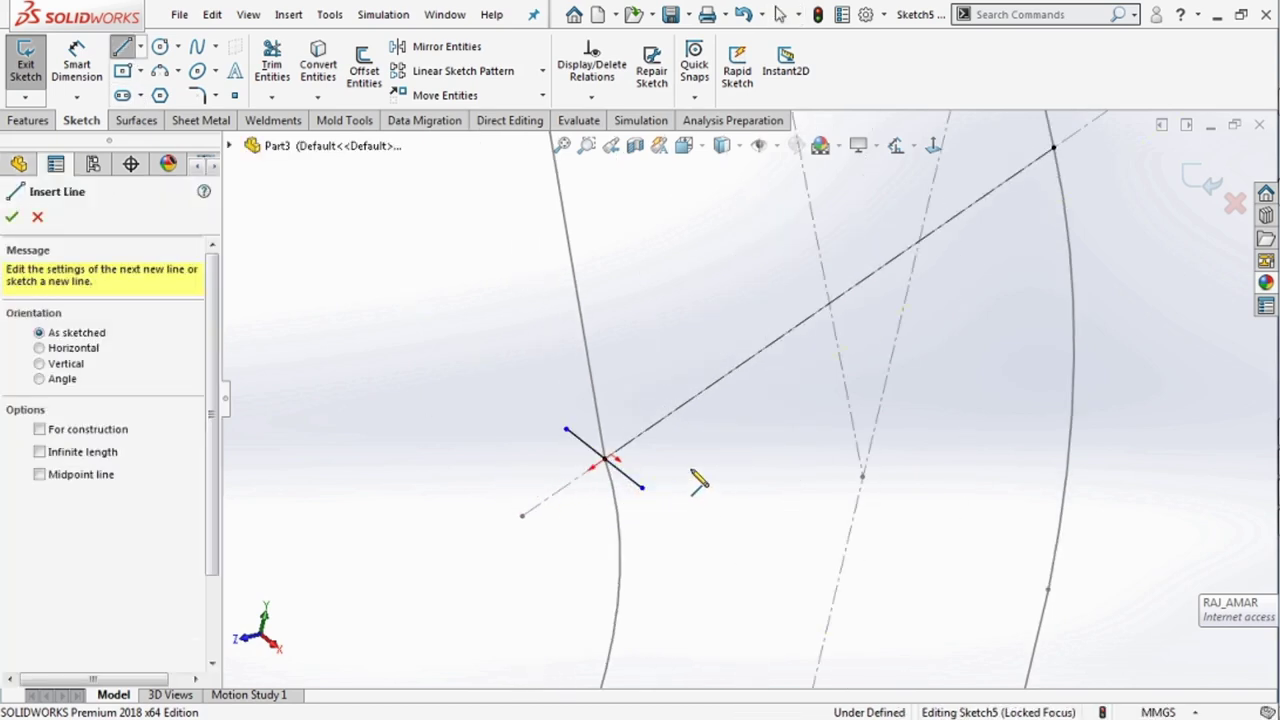
{"action": "scroll", "coordinate": [797, 430], "scroll_direction": "up", "scroll_amount": 3}
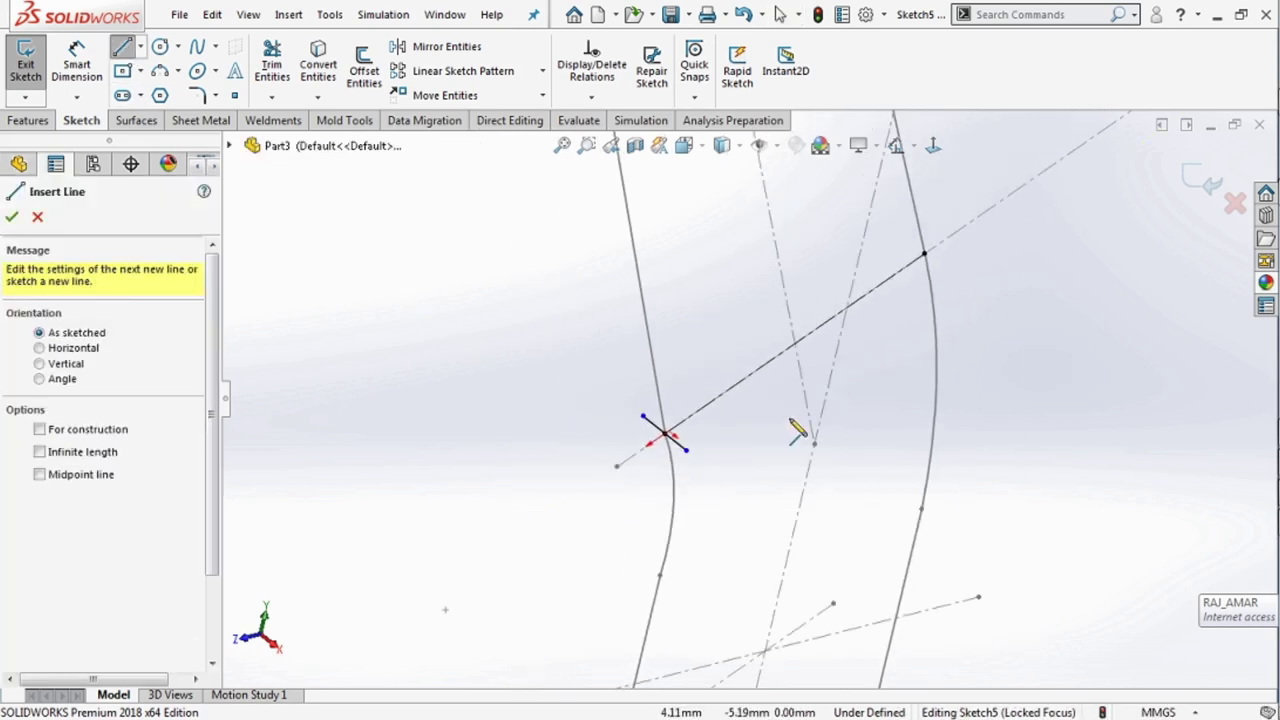
{"action": "left_click", "coordinate": [920, 252]}
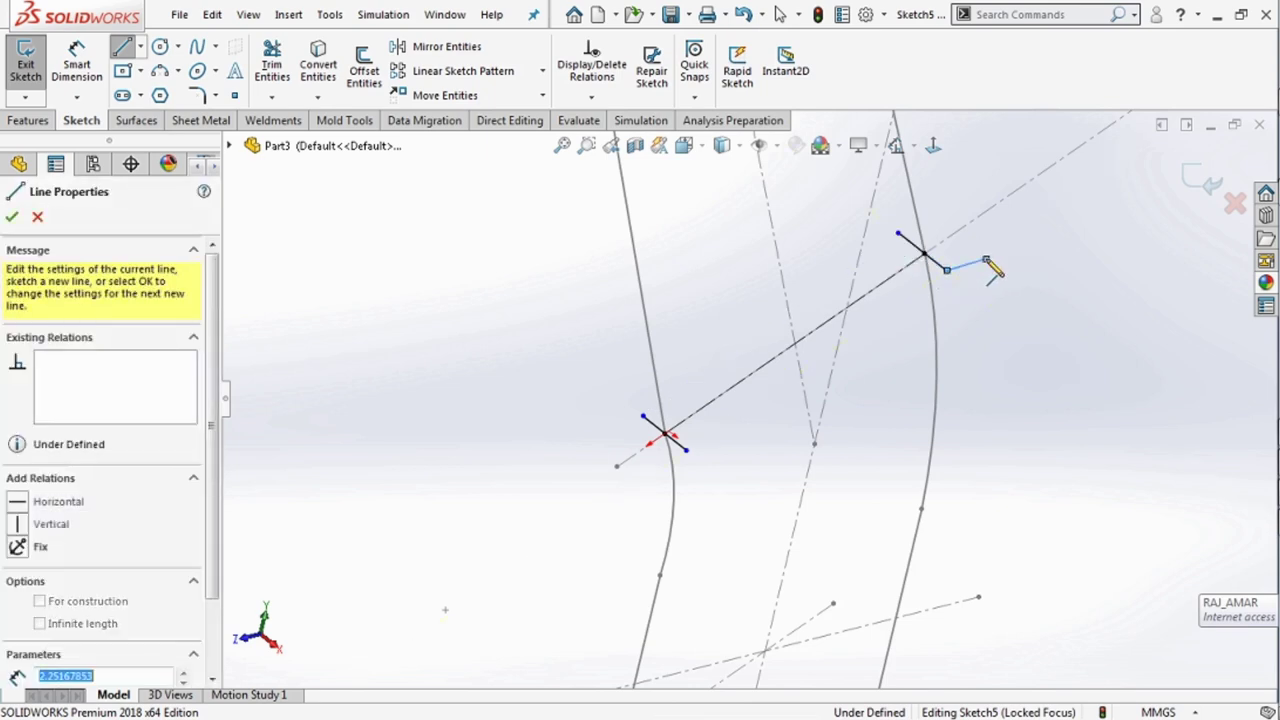
{"action": "key", "text": "Escape"}
{"action": "key", "text": "Escape"}
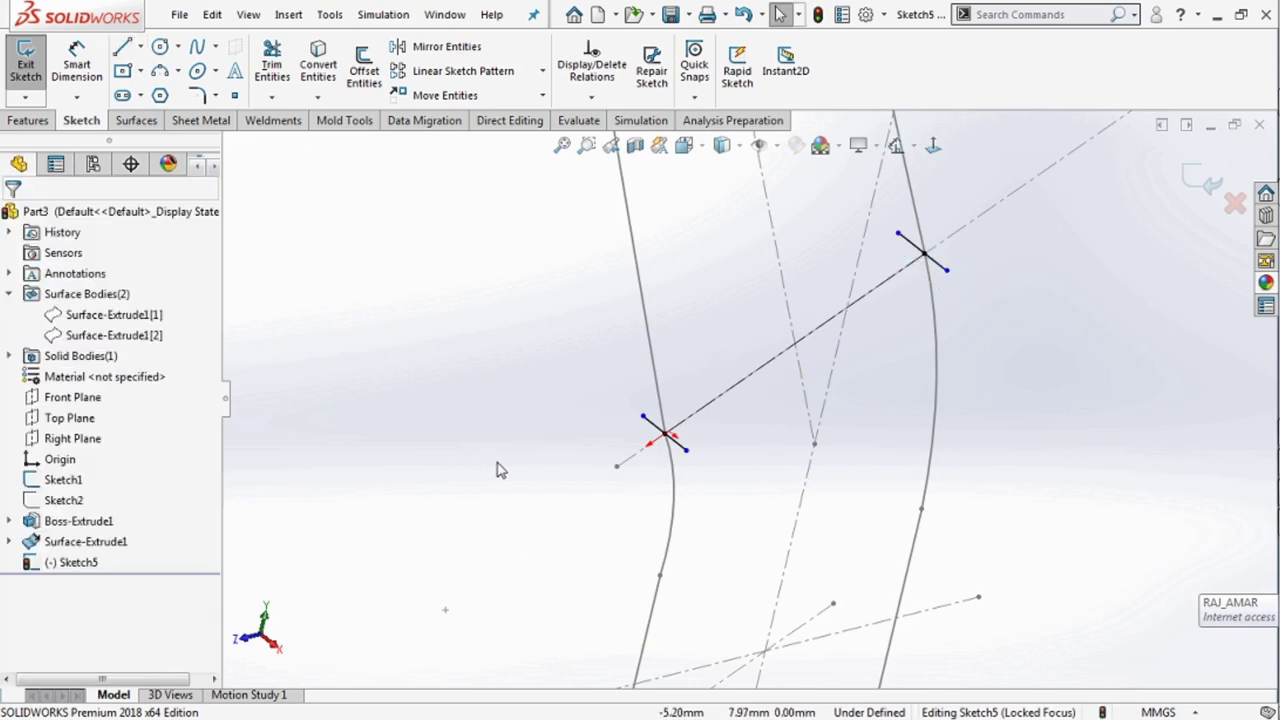
Join the end lines with a lower and an upper 3-point arc to close the lens.
{"action": "left_click", "coordinate": [159, 71]}
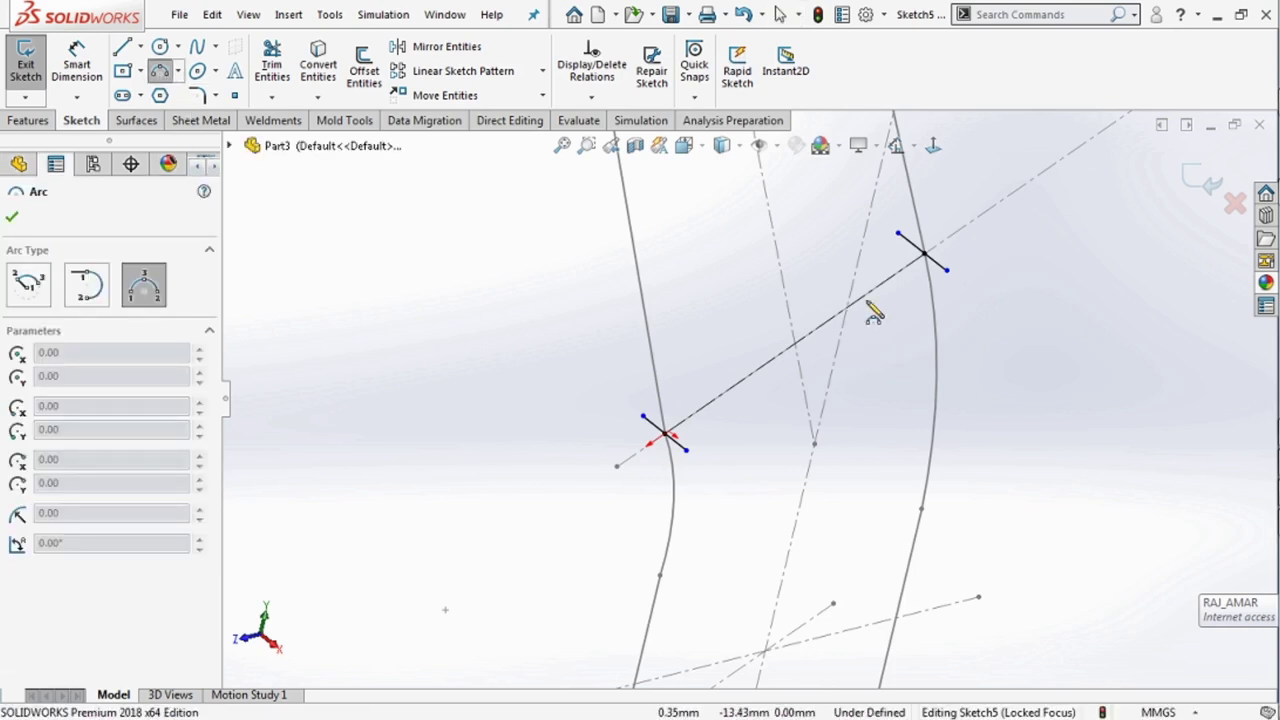
{"action": "left_click", "coordinate": [946, 271]}
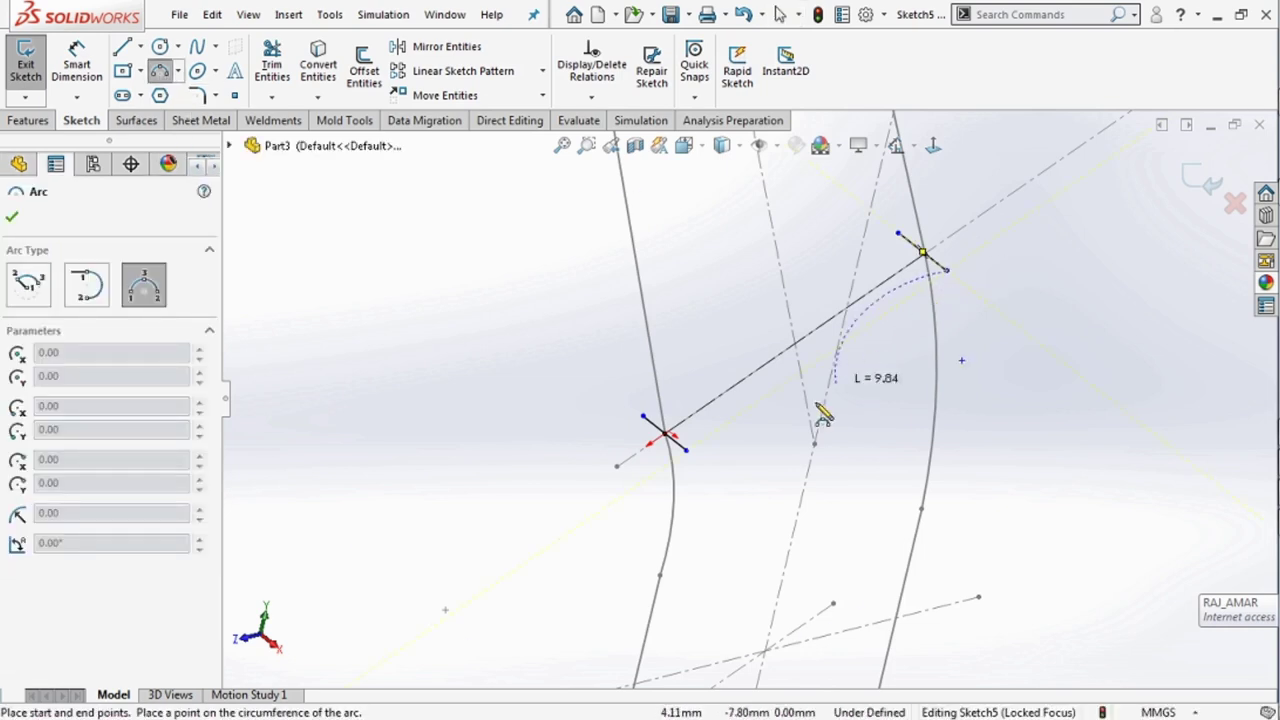
{"action": "left_click", "coordinate": [686, 450]}
{"action": "left_click", "coordinate": [812, 427]}
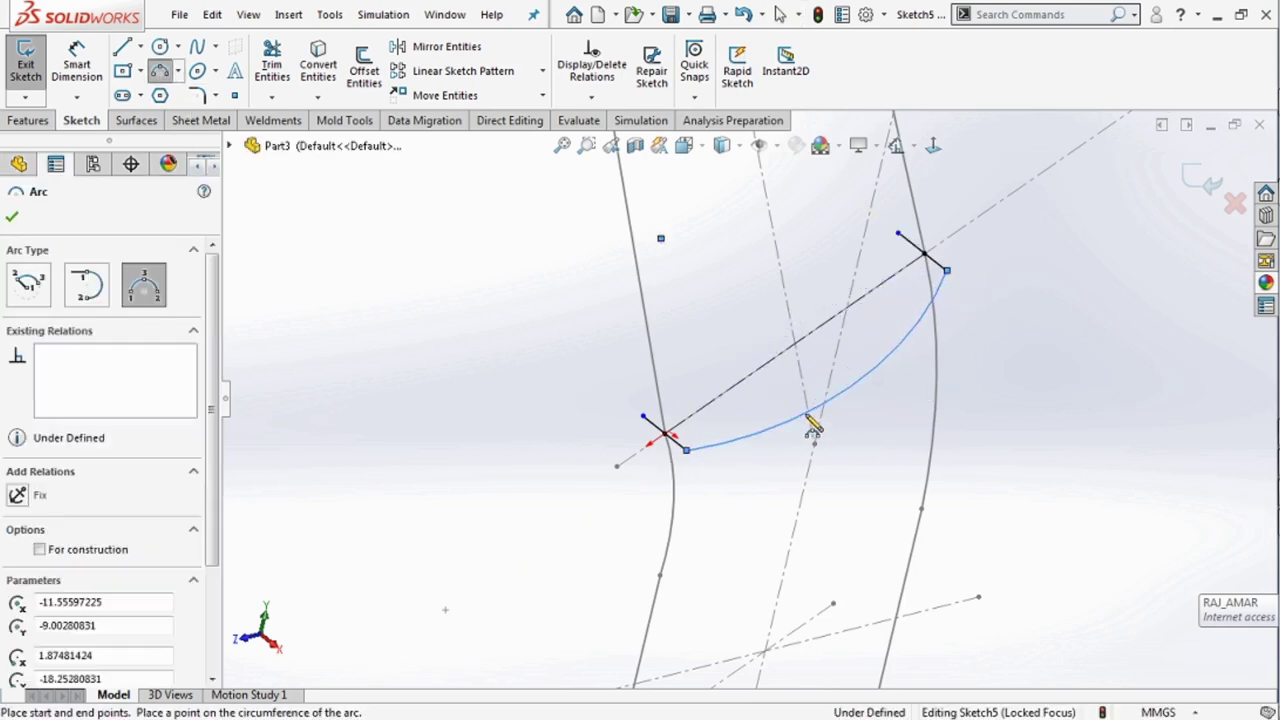
{"action": "left_click", "coordinate": [642, 415]}
{"action": "key", "text": "Escape"}
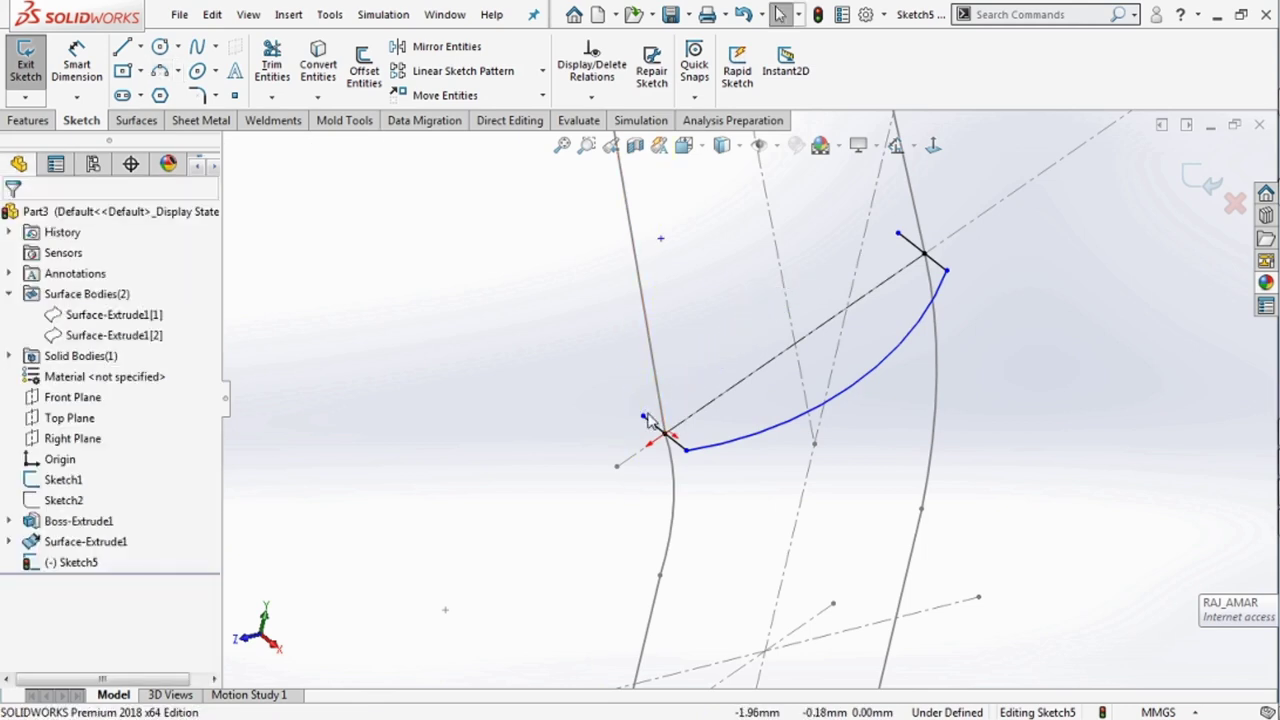
{"action": "key", "text": "Return"}
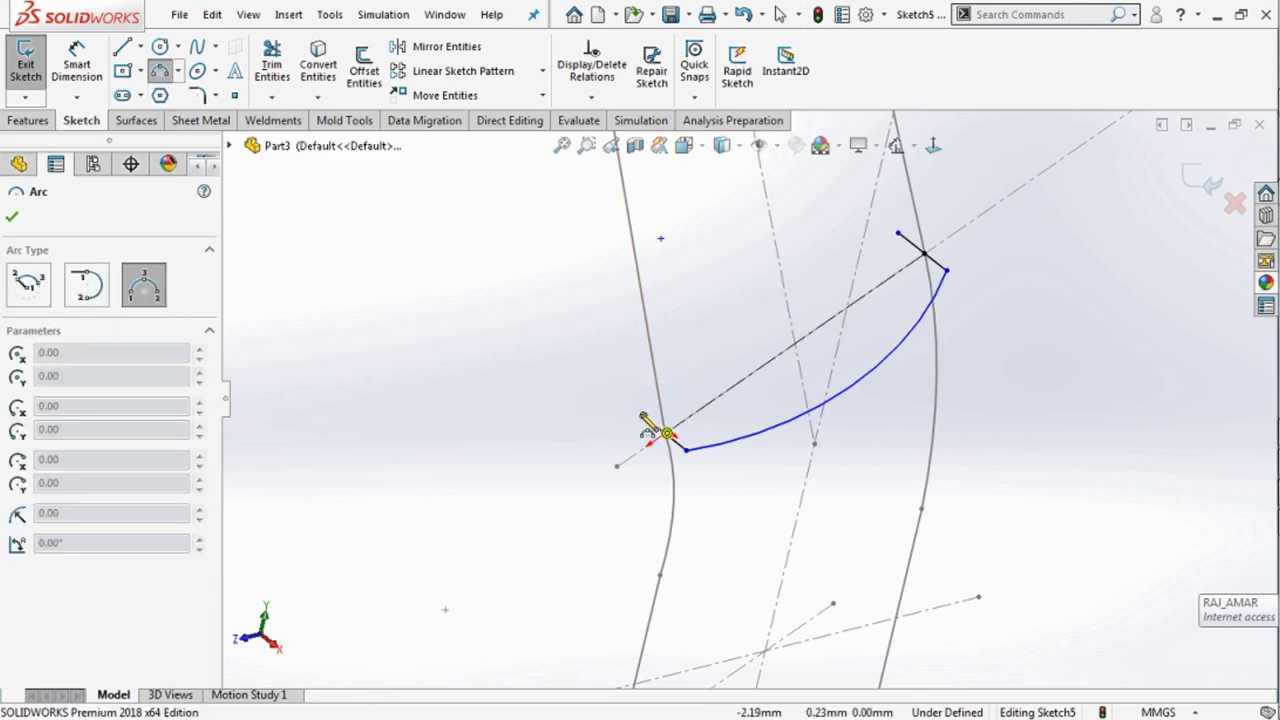
{"action": "left_click", "coordinate": [643, 416]}
{"action": "left_click", "coordinate": [897, 235]}
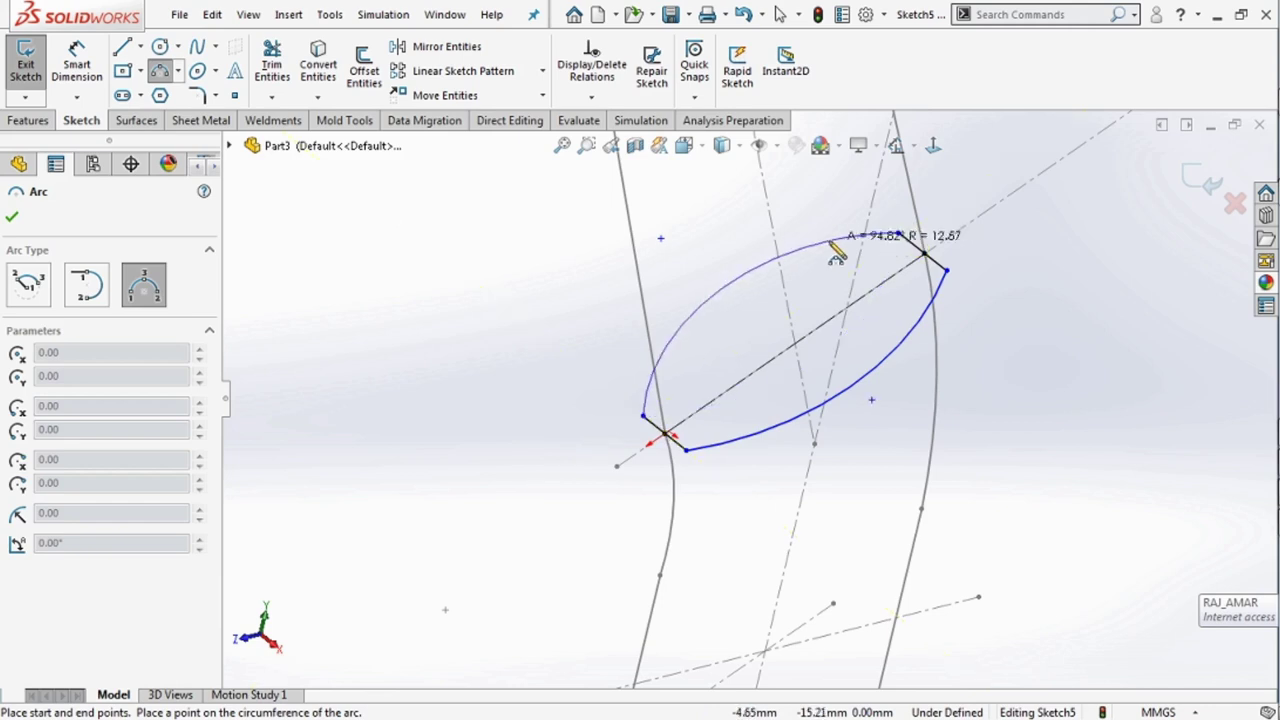
{"action": "left_click", "coordinate": [837, 251]}
{"action": "key", "text": "Escape"}
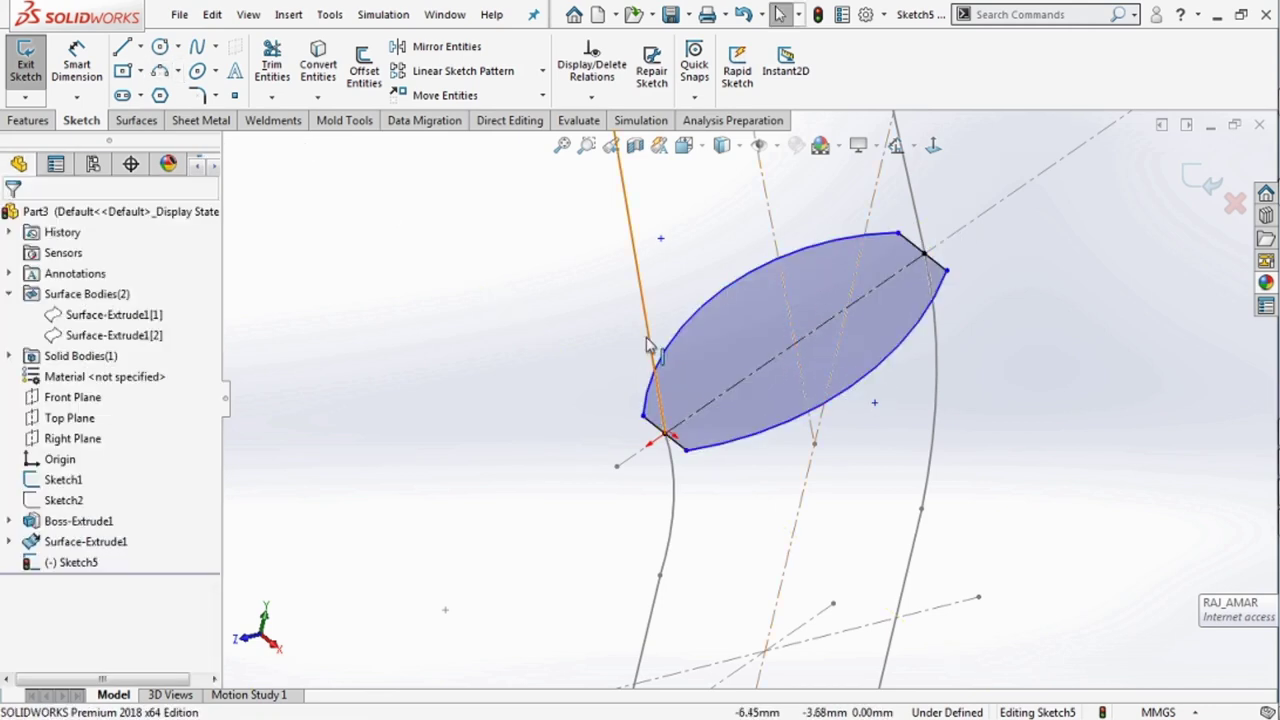
Add a Symmetric relation between the two arc centres and the centreline.
{"action": "left_click", "coordinate": [718, 293]}
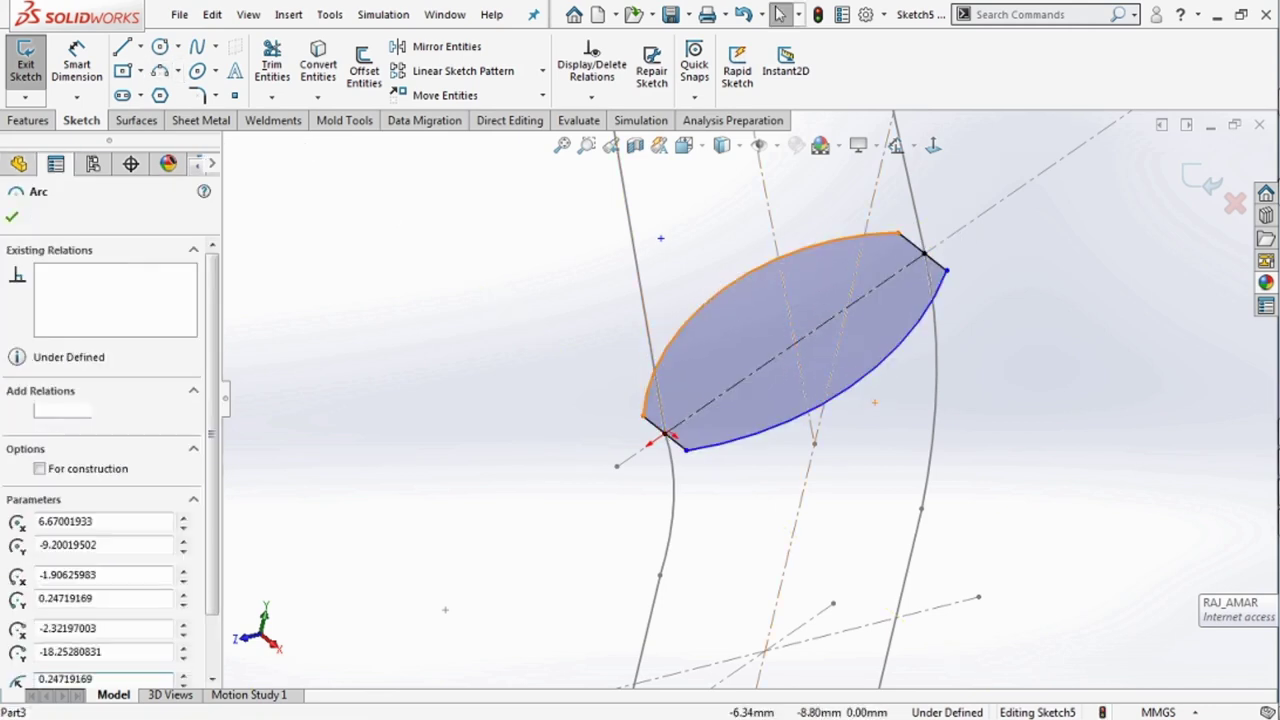
{"action": "left_click", "coordinate": [781, 425]}
{"action": "left_click", "coordinate": [874, 403]}
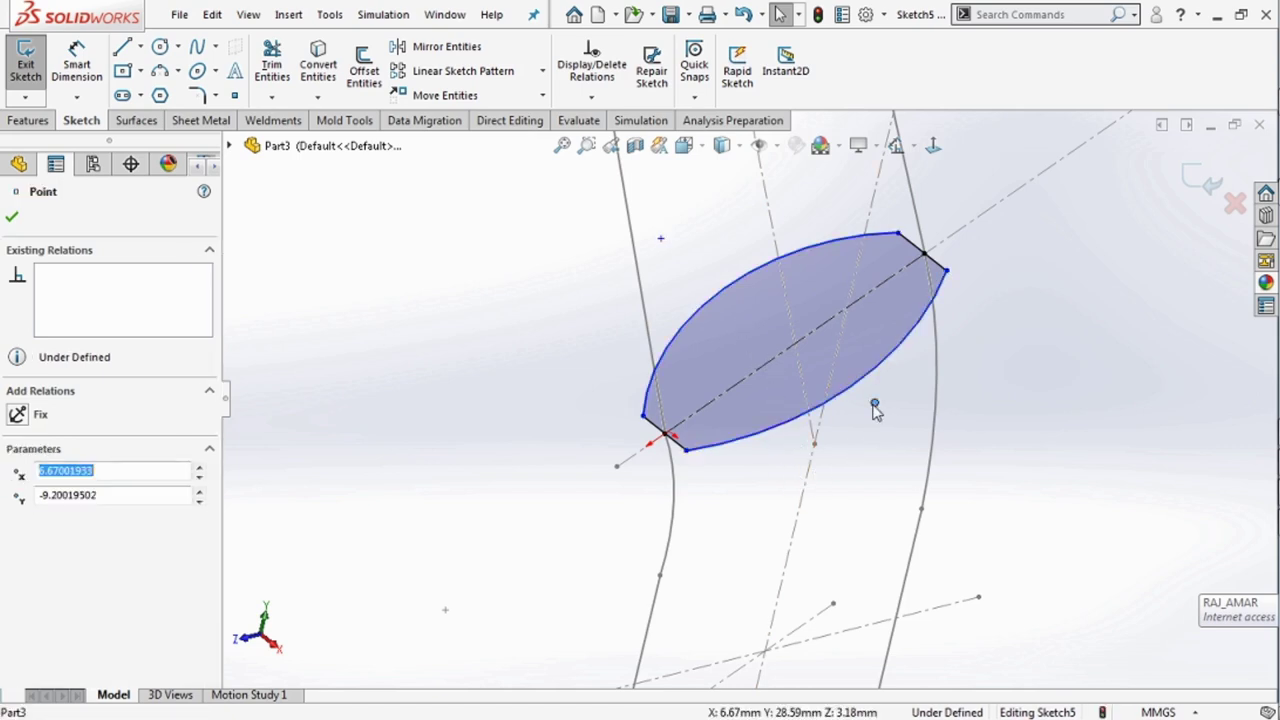
{"action": "left_click", "coordinate": [661, 240], "text": "ctrl"}
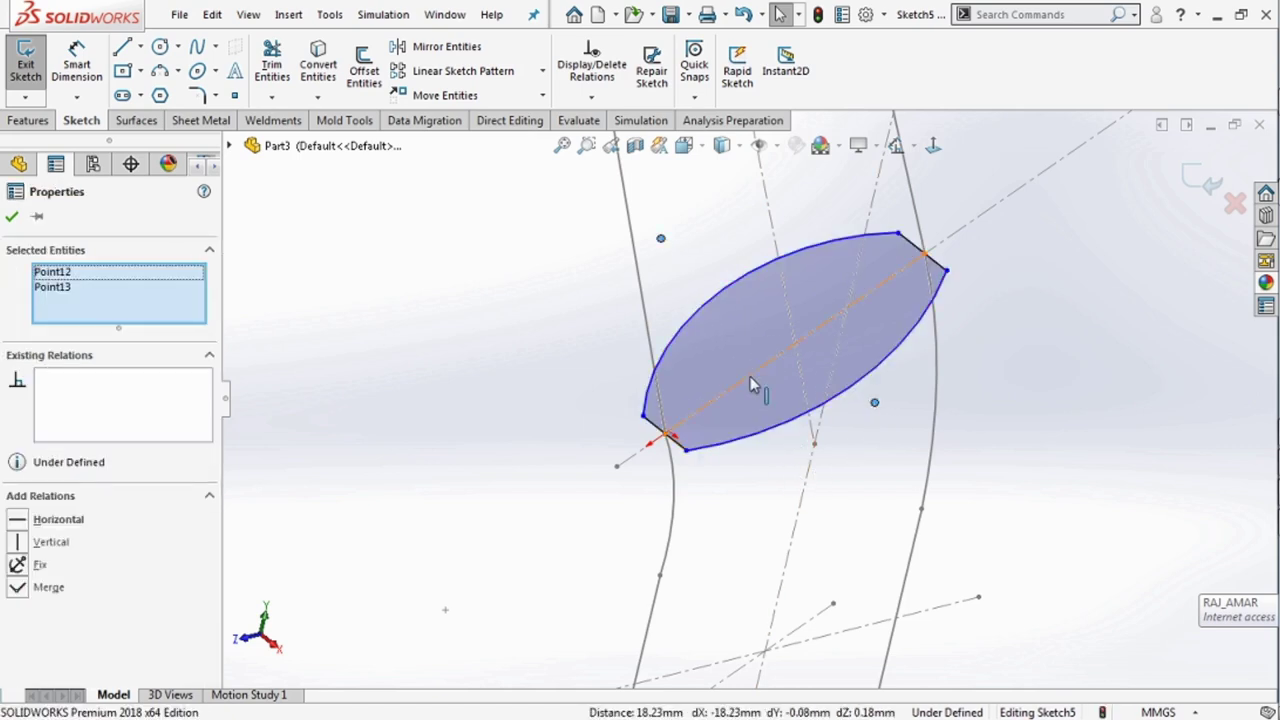
{"action": "left_click", "coordinate": [750, 376], "text": "ctrl"}
{"action": "left_click", "coordinate": [44, 517]}
{"action": "left_click", "coordinate": [286, 457]}
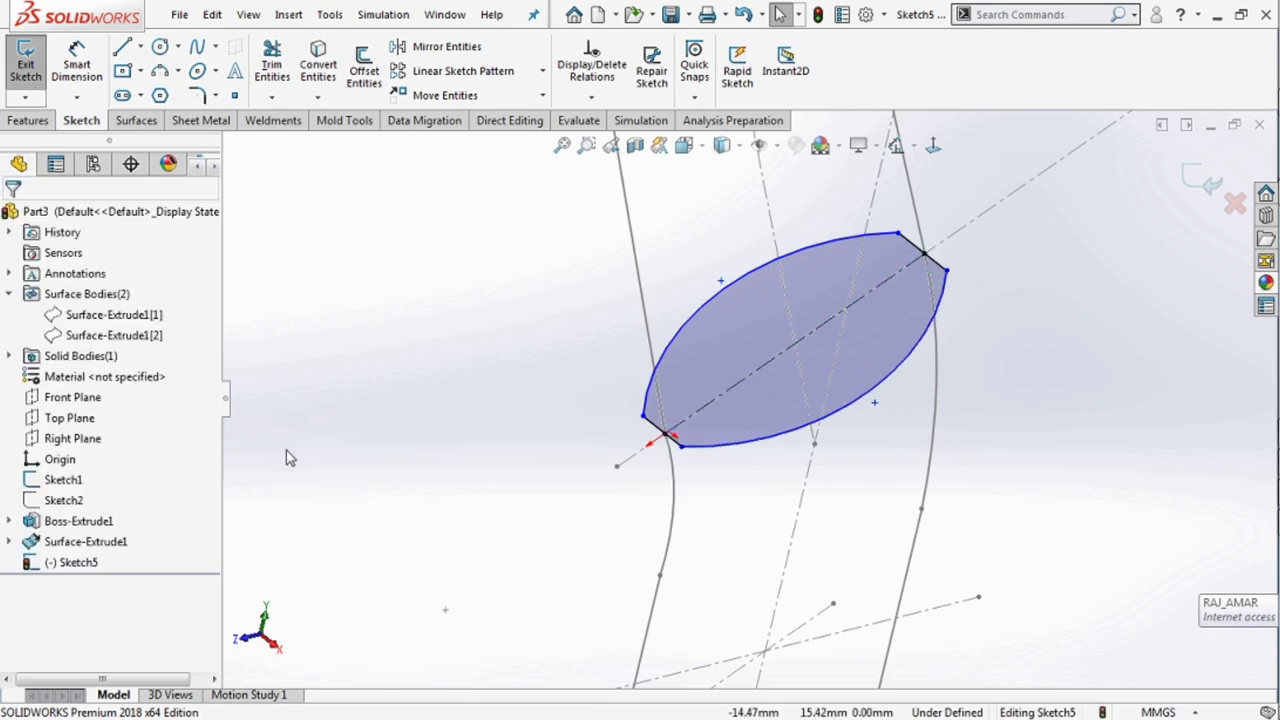
{"action": "right_click_drag", "start_coordinate": [380, 443], "coordinate": [447, 330]}
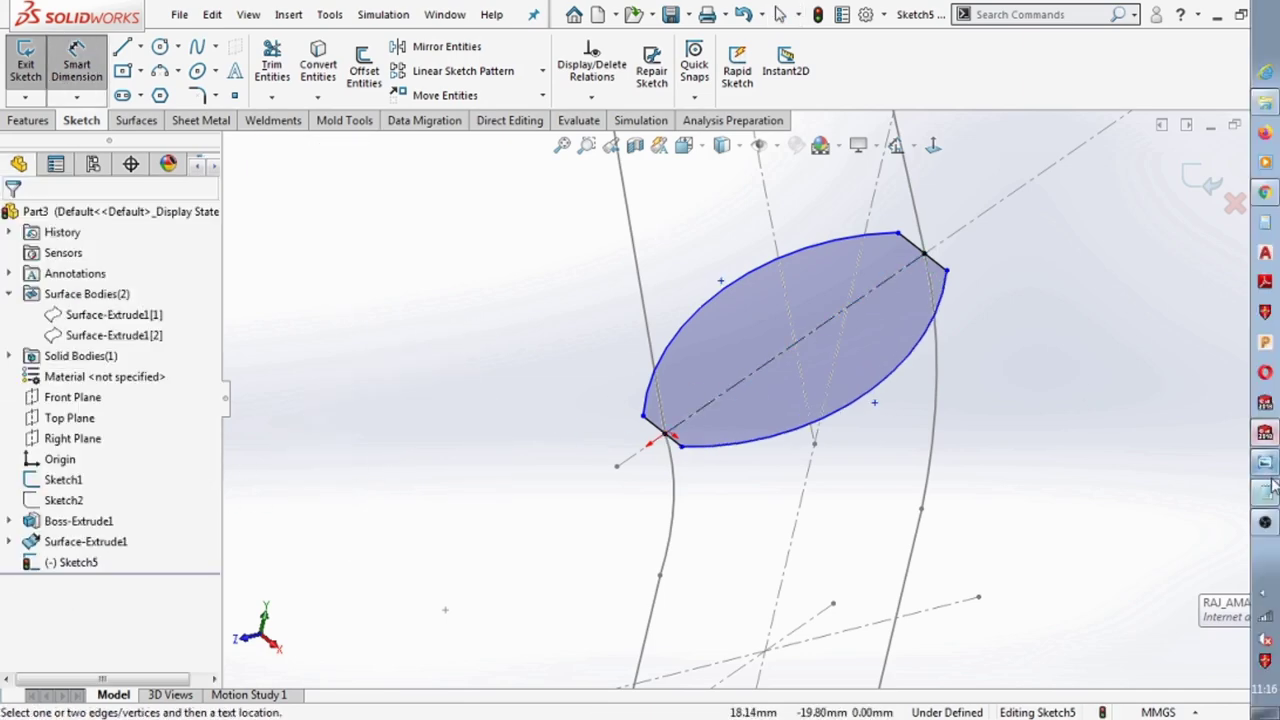
{"action": "left_click", "coordinate": [1265, 462]}
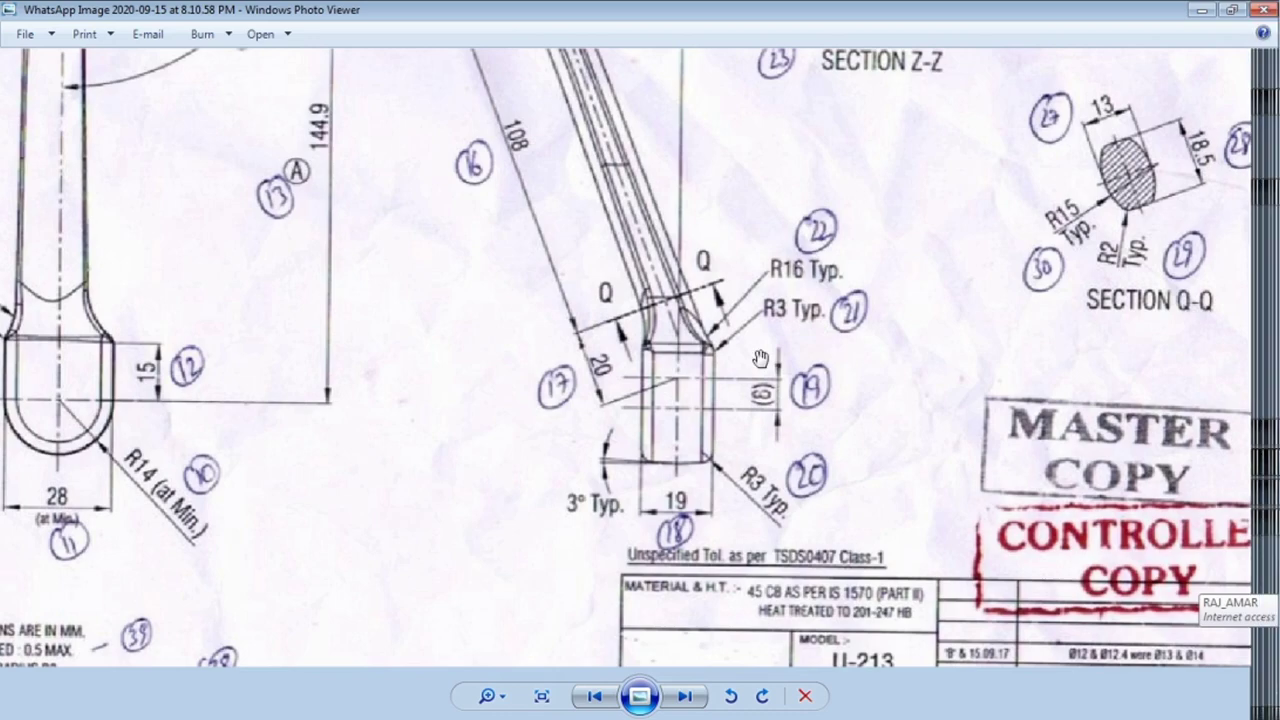
Zoom the drawing in on Section Q-Q to read its 13, 18.5, R15 and R2 values.
{"action": "scroll", "coordinate": [900, 345], "scroll_direction": "down", "scroll_amount": 5}
{"action": "scroll", "coordinate": [945, 322], "scroll_direction": "up", "scroll_amount": 3}
{"action": "scroll", "coordinate": [1000, 305], "scroll_direction": "down", "scroll_amount": 2}
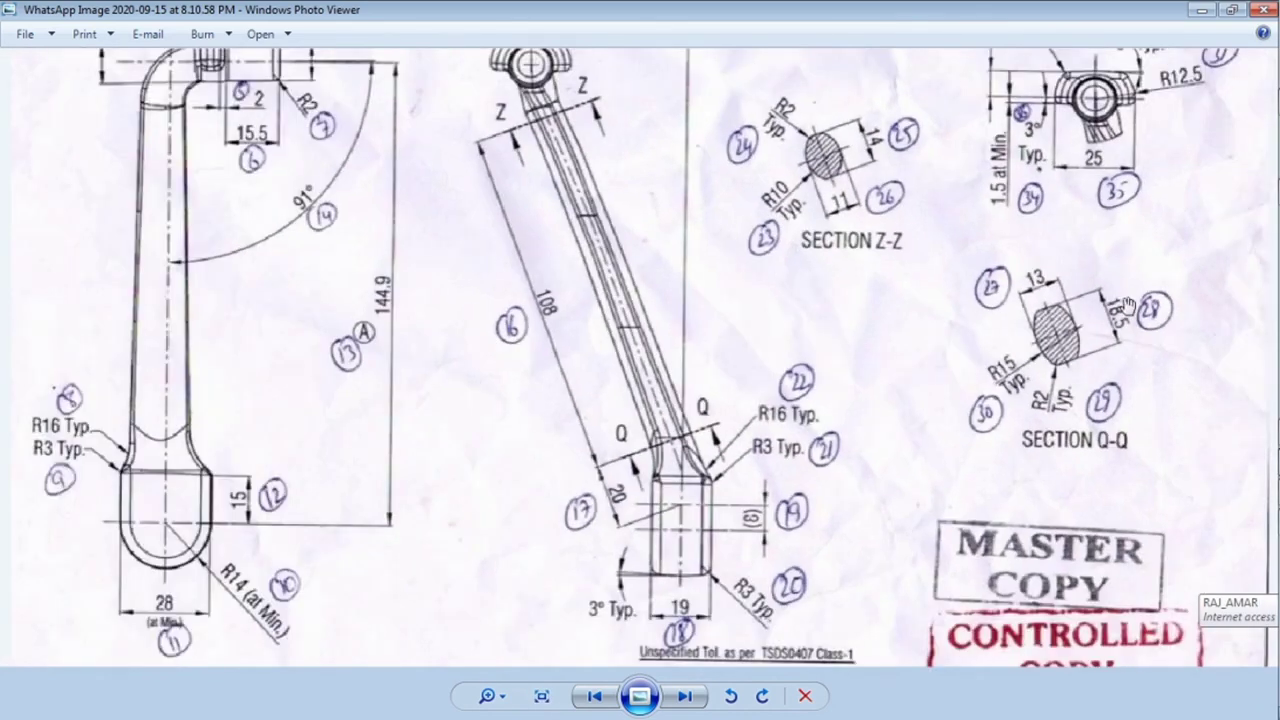
{"action": "scroll", "coordinate": [1150, 295], "scroll_direction": "up", "scroll_amount": 3}
{"action": "scroll", "coordinate": [1198, 290], "scroll_direction": "up", "scroll_amount": 1}
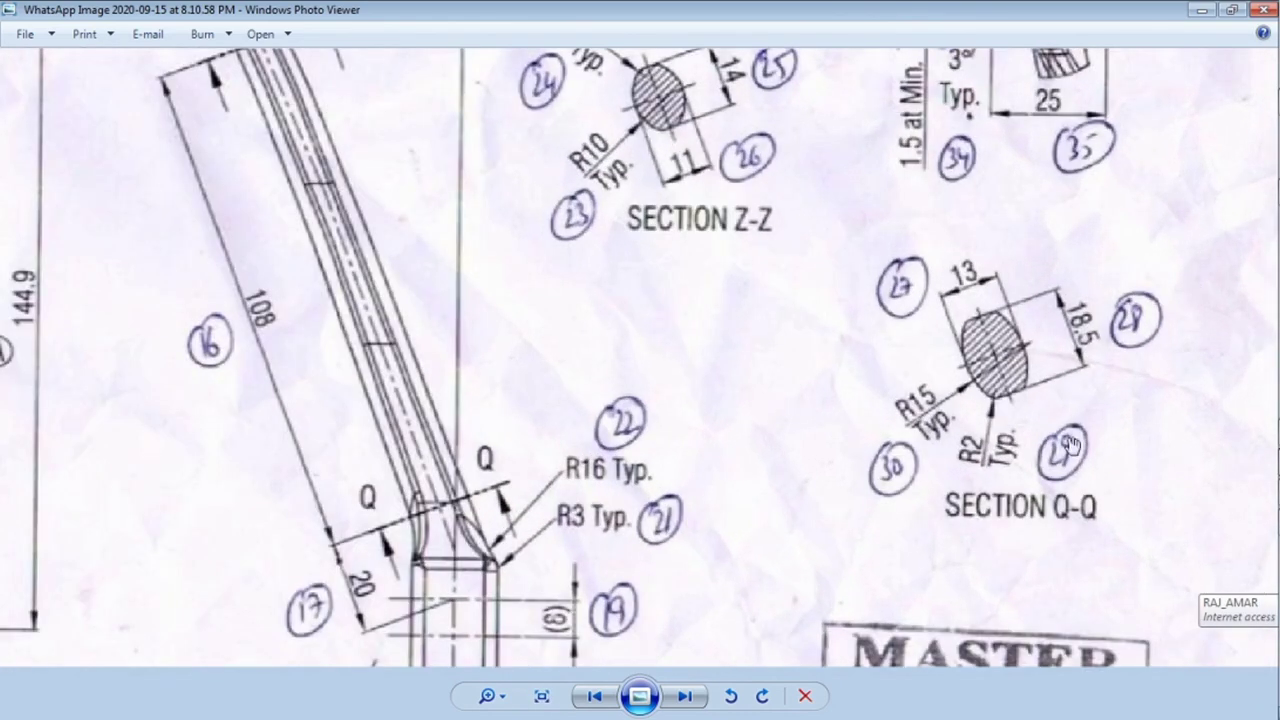
{"action": "scroll", "coordinate": [1070, 320], "scroll_direction": "up", "scroll_amount": 1}
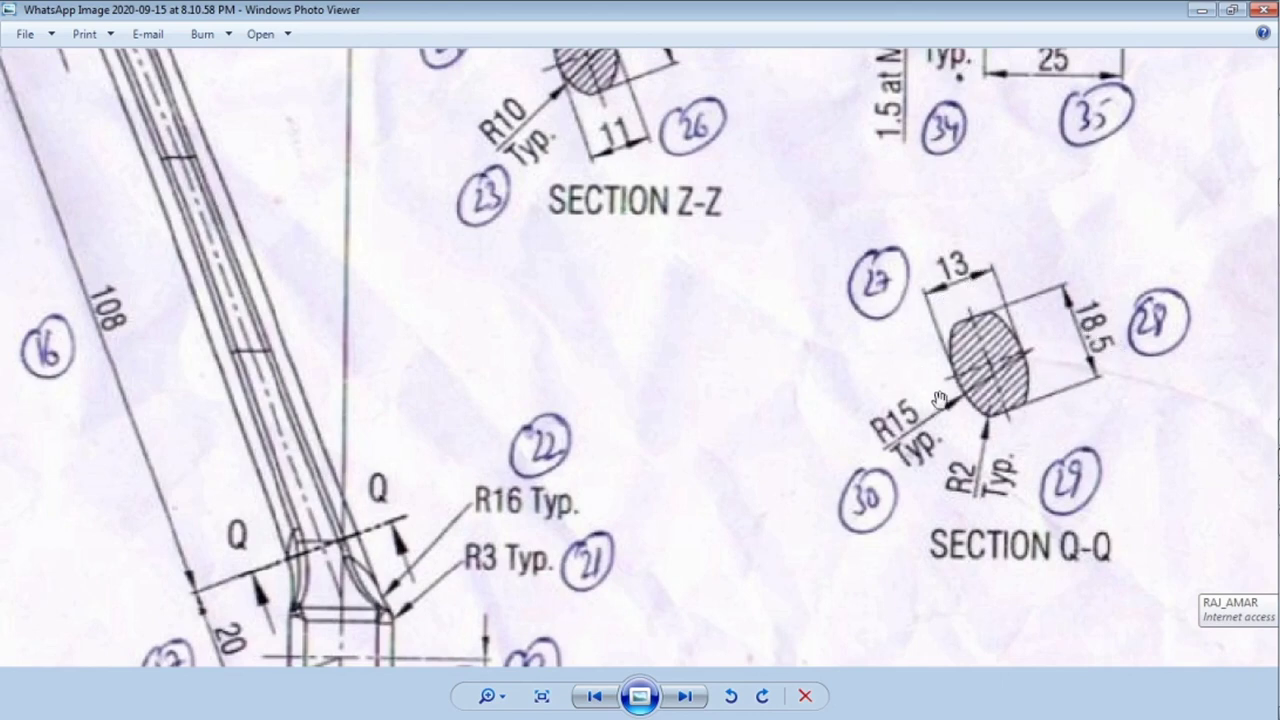
Dimension the lens width between its two arcs as 13 mm, with both arc conditions set to Min.
{"action": "left_click", "coordinate": [1203, 10]}
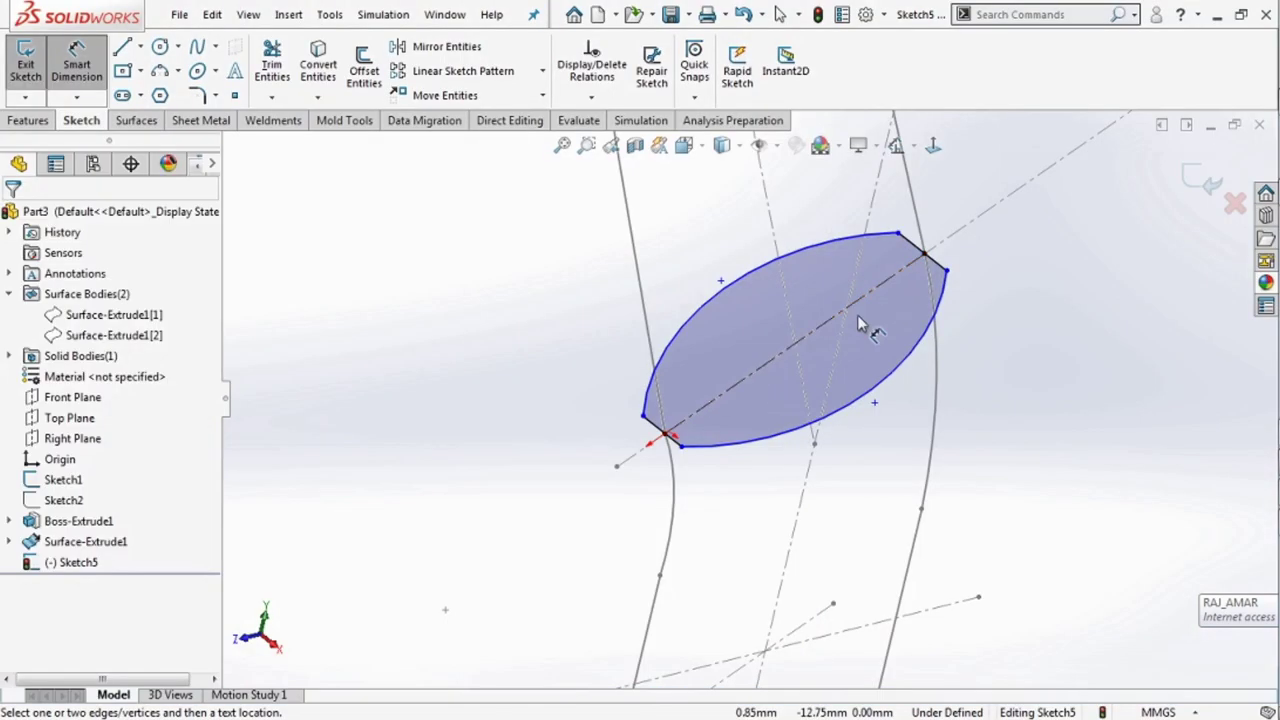
{"action": "left_click", "coordinate": [757, 265]}
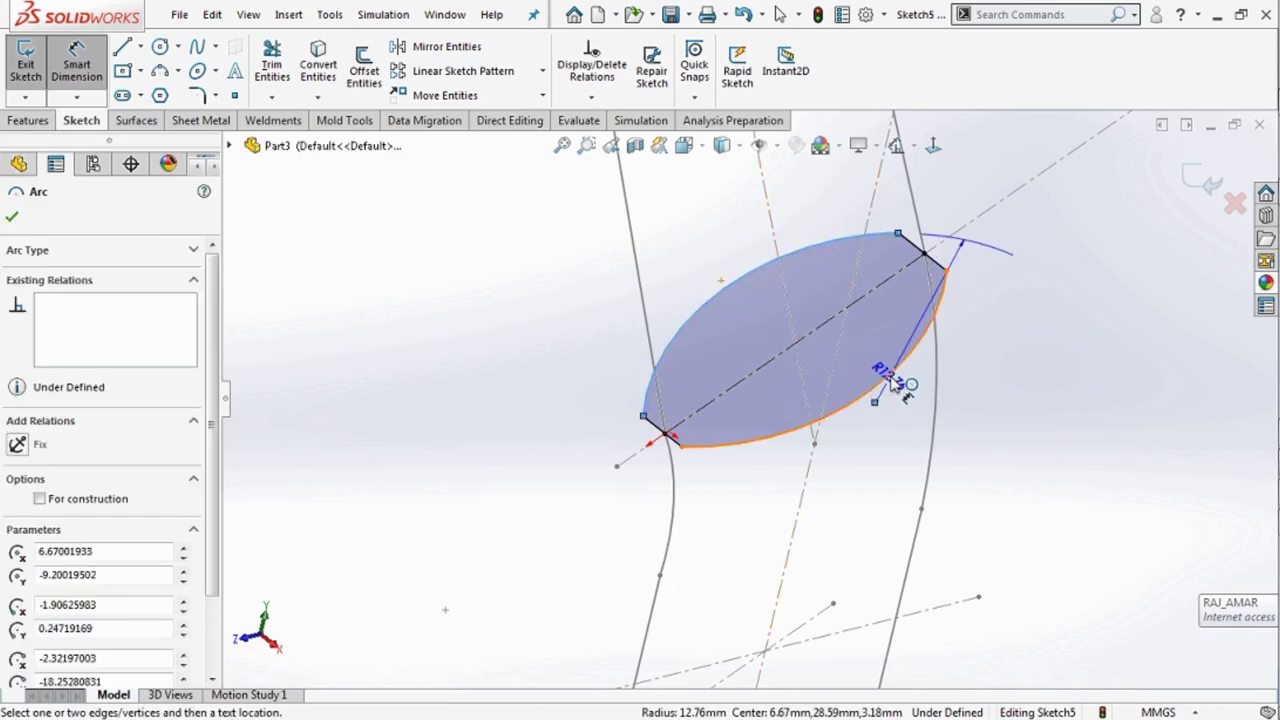
{"action": "left_click", "coordinate": [894, 382]}
{"action": "left_click", "coordinate": [520, 463]}
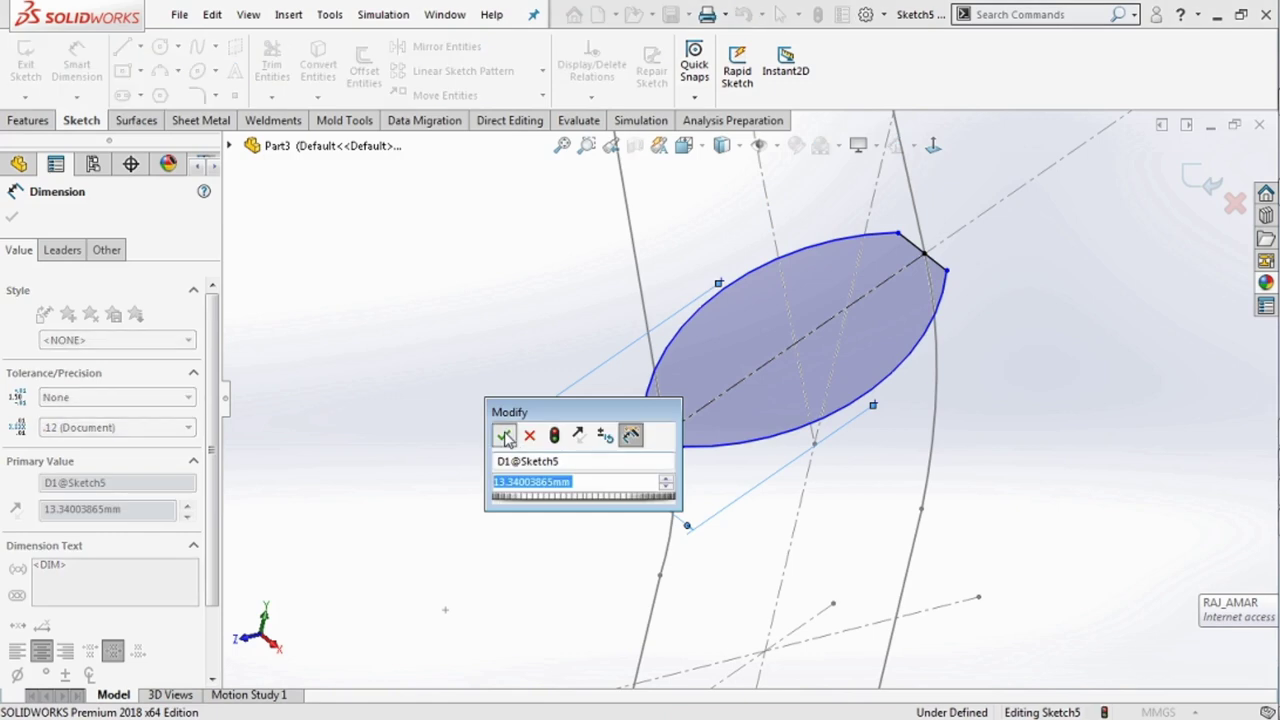
{"action": "left_click", "coordinate": [503, 434]}
{"action": "left_click", "coordinate": [62, 250]}
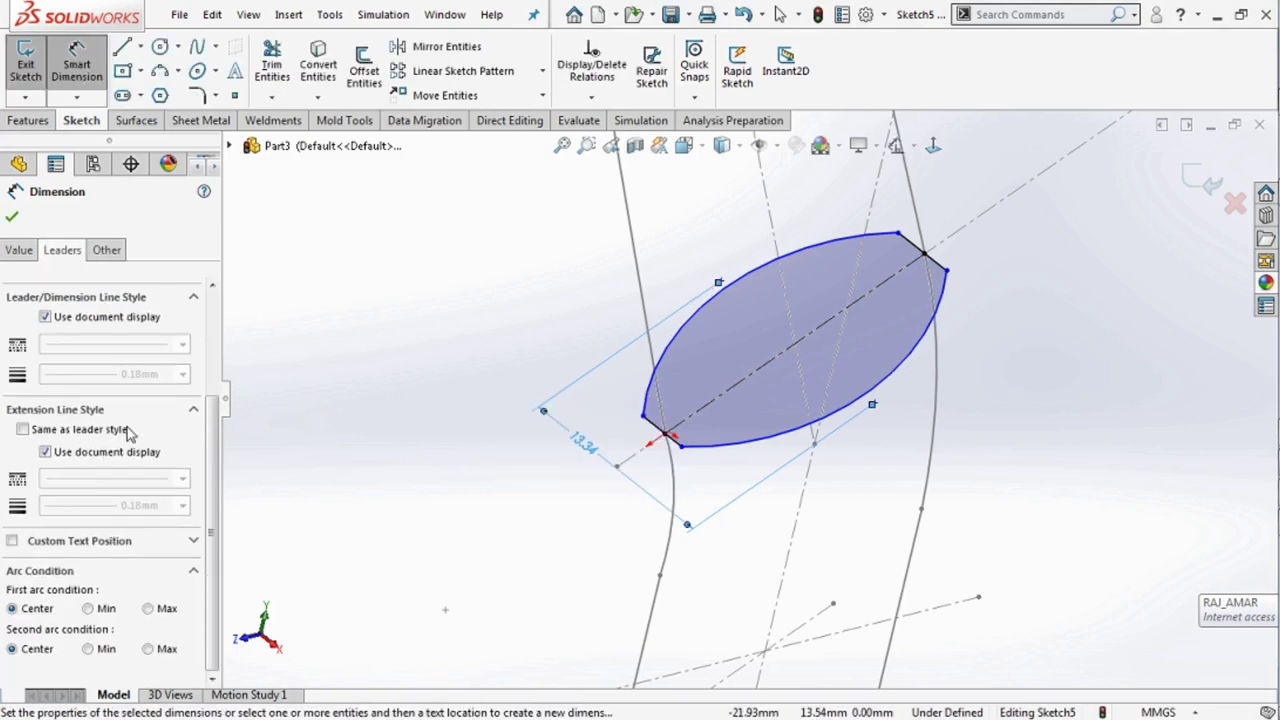
{"action": "left_click", "coordinate": [105, 612]}
{"action": "left_click", "coordinate": [108, 648]}
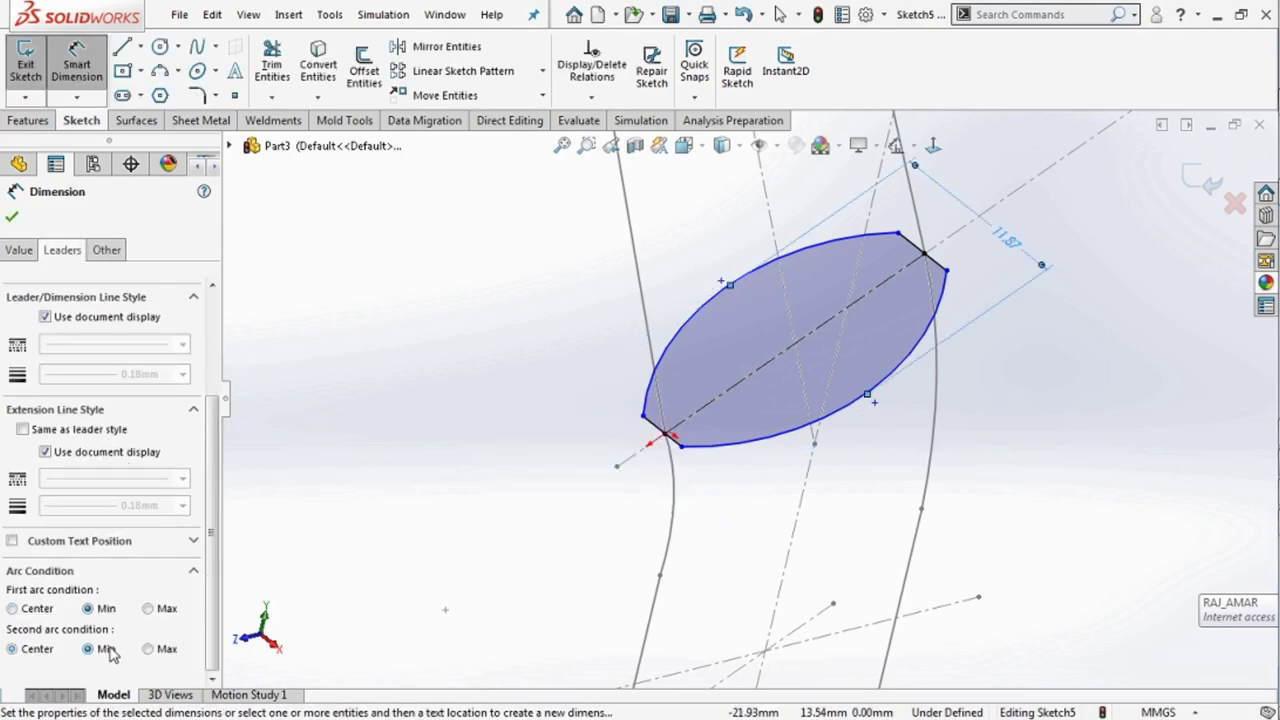
{"action": "left_click", "coordinate": [385, 490]}
{"action": "left_click", "coordinate": [1032, 246]}
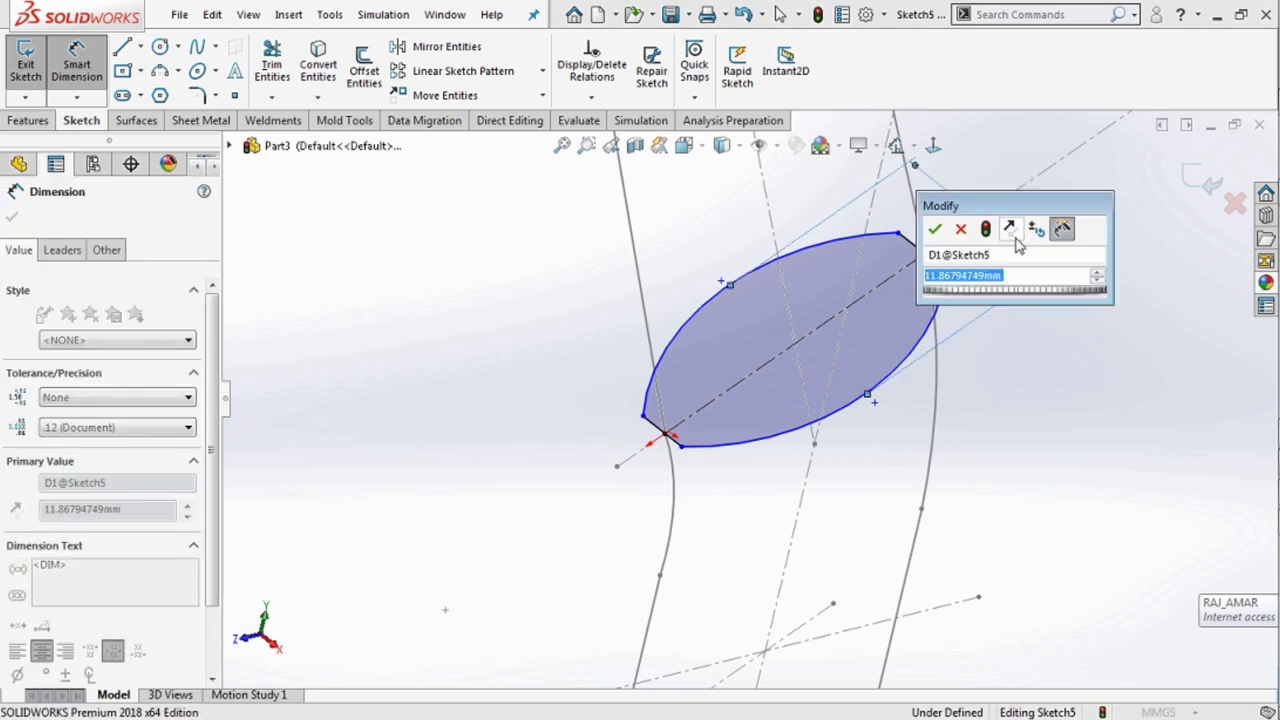
{"action": "type", "text": "13"}
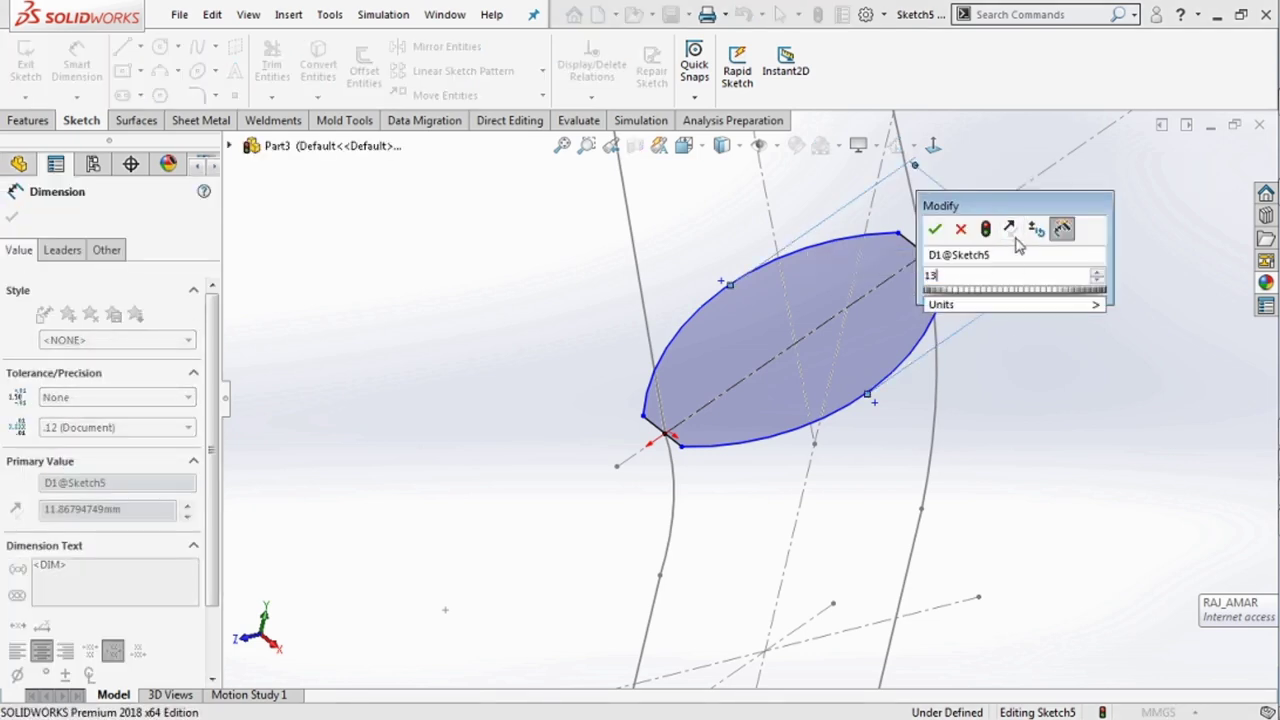
{"action": "key", "text": "Return"}
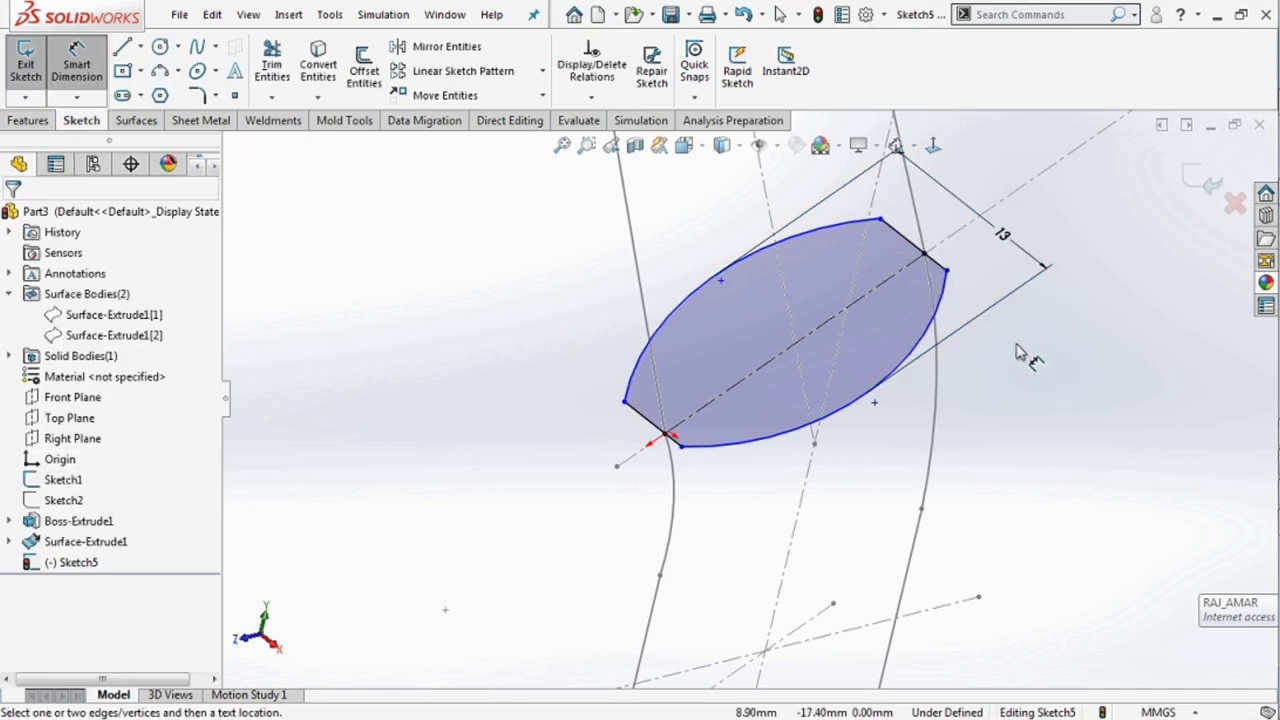
{"action": "key", "text": "Escape"}
Make both short edges' endpoint pairs symmetric about the diagonal centerline.
{"action": "left_click", "coordinate": [946, 270]}
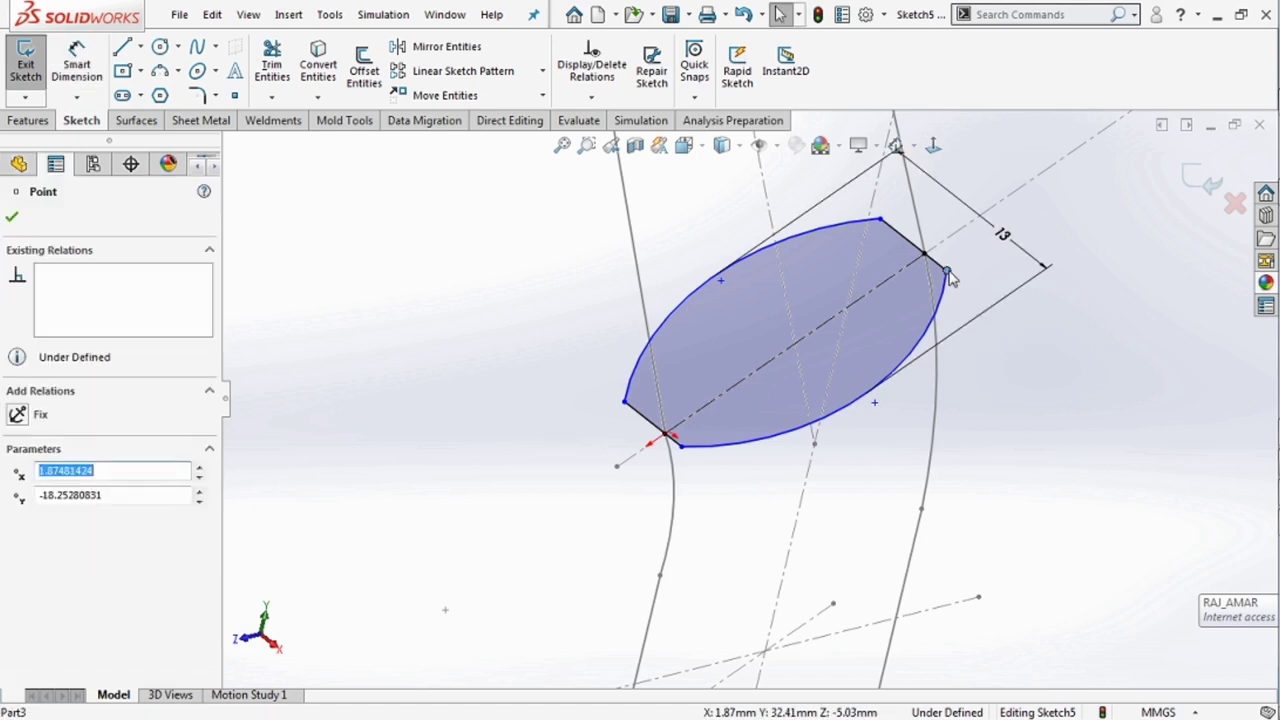
{"action": "left_click", "coordinate": [880, 220], "text": "ctrl"}
{"action": "left_click", "coordinate": [891, 275], "text": "ctrl"}
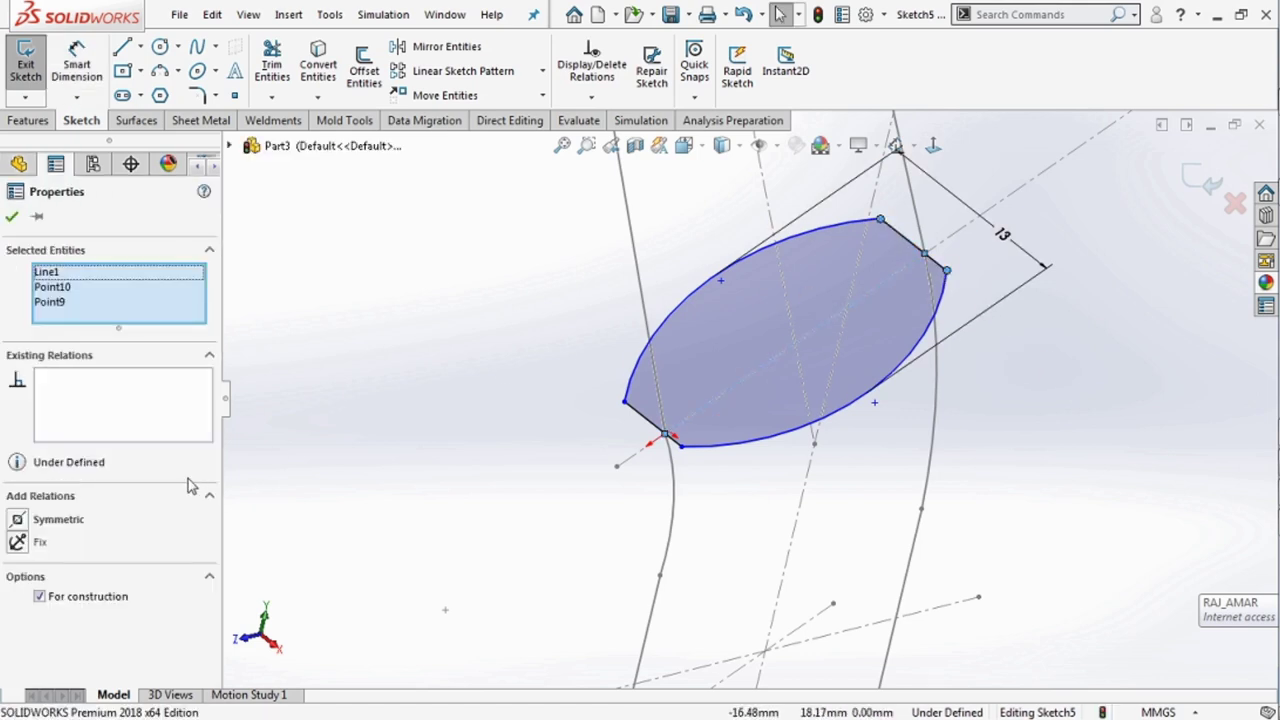
{"action": "left_click", "coordinate": [78, 521]}
{"action": "left_click", "coordinate": [258, 503]}
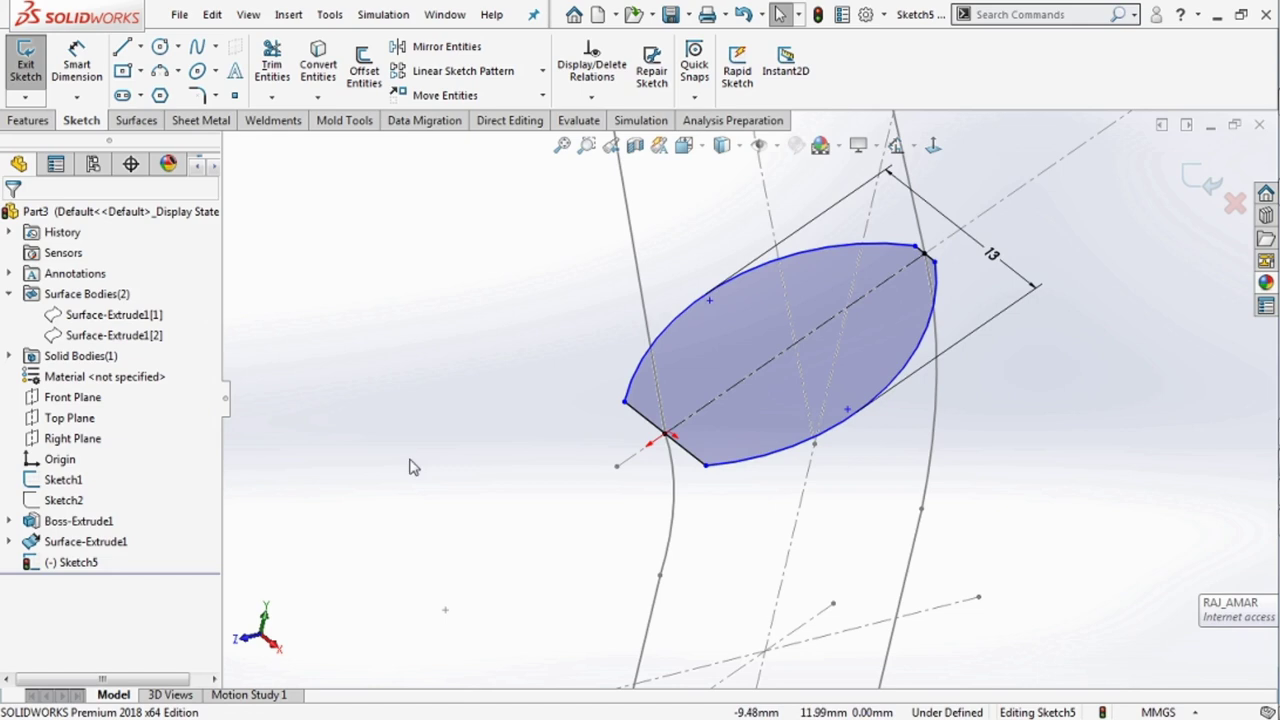
{"action": "left_click", "coordinate": [625, 404]}
{"action": "left_click", "coordinate": [706, 465], "text": "ctrl"}
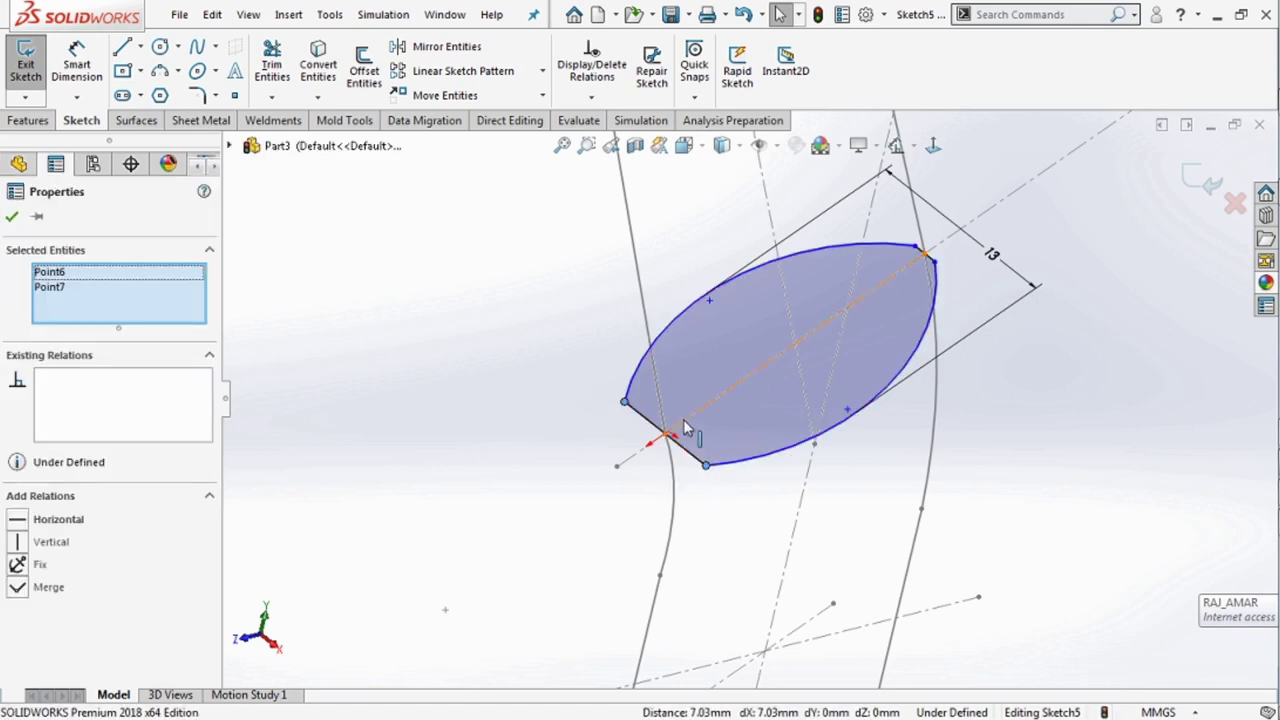
{"action": "left_click", "coordinate": [683, 420], "text": "ctrl"}
{"action": "left_click", "coordinate": [38, 525]}
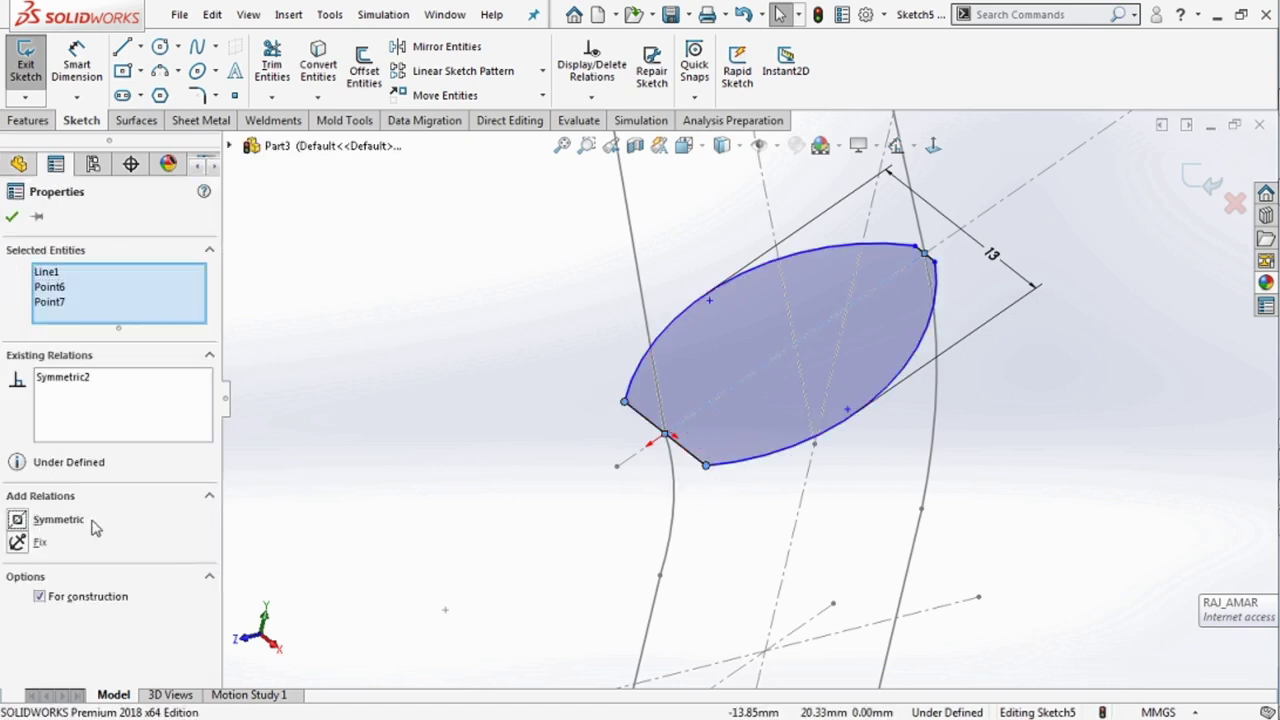
{"action": "left_click", "coordinate": [250, 482]}
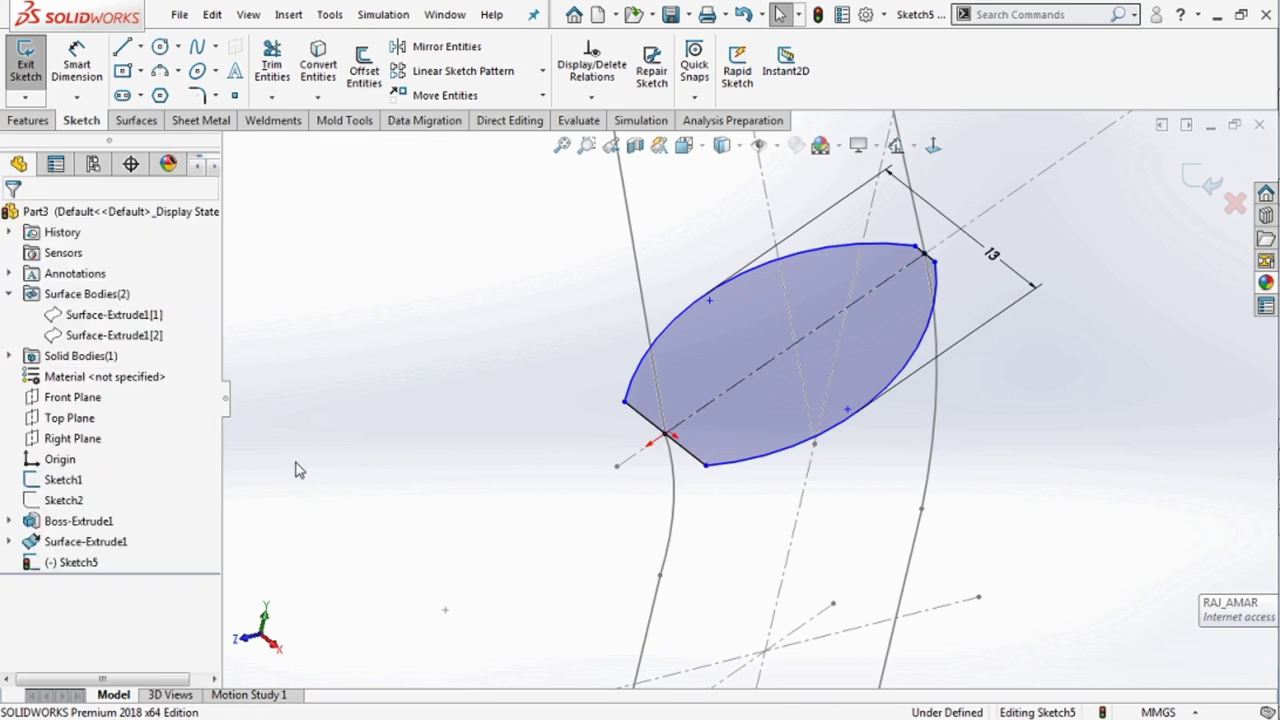
Inspect the left end line's endpoints and their relations.
{"action": "left_click", "coordinate": [626, 406]}
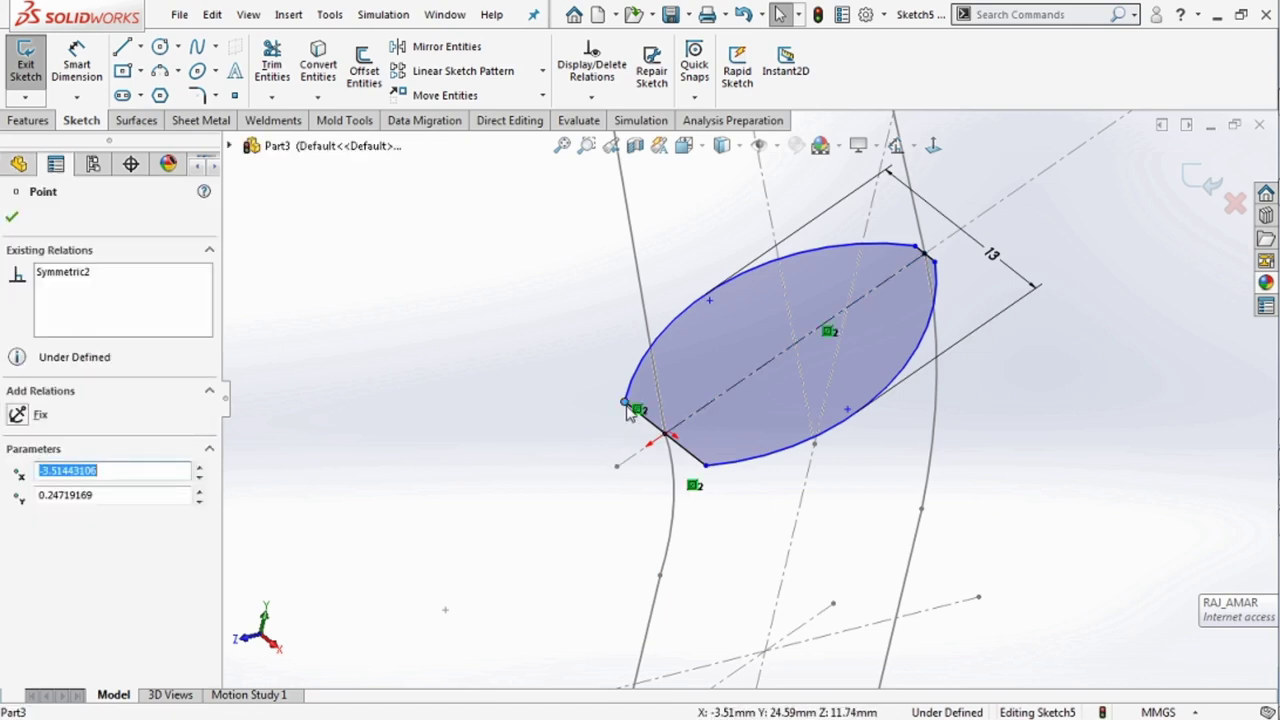
{"action": "left_click", "coordinate": [706, 467], "text": "ctrl"}
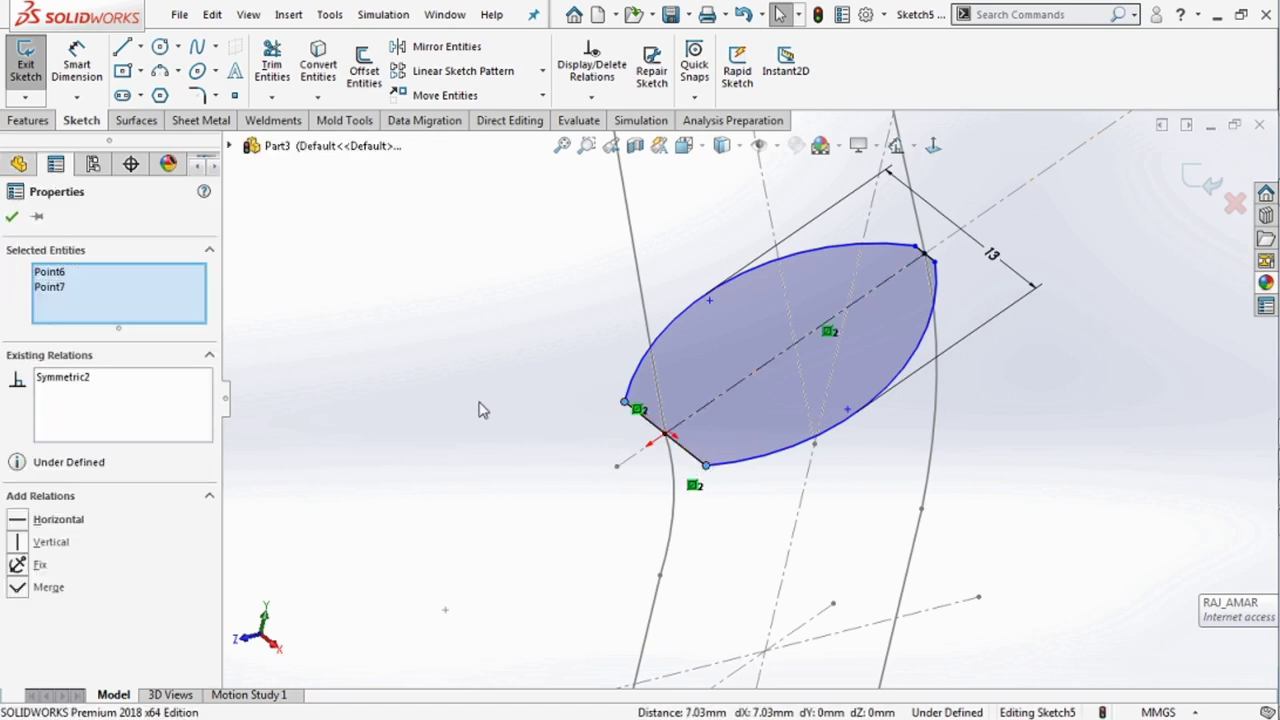
{"action": "left_click", "coordinate": [481, 410]}
{"action": "left_click", "coordinate": [624, 403]}
{"action": "left_click", "coordinate": [497, 374]}
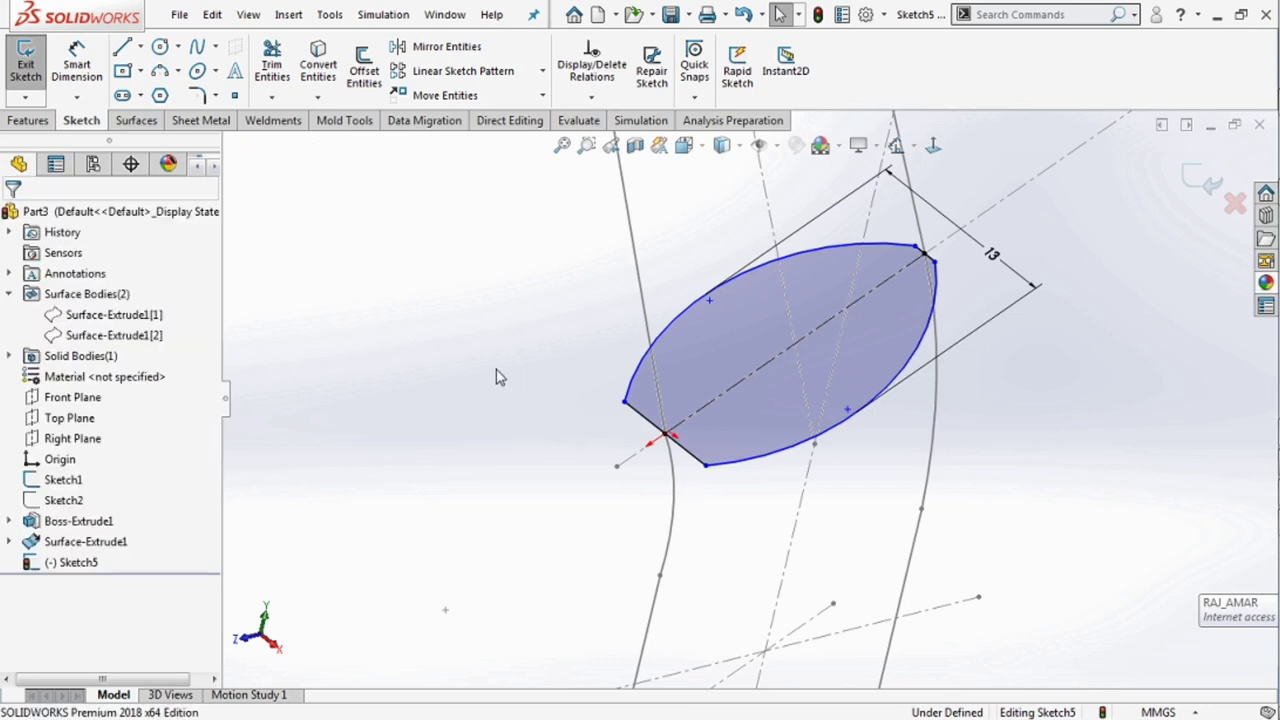
{"action": "left_click", "coordinate": [140, 47]}
{"action": "left_click", "coordinate": [170, 91]}
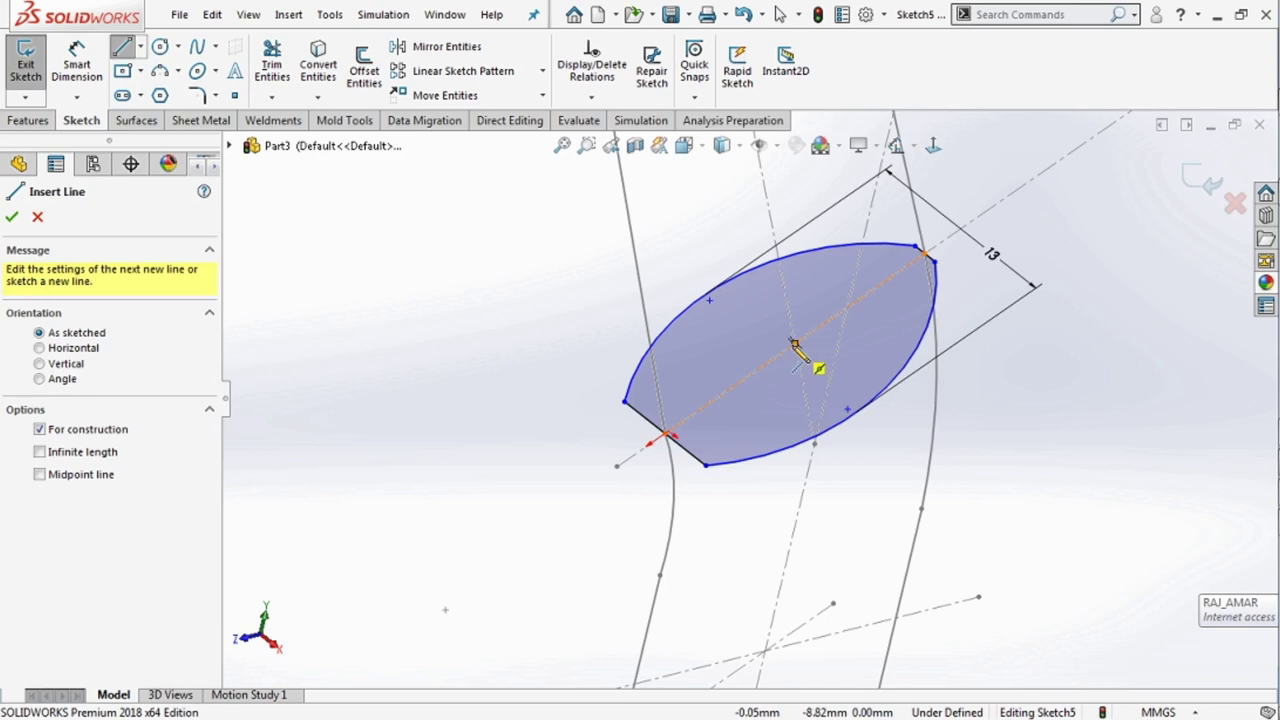
{"action": "left_click", "coordinate": [795, 343]}
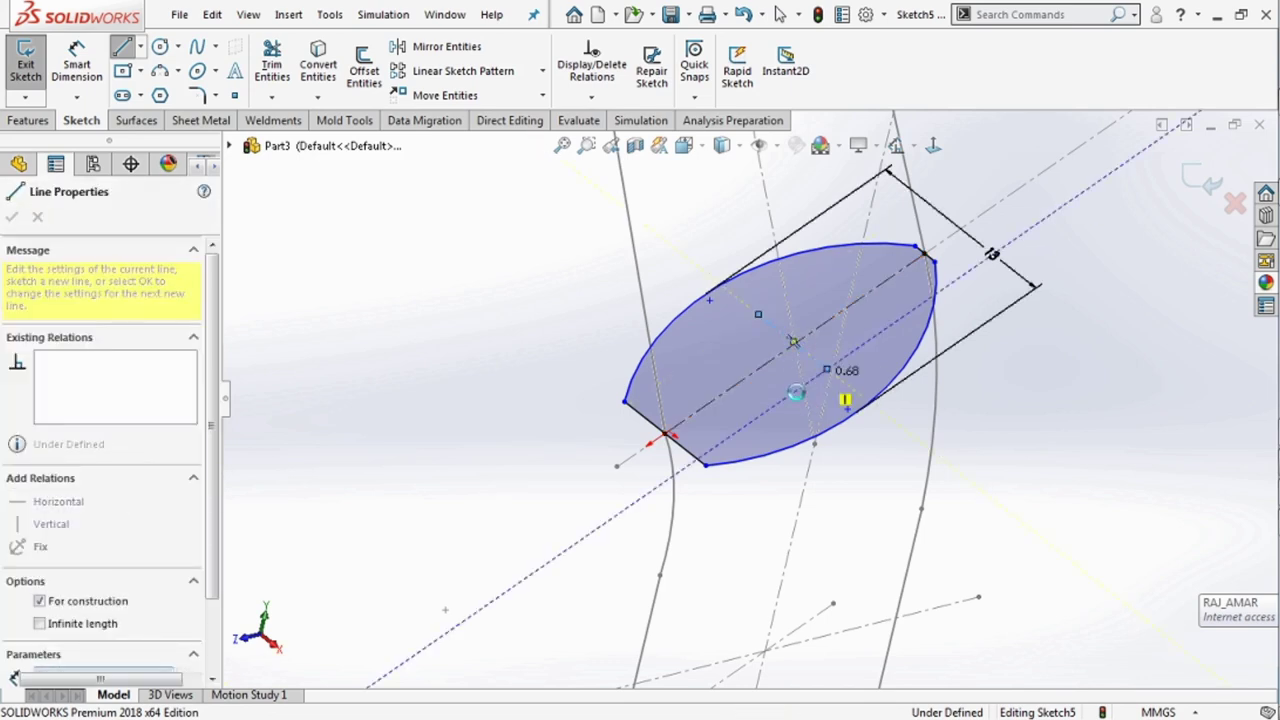
{"action": "key", "text": "Escape"}
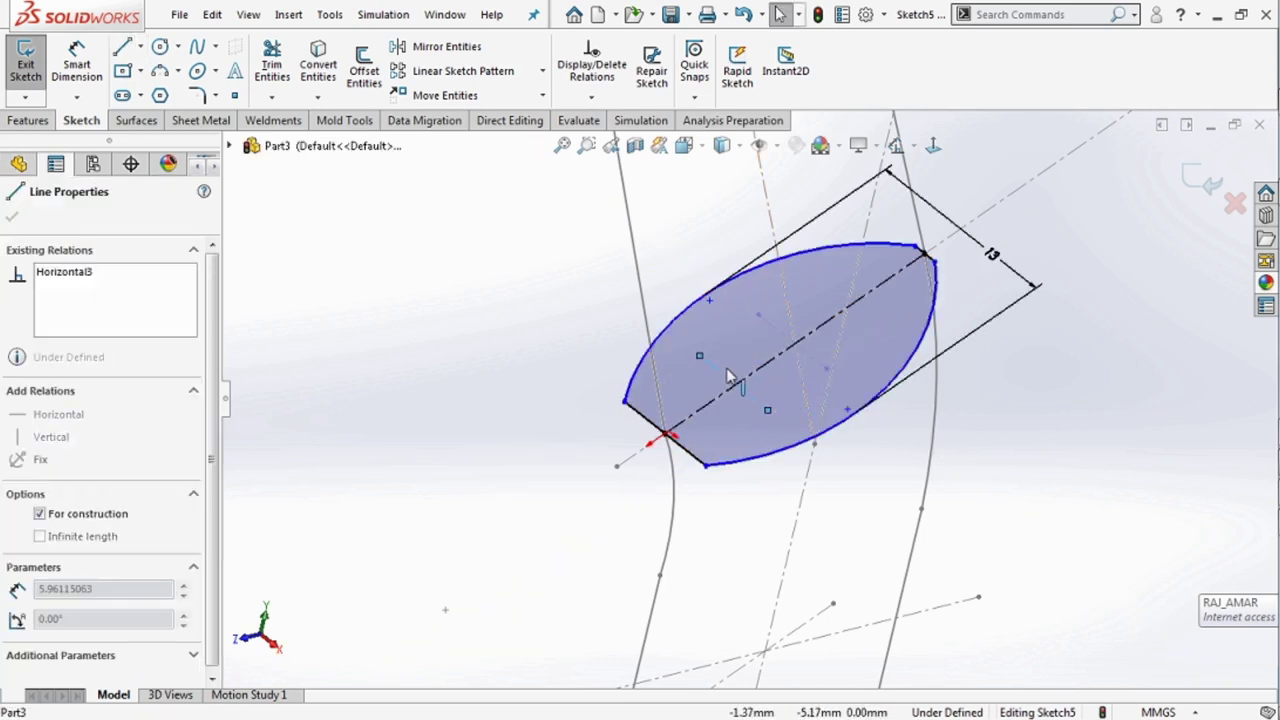
{"action": "left_click", "coordinate": [745, 378]}
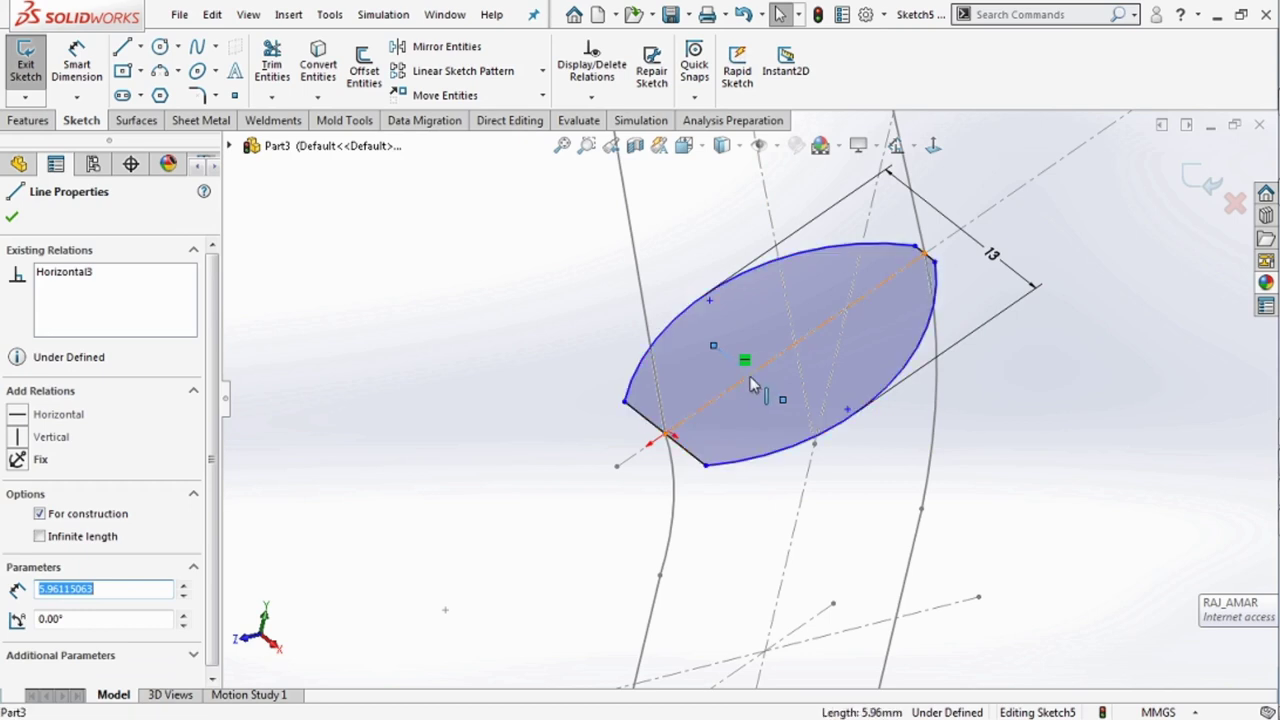
{"action": "left_click", "coordinate": [917, 437]}
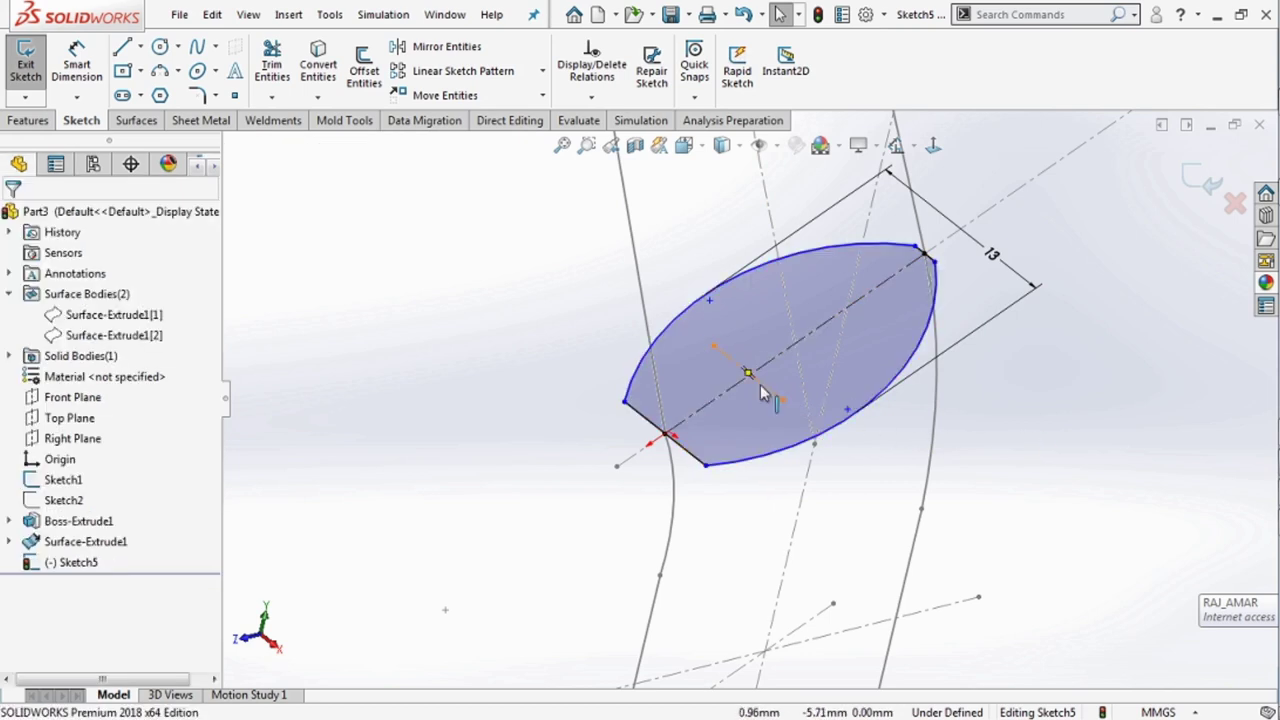
{"action": "left_click", "coordinate": [780, 393]}
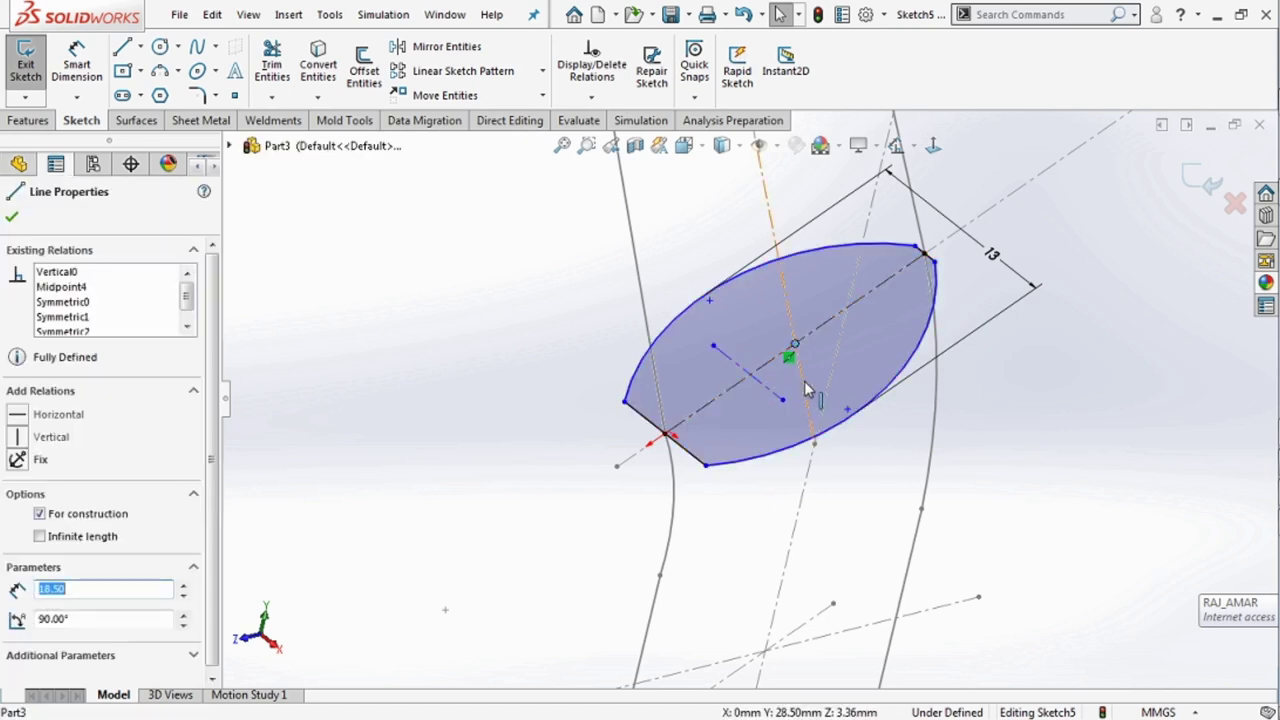
{"action": "left_click", "coordinate": [766, 388]}
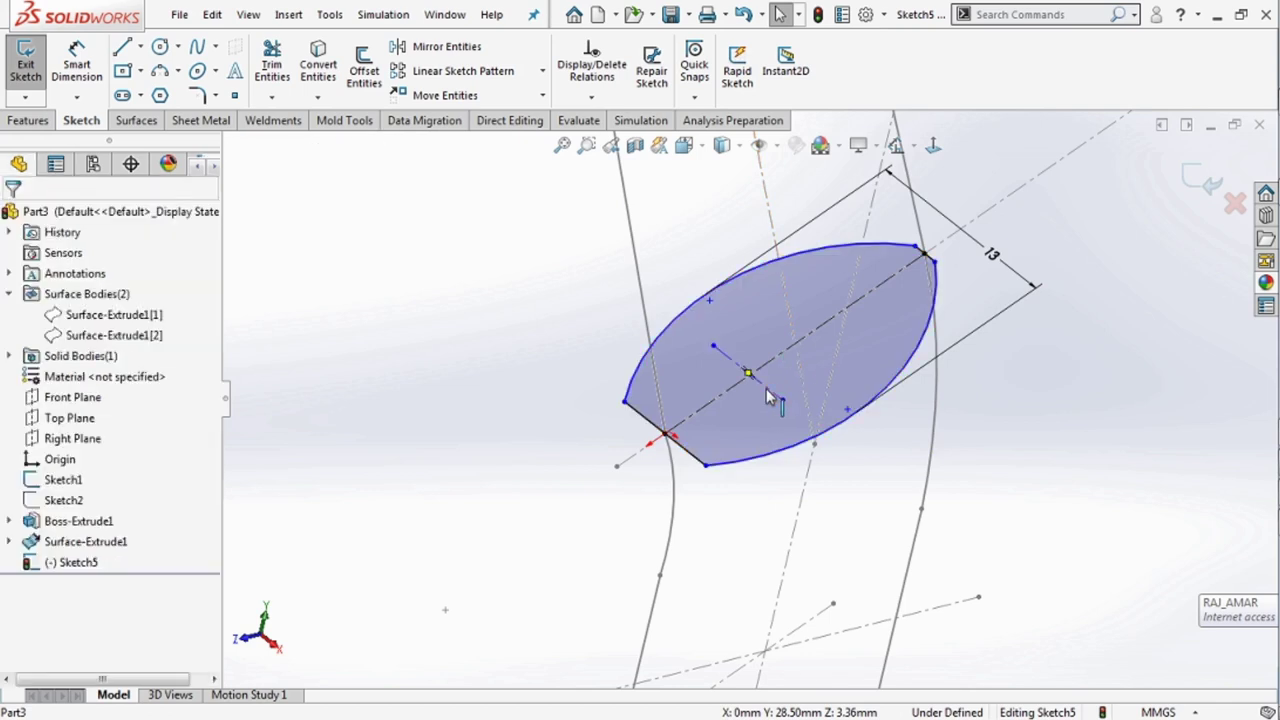
{"action": "left_click", "coordinate": [753, 381]}
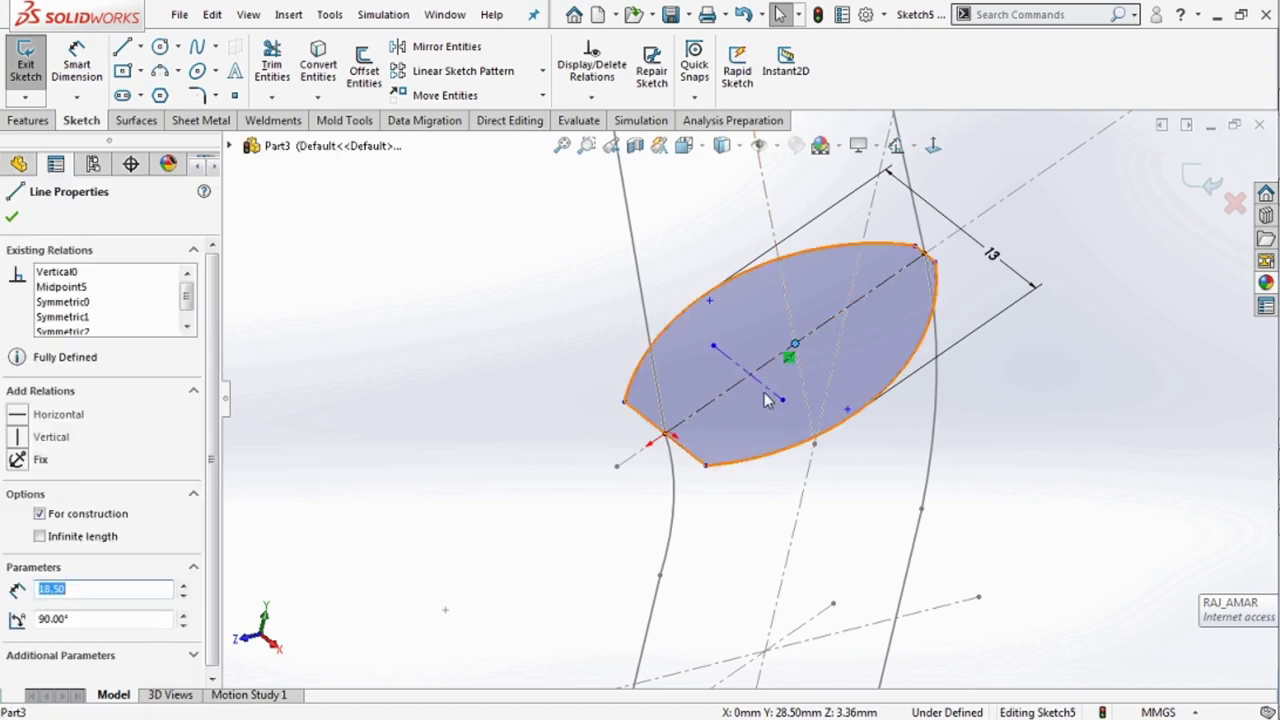
{"action": "left_click_drag", "start_coordinate": [766, 394], "coordinate": [602, 497]}
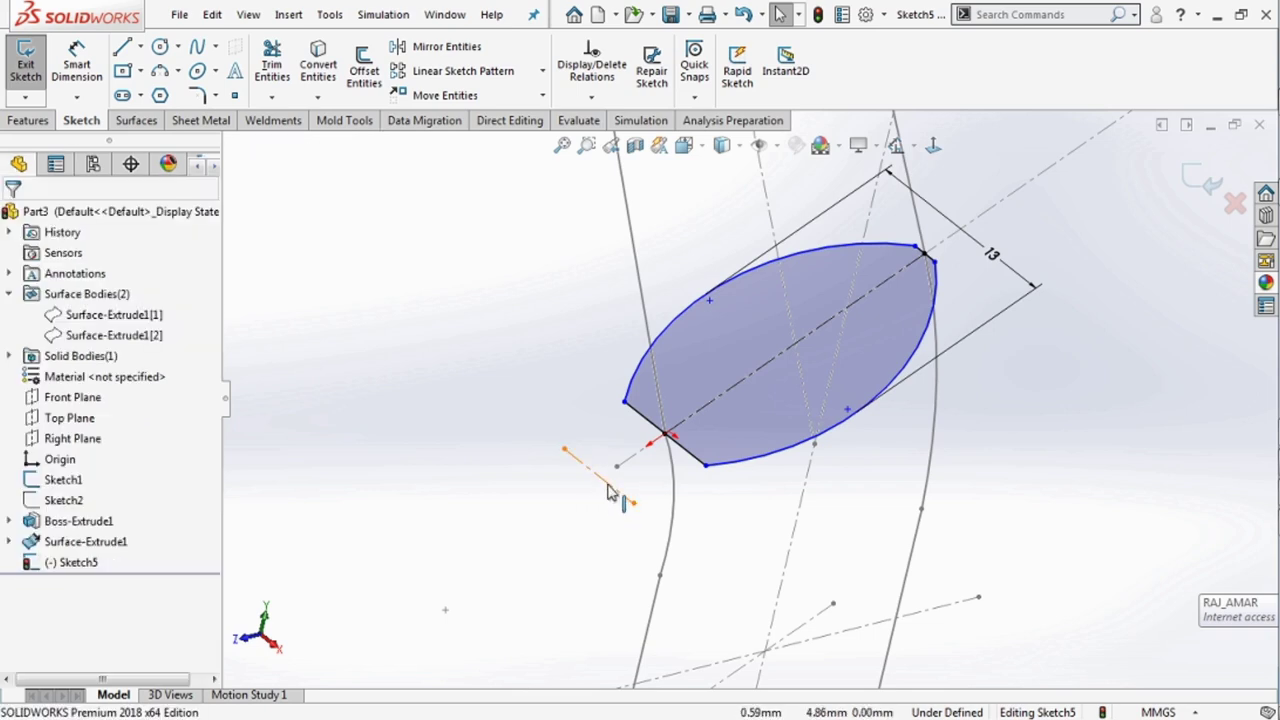
{"action": "left_click", "coordinate": [608, 487]}
Replace the stray line with a short centerline fixed to the diagonal's midpoint.
{"action": "key", "text": "Delete"}
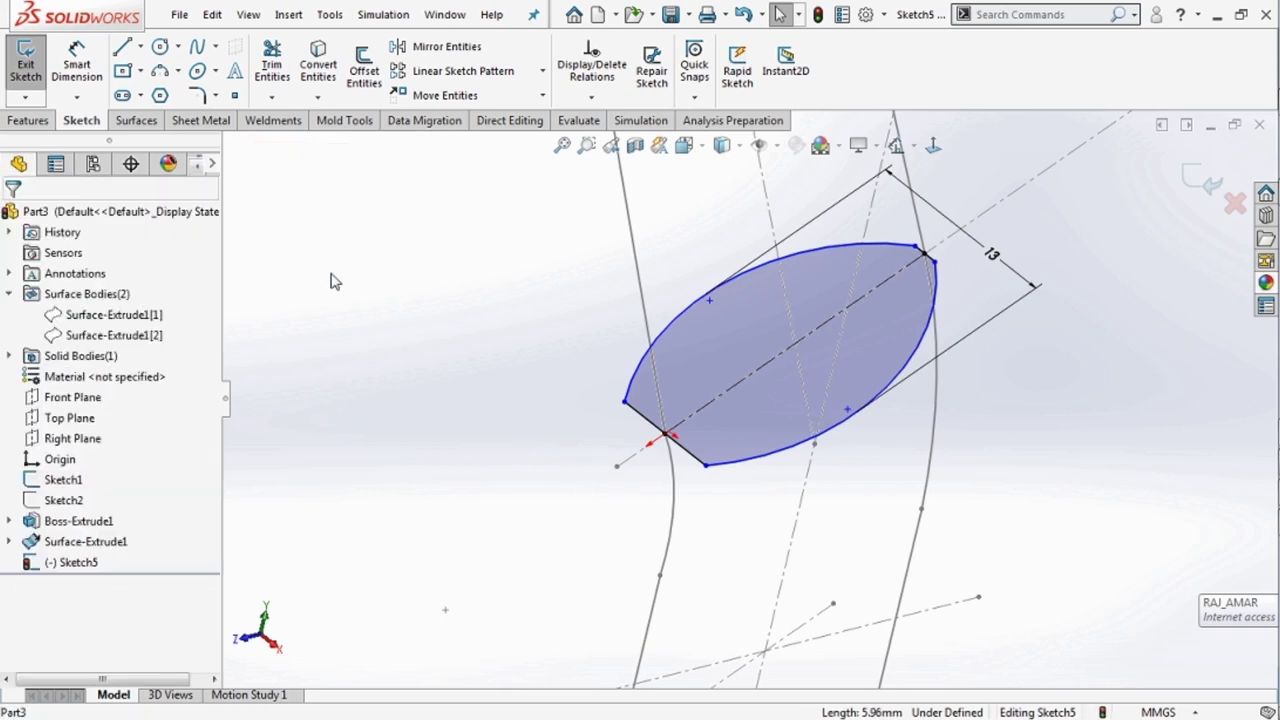
{"action": "left_click", "coordinate": [141, 47]}
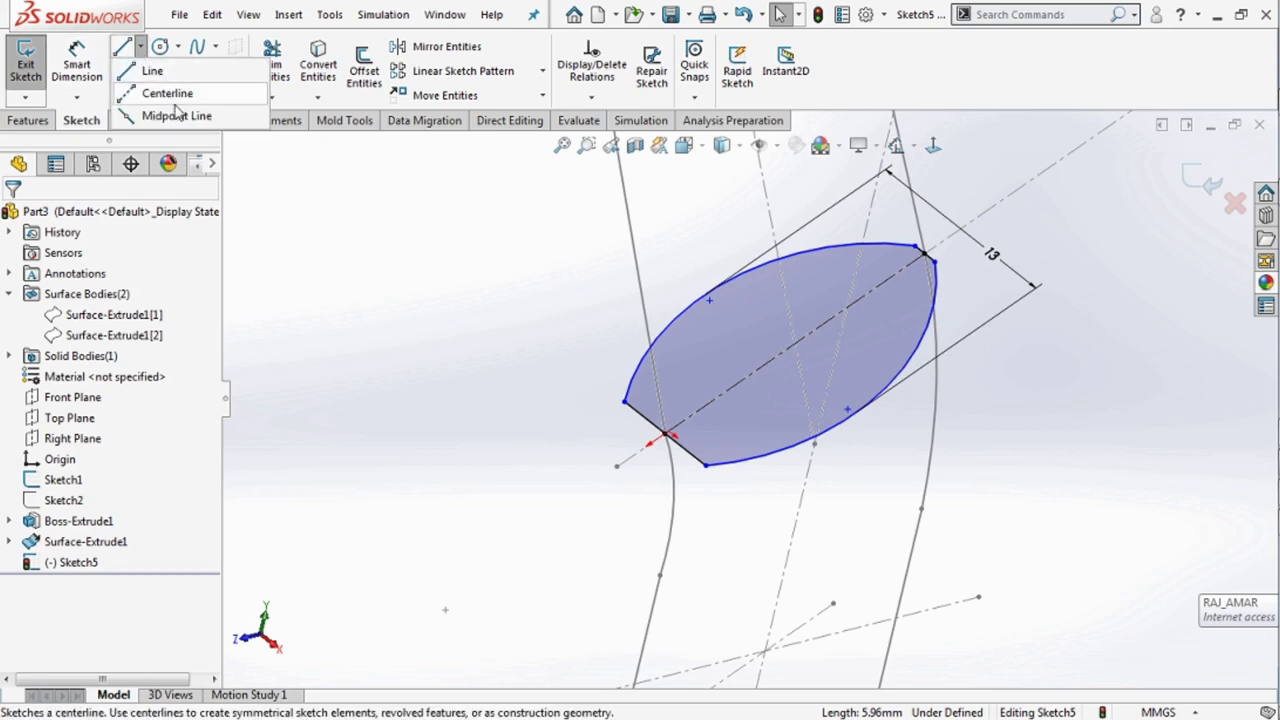
{"action": "left_click", "coordinate": [168, 91]}
{"action": "left_click", "coordinate": [624, 403]}
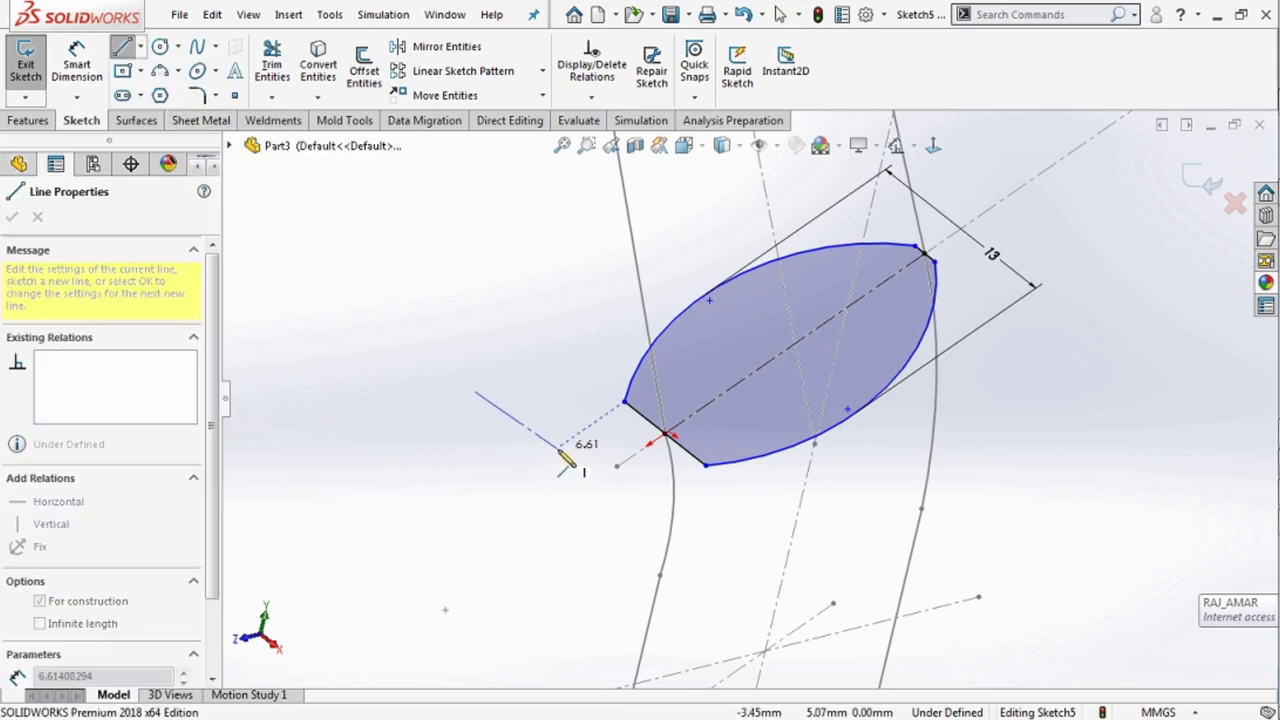
{"action": "left_click", "coordinate": [550, 455]}
{"action": "key", "text": "Escape"}
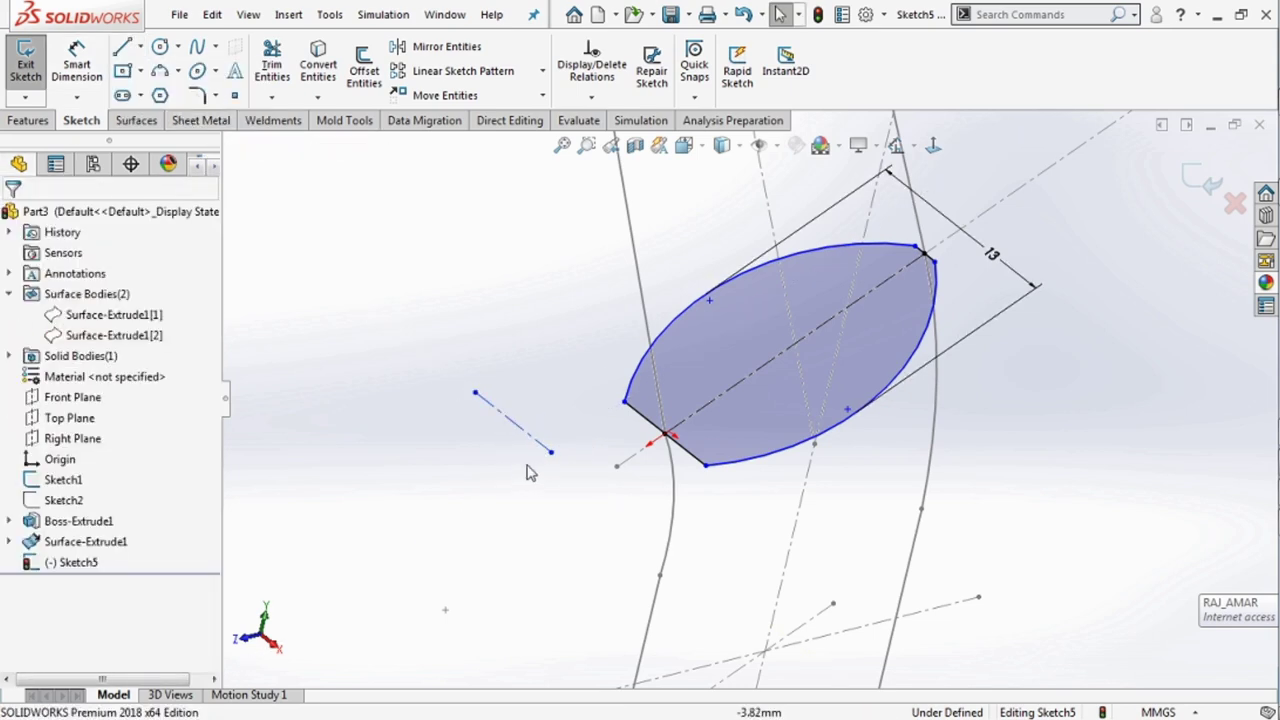
{"action": "left_click", "coordinate": [520, 432]}
{"action": "left_click", "coordinate": [505, 463]}
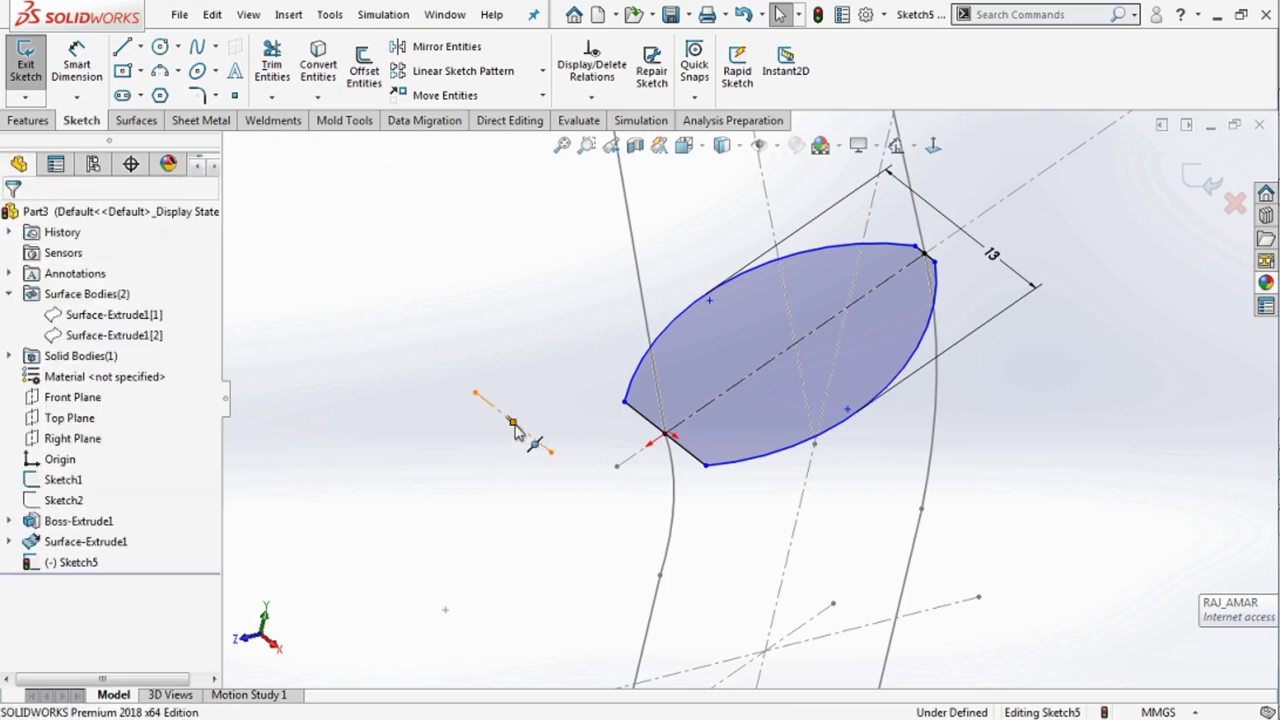
{"action": "left_click", "coordinate": [514, 427]}
{"action": "left_click", "coordinate": [781, 358], "text": "ctrl"}
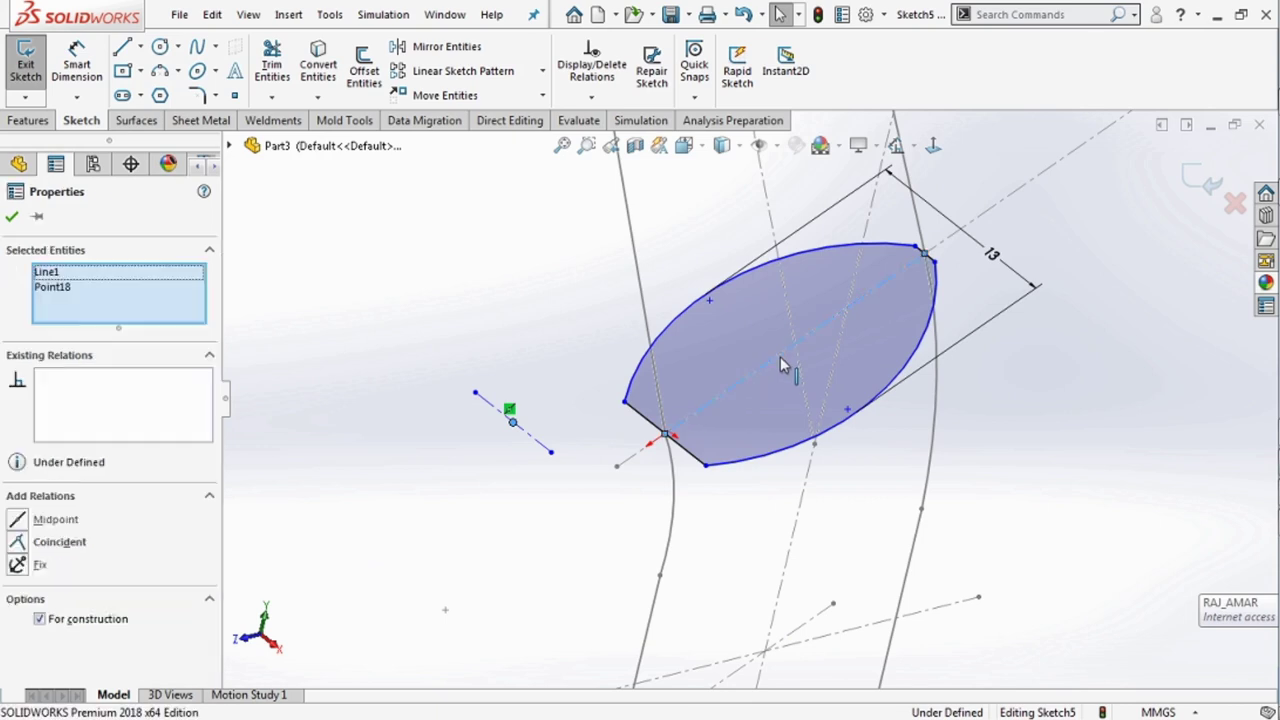
{"action": "left_click", "coordinate": [49, 521]}
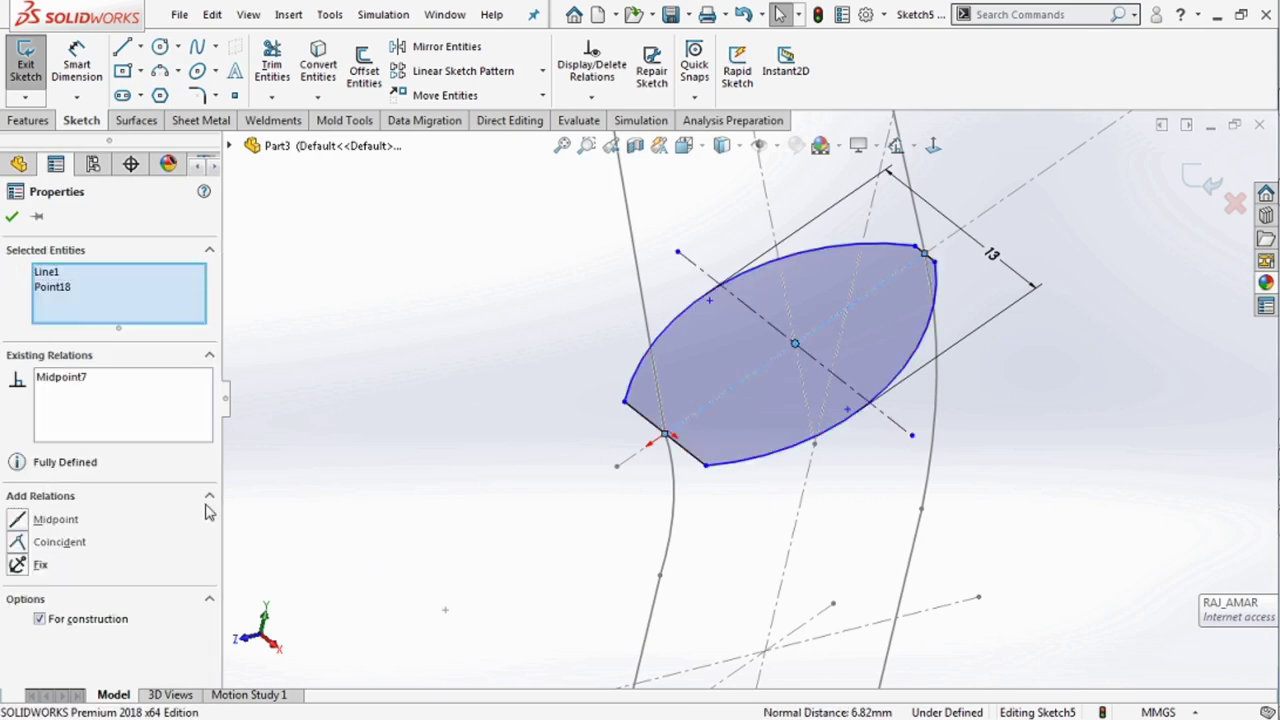
{"action": "key", "text": "Escape"}
Make both pairs of opposite corner points symmetric about the centerline.
{"action": "left_click", "coordinate": [625, 402]}
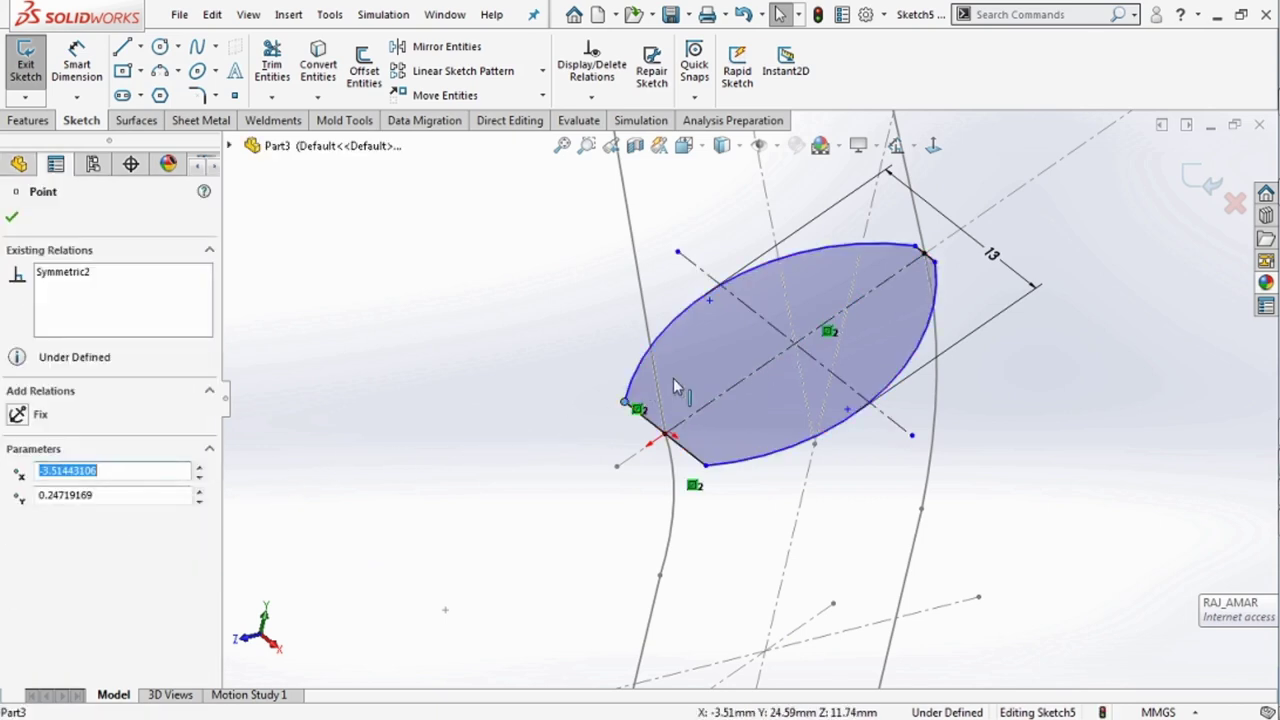
{"action": "left_click", "coordinate": [914, 264], "text": "ctrl"}
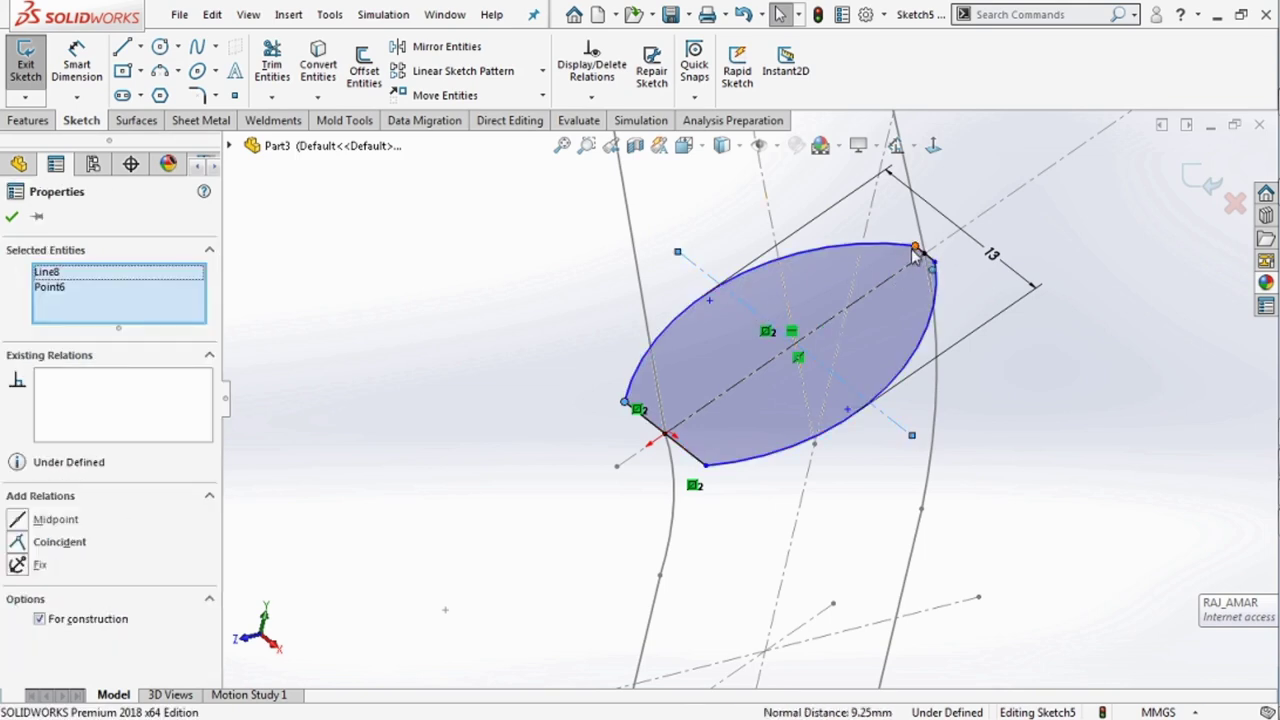
{"action": "left_click", "coordinate": [917, 247], "text": "ctrl"}
{"action": "left_click", "coordinate": [58, 520]}
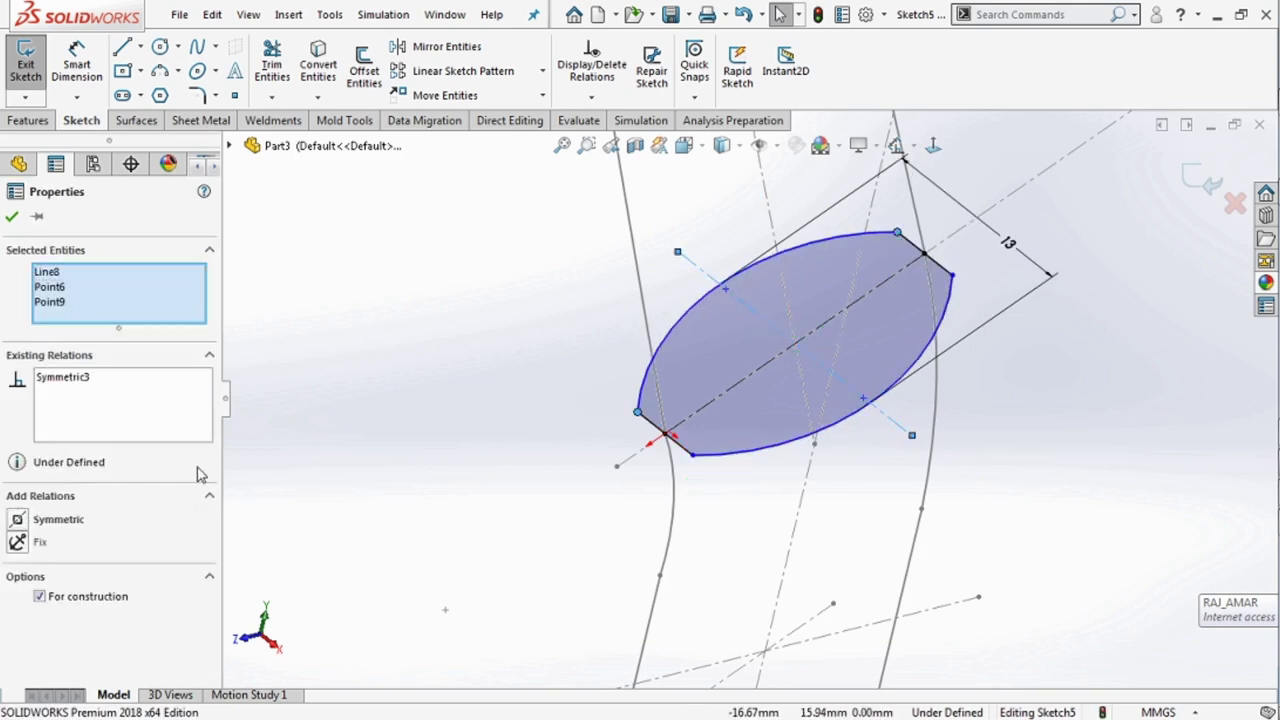
{"action": "left_click", "coordinate": [692, 457]}
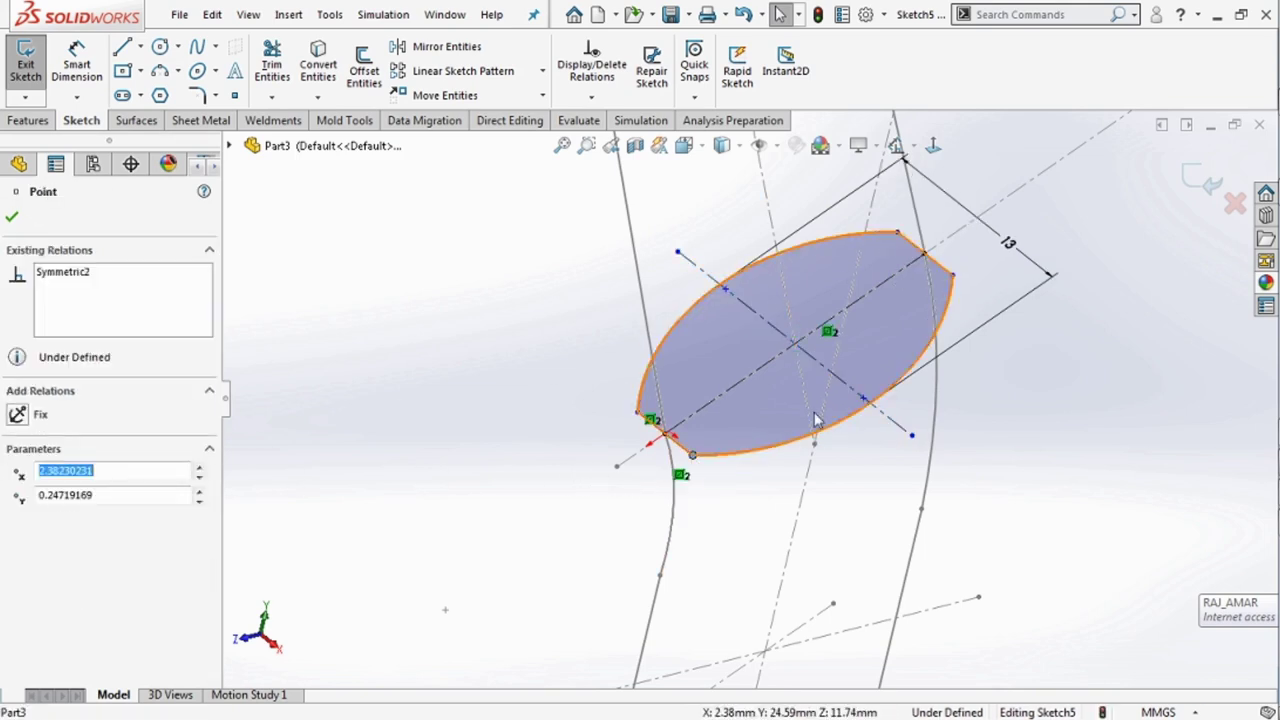
{"action": "left_click", "coordinate": [953, 278], "text": "ctrl"}
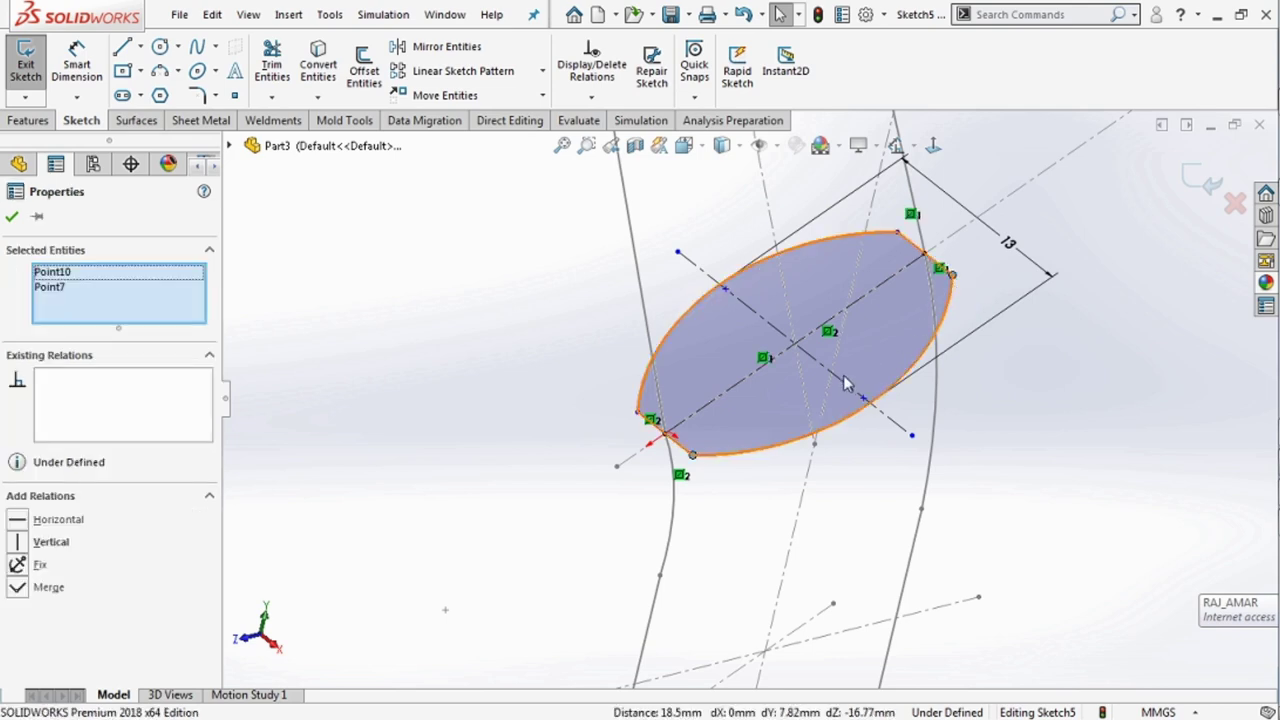
{"action": "left_click", "coordinate": [843, 375], "text": "ctrl"}
{"action": "left_click", "coordinate": [50, 520]}
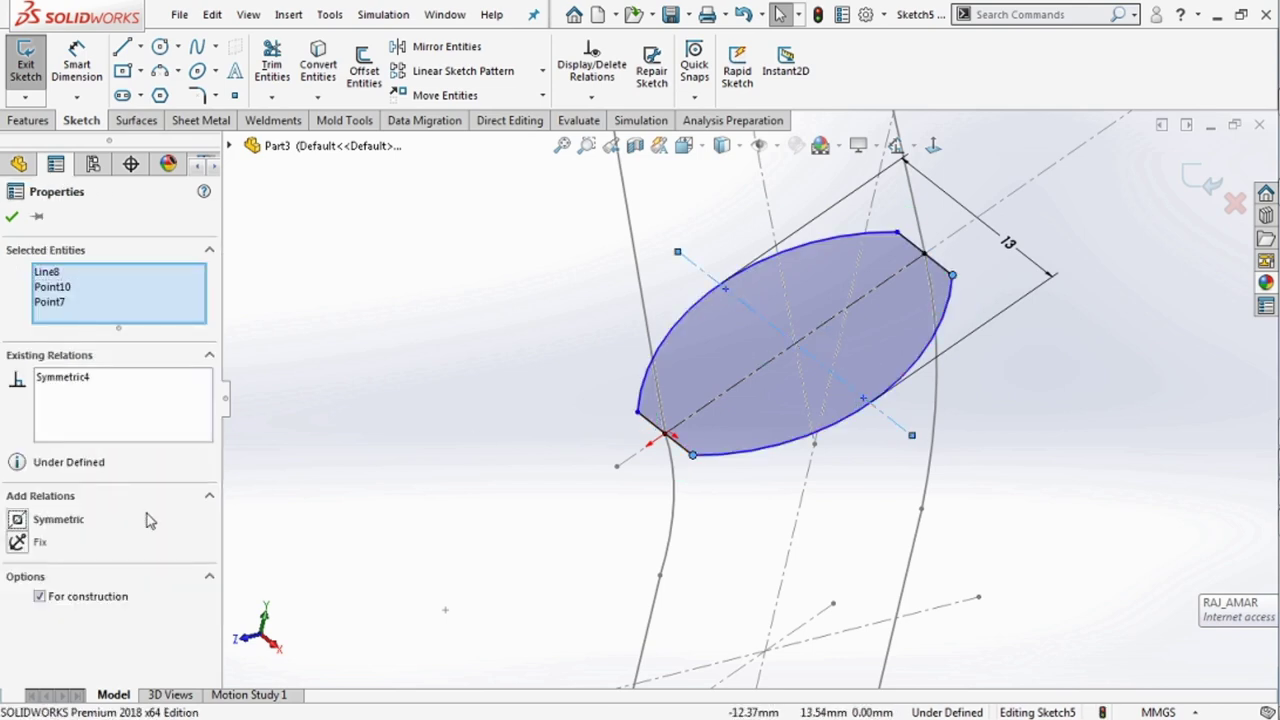
{"action": "left_click", "coordinate": [277, 489]}
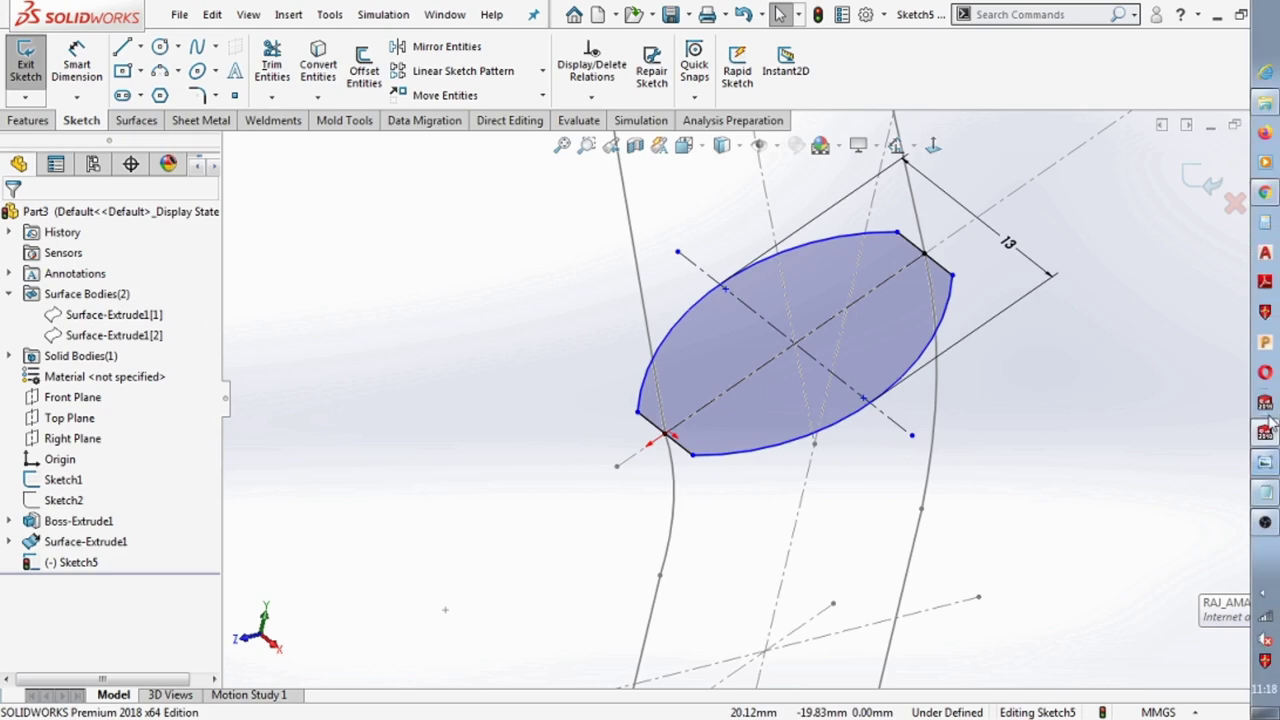
Give the lens profile's lower arc a 15 mm radius dimension.
{"action": "left_click", "coordinate": [1264, 465]}
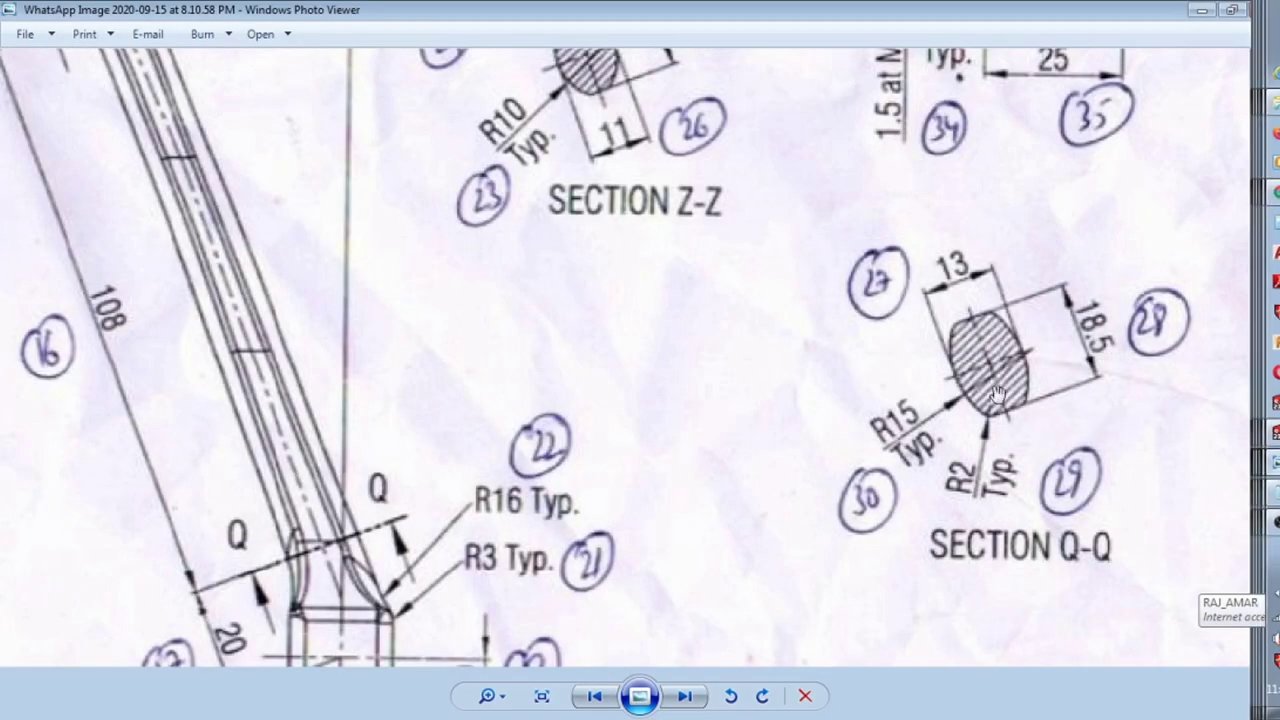
{"action": "left_click", "coordinate": [1200, 10]}
{"action": "right_click_drag", "start_coordinate": [537, 423], "coordinate": [537, 330]}
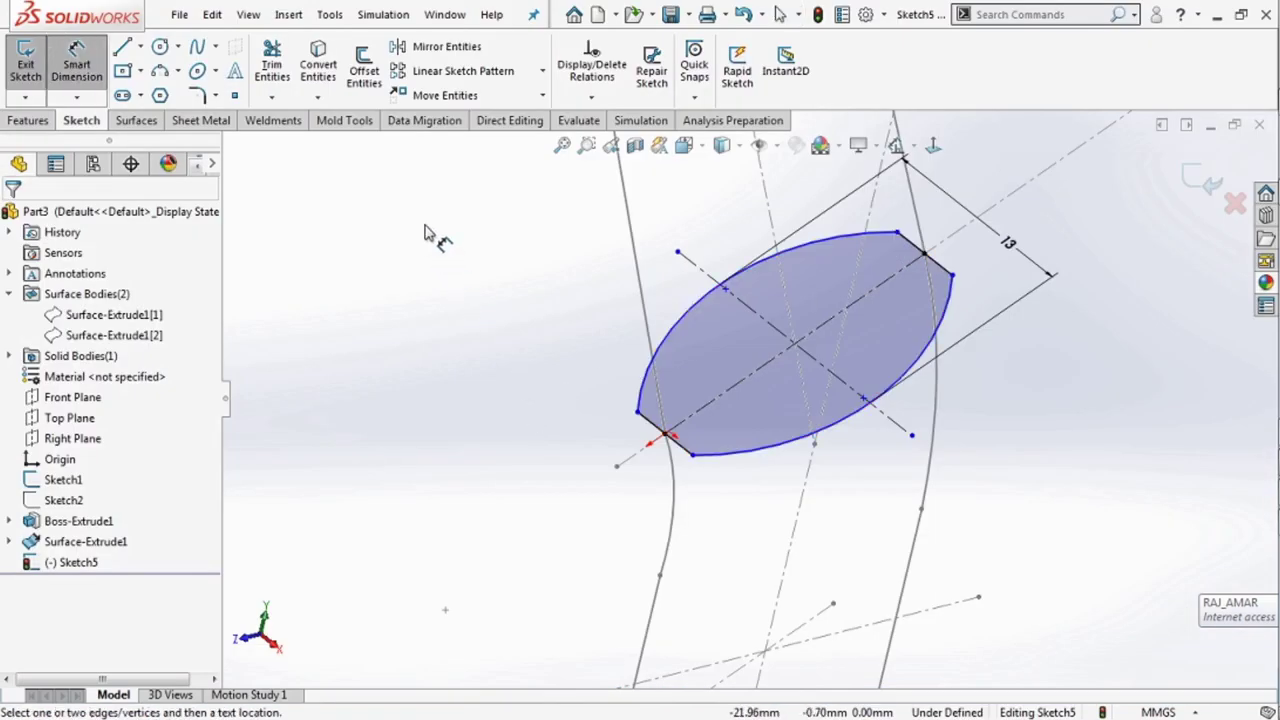
{"action": "left_click", "coordinate": [748, 463]}
{"action": "left_click", "coordinate": [762, 480]}
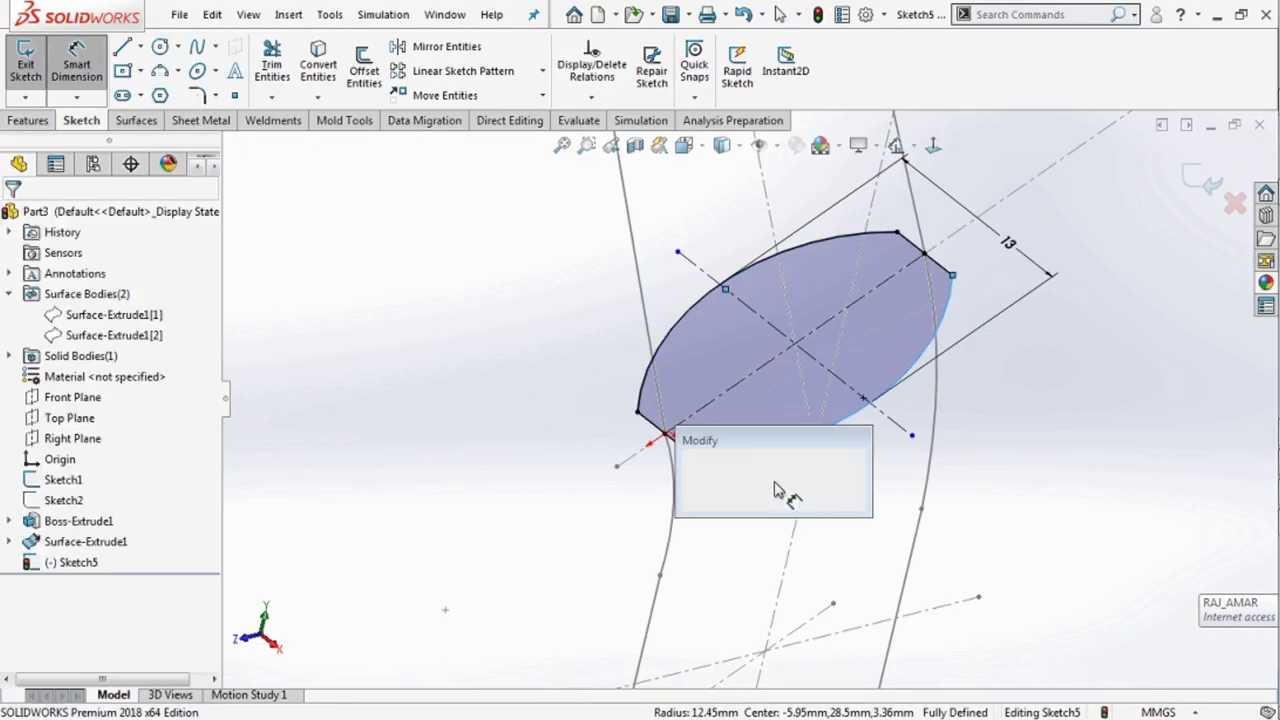
{"action": "type", "text": "15"}
{"action": "key", "text": "Return"}
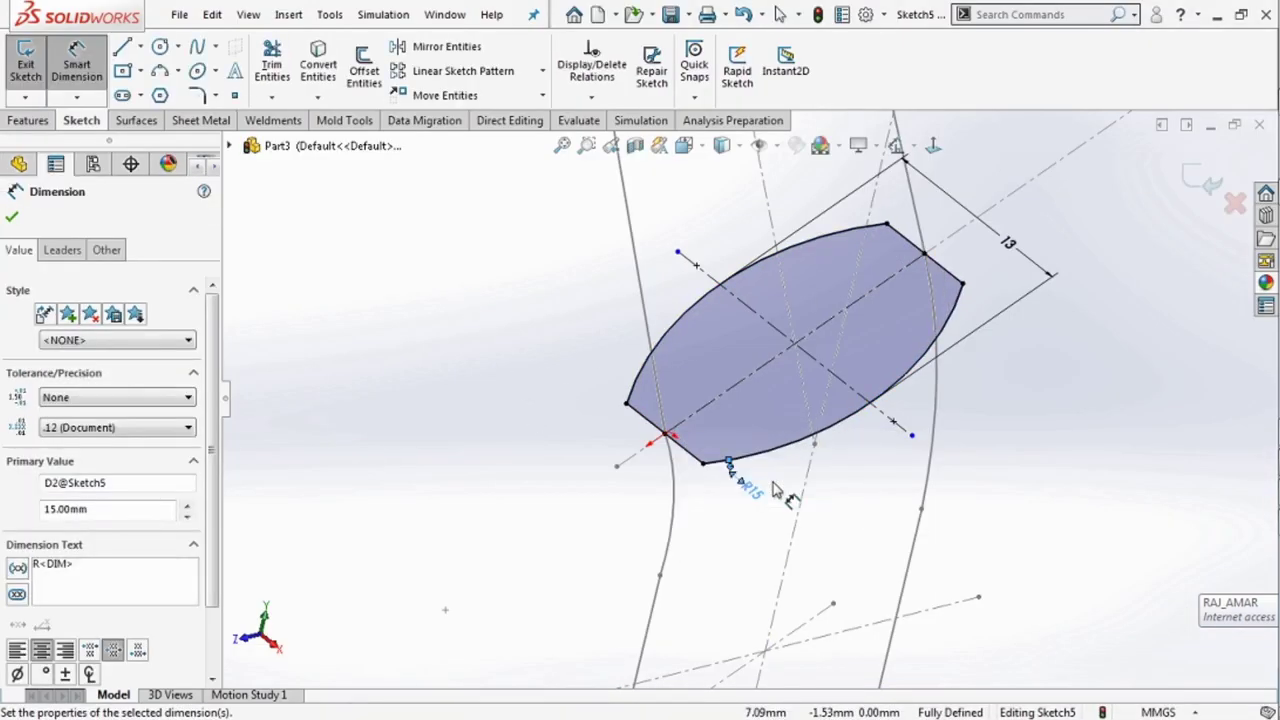
{"action": "left_click", "coordinate": [476, 456]}
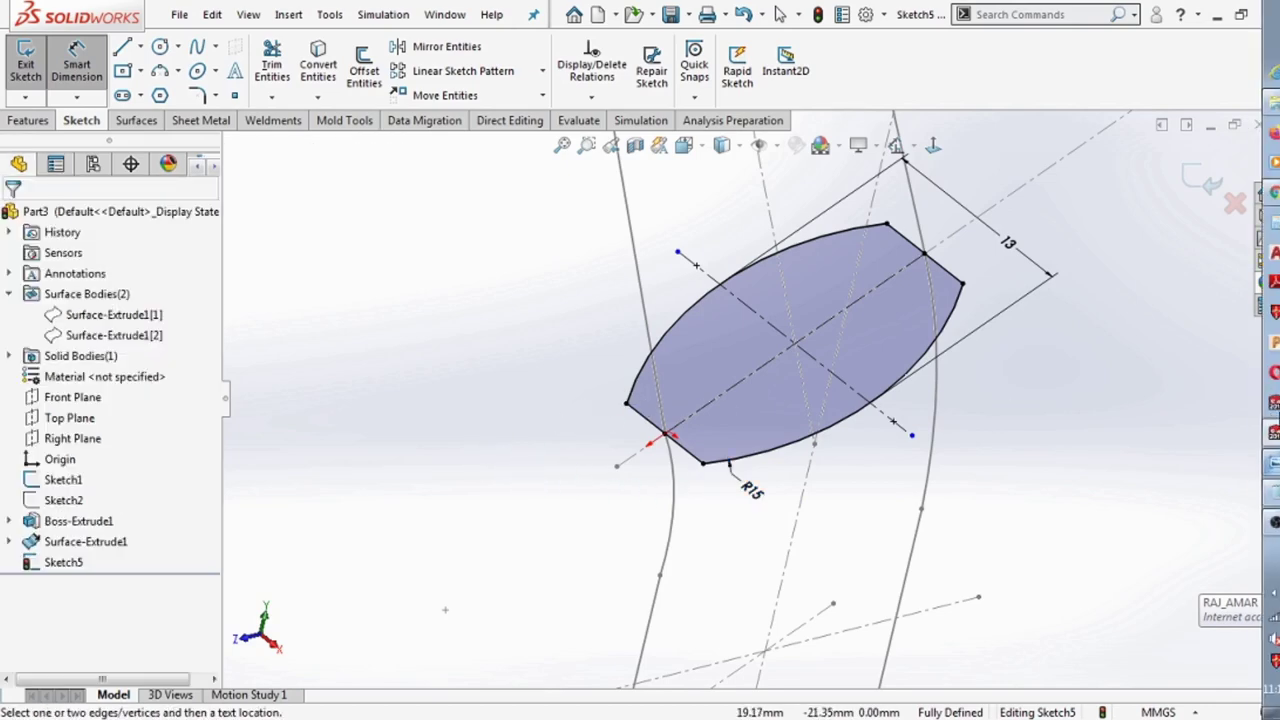
Compare the sketch against the reference drawing once more.
{"action": "left_click", "coordinate": [1266, 438]}
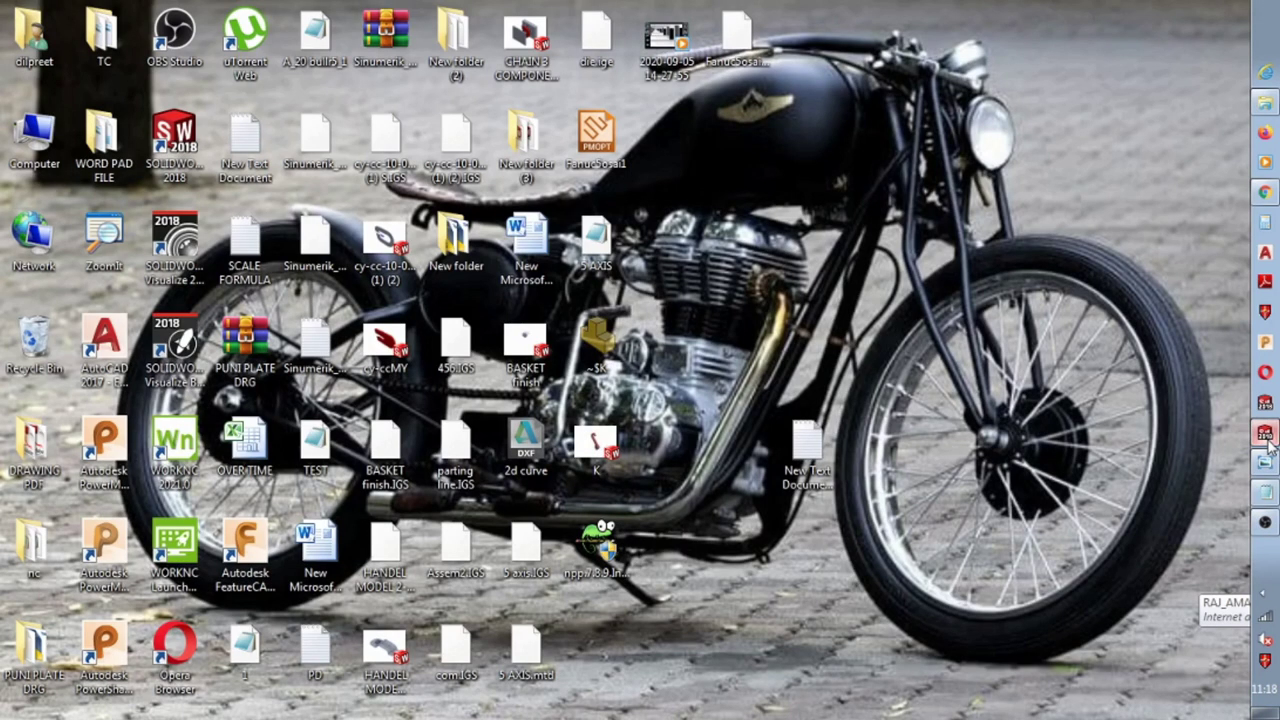
{"action": "left_click", "coordinate": [1266, 440]}
{"action": "left_click", "coordinate": [1266, 466]}
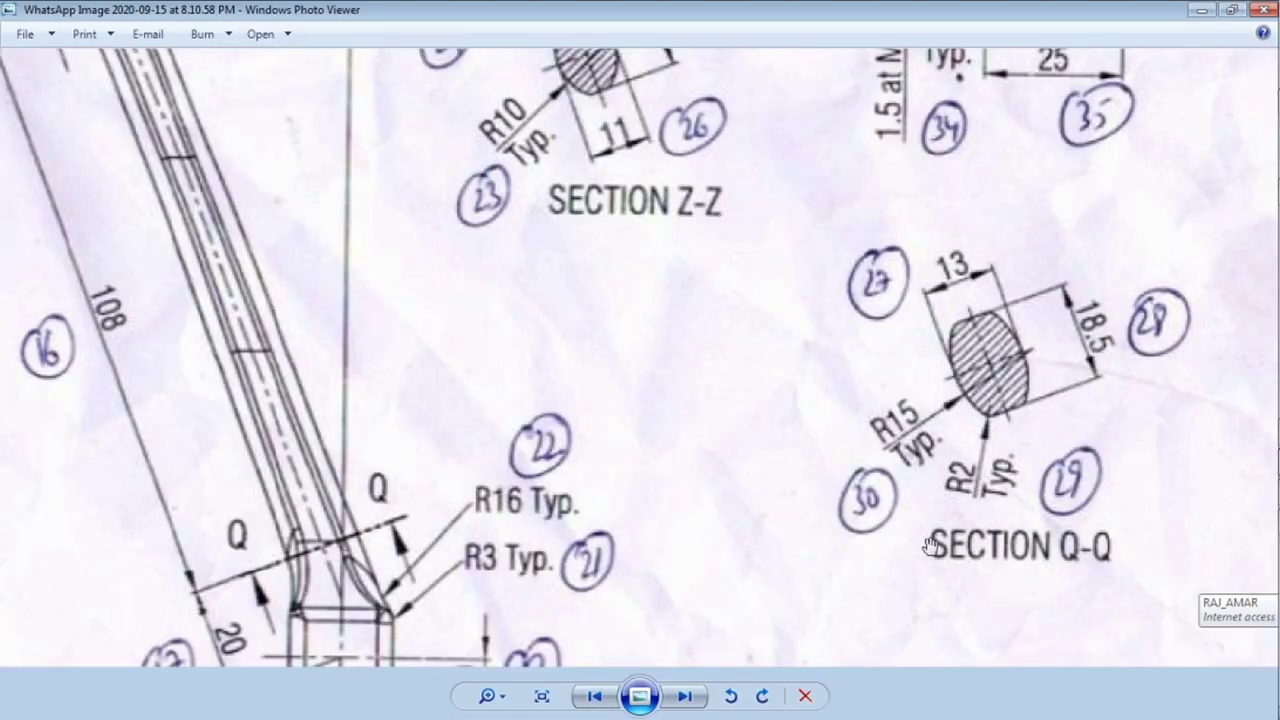
{"action": "left_click", "coordinate": [1203, 12]}
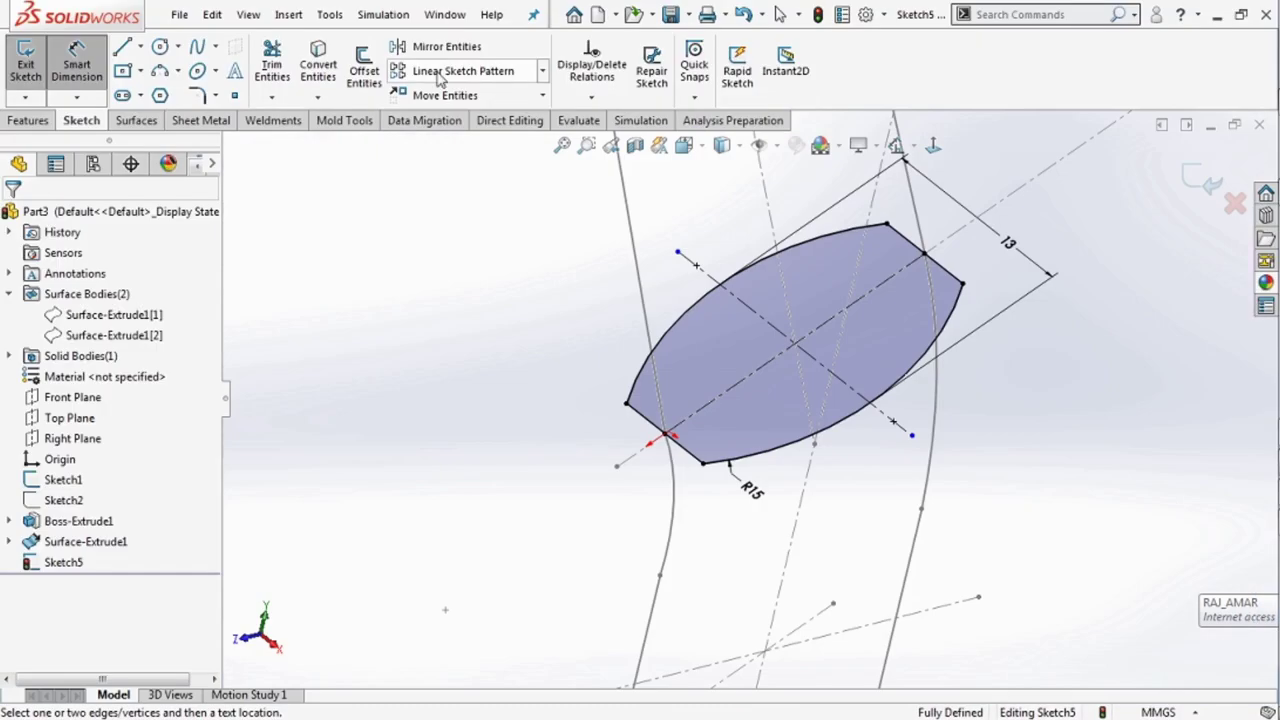
Fillet the left, top, right and bottom corners of the lens profile at 2 mm.
{"action": "left_click", "coordinate": [191, 96]}
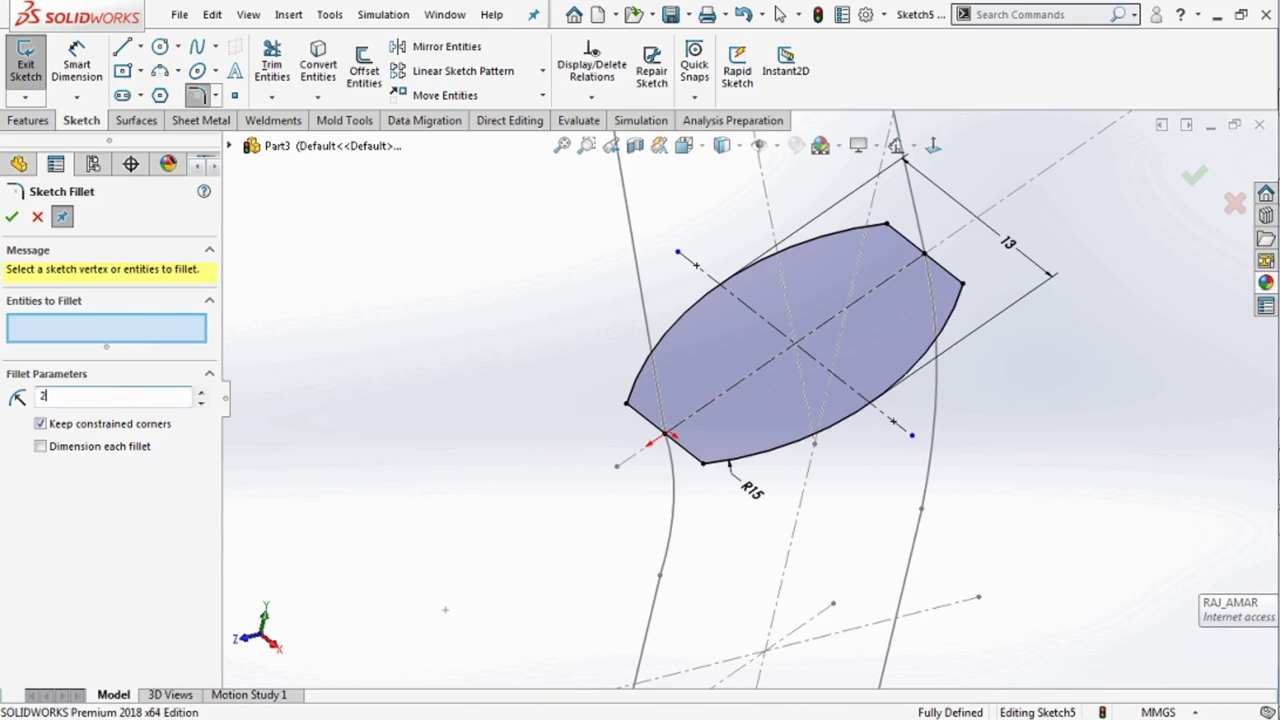
{"action": "left_click", "coordinate": [626, 405]}
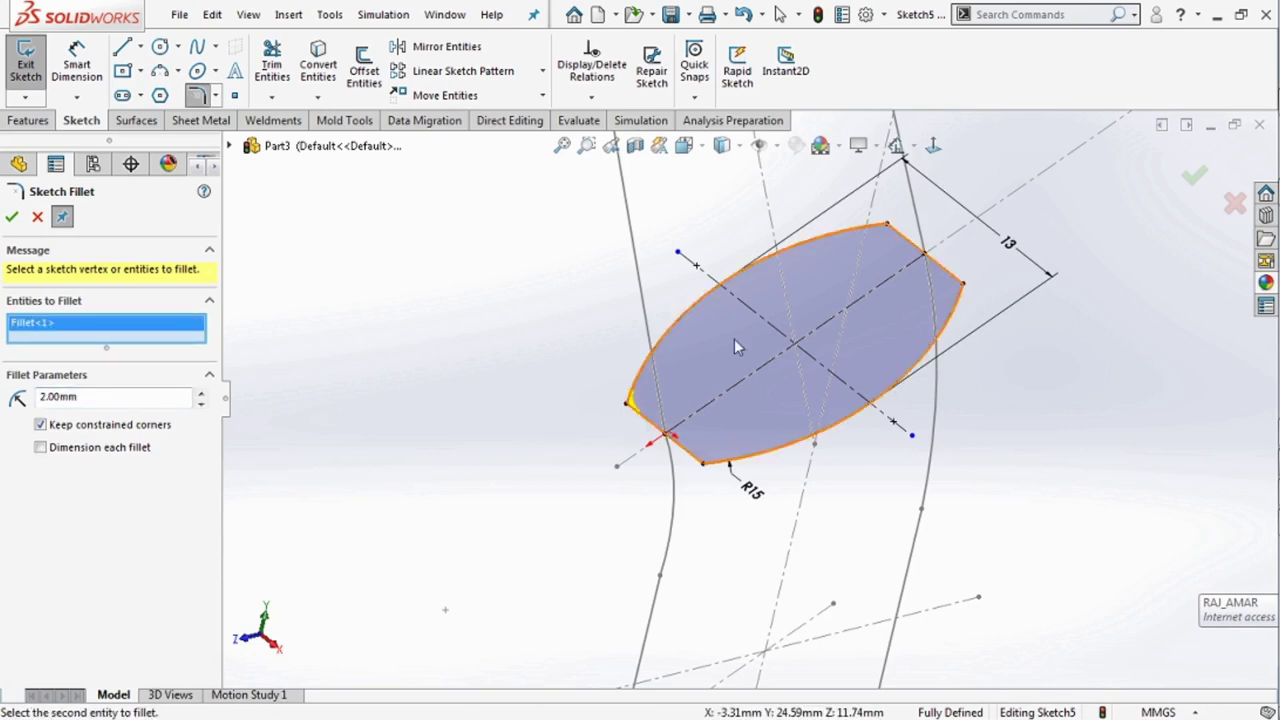
{"action": "left_click", "coordinate": [887, 225]}
{"action": "left_click", "coordinate": [964, 288]}
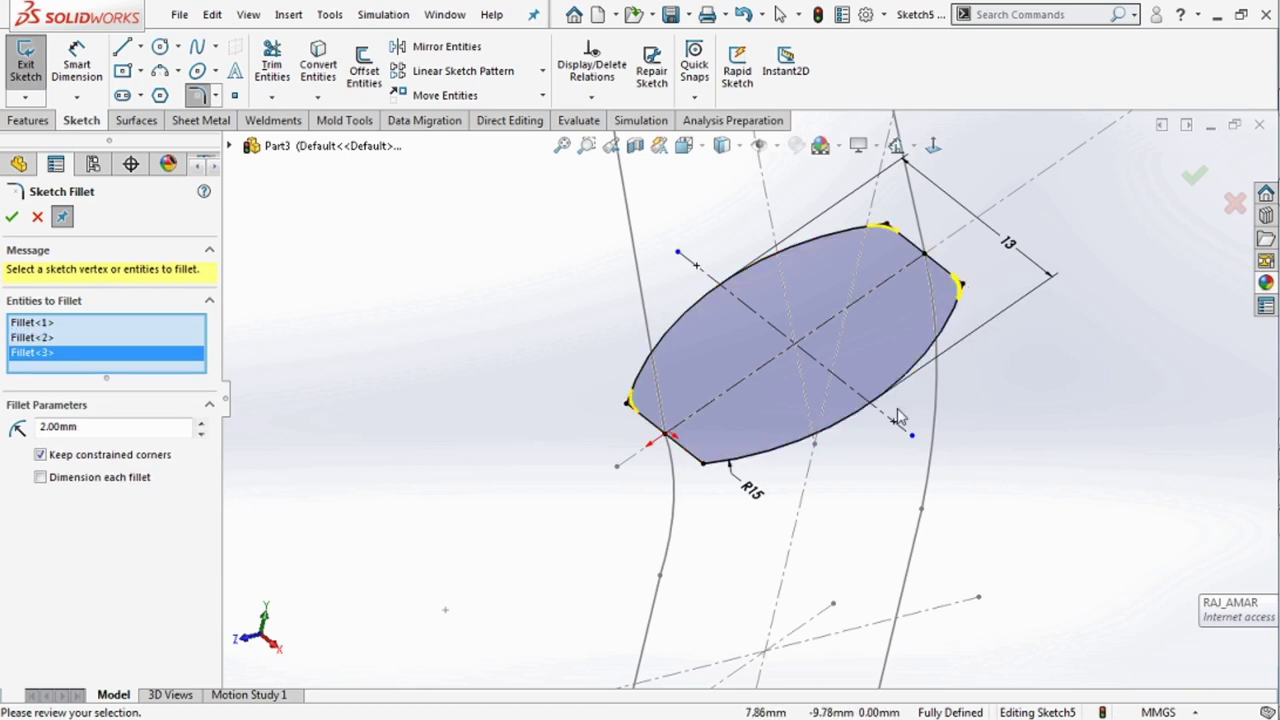
{"action": "left_click", "coordinate": [703, 465]}
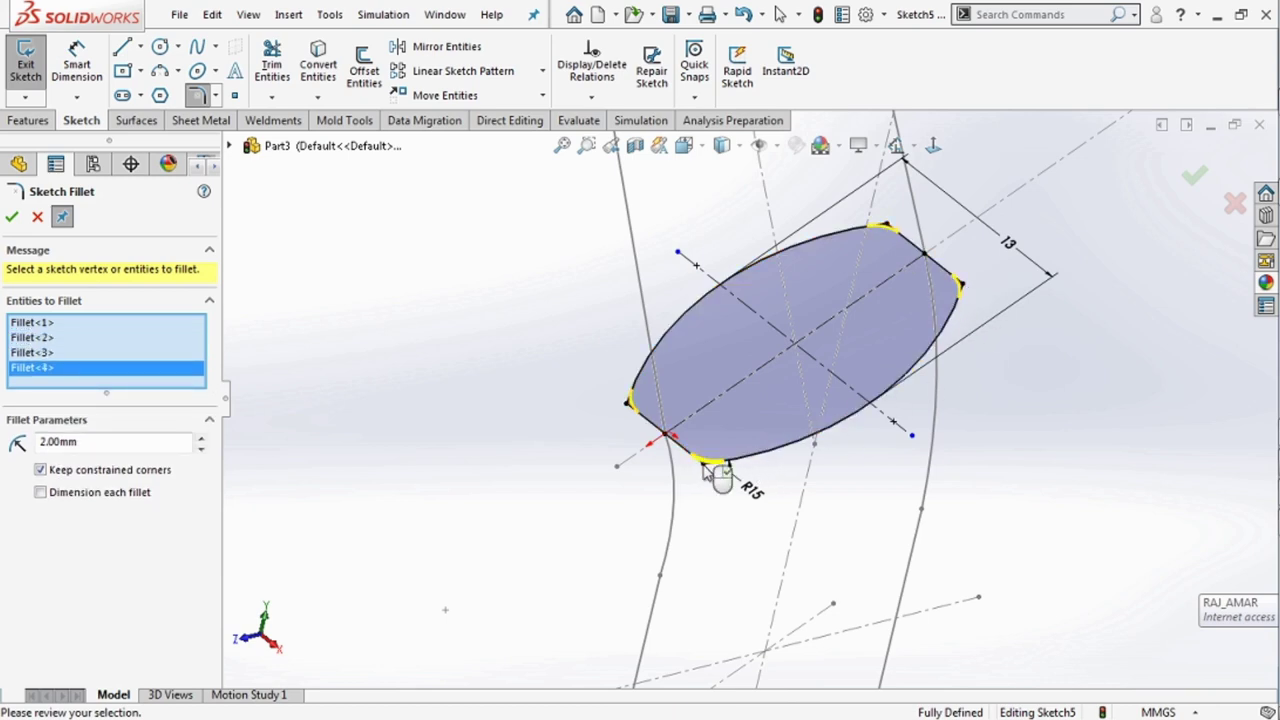
{"action": "left_click", "coordinate": [11, 218]}
{"action": "left_click", "coordinate": [37, 218]}
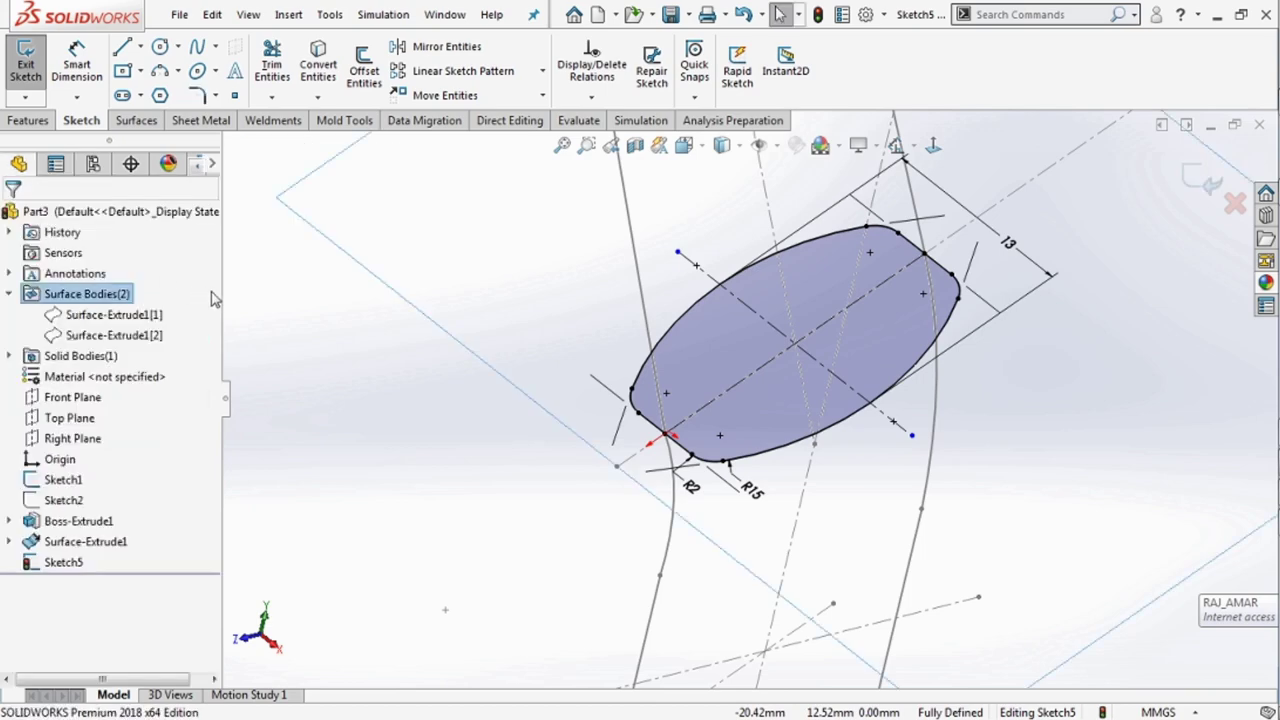
{"action": "scroll", "coordinate": [721, 365], "scroll_direction": "up", "scroll_amount": 3}
Exit the current sketch and start a new sketch on the flat surface near the arm's top.
{"action": "key", "text": "ctrl+q"}
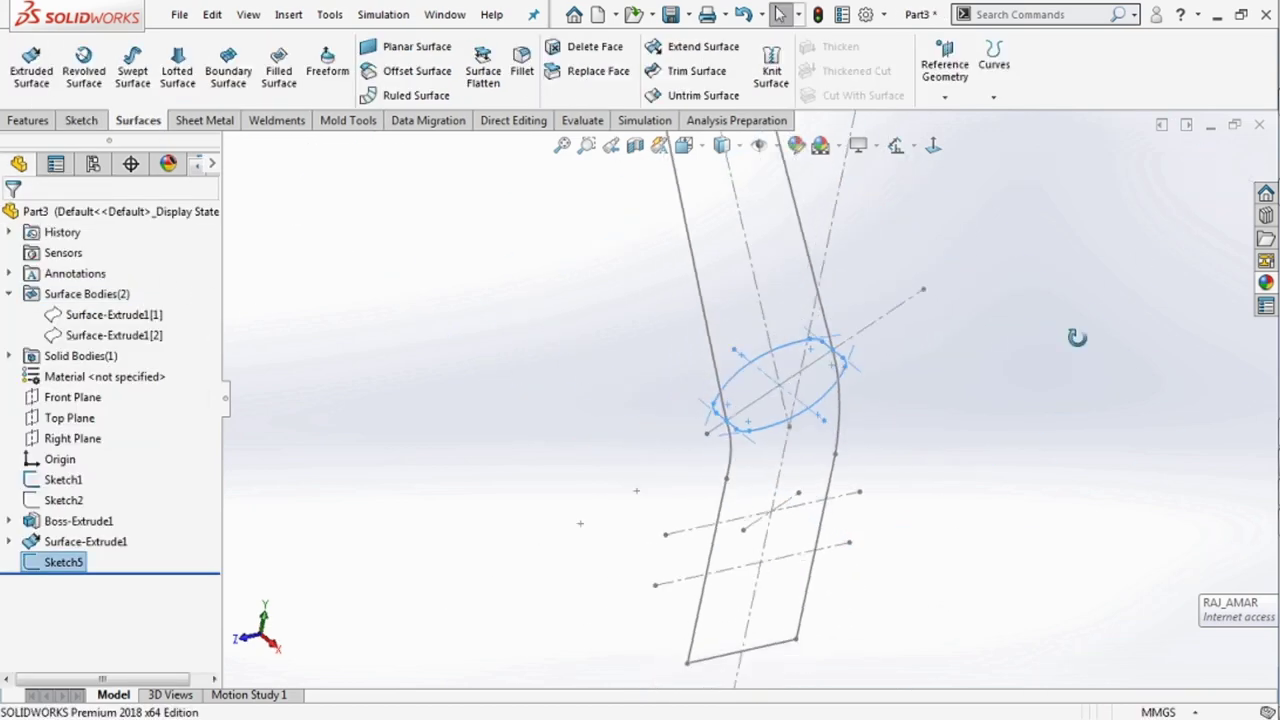
{"action": "middle_click_drag", "start_coordinate": [1077, 334], "coordinate": [843, 423]}
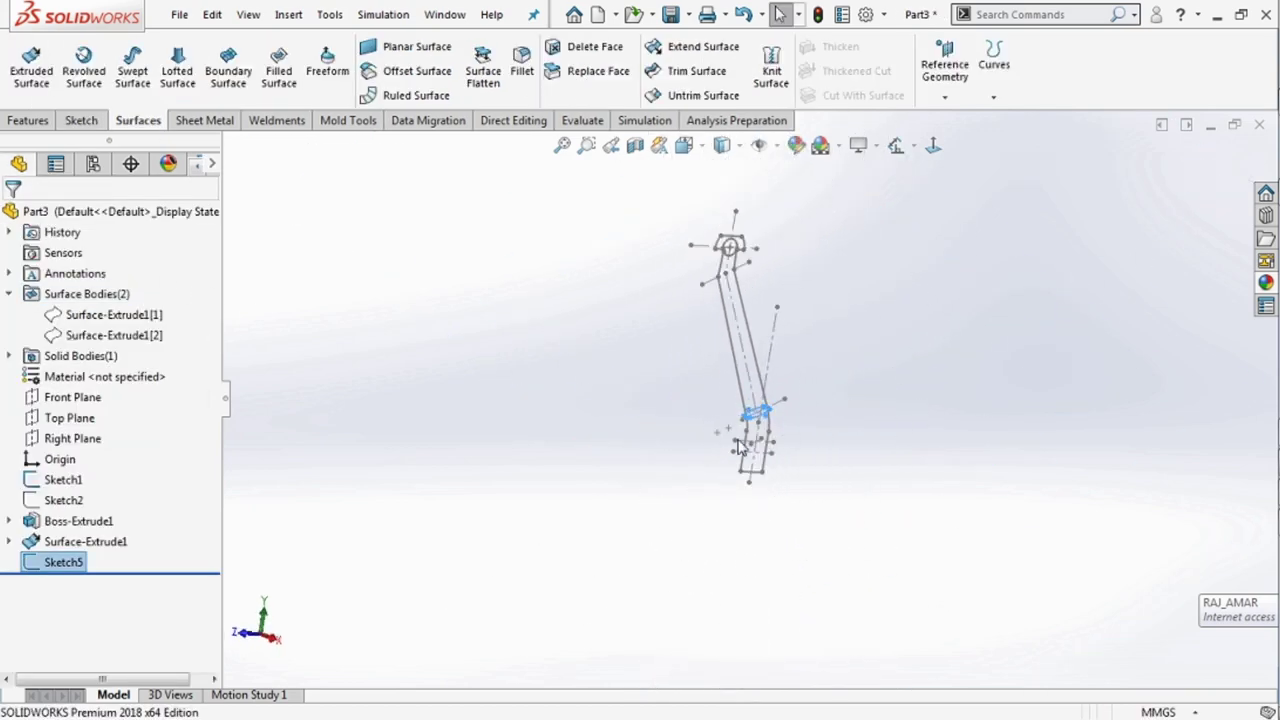
{"action": "left_click", "coordinate": [150, 336]}
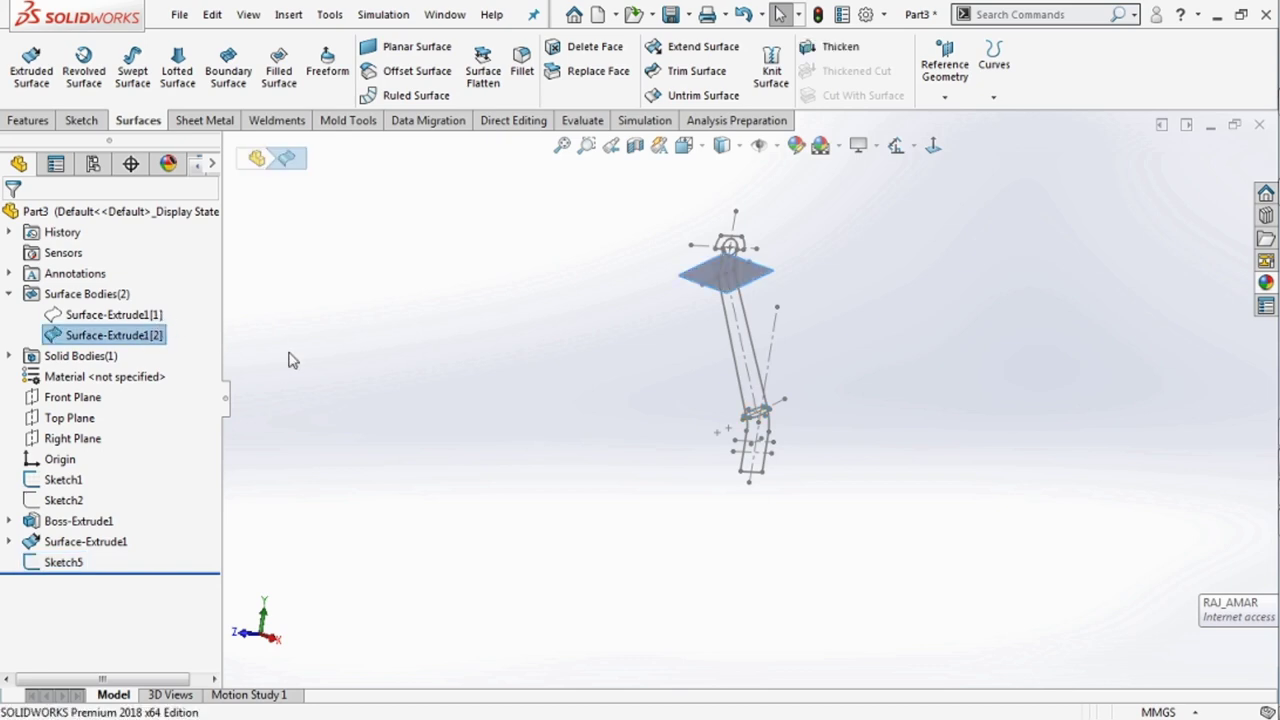
{"action": "scroll", "coordinate": [830, 280], "scroll_direction": "down", "scroll_amount": 2}
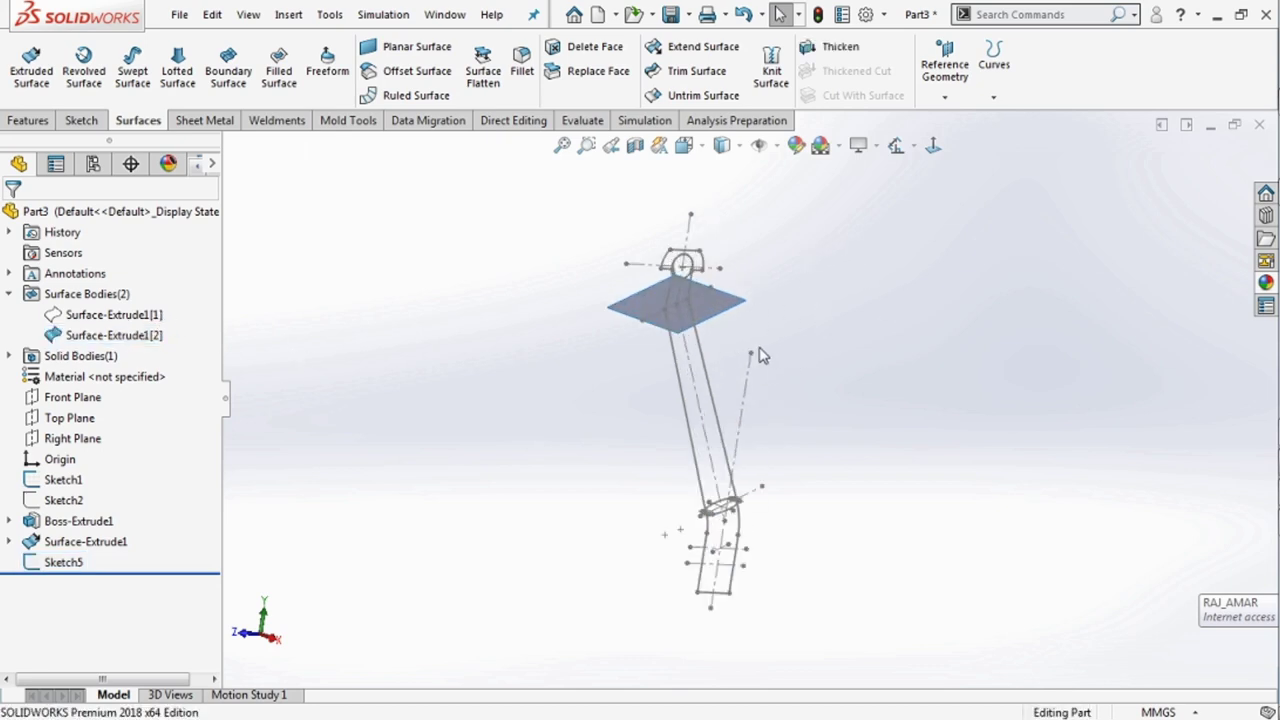
{"action": "left_click", "coordinate": [716, 304]}
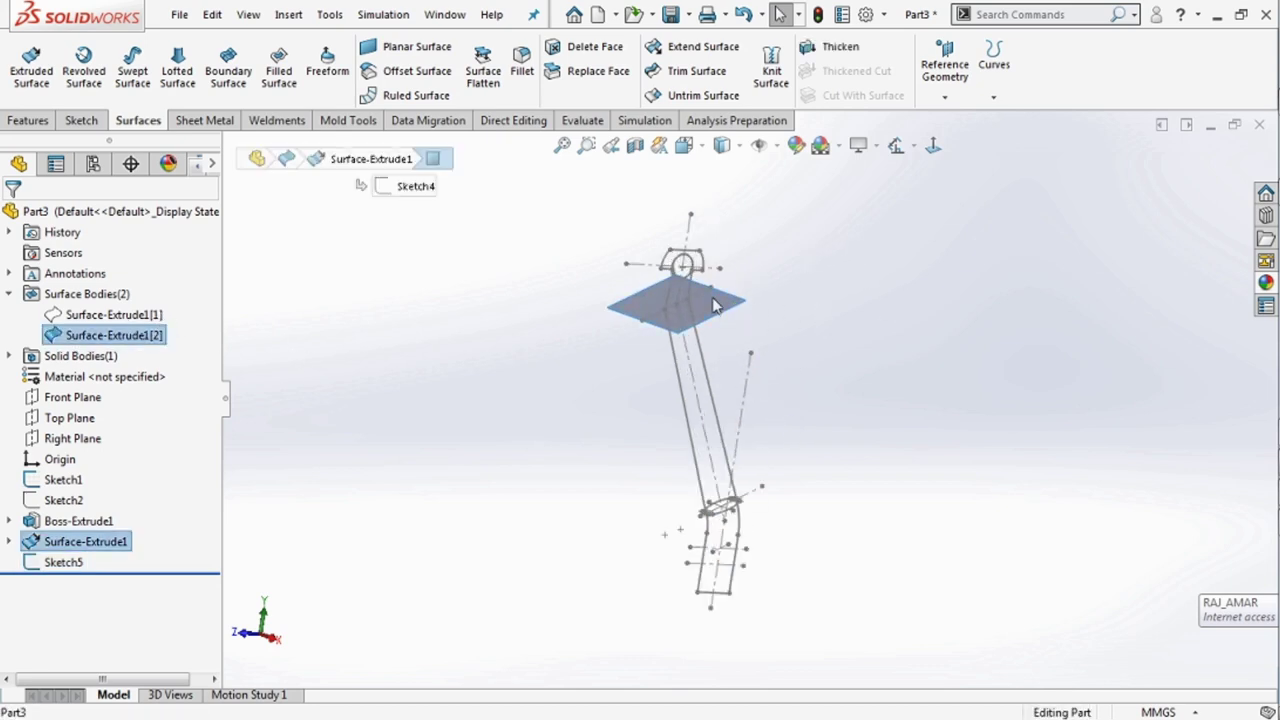
{"action": "left_click", "coordinate": [790, 264]}
Hide the flat surface body, view the arm face-on, then tilt and zoom in on it.
{"action": "left_click", "coordinate": [143, 334]}
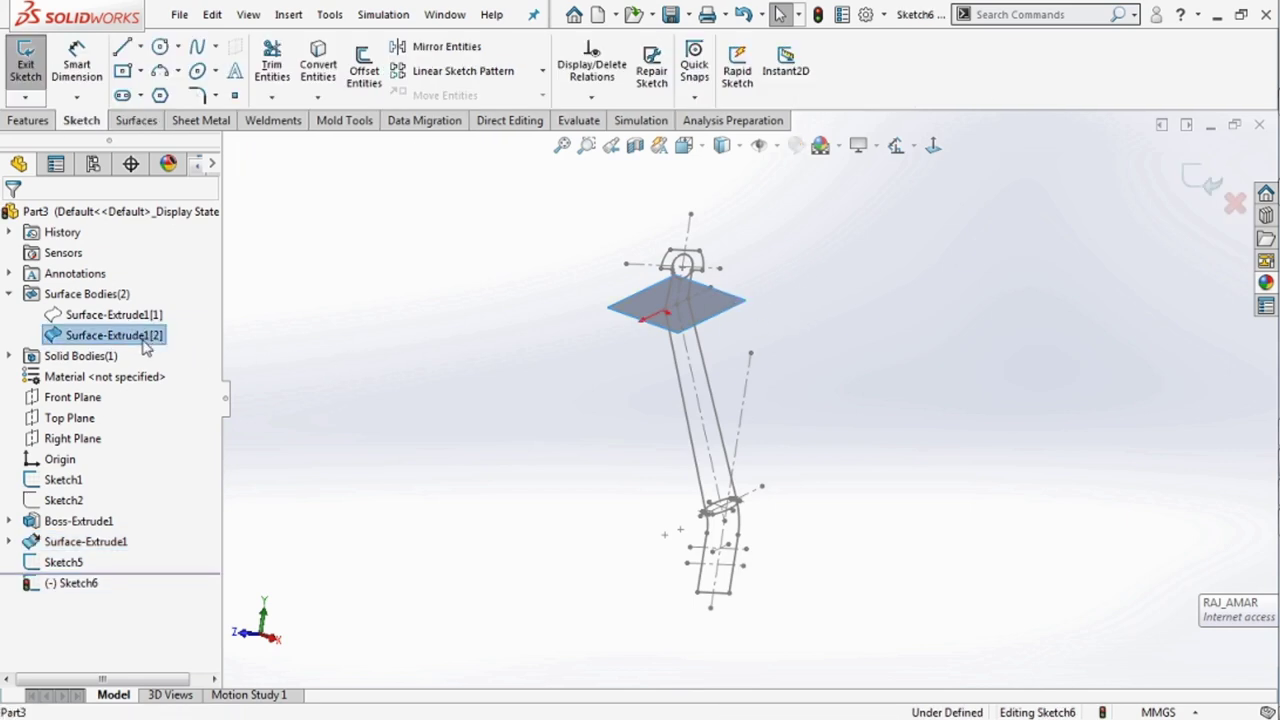
{"action": "left_click", "coordinate": [165, 305]}
{"action": "left_click", "coordinate": [698, 152]}
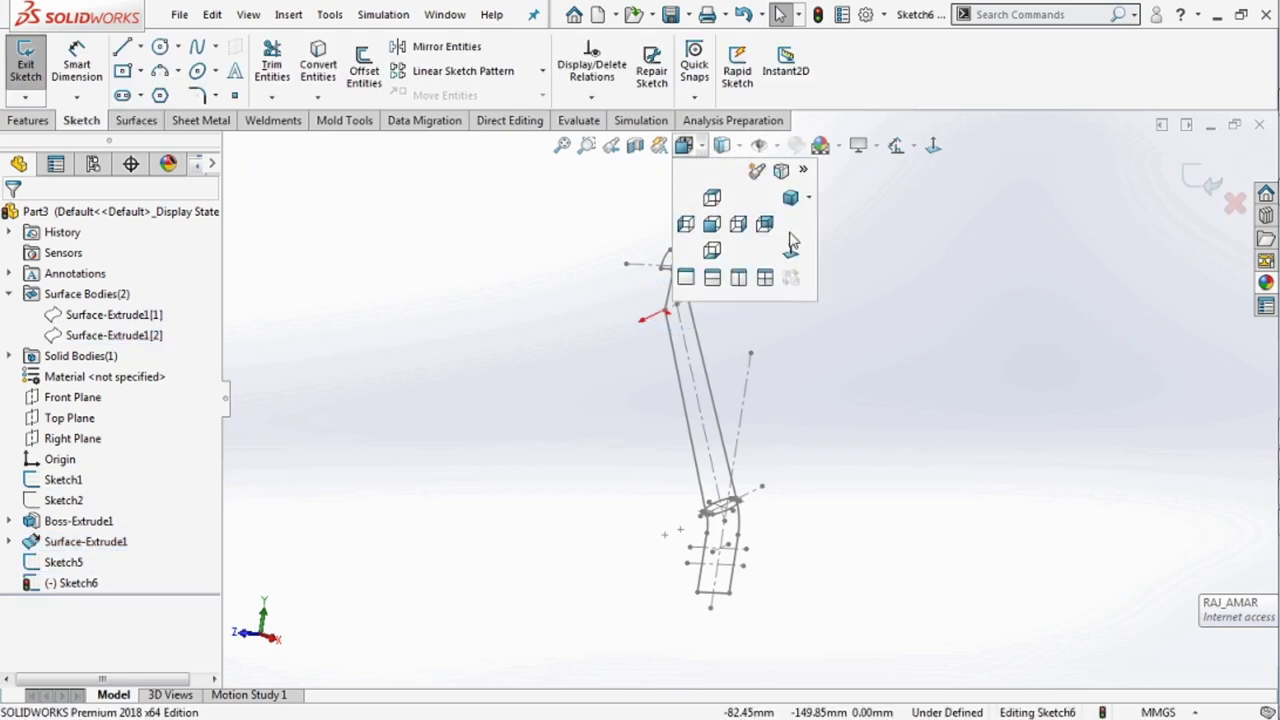
{"action": "left_click", "coordinate": [790, 246]}
{"action": "key", "text": "ctrl+8"}
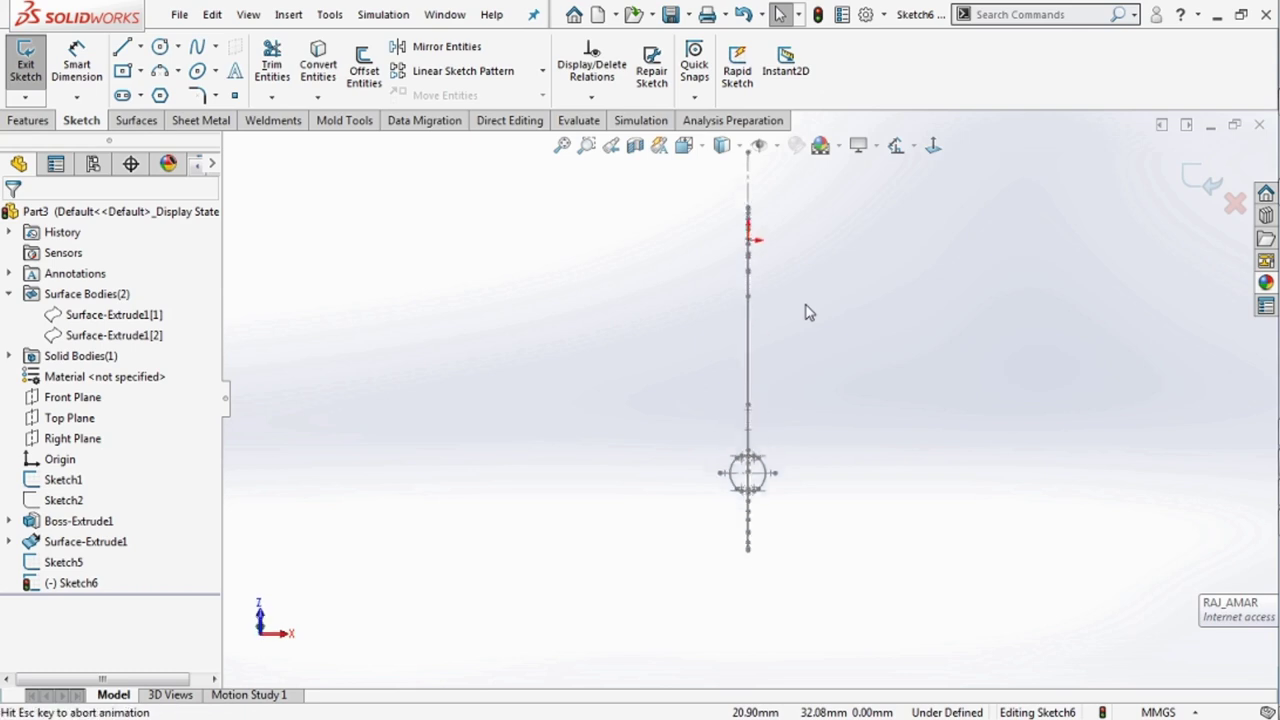
{"action": "mouse_move", "coordinate": [812, 320]}
{"action": "middle_mouse_down"}
{"action": "mouse_move", "coordinate": [917, 386]}
{"action": "mouse_move", "coordinate": [786, 371]}
{"action": "mouse_move", "coordinate": [590, 277]}
{"action": "middle_mouse_up"}
{"action": "scroll", "coordinate": [698, 276], "scroll_direction": "down", "scroll_amount": 5}
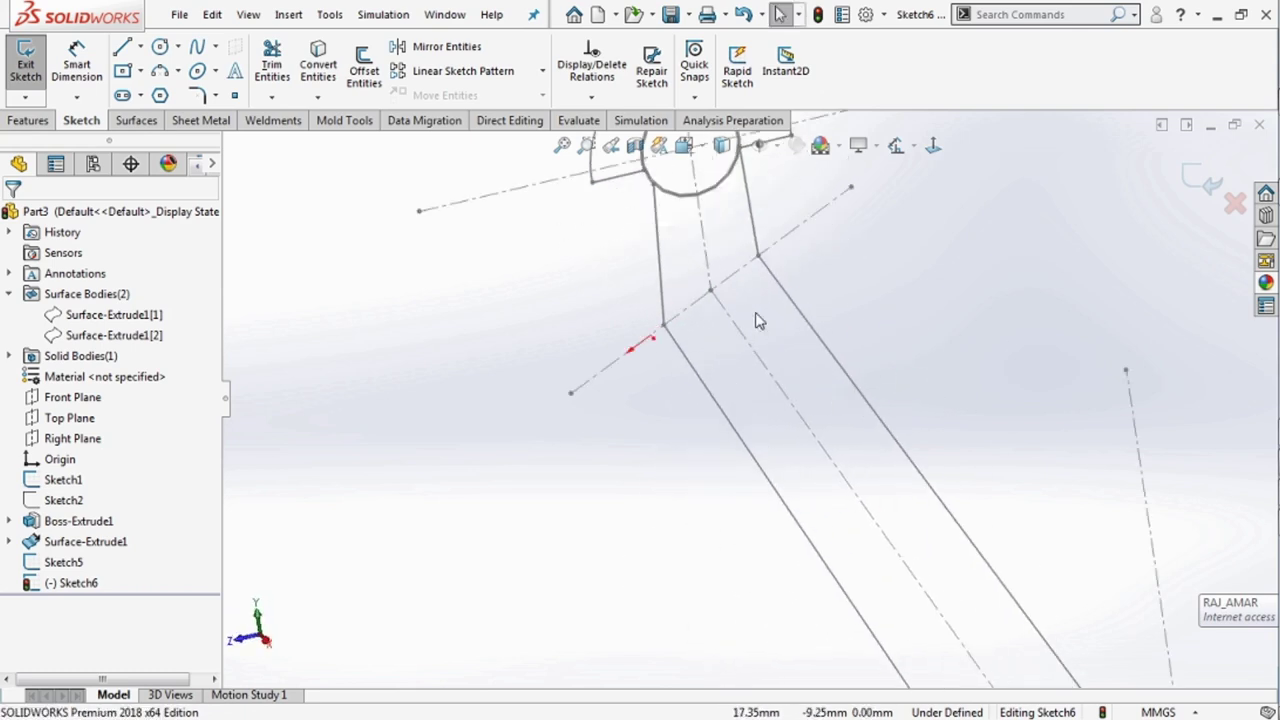
Draw a construction centerline across the arm's width and a short crossing centerline.
{"action": "left_click", "coordinate": [140, 47]}
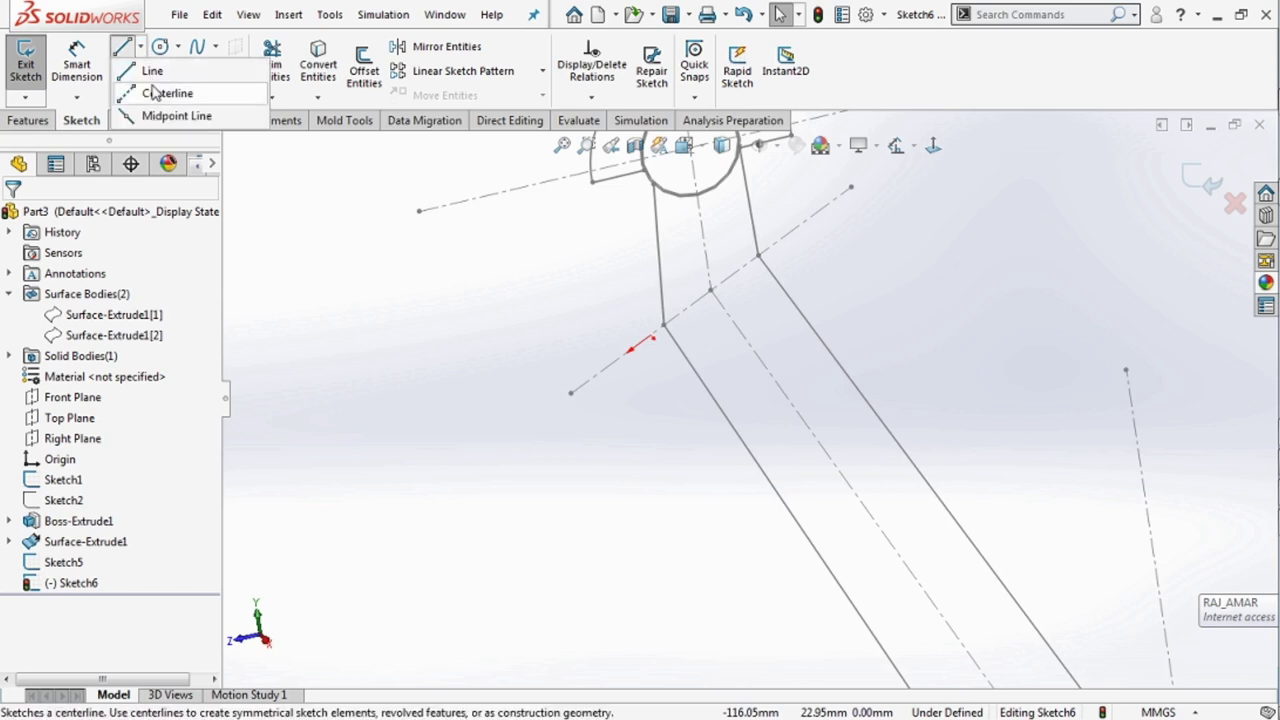
{"action": "left_click", "coordinate": [168, 91]}
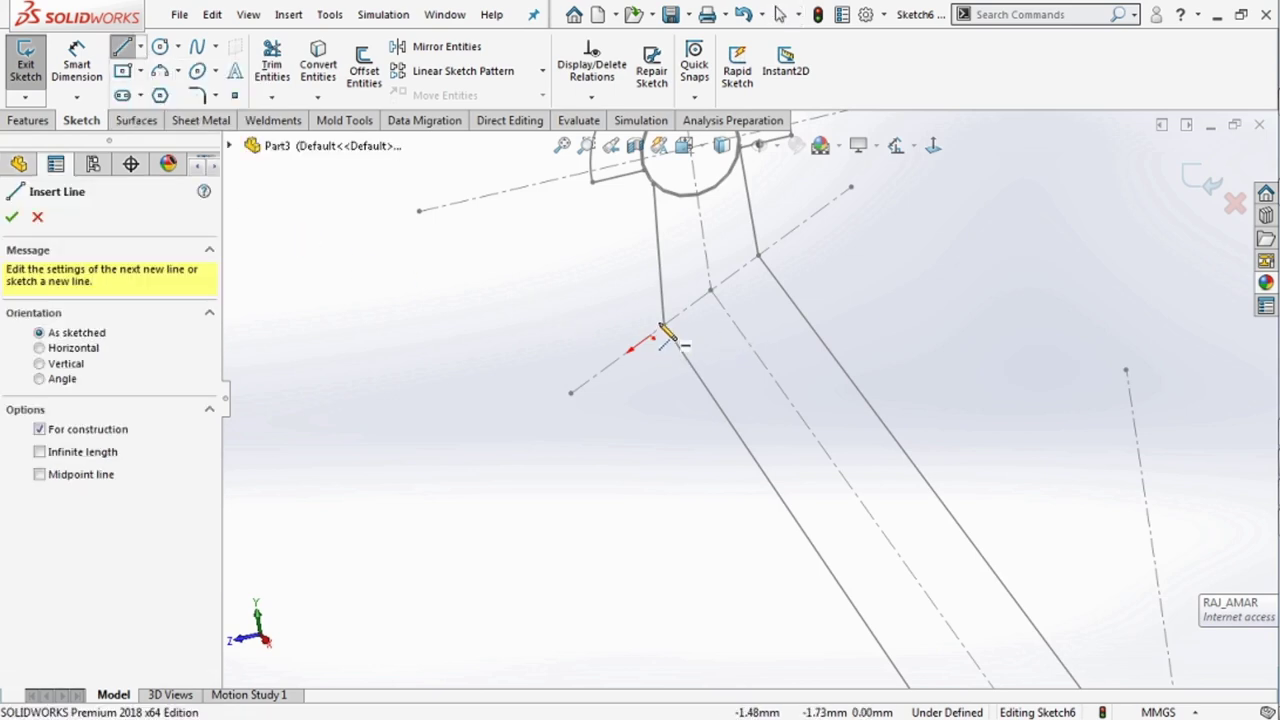
{"action": "left_click_drag", "start_coordinate": [663, 325], "coordinate": [758, 257]}
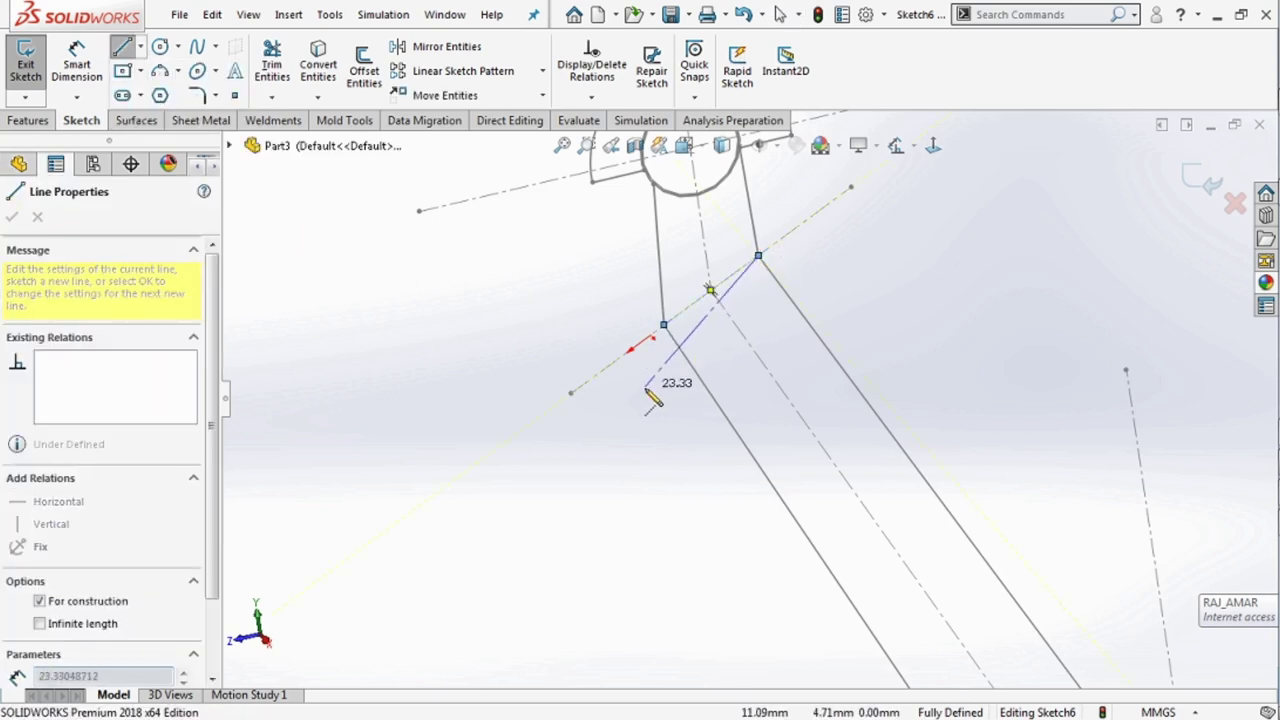
{"action": "middle_click_drag", "start_coordinate": [645, 418], "coordinate": [884, 424]}
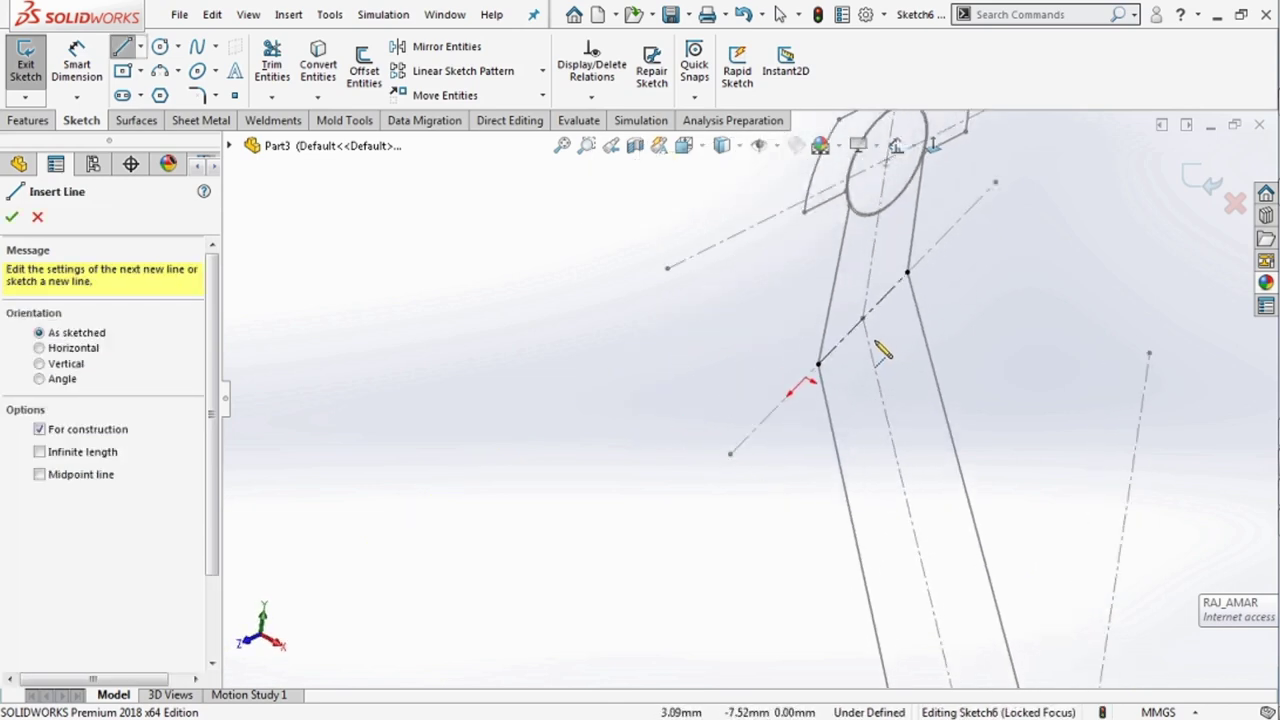
{"action": "left_click_drag", "start_coordinate": [843, 306], "coordinate": [888, 337]}
{"action": "key", "text": "Escape"}
{"action": "scroll", "coordinate": [894, 323], "scroll_direction": "down", "scroll_amount": 2}
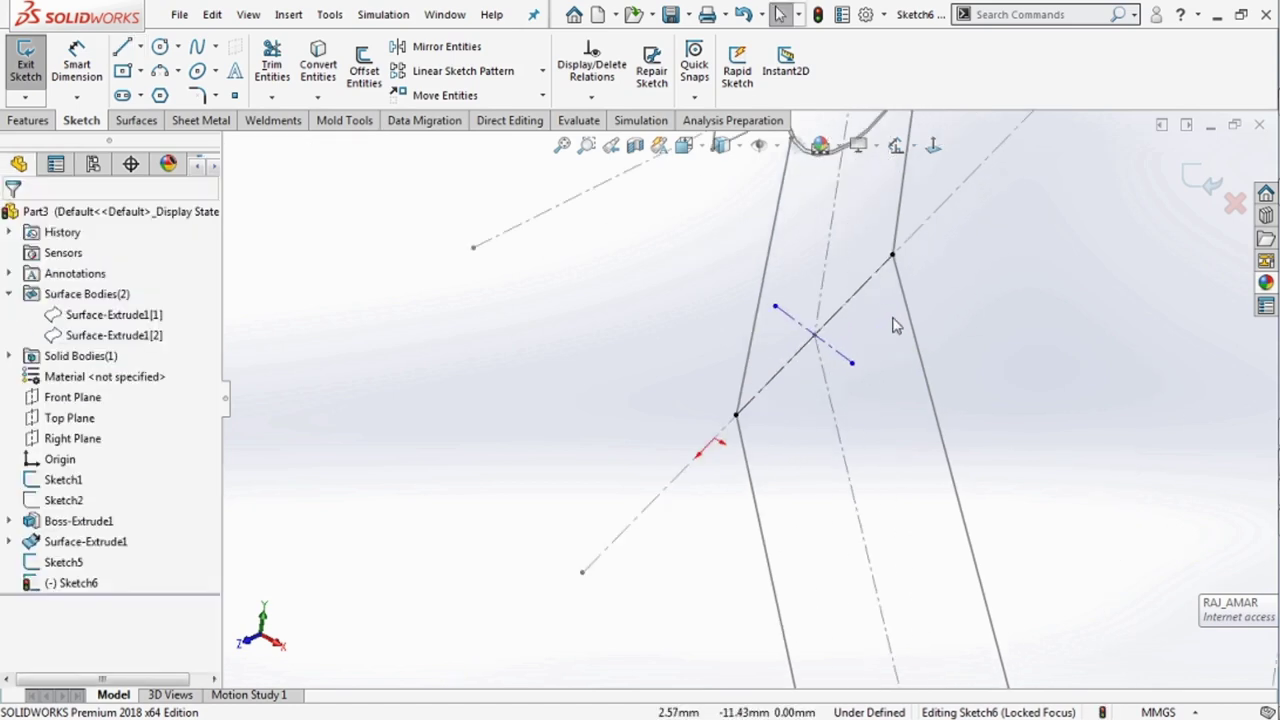
{"action": "scroll", "coordinate": [894, 323], "scroll_direction": "down", "scroll_amount": 3}
Centre the short cross line on the axis intersection with a Midpoint relation and make it horizontal.
{"action": "left_click_drag", "start_coordinate": [797, 374], "coordinate": [588, 542]}
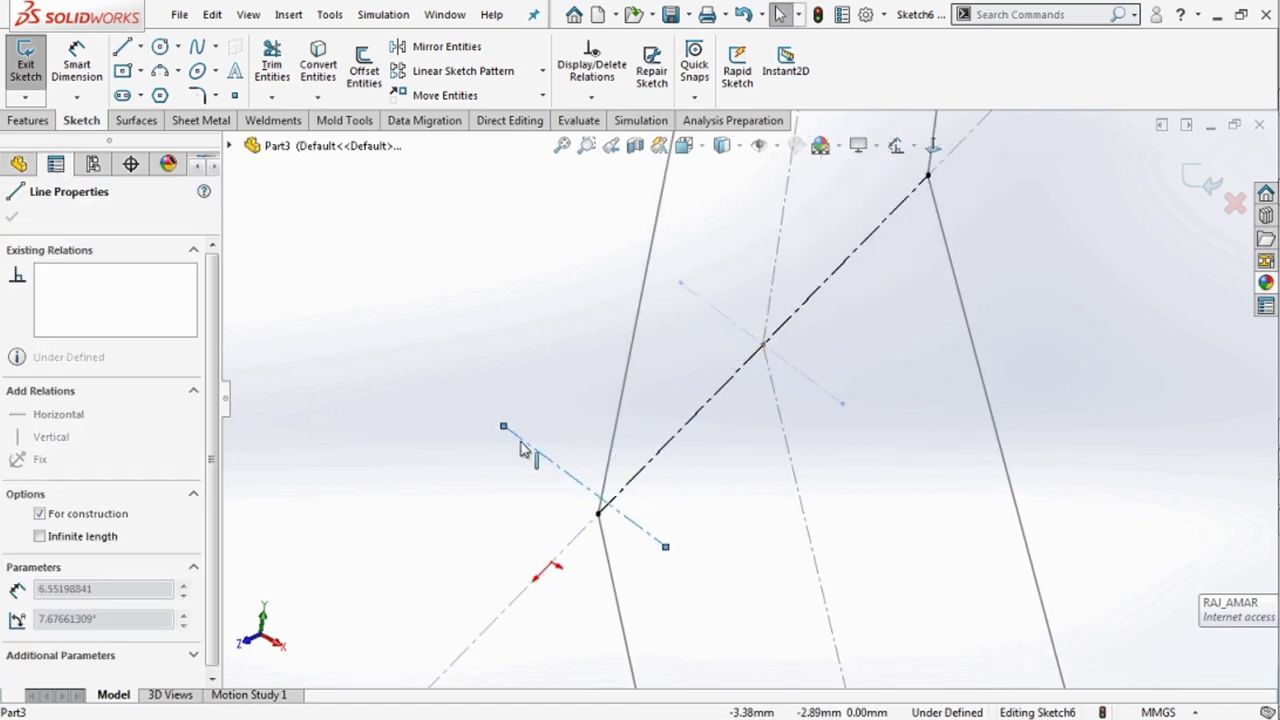
{"action": "left_click", "coordinate": [469, 549]}
{"action": "left_click", "coordinate": [560, 527]}
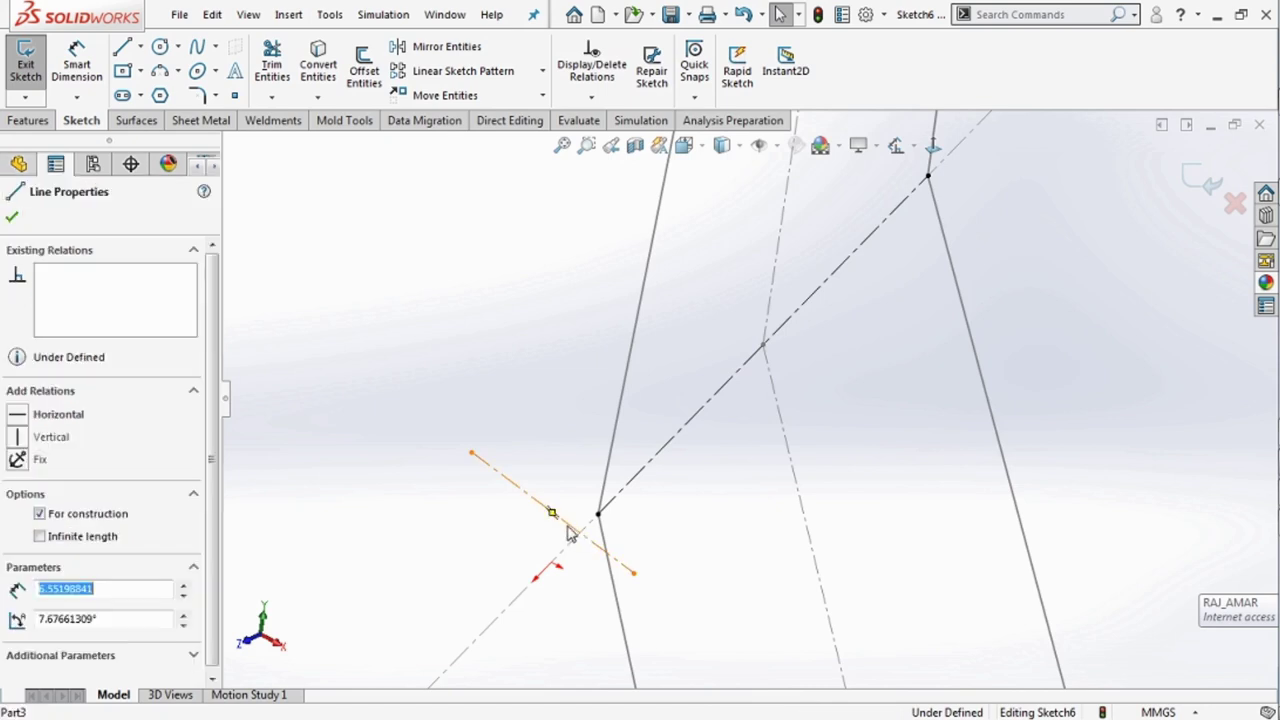
{"action": "left_click", "coordinate": [534, 531]}
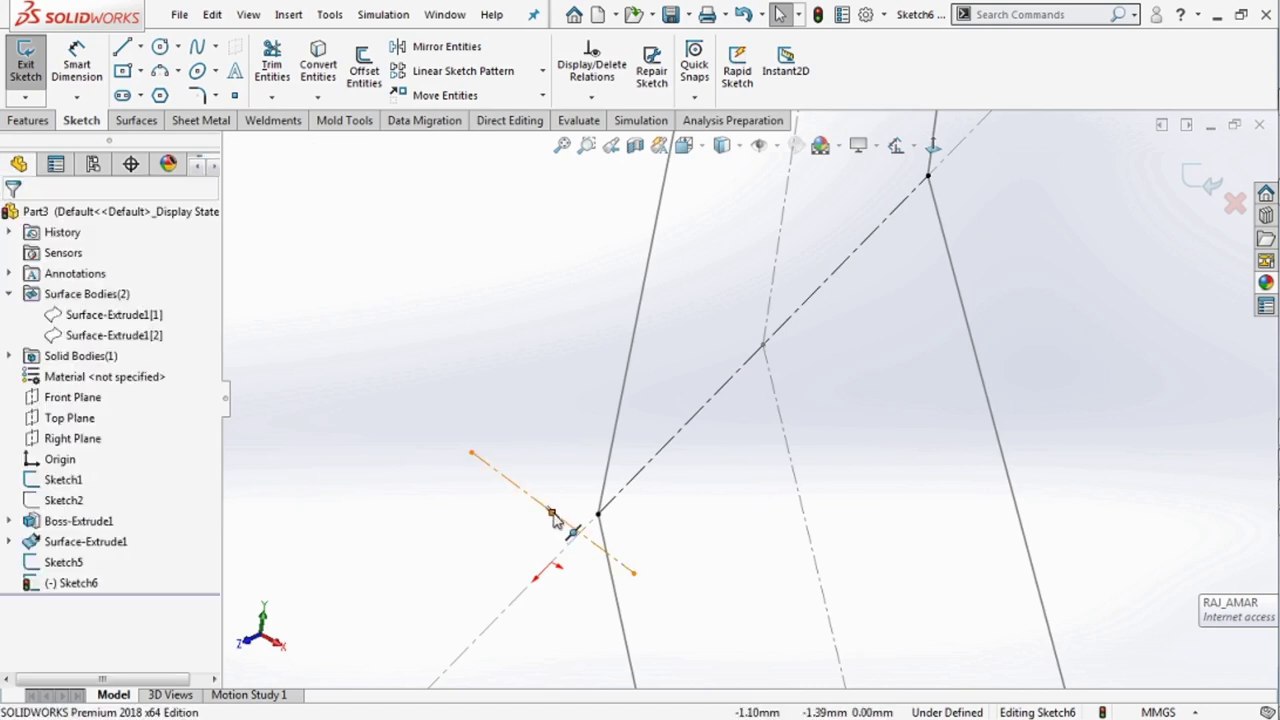
{"action": "left_click", "coordinate": [554, 515]}
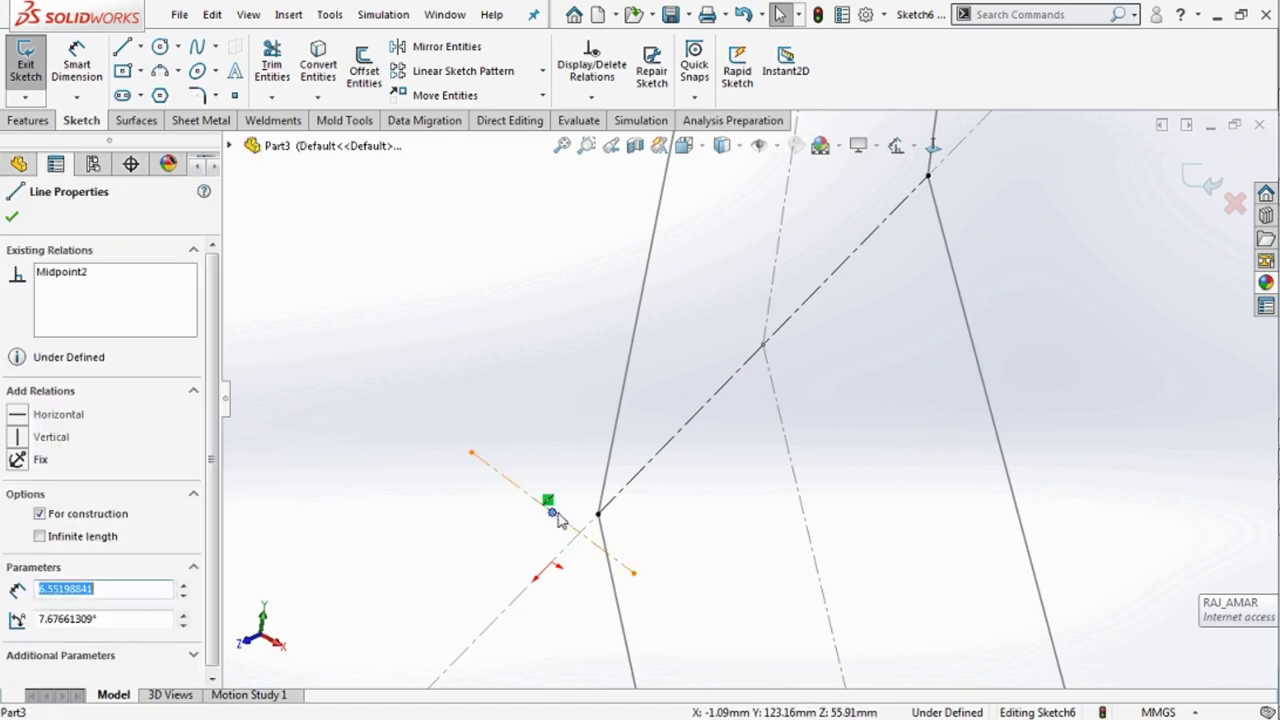
{"action": "left_click", "coordinate": [758, 362], "text": "ctrl"}
{"action": "left_click", "coordinate": [58, 520]}
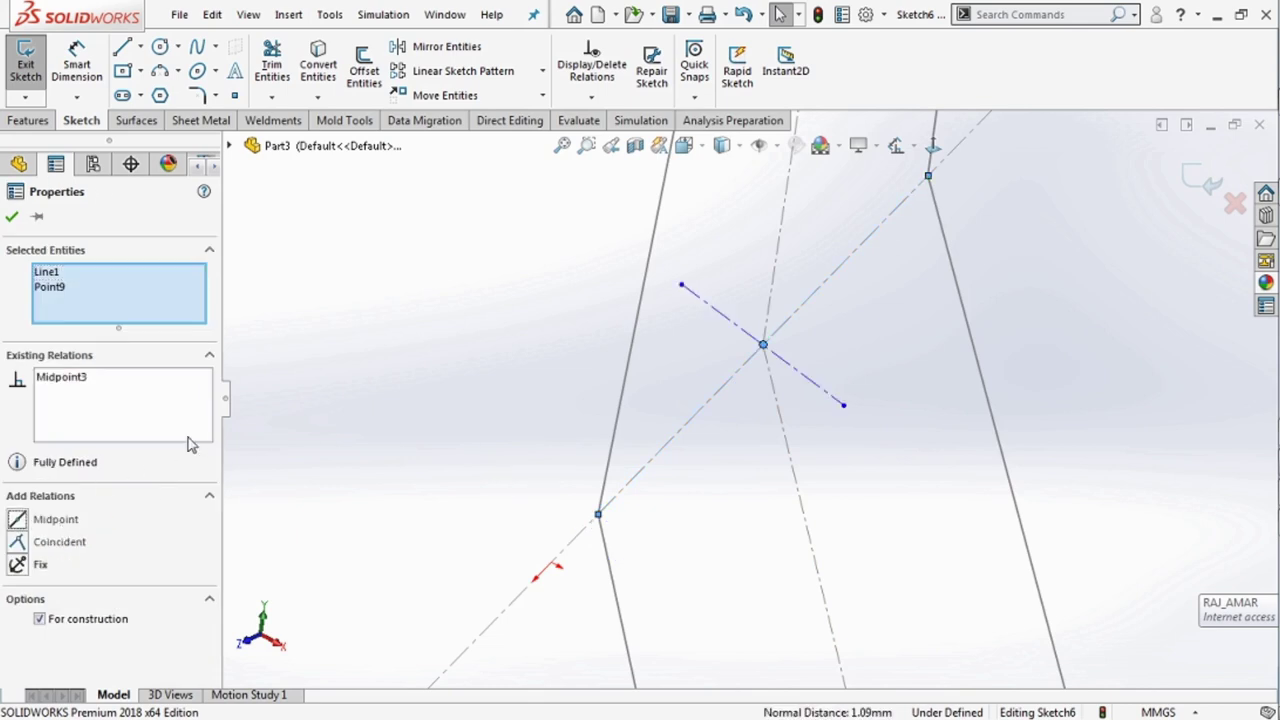
{"action": "left_click", "coordinate": [809, 380]}
{"action": "left_click", "coordinate": [863, 297]}
Draw two short end lines at the lower and upper arm edges.
{"action": "left_click", "coordinate": [886, 366]}
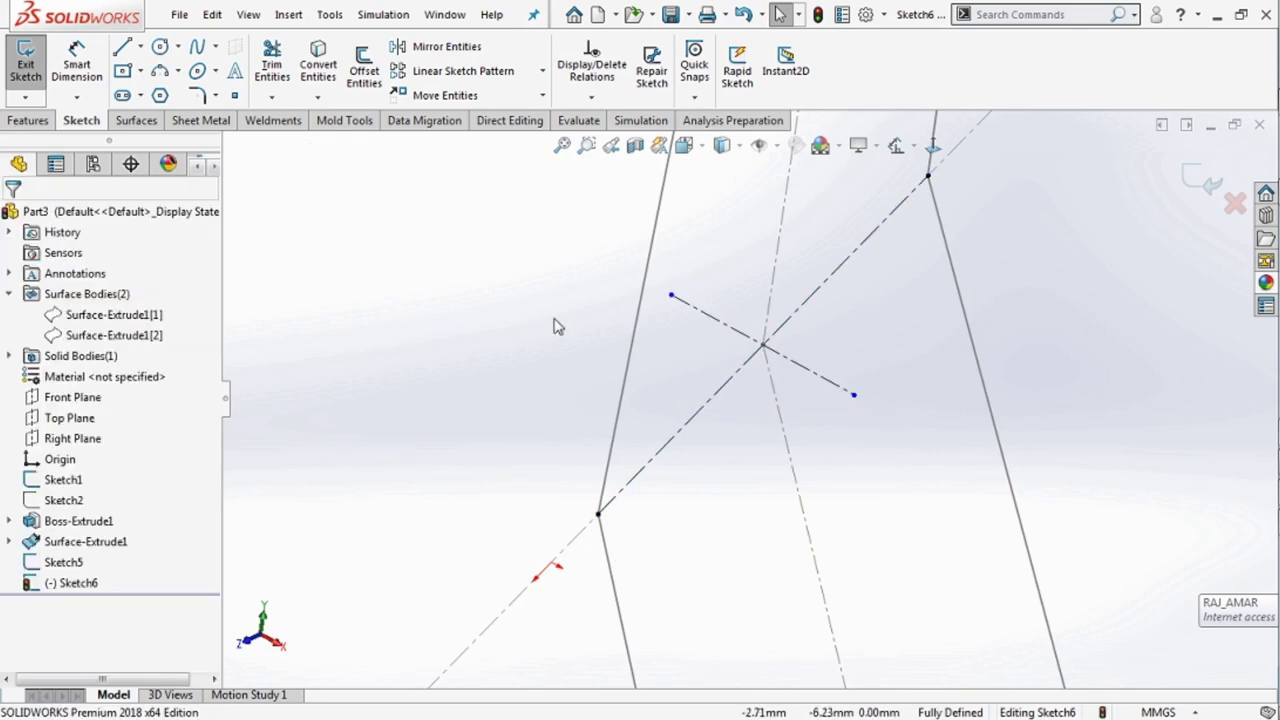
{"action": "left_click", "coordinate": [140, 48]}
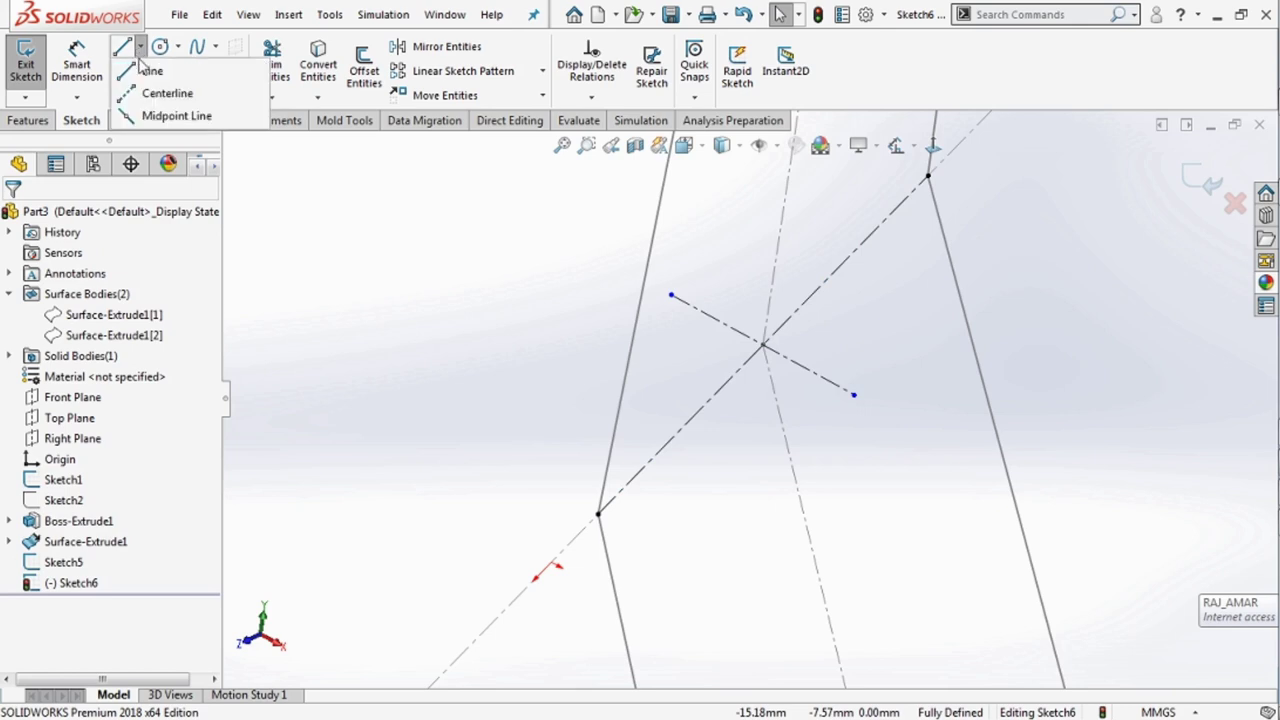
{"action": "left_click", "coordinate": [150, 70]}
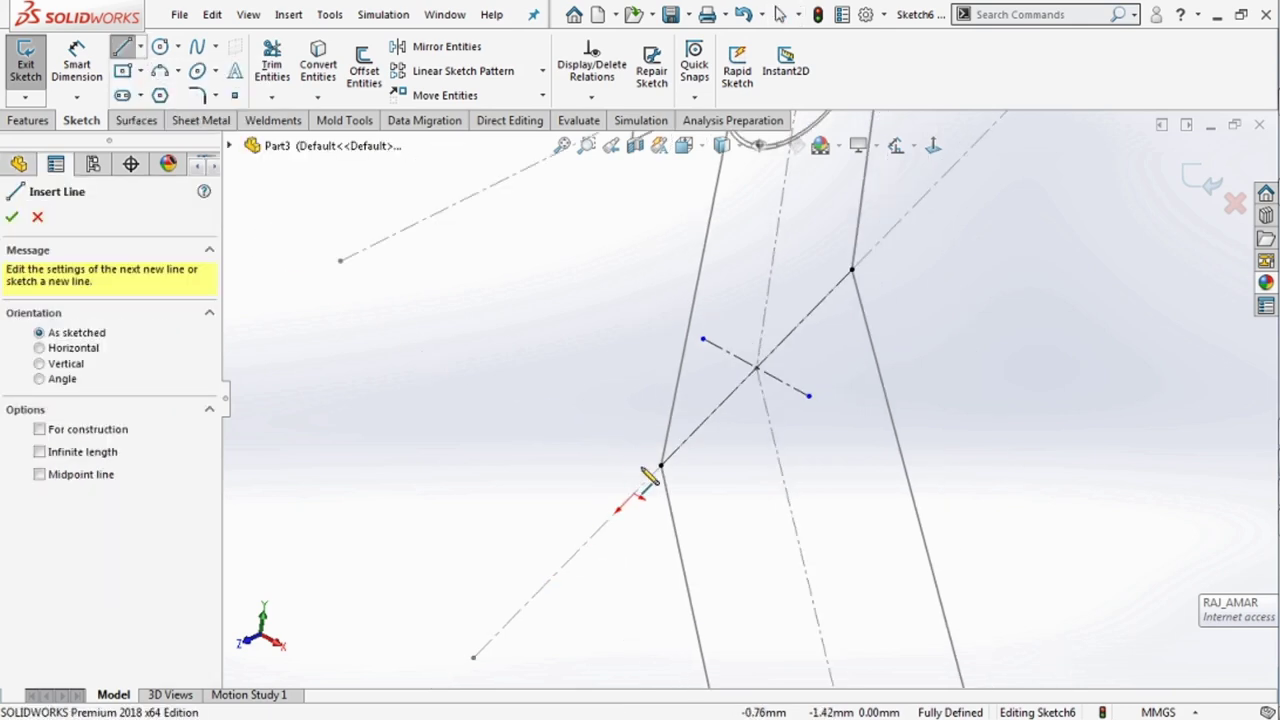
{"action": "mouse_move", "coordinate": [660, 466]}
{"action": "left_mouse_down"}
{"action": "mouse_move", "coordinate": [625, 448]}
{"action": "mouse_move", "coordinate": [678, 474]}
{"action": "left_mouse_up"}
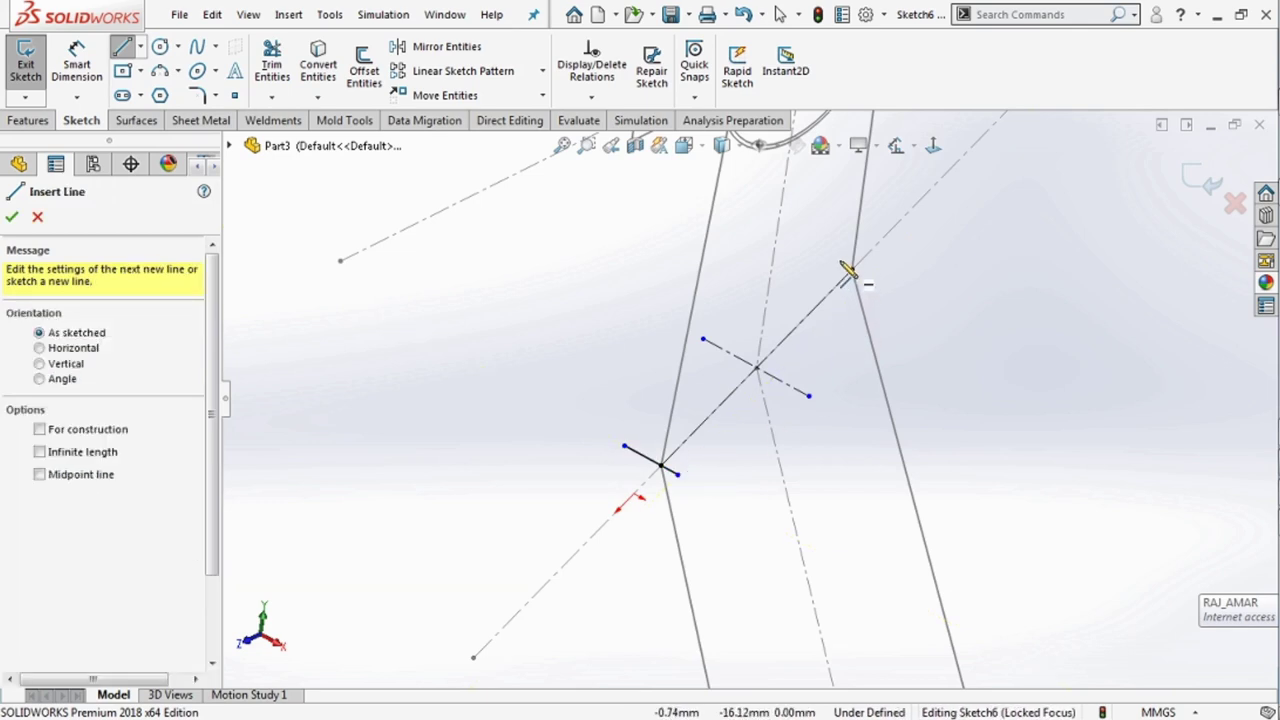
{"action": "left_click_drag", "start_coordinate": [826, 257], "coordinate": [868, 279]}
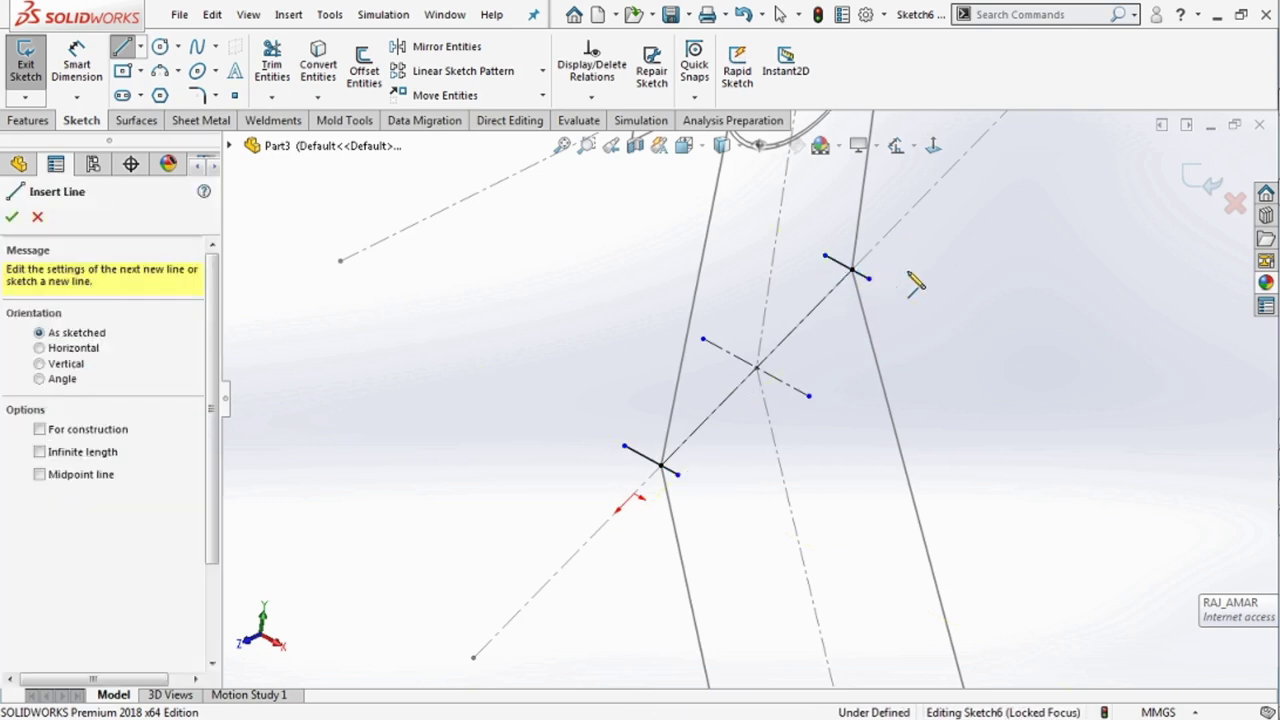
{"action": "key", "text": "Escape"}
Make the end-line endpoints symmetric about the short cross line and about the diagonal centerline.
{"action": "left_click", "coordinate": [874, 283]}
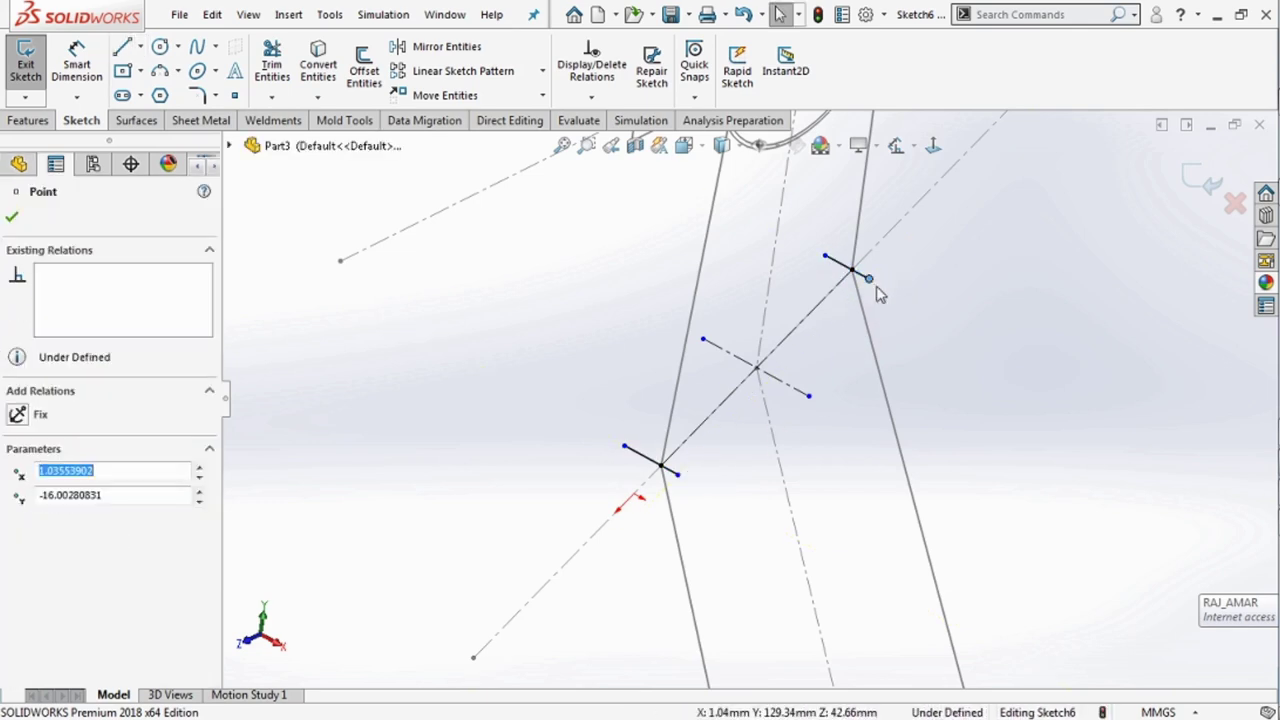
{"action": "left_click", "coordinate": [679, 477], "text": "ctrl"}
{"action": "left_click", "coordinate": [797, 396], "text": "ctrl"}
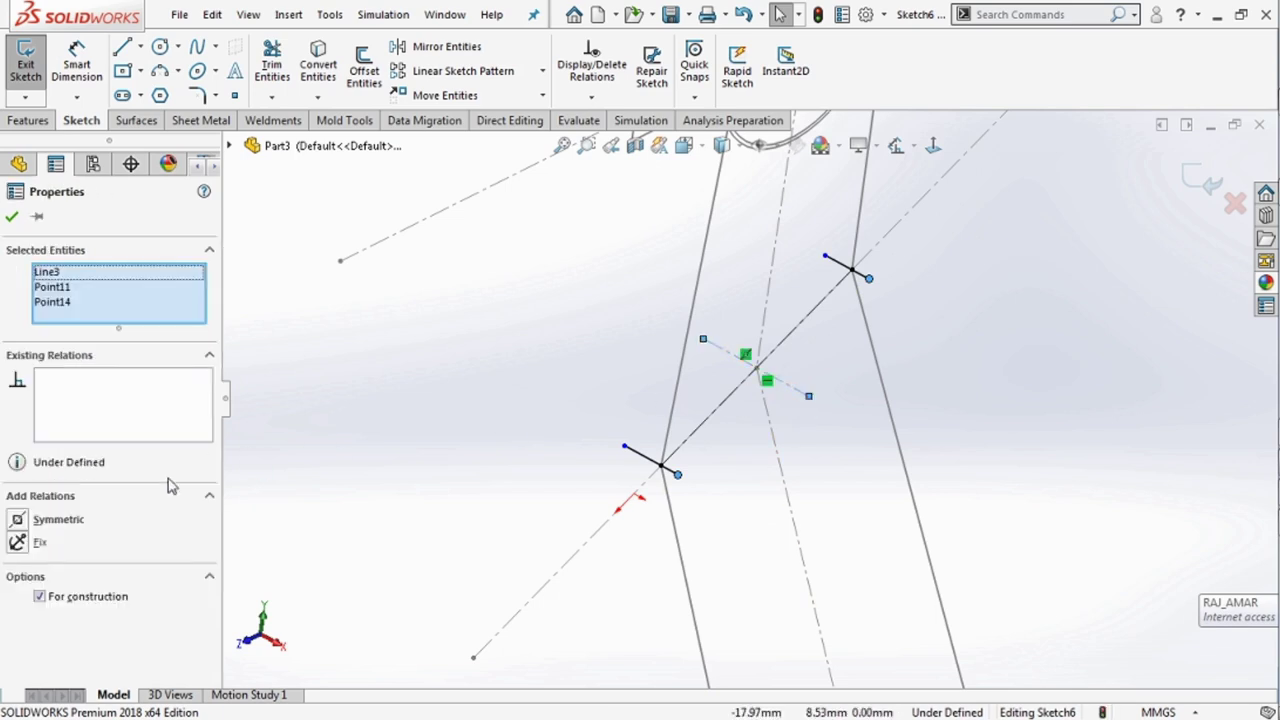
{"action": "left_click", "coordinate": [52, 521]}
{"action": "left_click", "coordinate": [297, 457]}
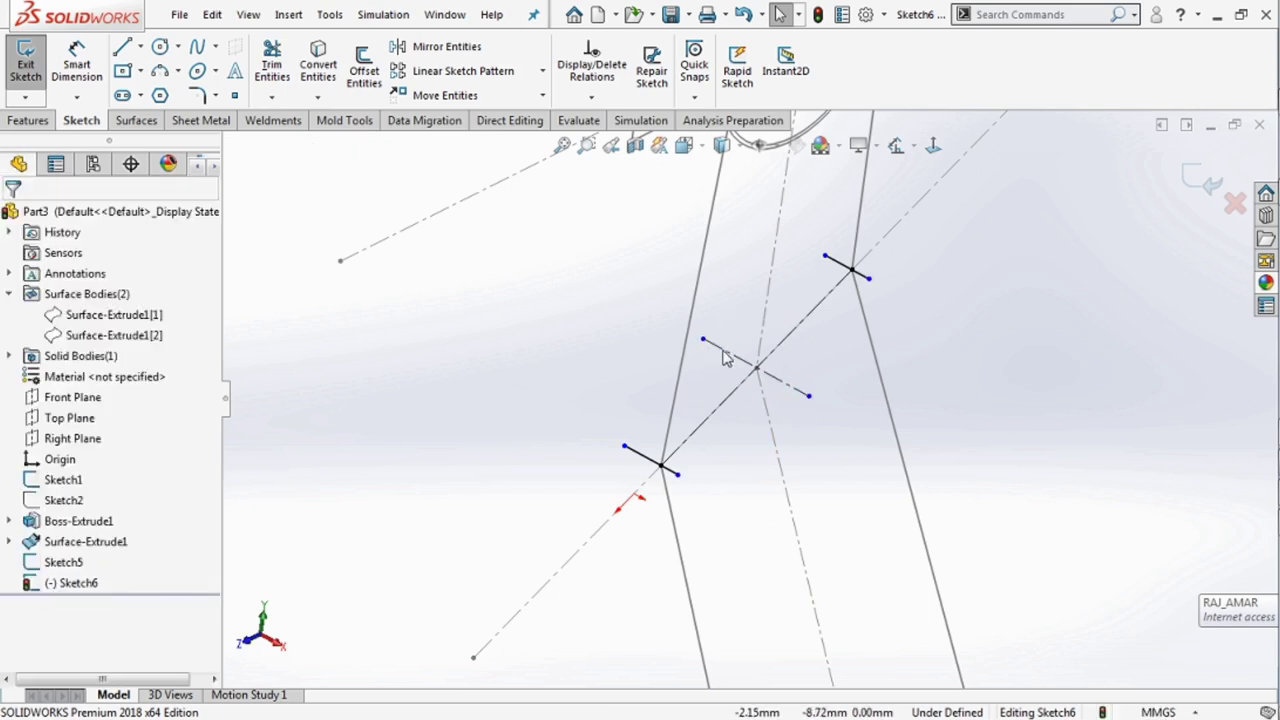
{"action": "left_click", "coordinate": [624, 447]}
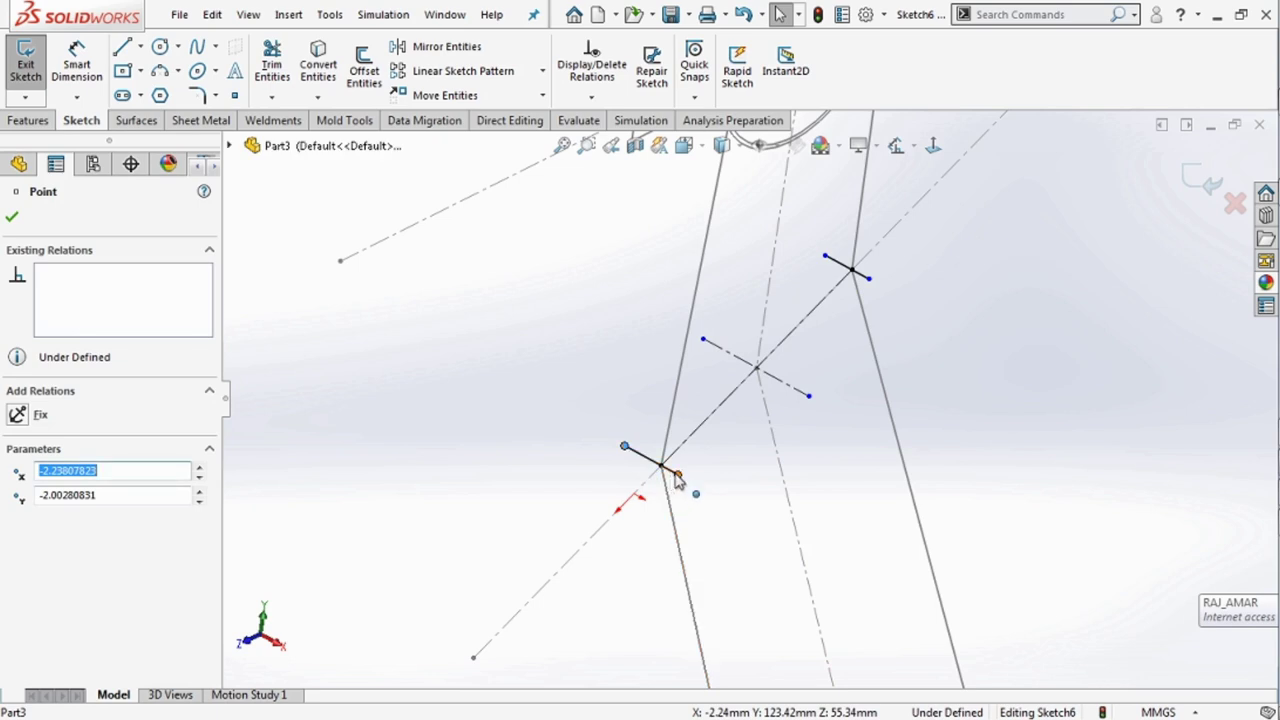
{"action": "left_click", "coordinate": [677, 474], "text": "ctrl"}
{"action": "left_click", "coordinate": [685, 448], "text": "ctrl"}
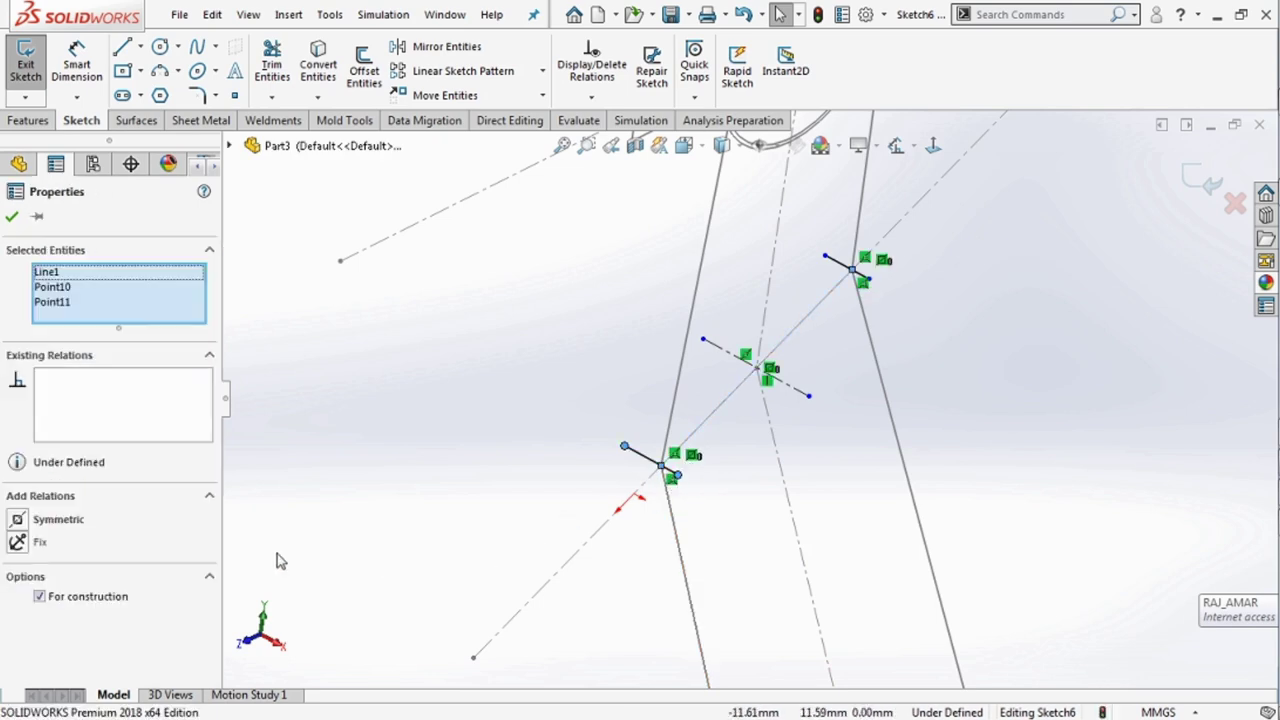
{"action": "left_click", "coordinate": [50, 518]}
{"action": "left_click", "coordinate": [237, 483]}
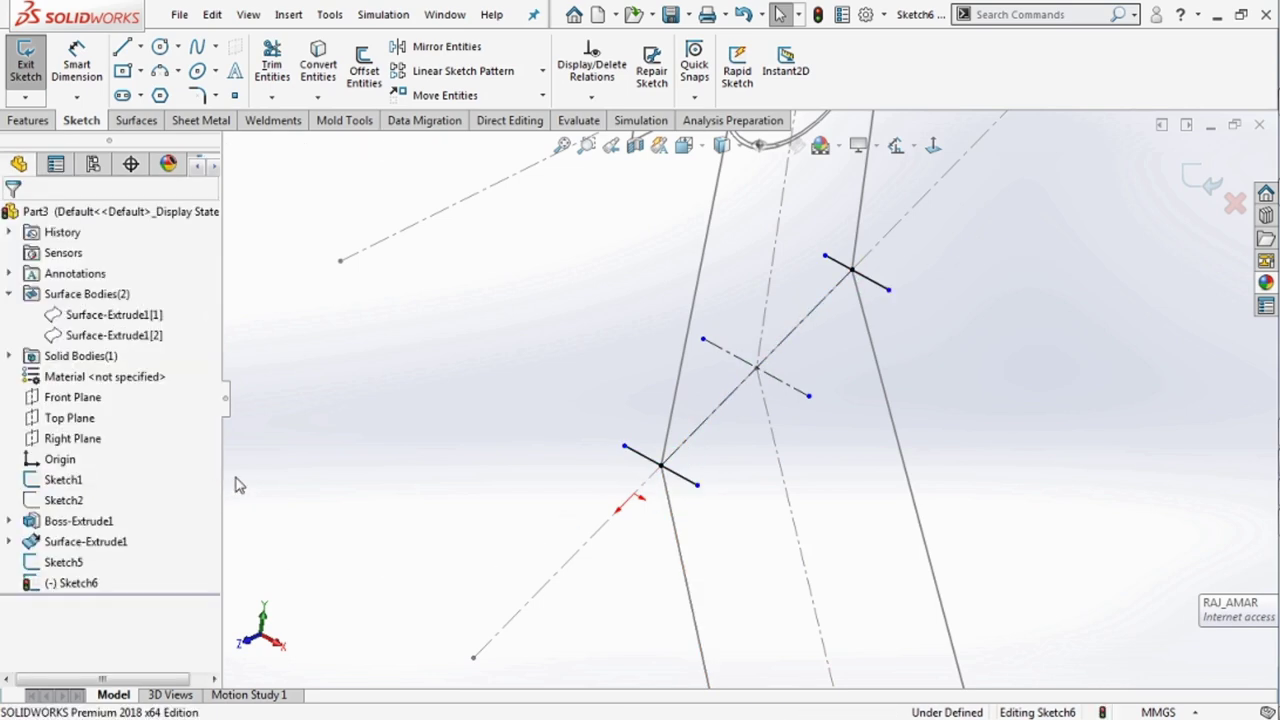
{"action": "left_click", "coordinate": [159, 71]}
Draw two three-point arcs joining the end-line tips into a closed lens-shaped profile.
{"action": "left_click", "coordinate": [624, 446]}
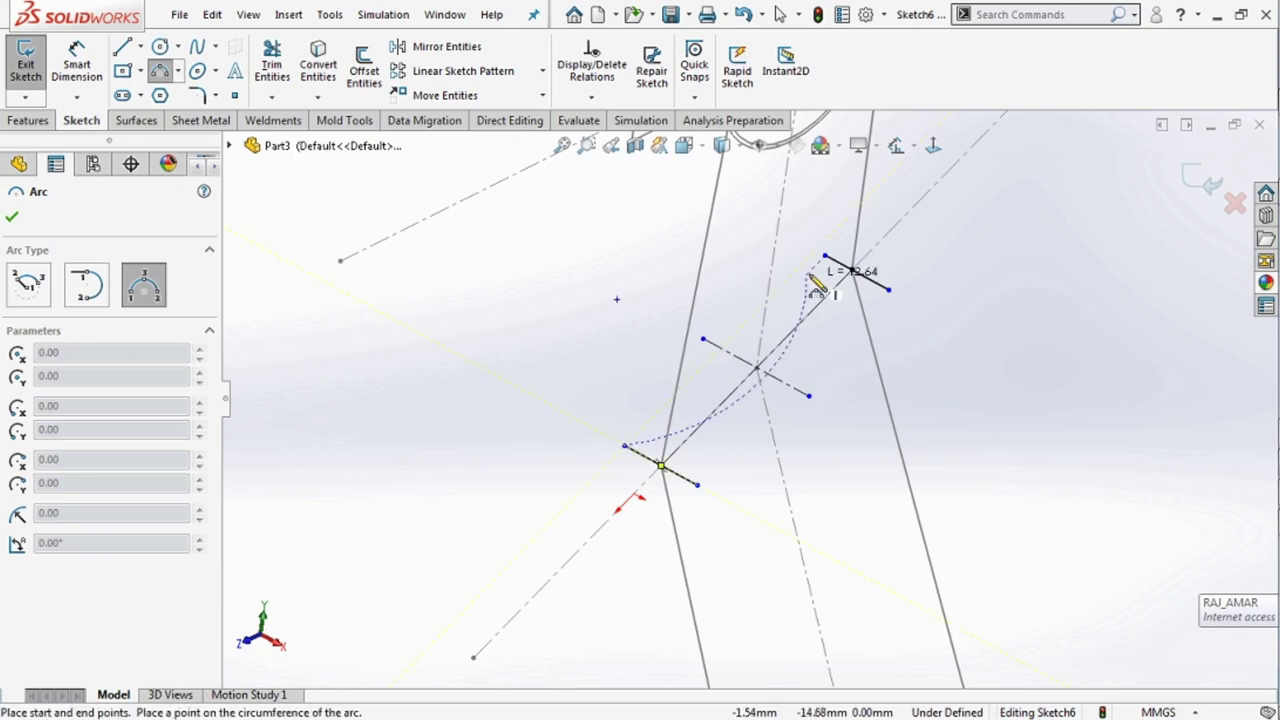
{"action": "left_click", "coordinate": [825, 257]}
{"action": "left_click", "coordinate": [740, 306]}
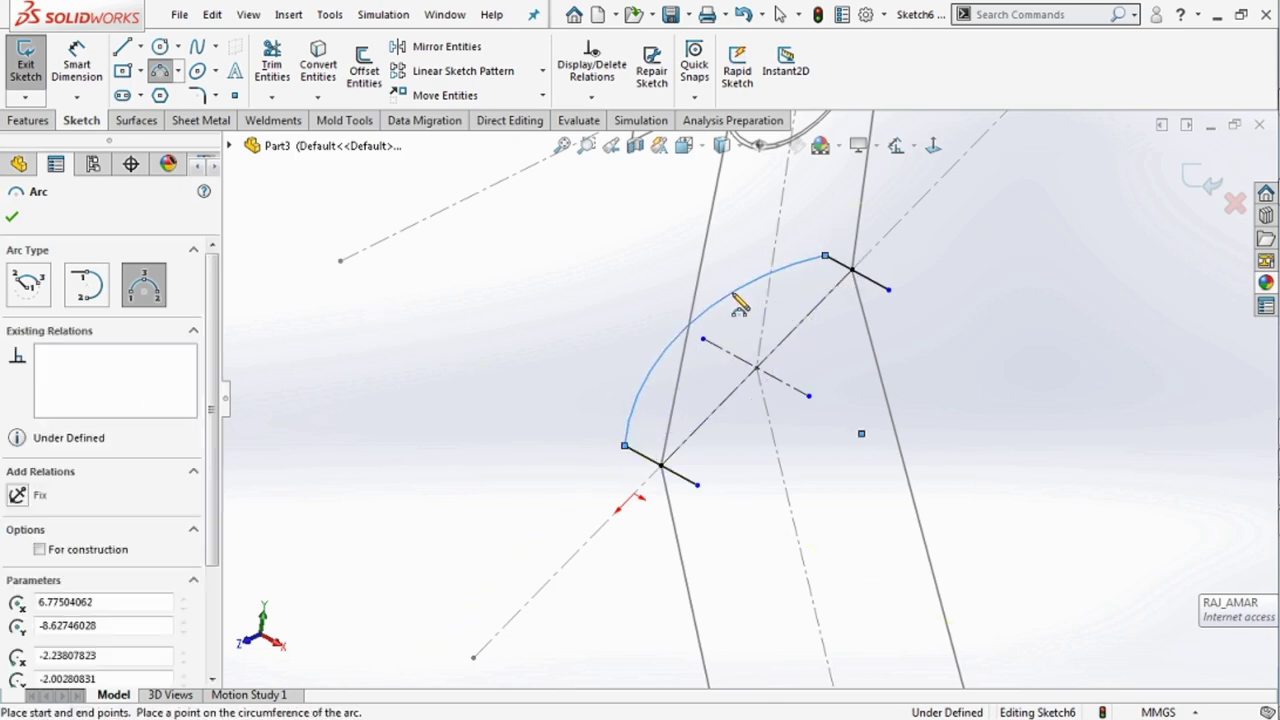
{"action": "left_click", "coordinate": [697, 485]}
{"action": "left_click", "coordinate": [888, 290]}
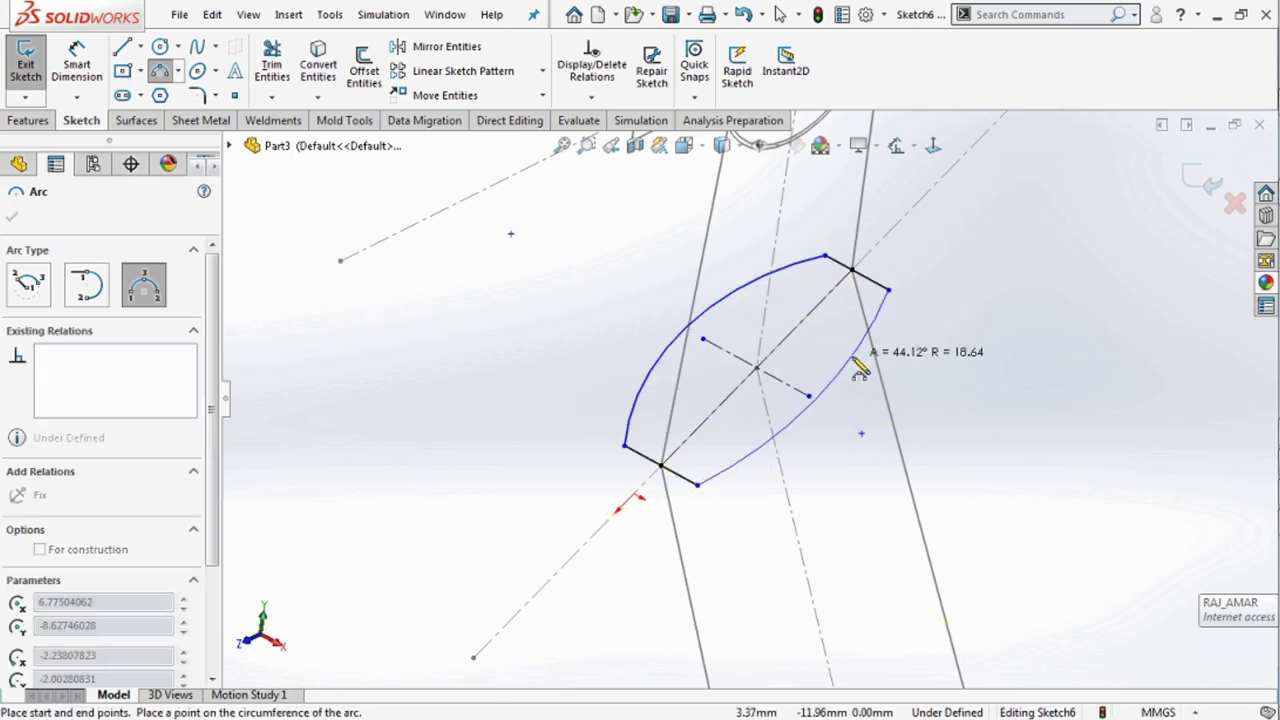
{"action": "left_click", "coordinate": [858, 345]}
{"action": "key", "text": "Escape"}
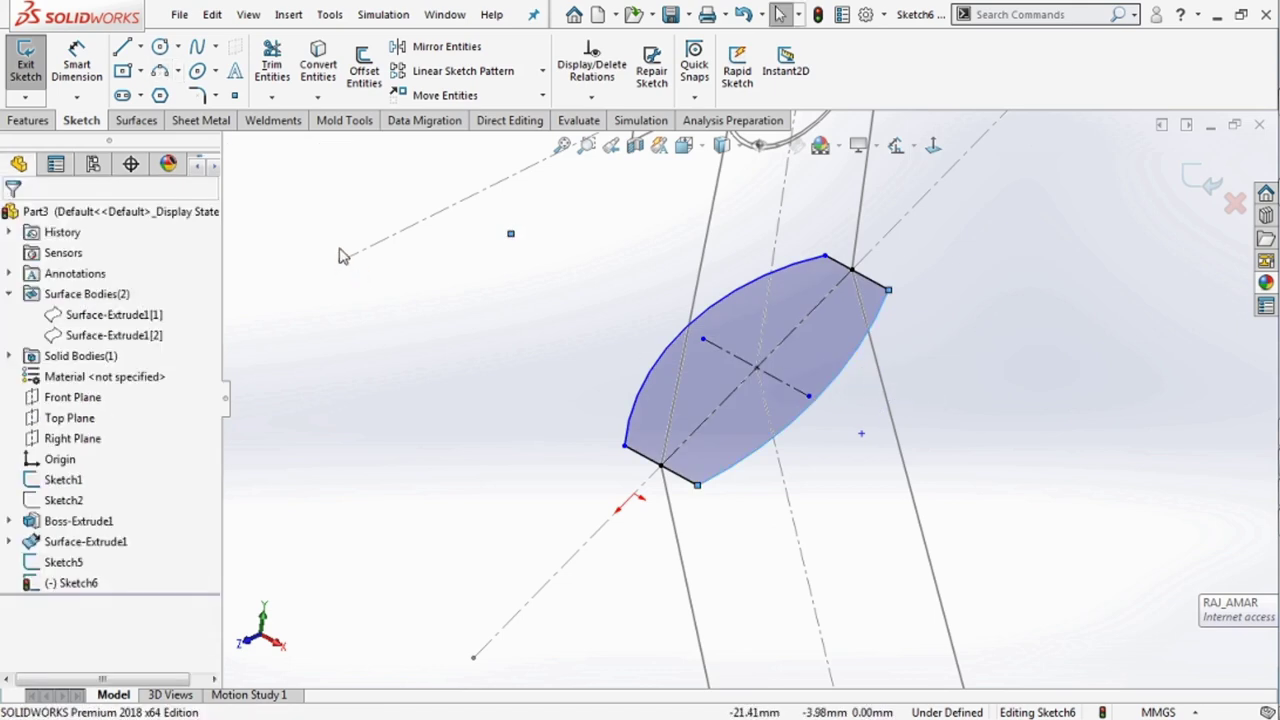
Make the two arc centres symmetric about the diagonal, then check the Section Z-Z reference drawing.
{"action": "left_click", "coordinate": [511, 233]}
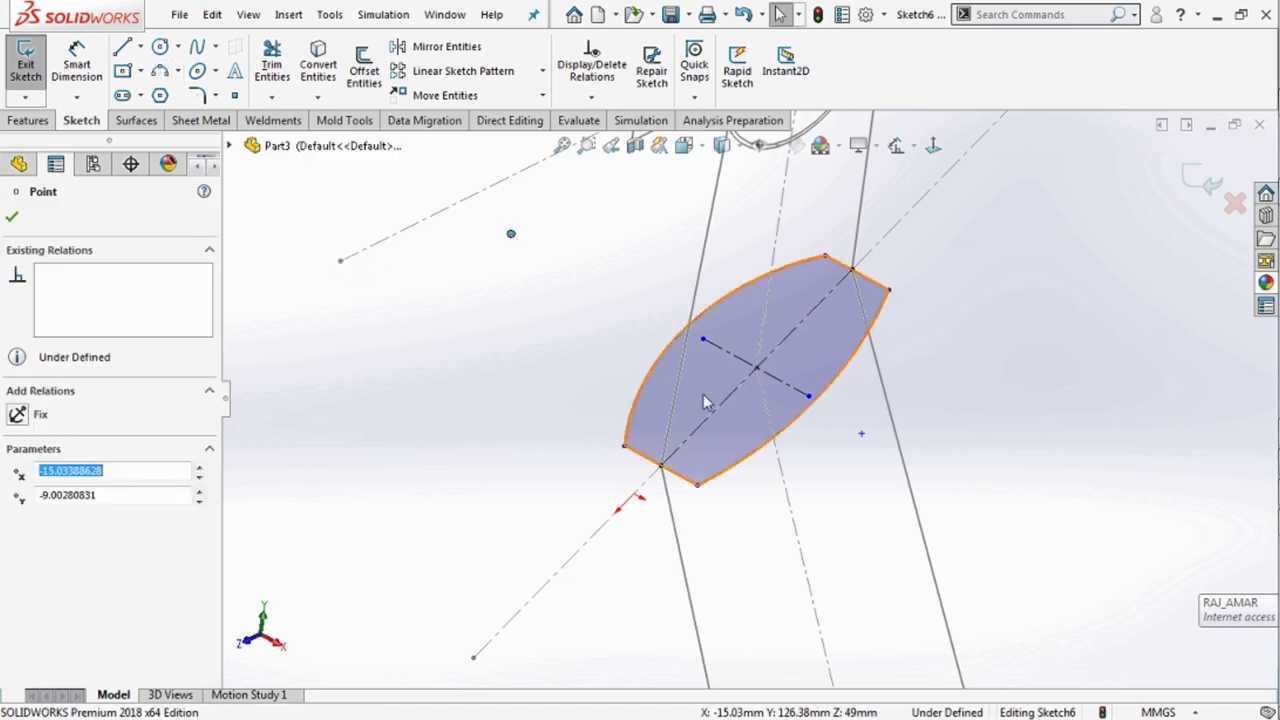
{"action": "left_click", "coordinate": [861, 434], "text": "ctrl"}
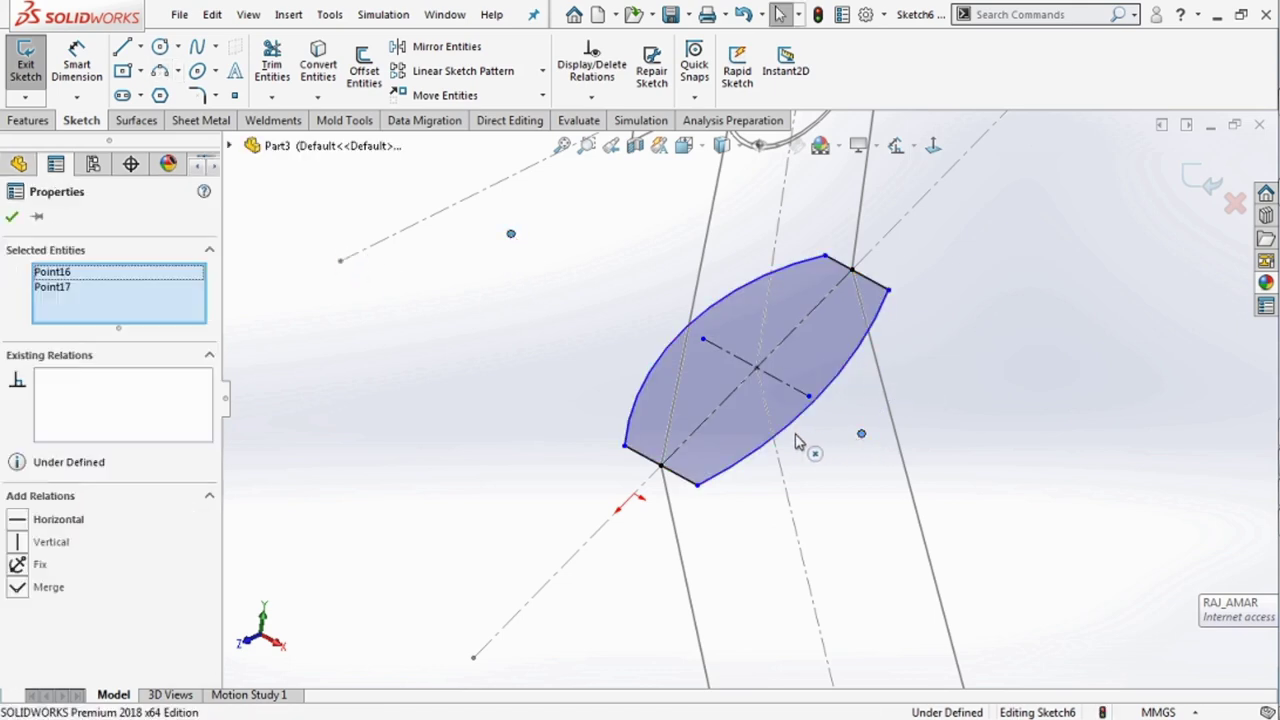
{"action": "left_click", "coordinate": [707, 419], "text": "ctrl"}
{"action": "left_click", "coordinate": [65, 520]}
{"action": "left_click", "coordinate": [295, 476]}
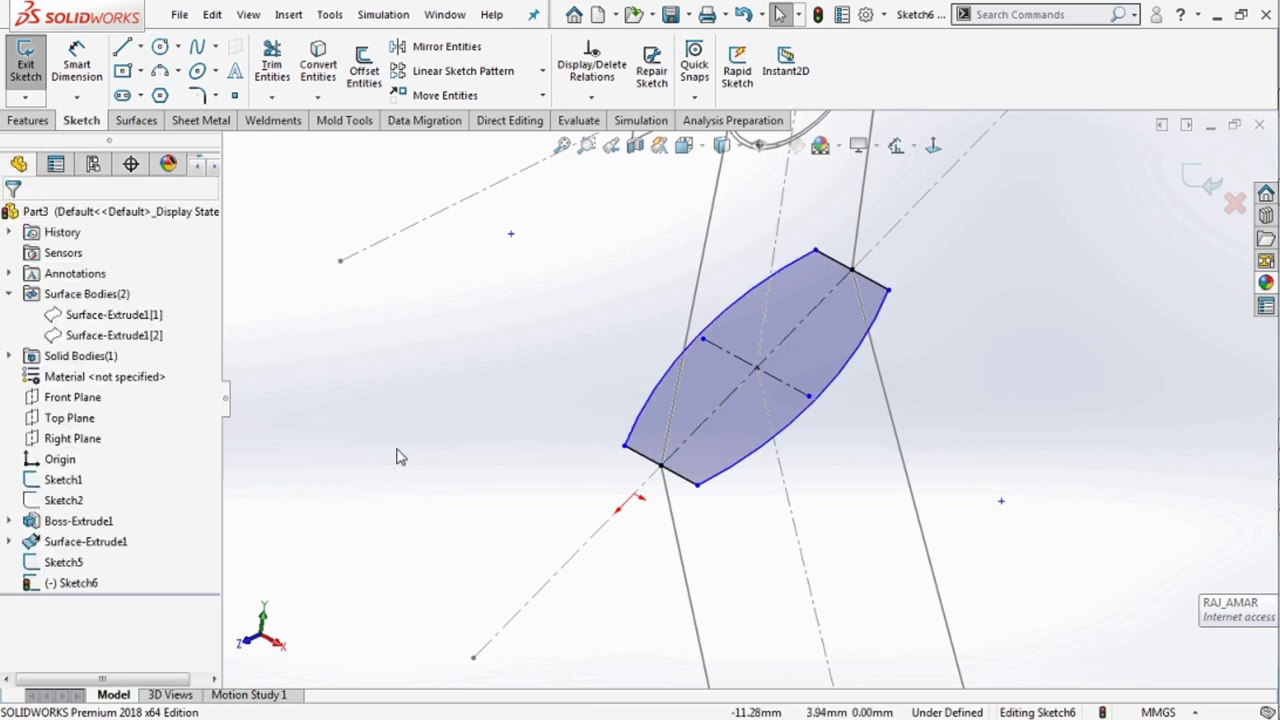
{"action": "right_click_drag", "start_coordinate": [441, 476], "coordinate": [438, 380]}
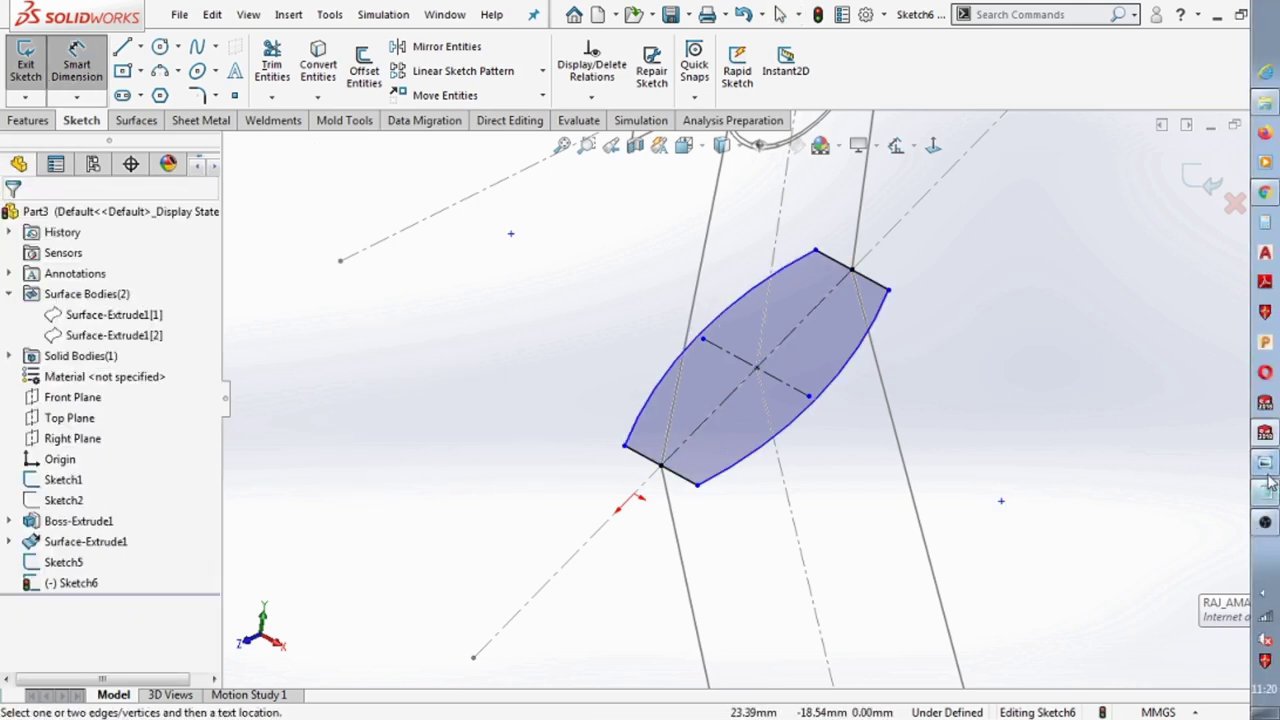
{"action": "left_click", "coordinate": [1268, 476]}
{"action": "scroll", "coordinate": [1078, 458], "scroll_direction": "down", "scroll_amount": 3}
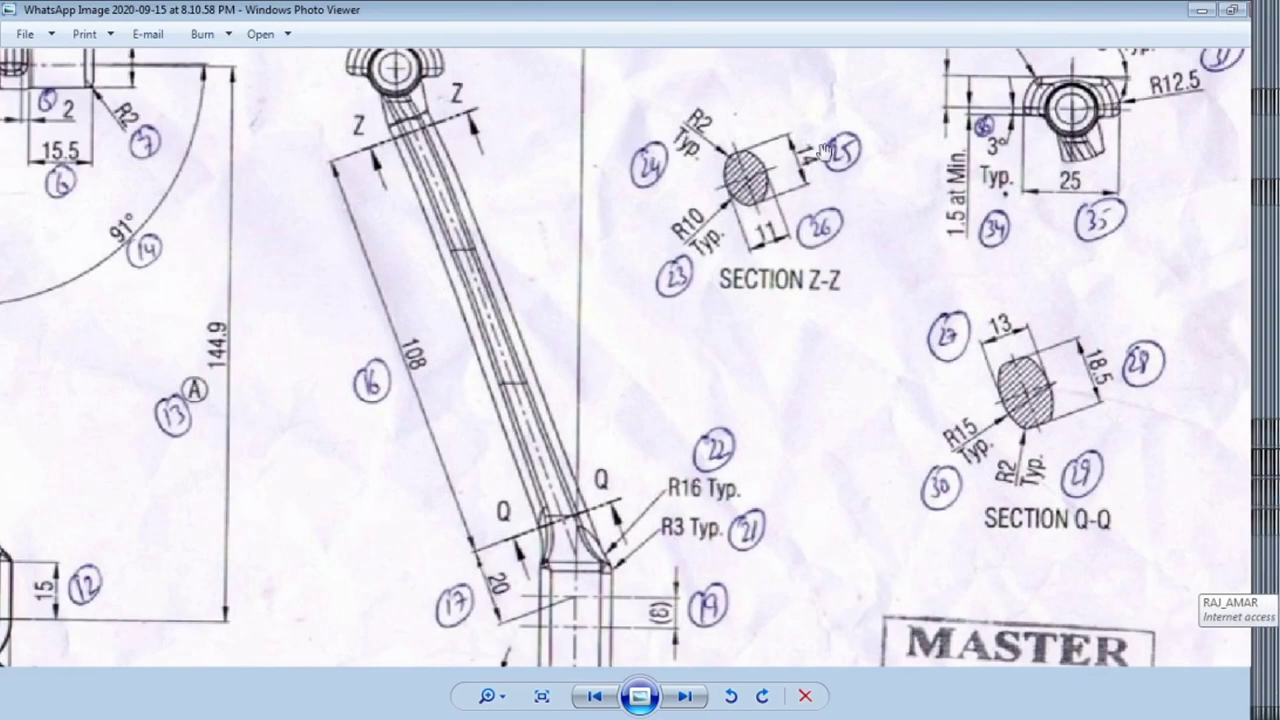
{"action": "scroll", "coordinate": [728, 255], "scroll_direction": "up", "scroll_amount": 3}
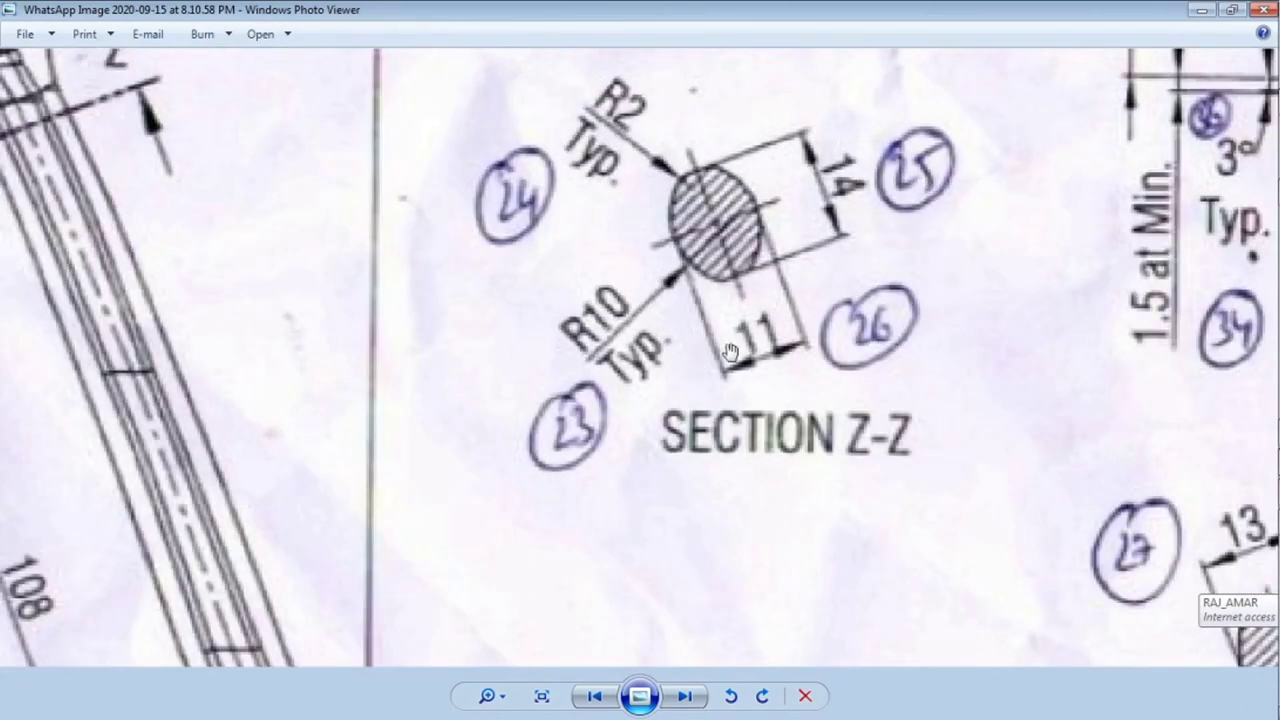
{"action": "left_click", "coordinate": [1200, 17]}
Dimension the gap between the two arcs at Min arc condition and set it to 11 mm.
{"action": "right_click_drag", "start_coordinate": [529, 362], "coordinate": [652, 352]}
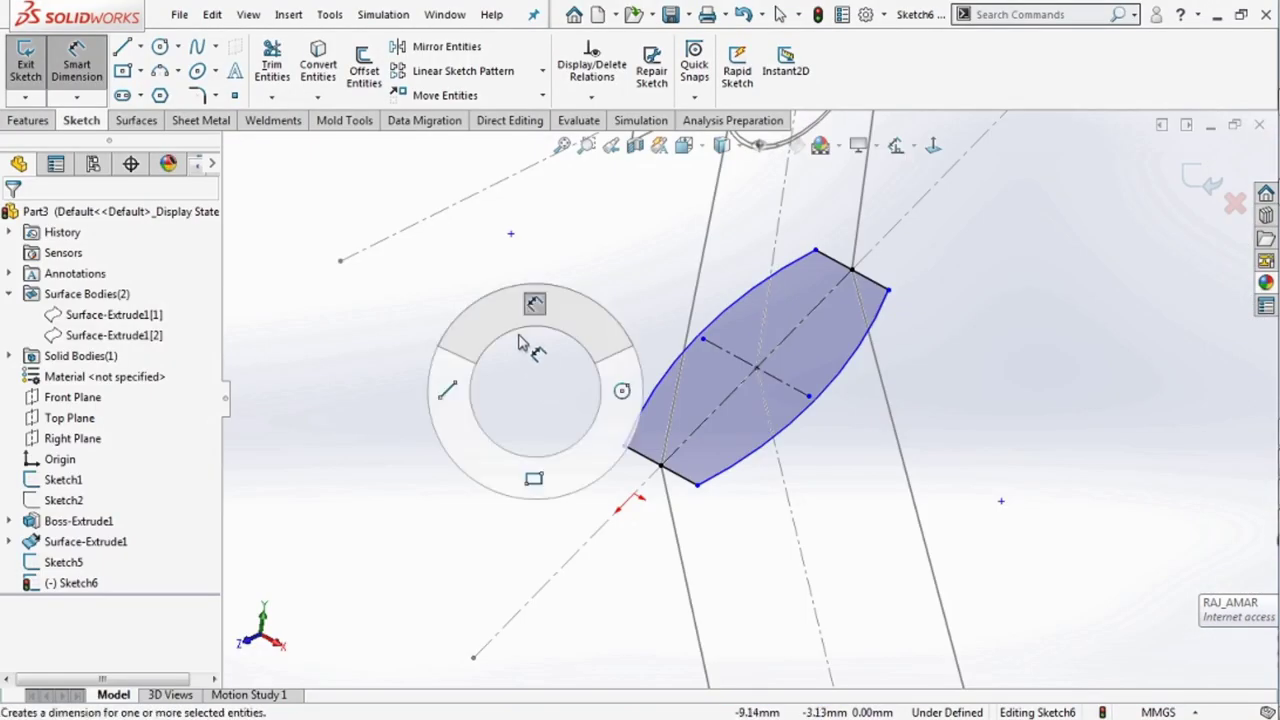
{"action": "left_click", "coordinate": [76, 62]}
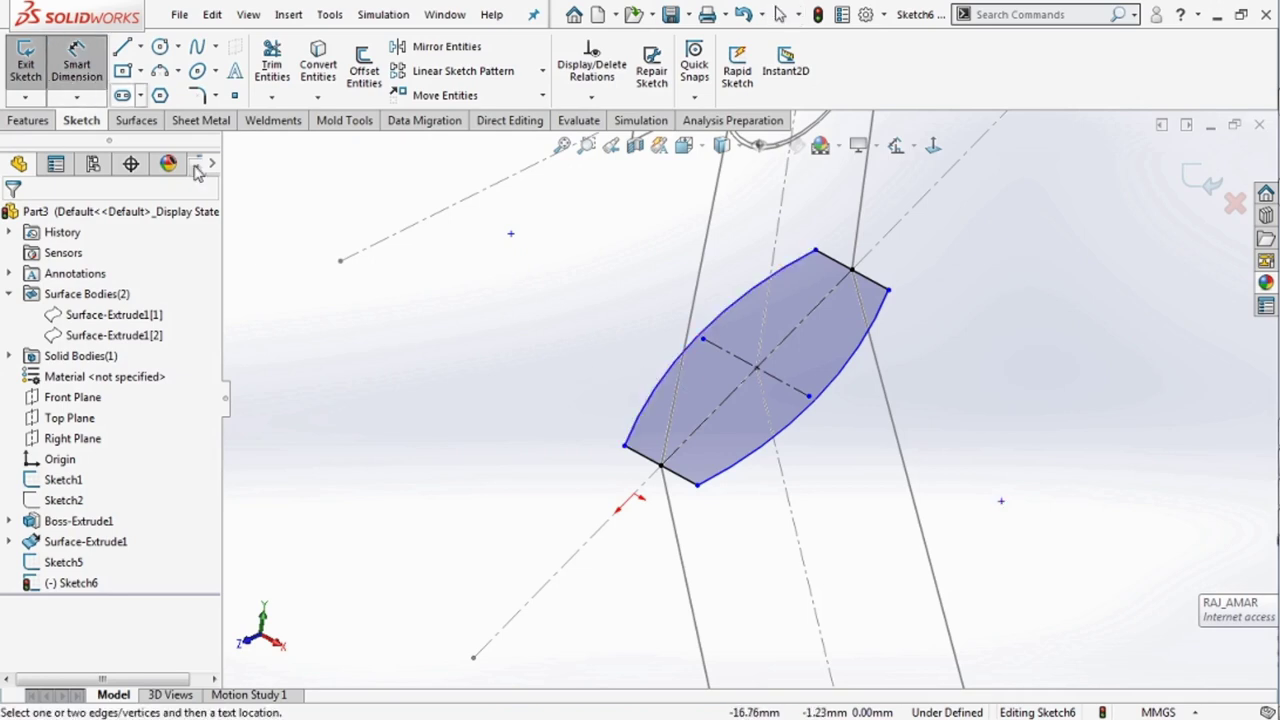
{"action": "left_click", "coordinate": [680, 367]}
{"action": "left_click", "coordinate": [762, 452]}
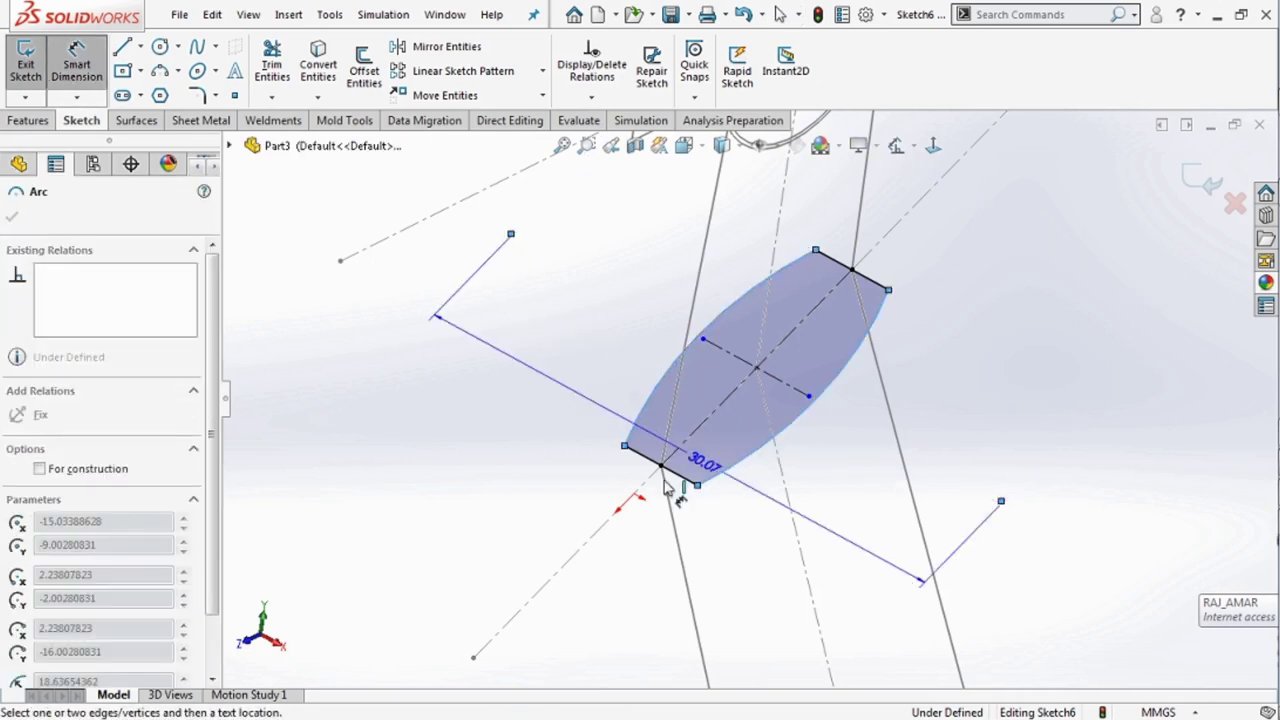
{"action": "left_click", "coordinate": [502, 474]}
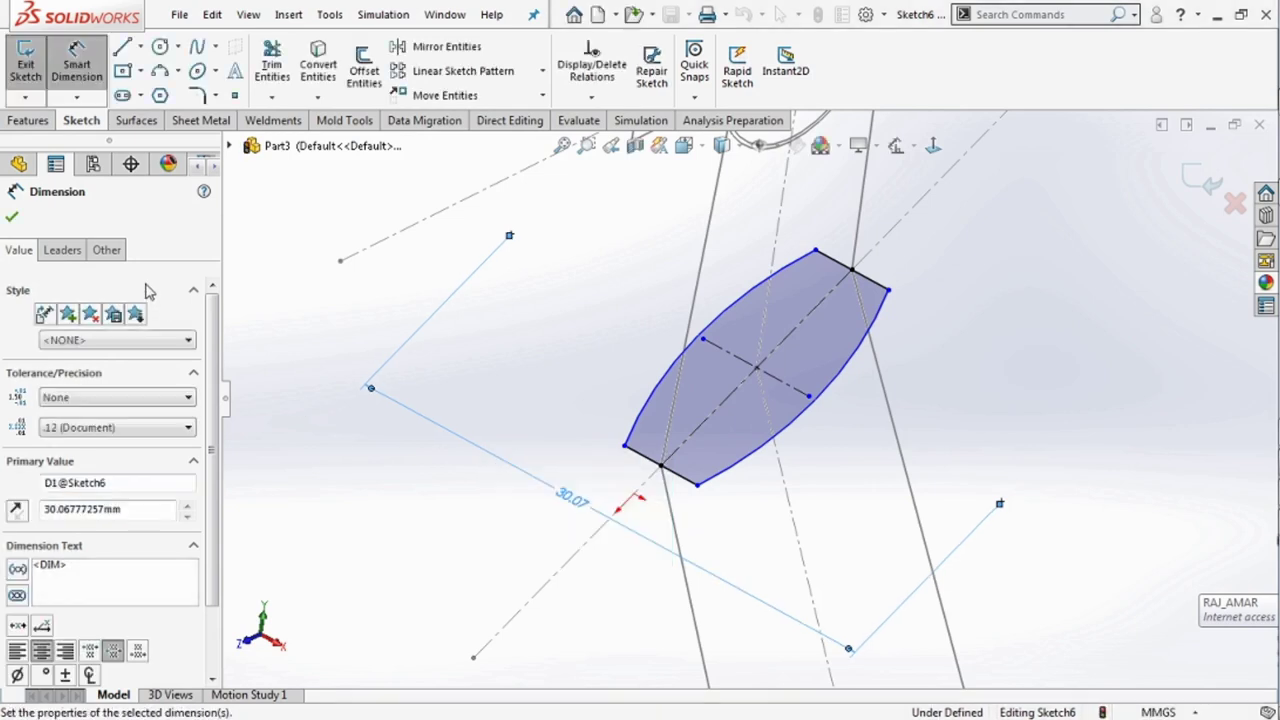
{"action": "left_click", "coordinate": [493, 490]}
{"action": "left_click", "coordinate": [60, 250]}
{"action": "scroll", "coordinate": [137, 388], "scroll_direction": "down", "scroll_amount": 3}
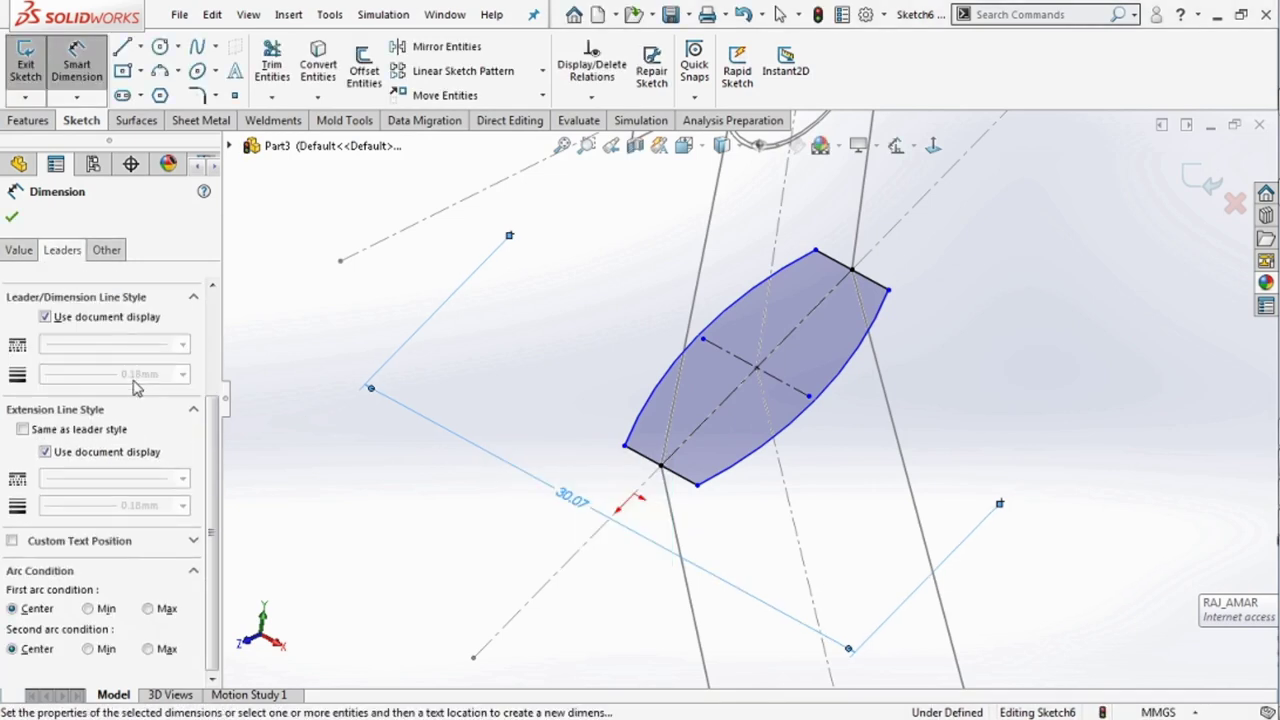
{"action": "left_click", "coordinate": [88, 608]}
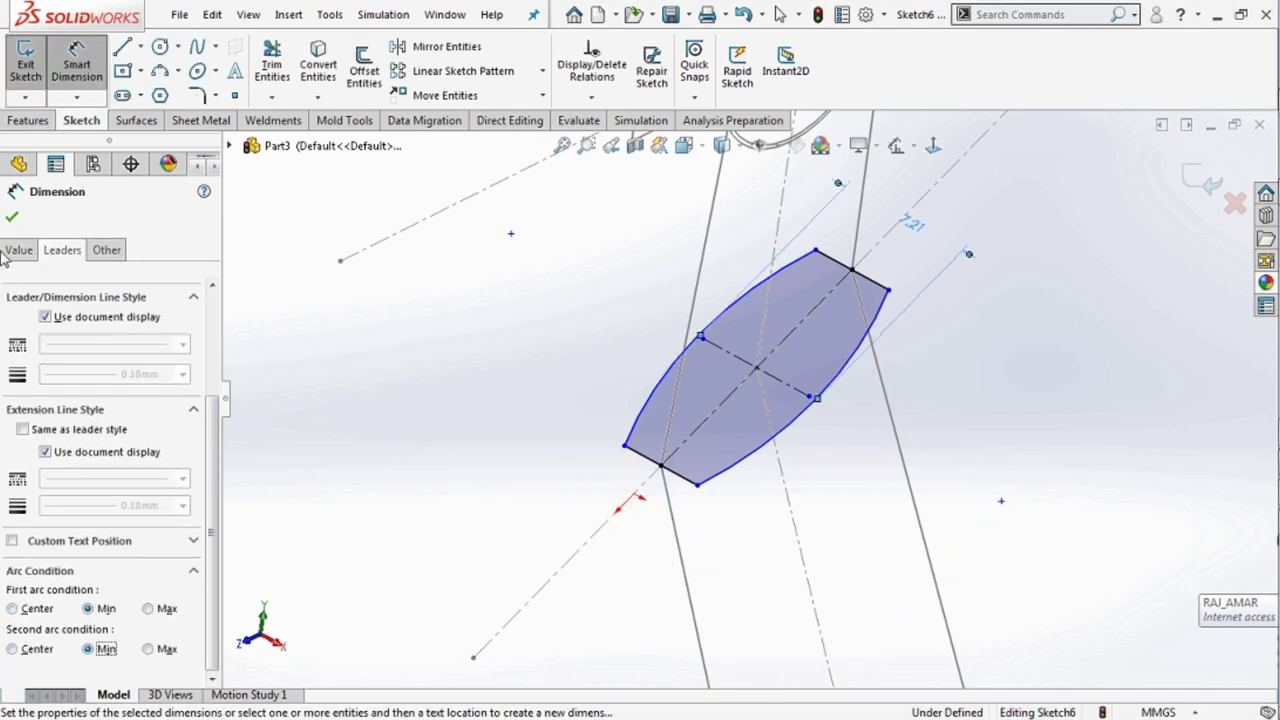
{"action": "left_click", "coordinate": [11, 219]}
{"action": "double_click", "coordinate": [912, 256]}
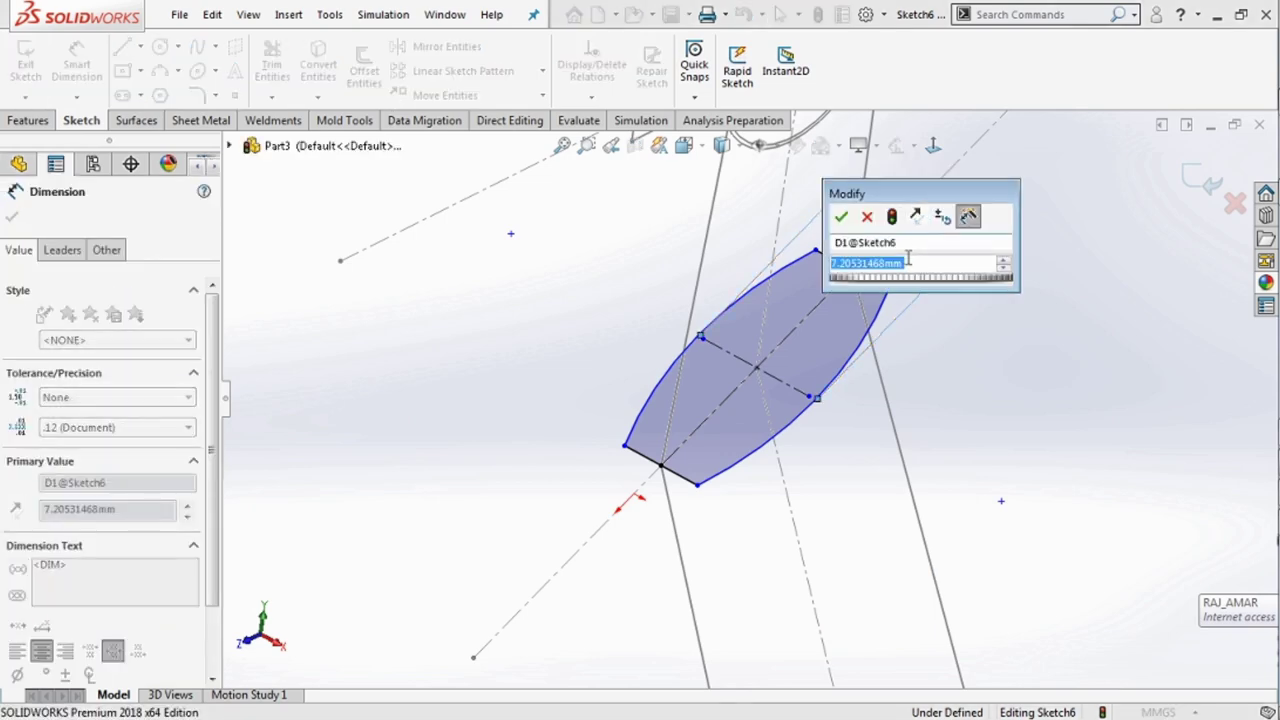
{"action": "type", "text": "11"}
{"action": "key", "text": "Return"}
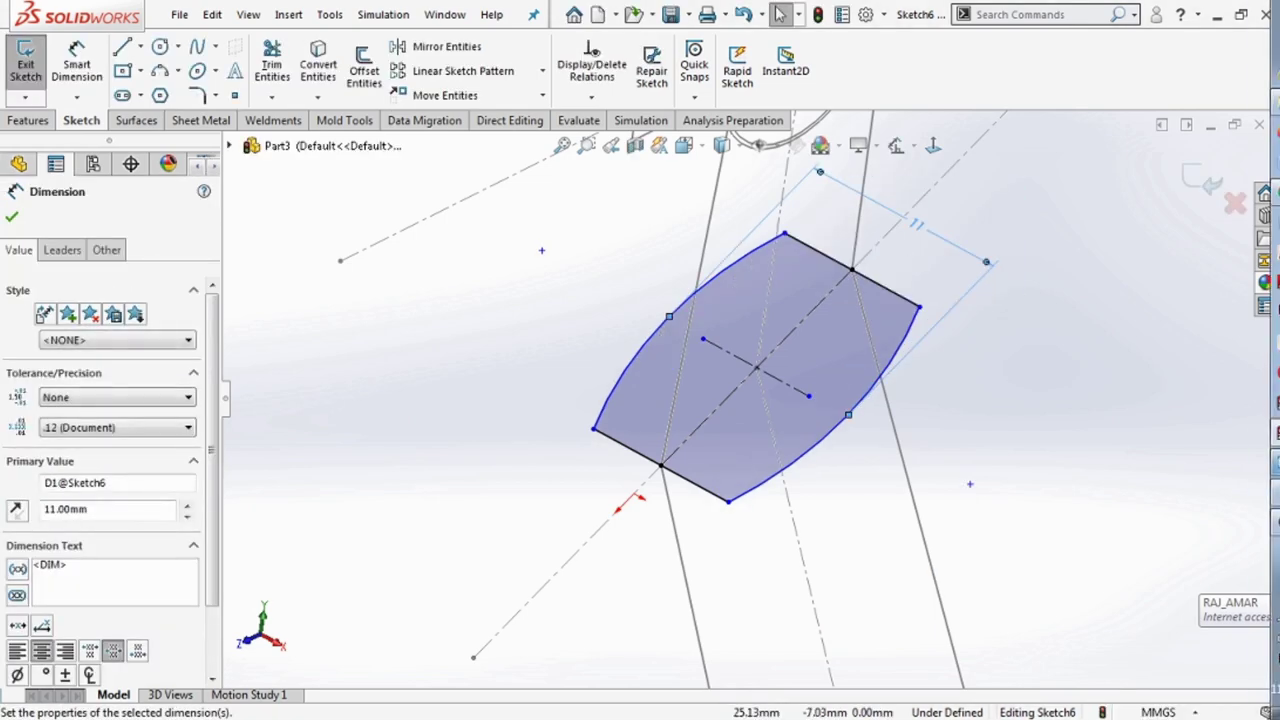
Dimension the right arc's radius as 10 mm, checking against the Section Z-Z drawing.
{"action": "left_click", "coordinate": [1268, 468]}
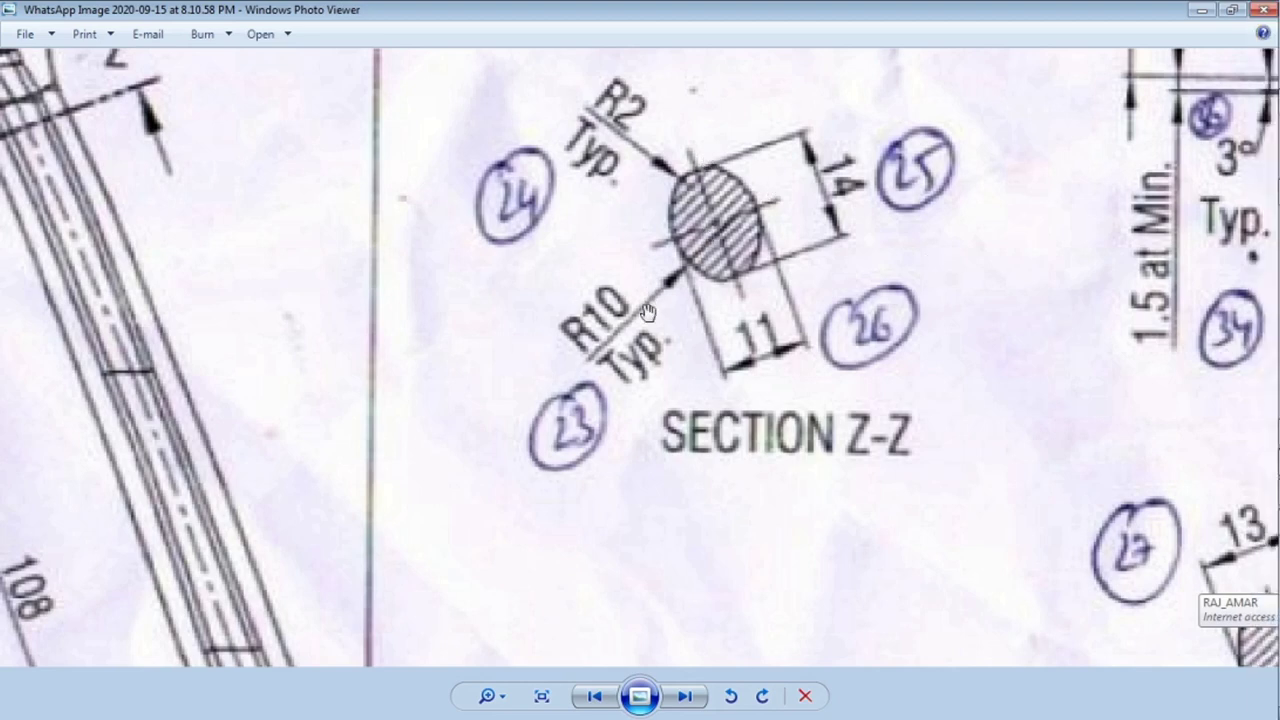
{"action": "left_click", "coordinate": [1204, 11]}
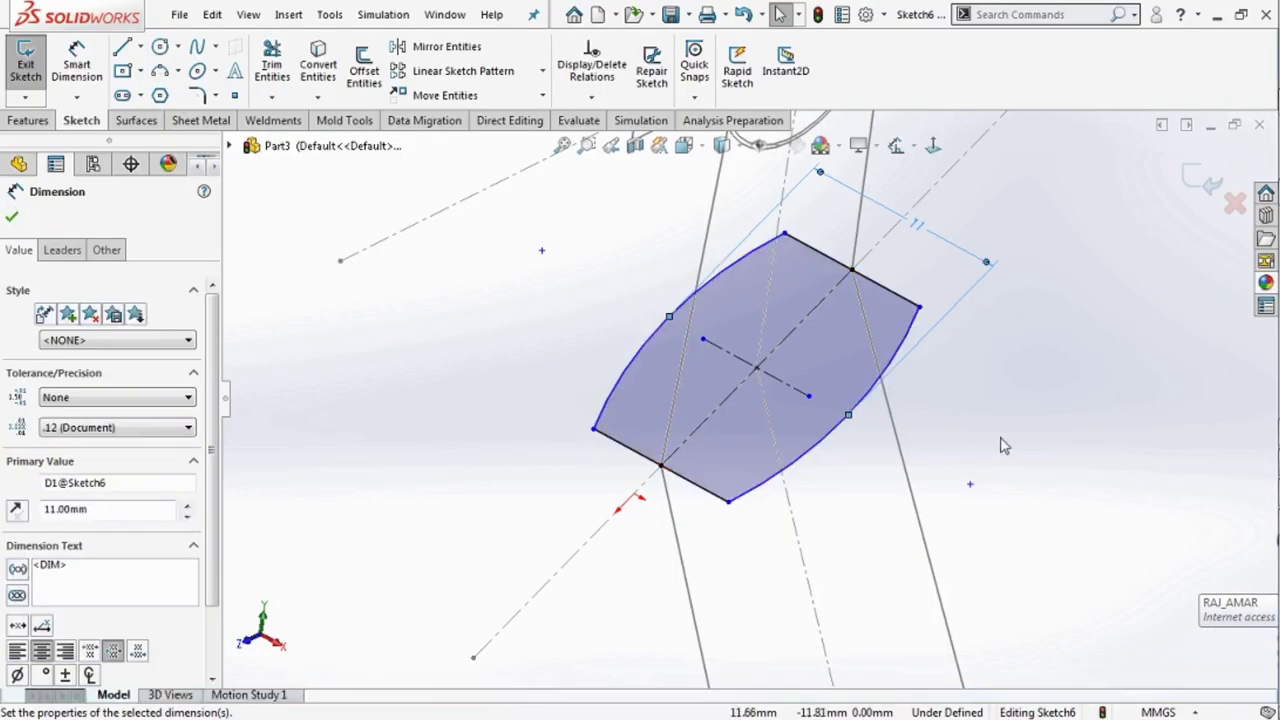
{"action": "left_click", "coordinate": [828, 450]}
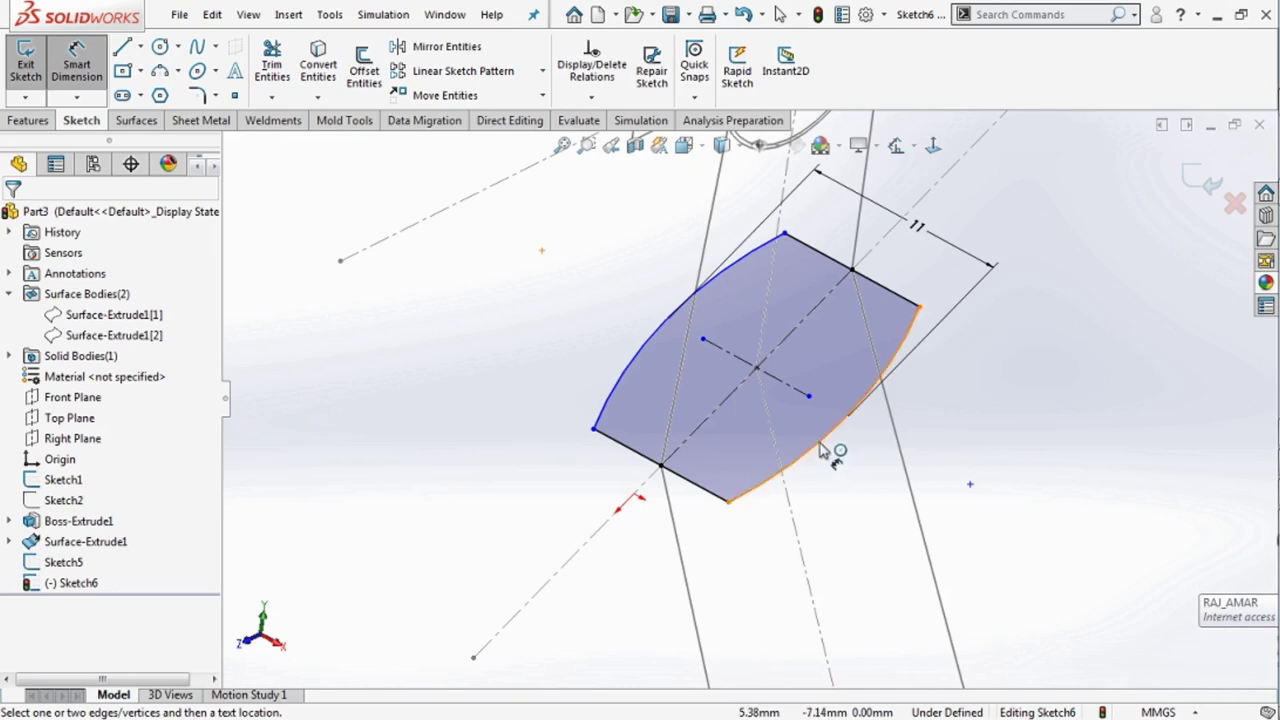
{"action": "left_click", "coordinate": [840, 465]}
{"action": "type", "text": "10"}
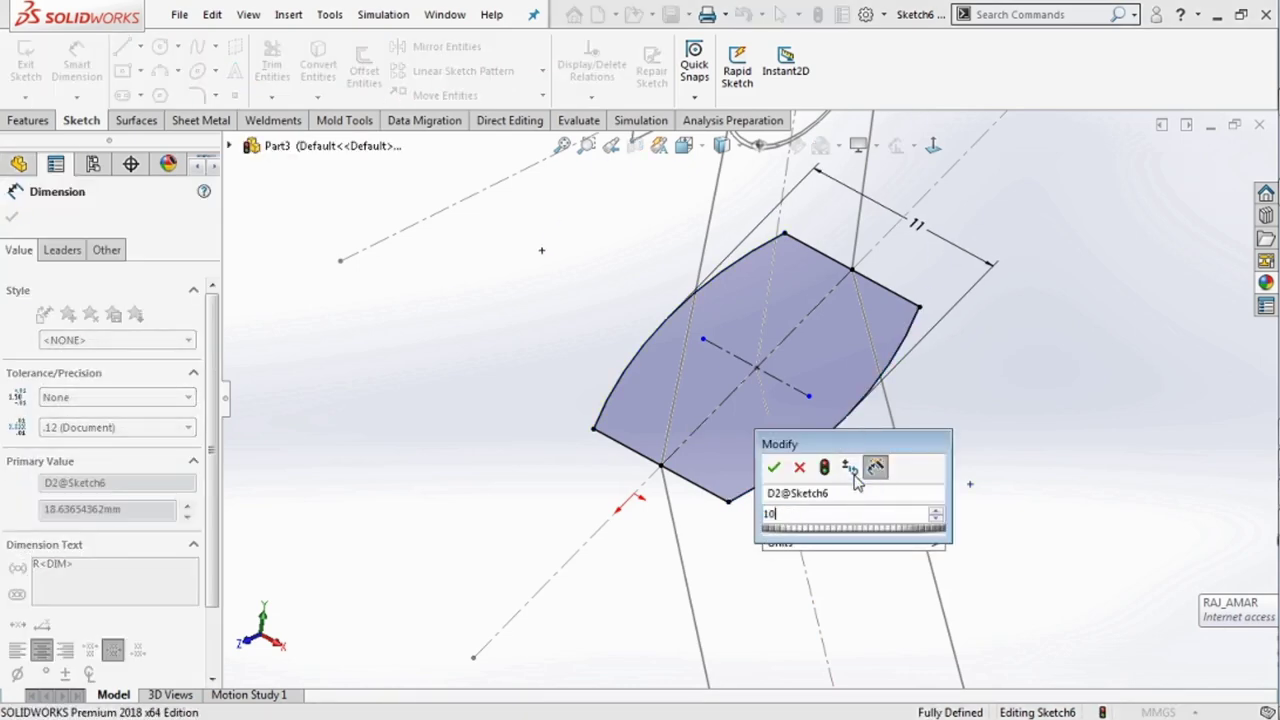
{"action": "key", "text": "Return"}
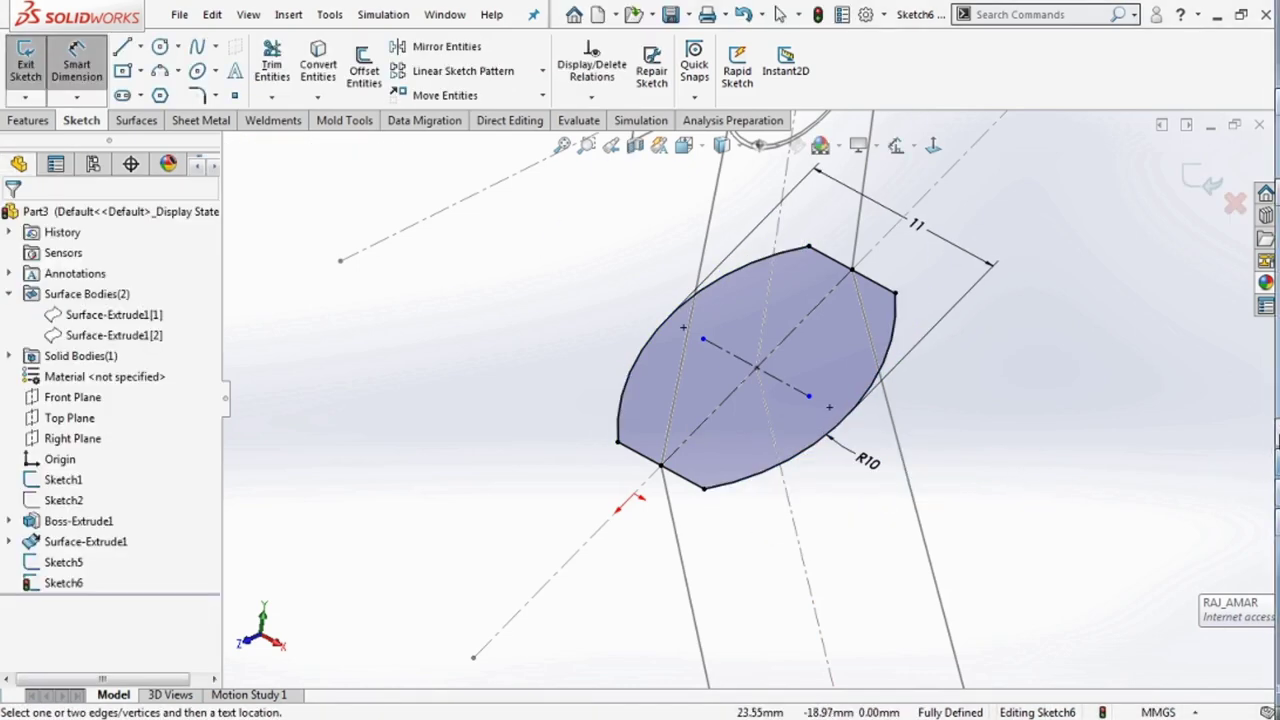
{"action": "mouse_move", "coordinate": [1277, 440]}
{"action": "left_click", "coordinate": [1270, 462]}
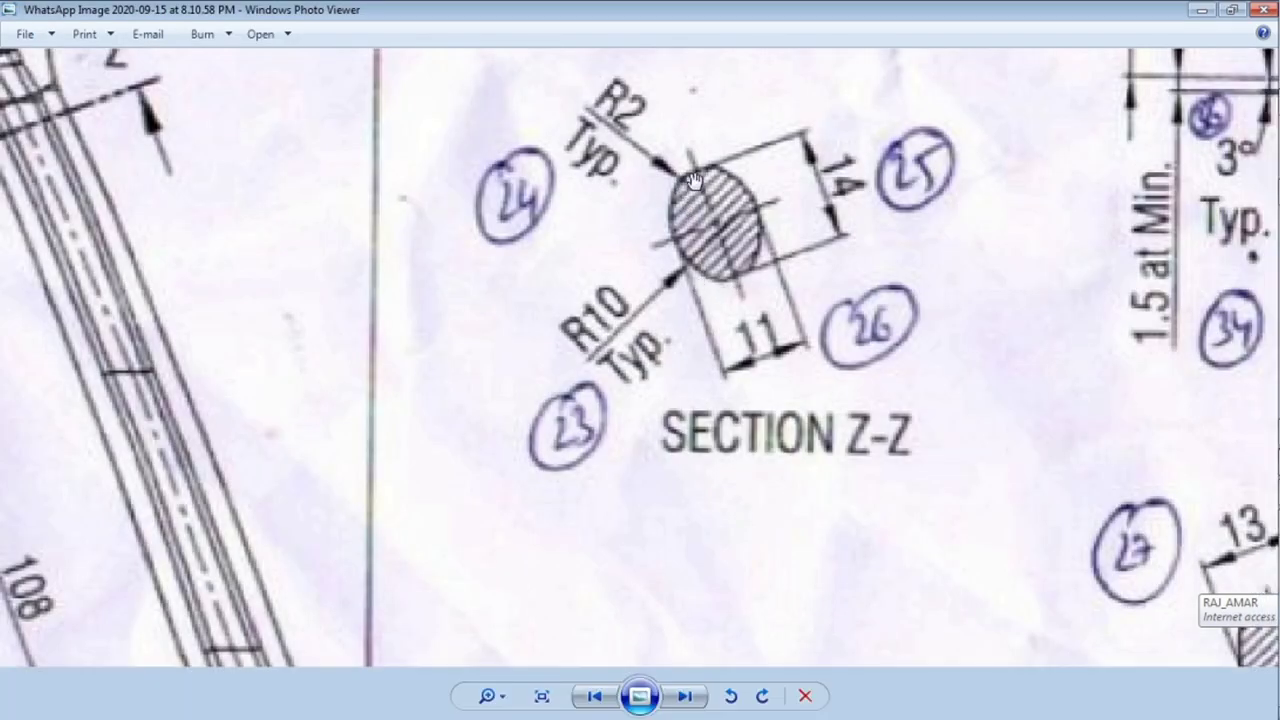
{"action": "left_click", "coordinate": [1200, 10]}
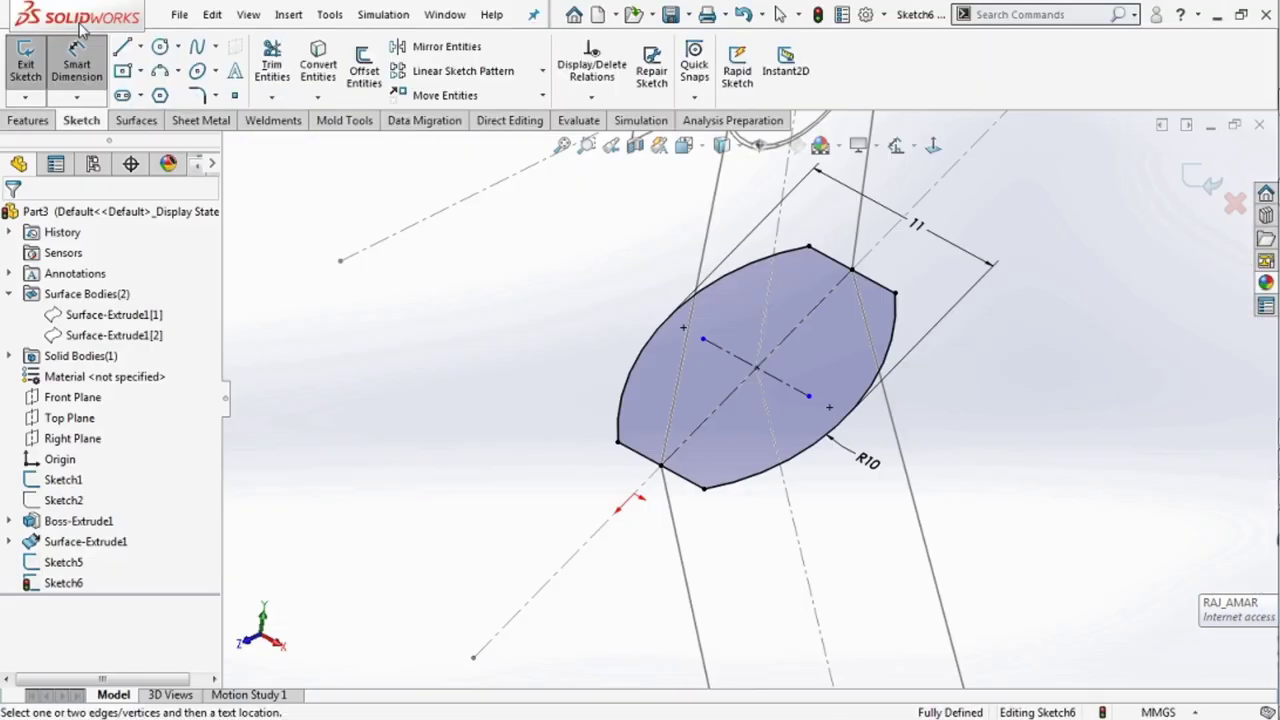
Fillet the left, top, right and bottom corners of the lens profile at 2 mm.
{"action": "left_click", "coordinate": [197, 95]}
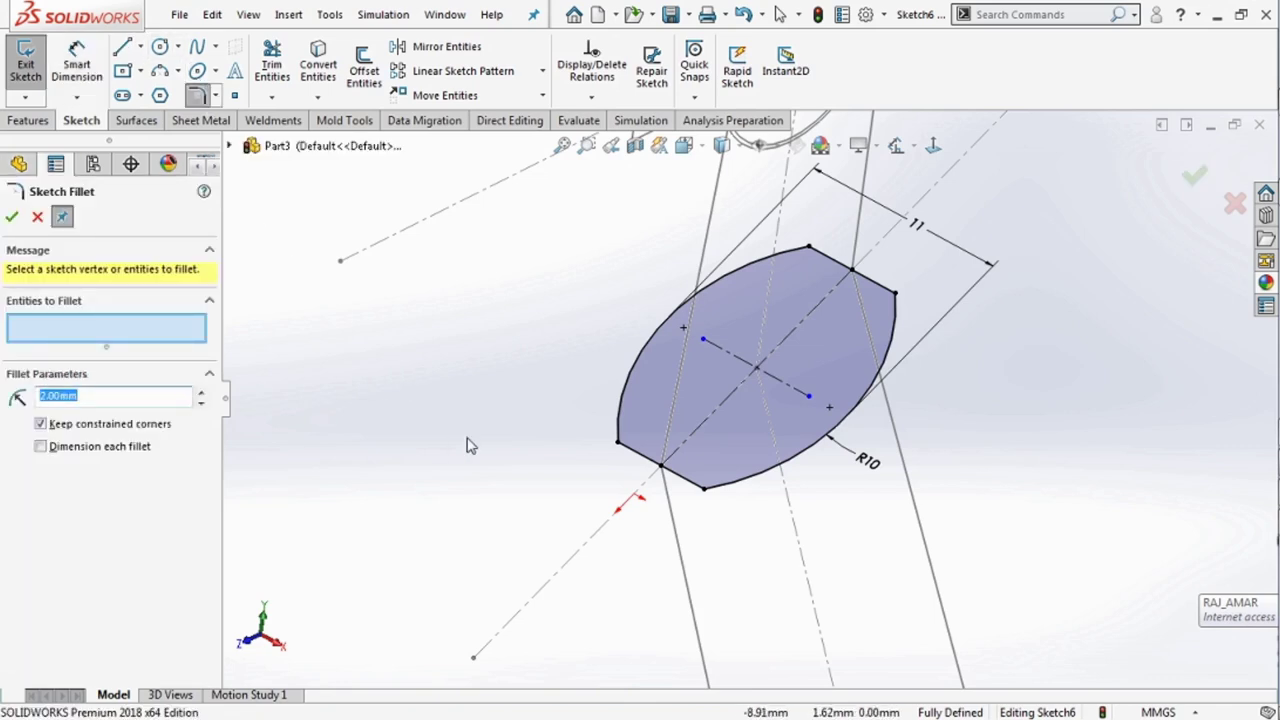
{"action": "left_click", "coordinate": [618, 439]}
{"action": "left_click", "coordinate": [808, 247]}
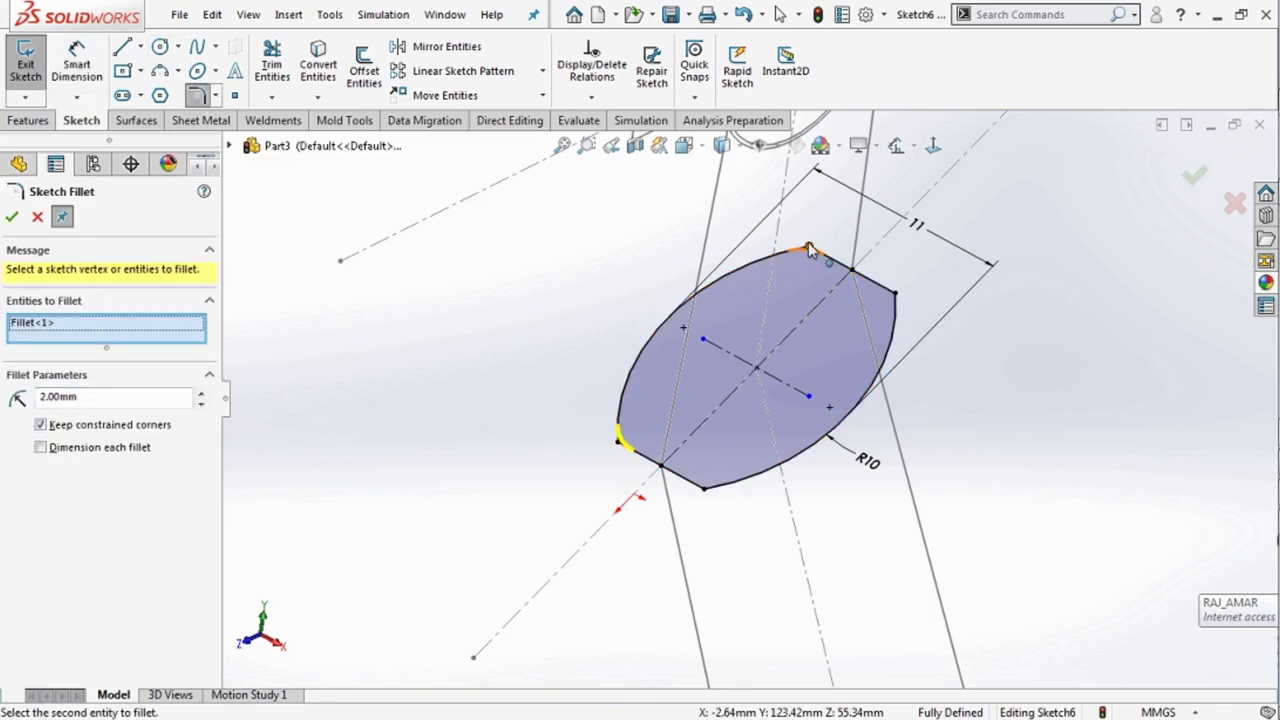
{"action": "left_click", "coordinate": [895, 292]}
{"action": "left_click", "coordinate": [708, 489]}
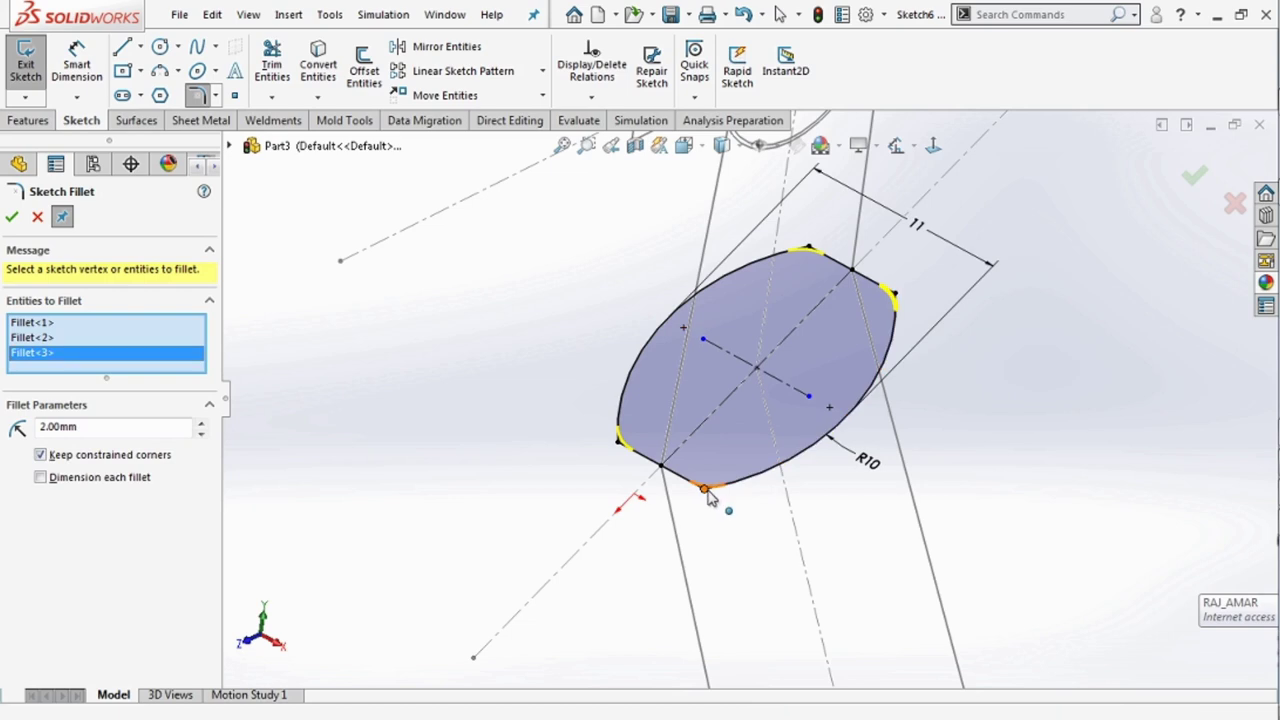
{"action": "left_click", "coordinate": [12, 216]}
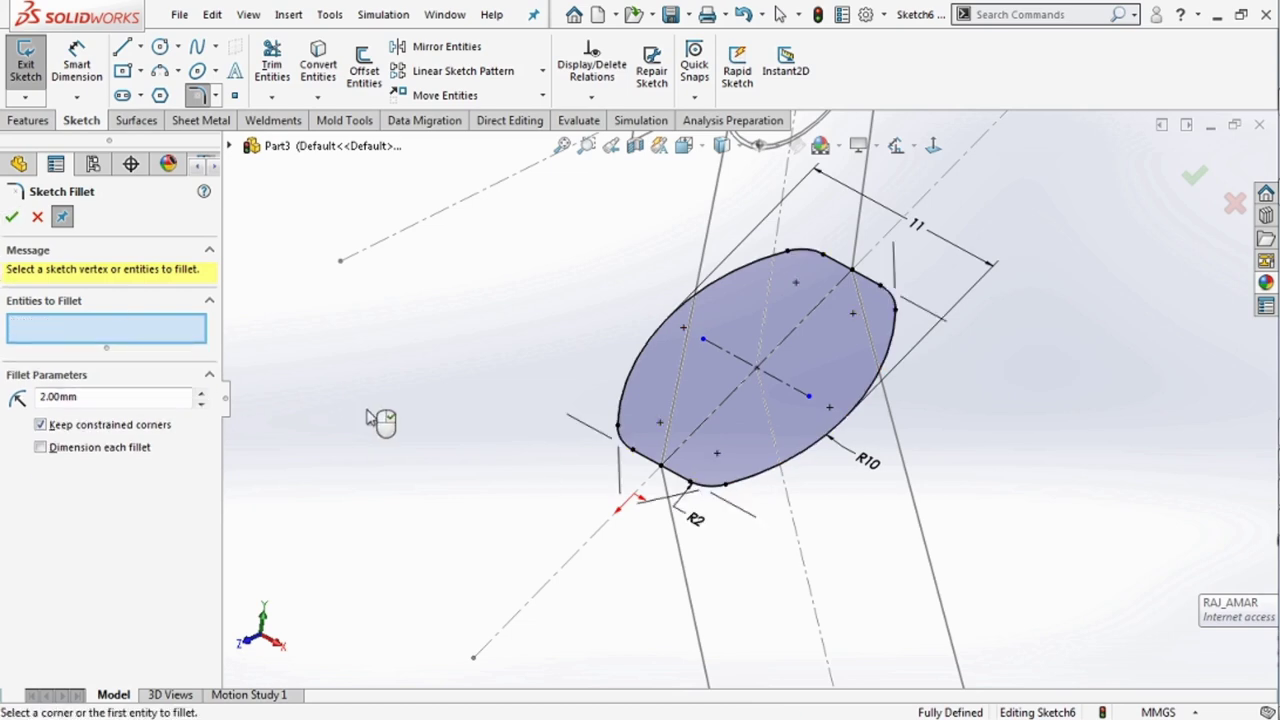
{"action": "left_click", "coordinate": [37, 216]}
{"action": "scroll", "coordinate": [740, 410], "scroll_direction": "up", "scroll_amount": 2}
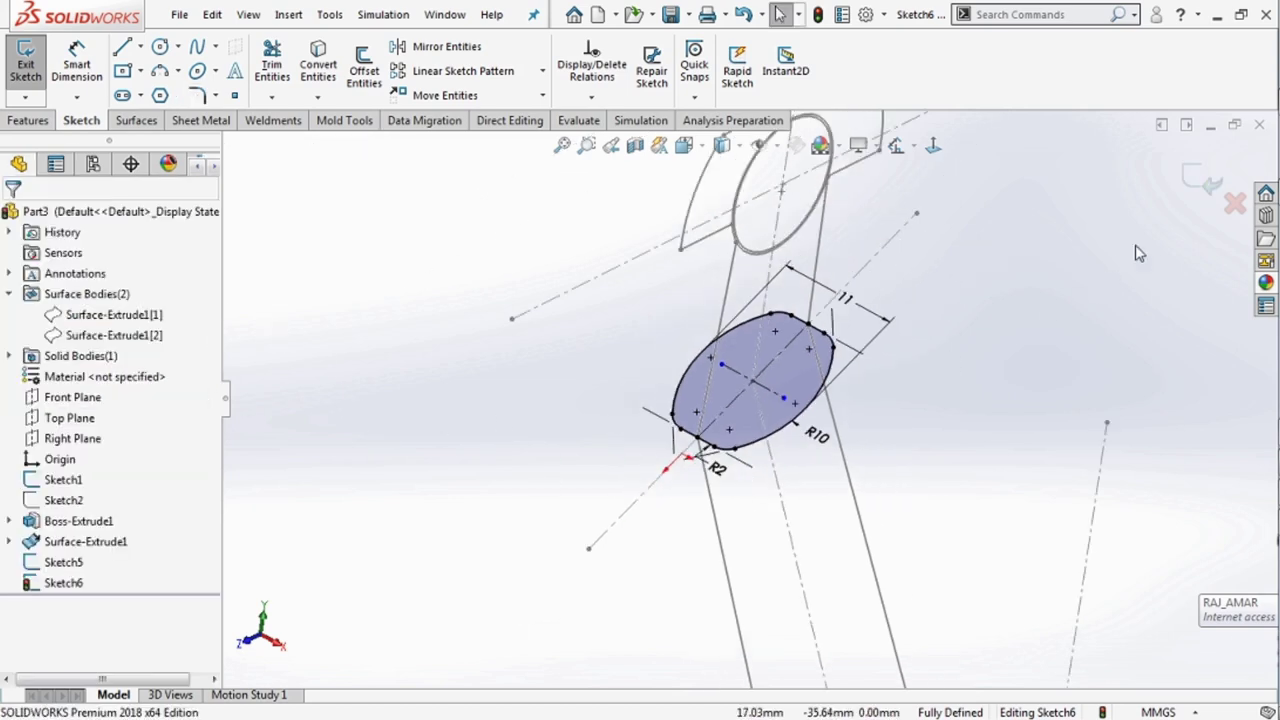
Exit Sketch6, switch to the Right view and orbit slightly to see both section sketches.
{"action": "left_click", "coordinate": [1209, 179]}
{"action": "left_click", "coordinate": [684, 146]}
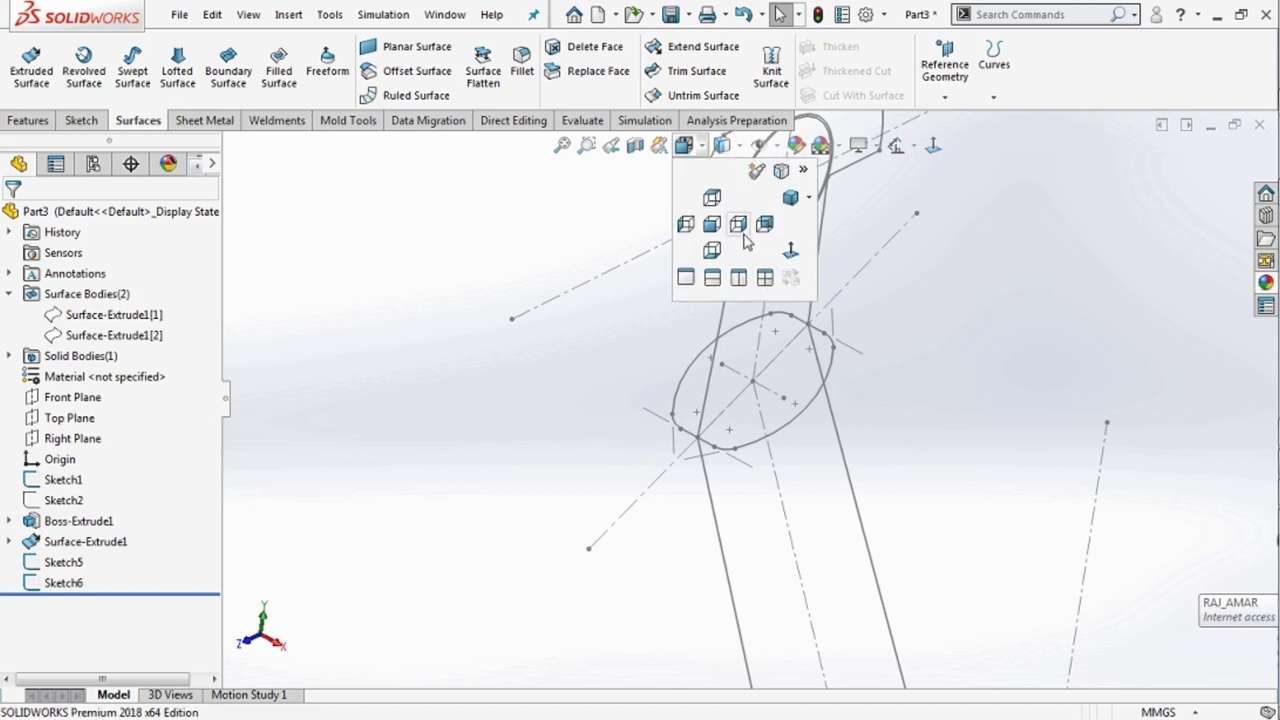
{"action": "left_click", "coordinate": [738, 223]}
{"action": "mouse_move", "coordinate": [660, 440]}
{"action": "middle_mouse_down"}
{"action": "mouse_move", "coordinate": [680, 483]}
{"action": "mouse_move", "coordinate": [766, 523]}
{"action": "mouse_move", "coordinate": [849, 514]}
{"action": "middle_mouse_up"}
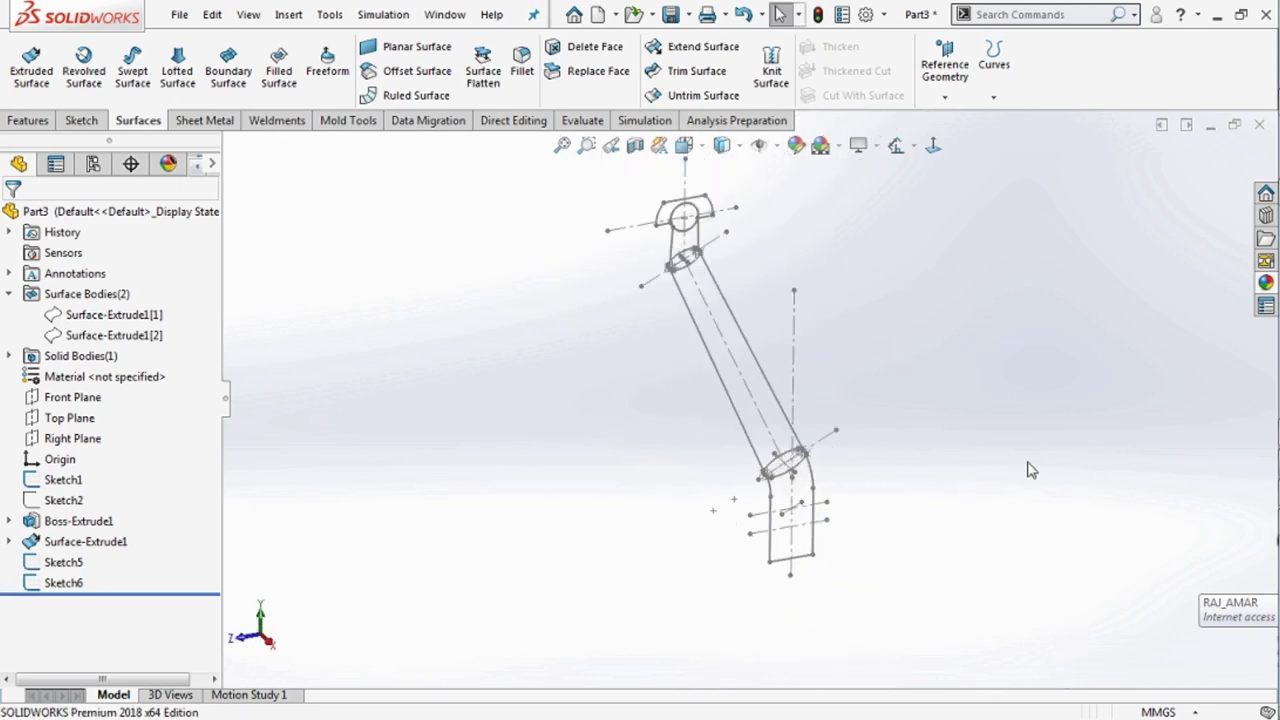
Overwrite the old Notepad note with the text 'SO AFTER COMPLETE PROFILE'.
{"action": "mouse_move", "coordinate": [1275, 508]}
{"action": "left_click", "coordinate": [1265, 492]}
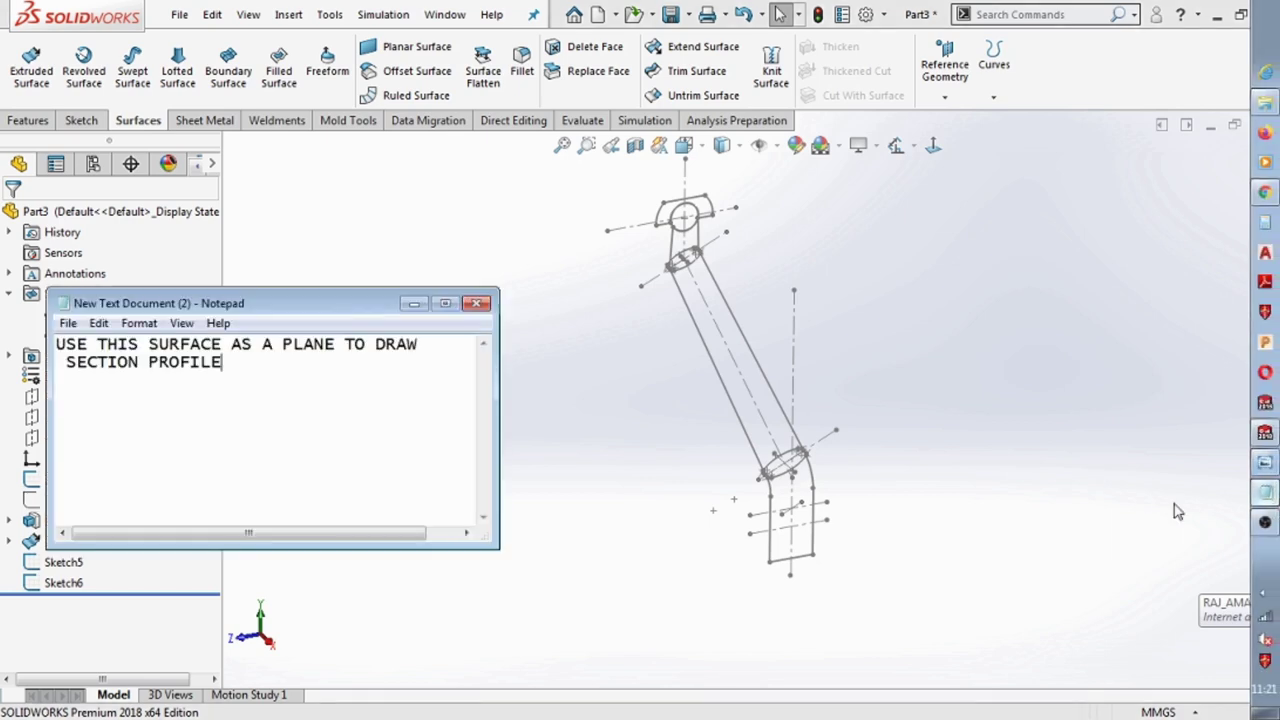
{"action": "left_click_drag", "start_coordinate": [394, 386], "coordinate": [31, 342]}
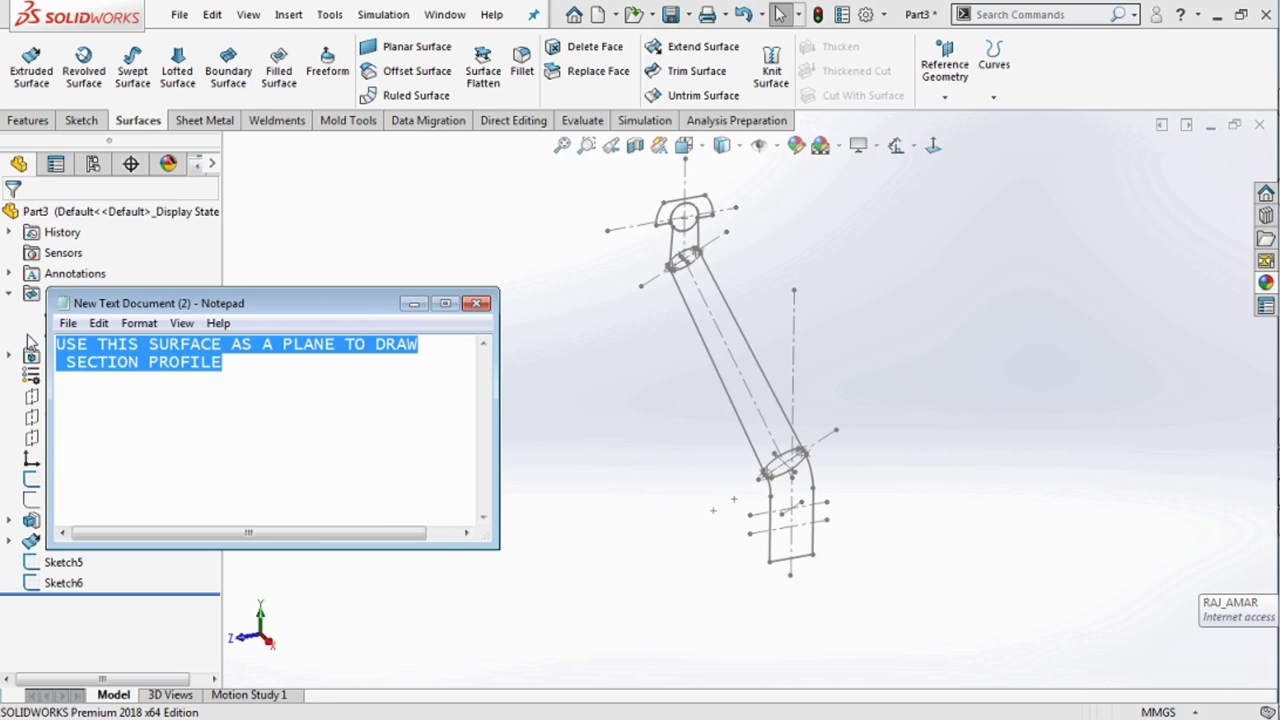
{"action": "type", "text": "SO A"}
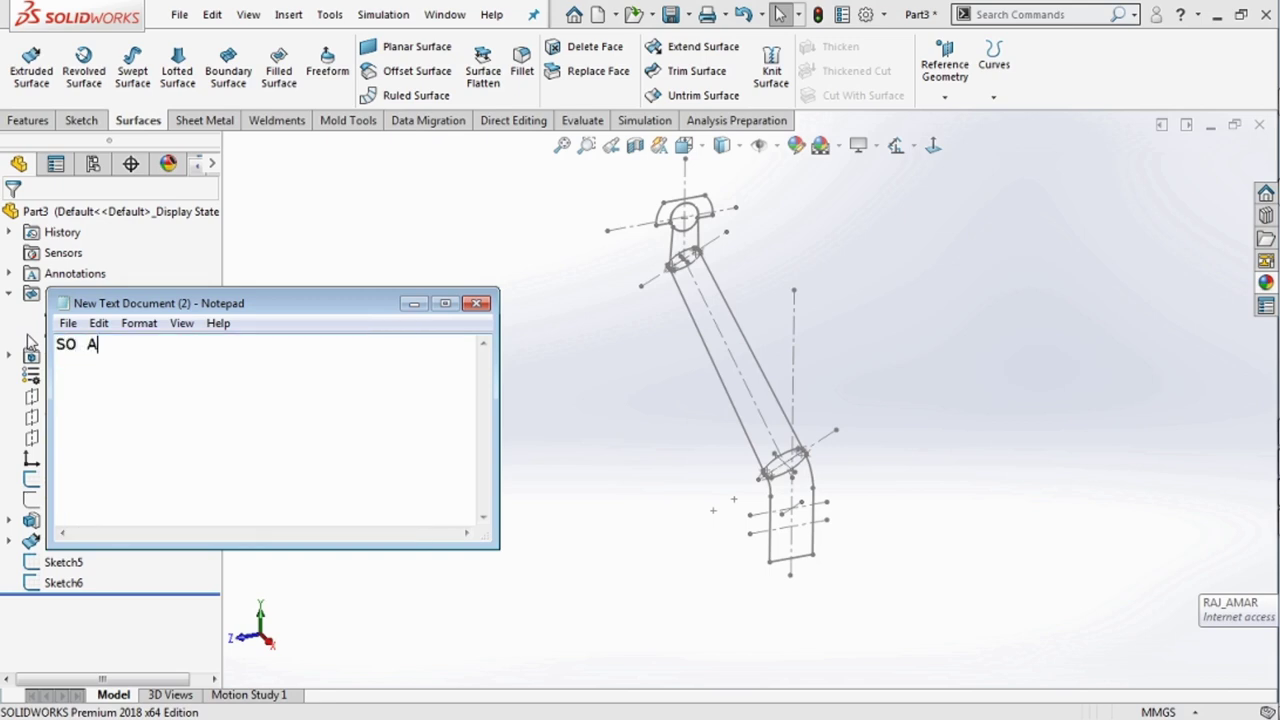
{"action": "type", "text": "FTER C"}
{"action": "type", "text": "OMP"}
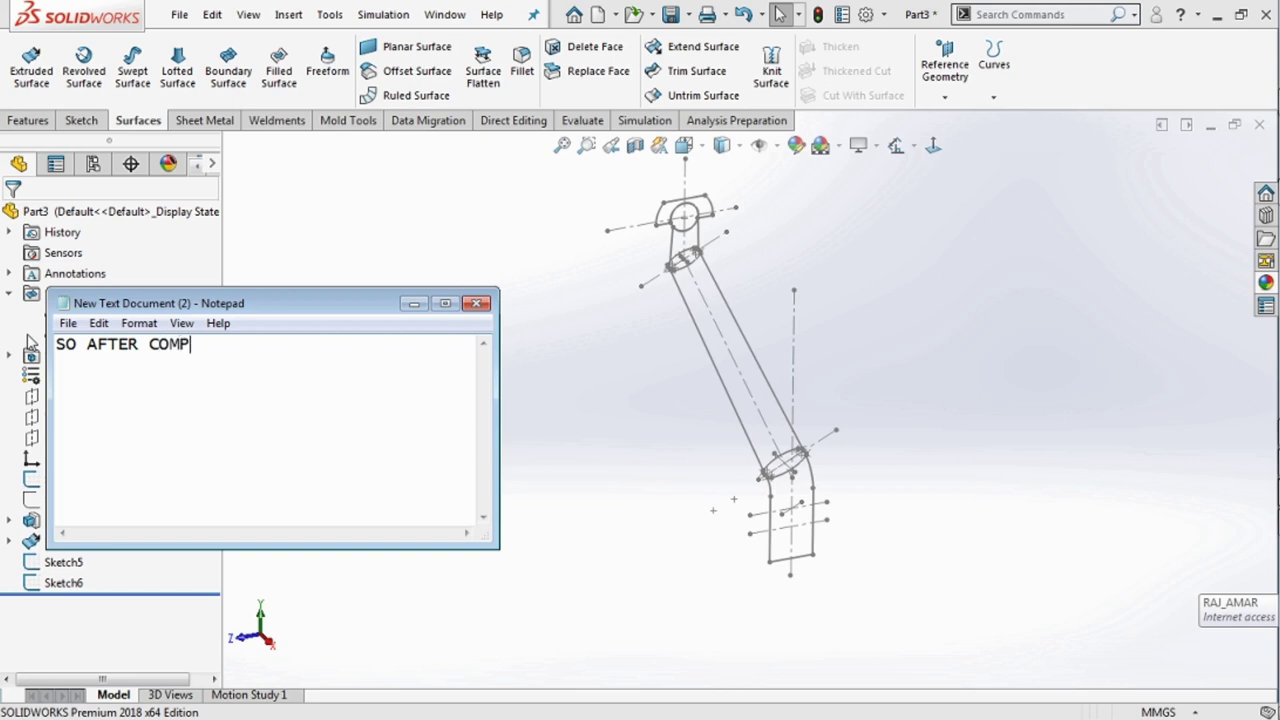
{"action": "type", "text": "LETE "}
{"action": "type", "text": "PR"}
{"action": "type", "text": "OFIL"}
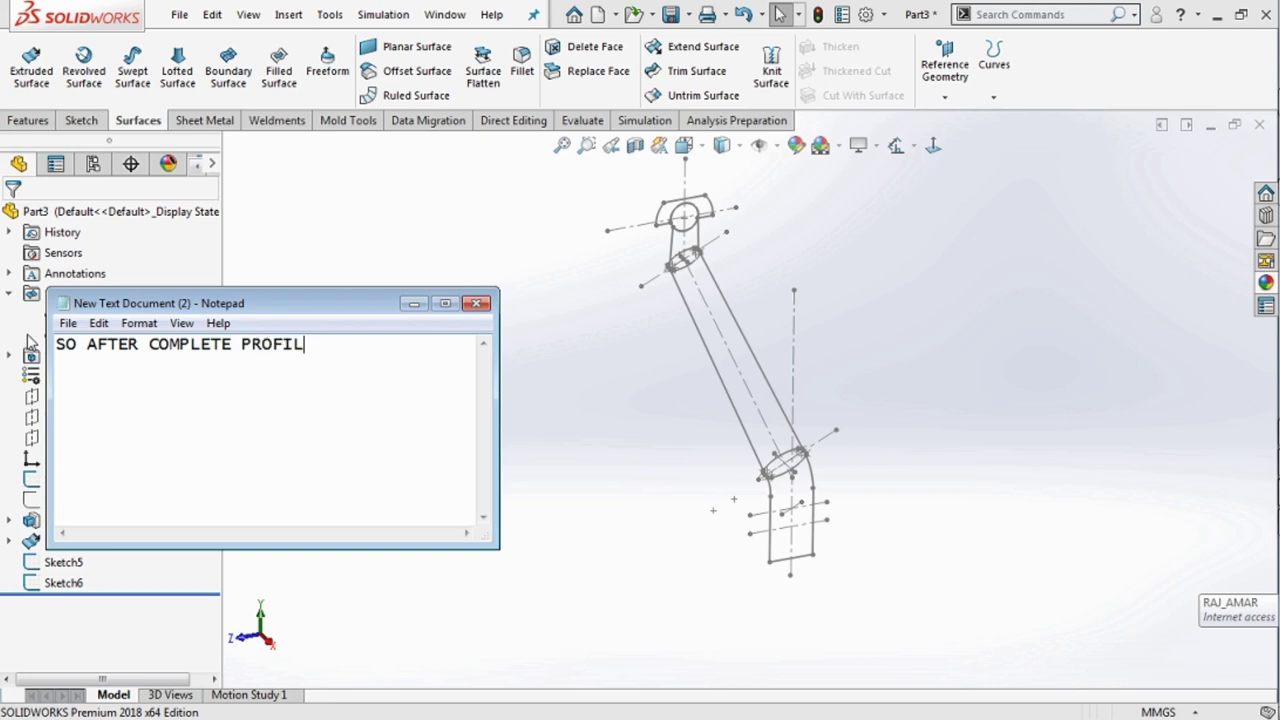
{"action": "type", "text": "E"}
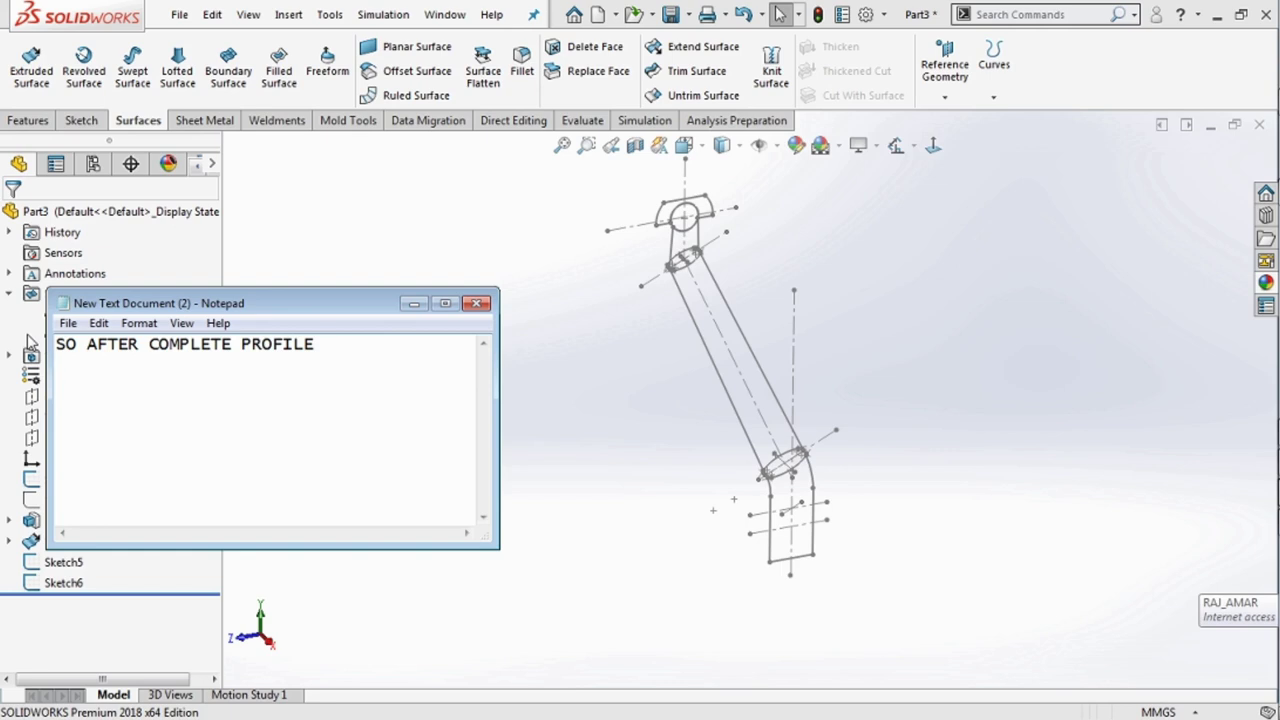
Type the second note line 'LETS DRAW CURVES FOR LOFT', replacing the word CREATE.
{"action": "type", "text": "E"}
{"action": "type", "text": "TS C"}
{"action": "type", "text": "REATE"}
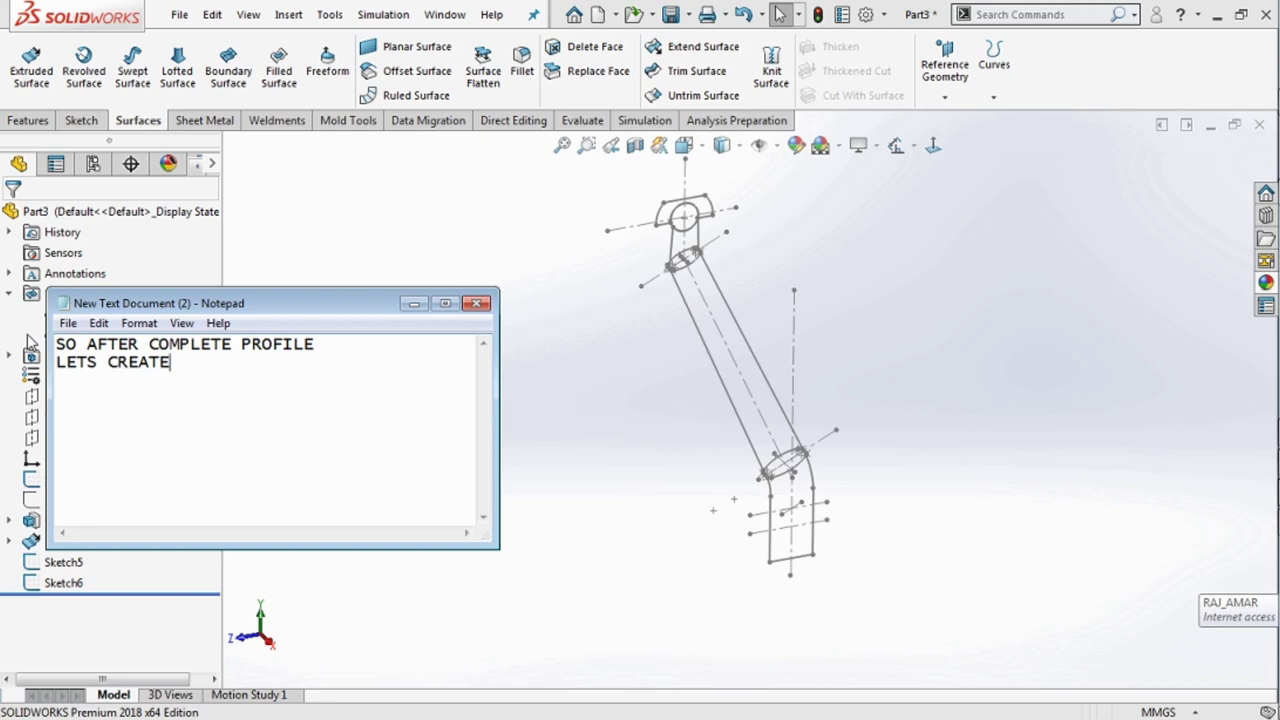
{"action": "key", "text": "BackSpace"}
{"action": "key", "text": "BackSpace"}
{"action": "key", "text": "BackSpace"}
{"action": "key", "text": "BackSpace"}
{"action": "key", "text": "BackSpace"}
{"action": "key", "text": "BackSpace"}
{"action": "type", "text": "DRAW CU"}
{"action": "type", "text": "R"}
{"action": "type", "text": "VES "}
{"action": "type", "text": "FOR"}
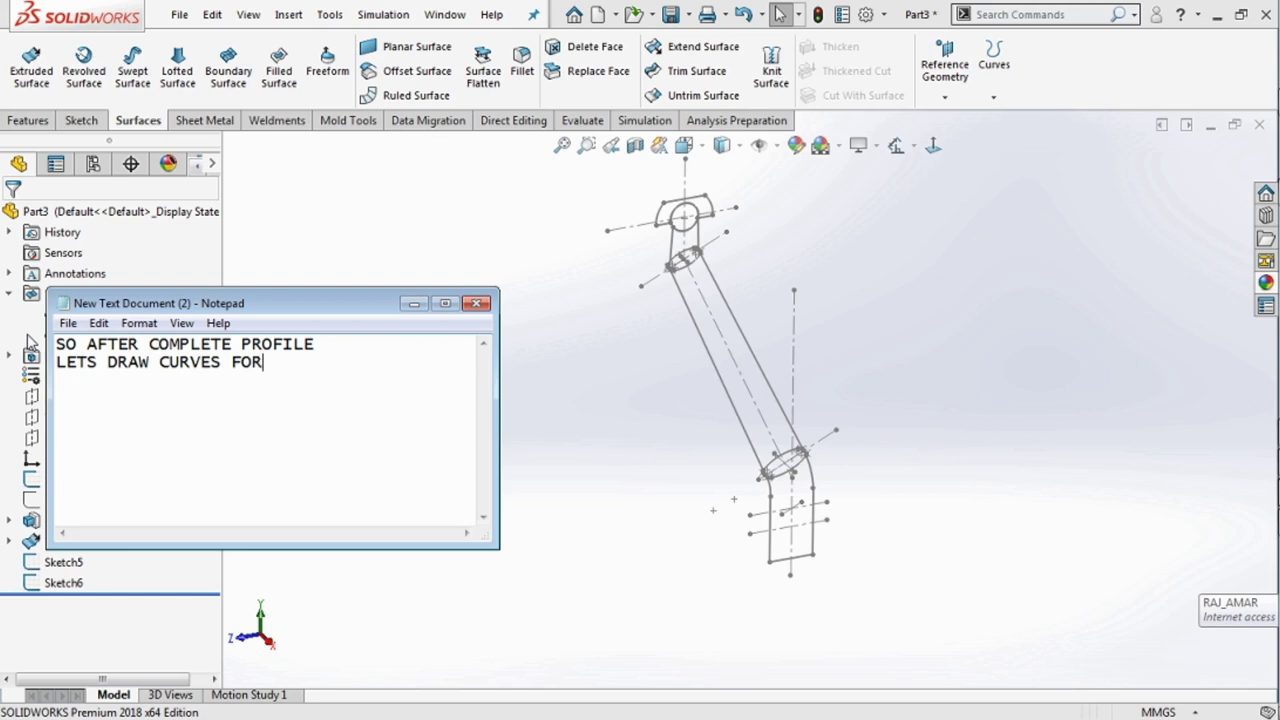
{"action": "type", "text": " LOF"}
{"action": "type", "text": "T"}
Back in the model, toggle Sketch1's visibility and hide the curved right leg sketch.
{"action": "left_click", "coordinate": [415, 303]}
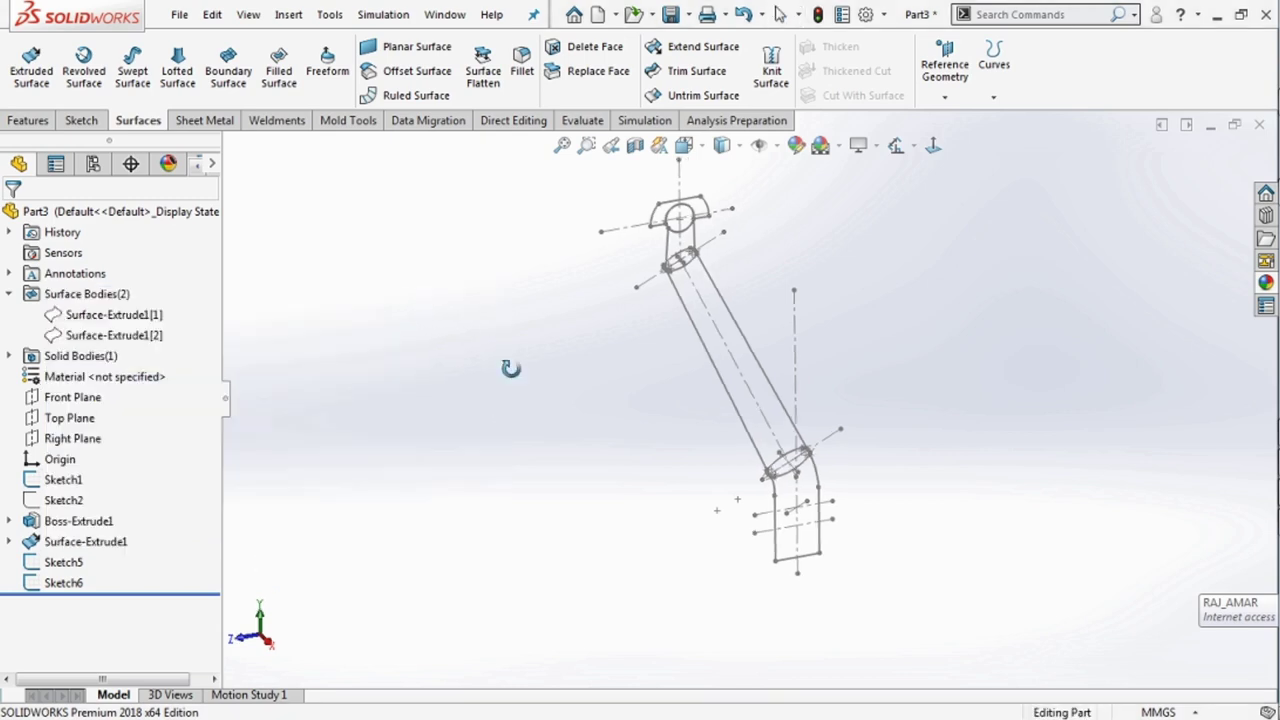
{"action": "middle_click_drag", "start_coordinate": [520, 372], "coordinate": [509, 366]}
{"action": "middle_click_drag", "start_coordinate": [394, 429], "coordinate": [474, 423]}
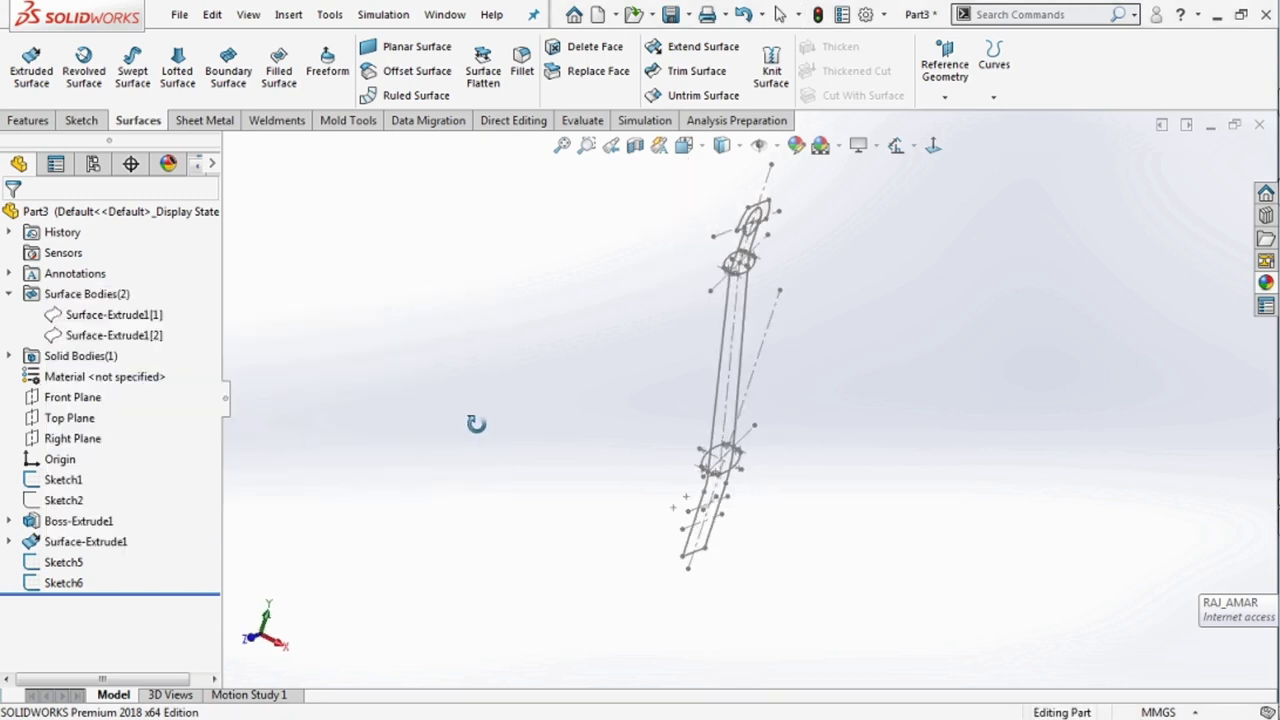
{"action": "left_click", "coordinate": [64, 481]}
{"action": "left_click", "coordinate": [383, 466]}
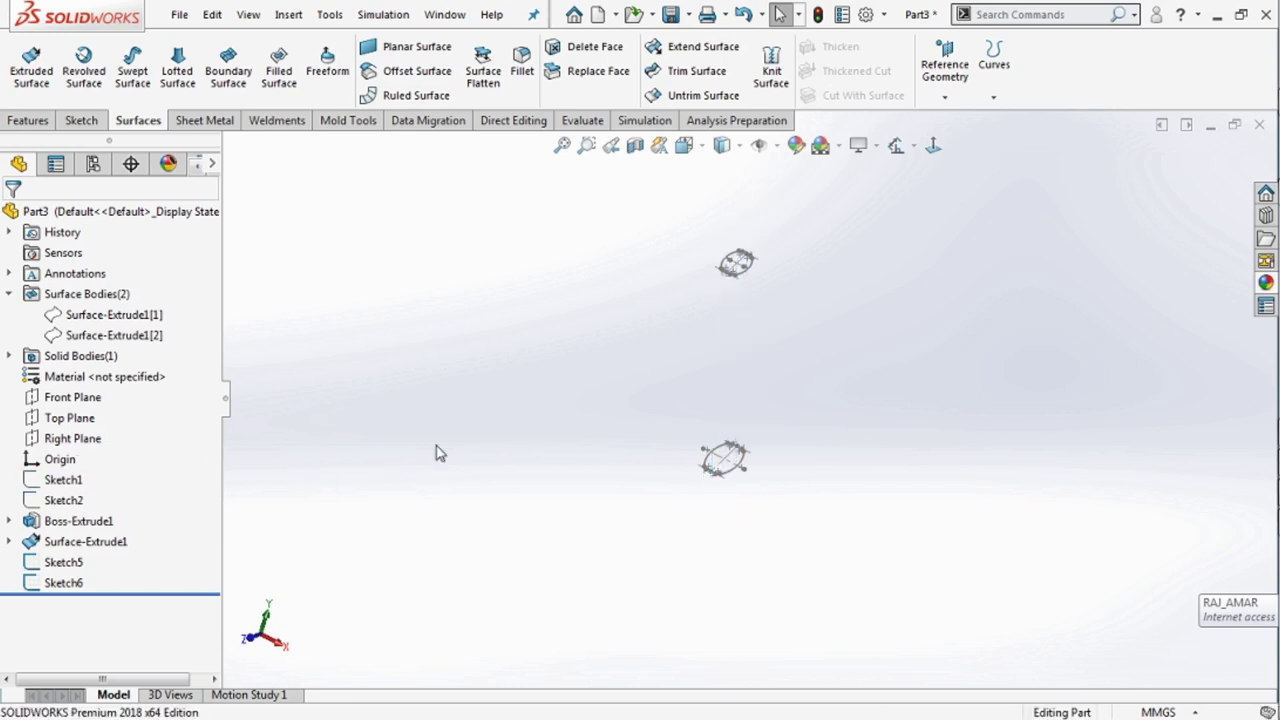
{"action": "left_click", "coordinate": [78, 482]}
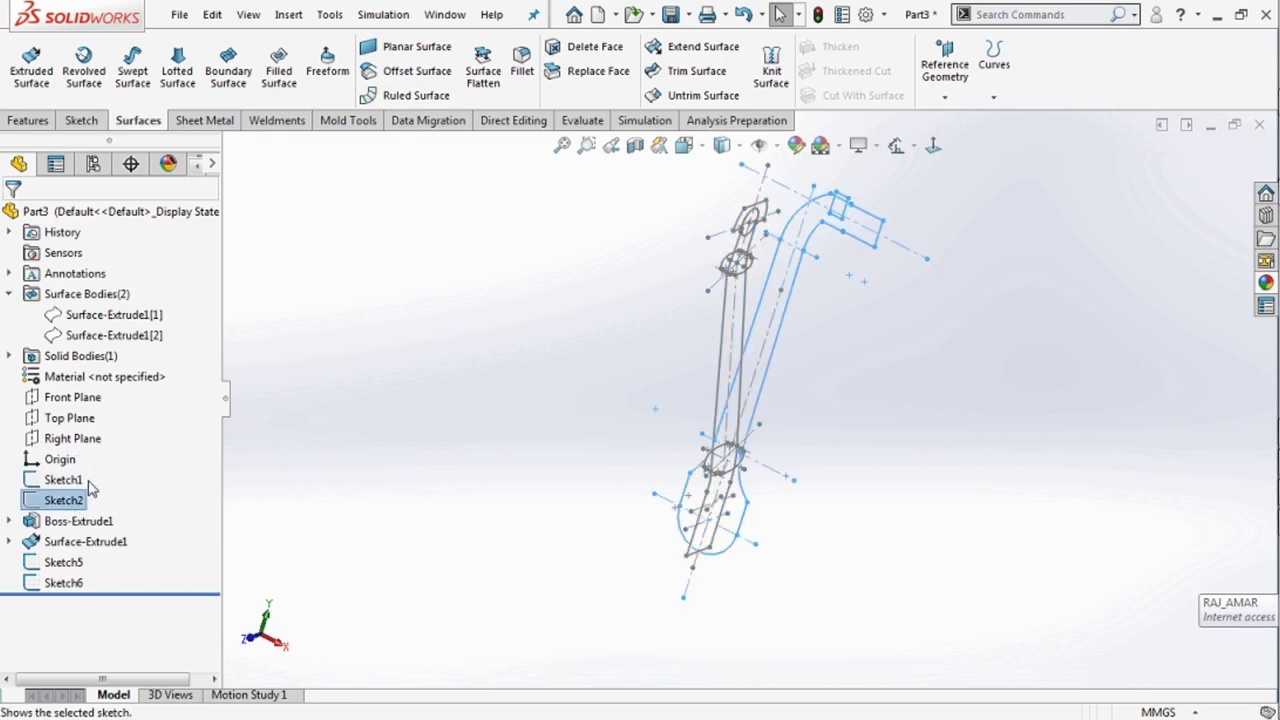
{"action": "mouse_move", "coordinate": [660, 463]}
{"action": "middle_mouse_down"}
{"action": "mouse_move", "coordinate": [565, 444]}
{"action": "mouse_move", "coordinate": [660, 430]}
{"action": "middle_mouse_up"}
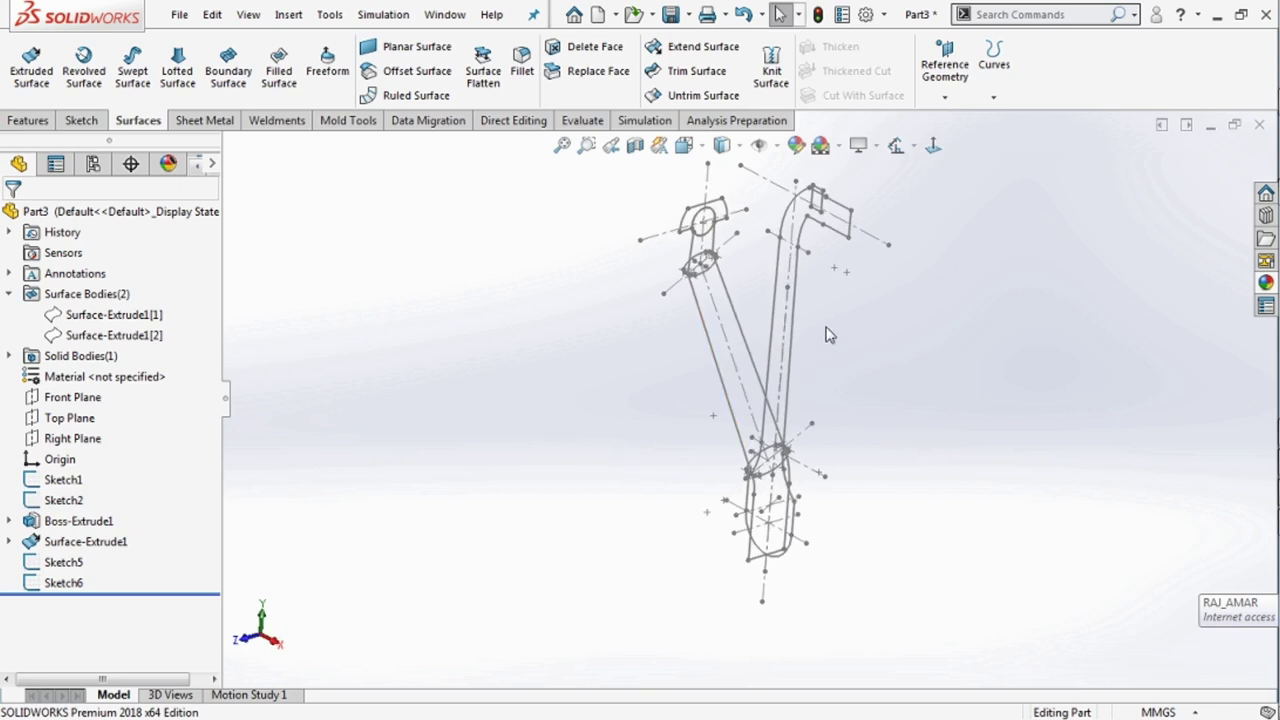
{"action": "left_click", "coordinate": [838, 238]}
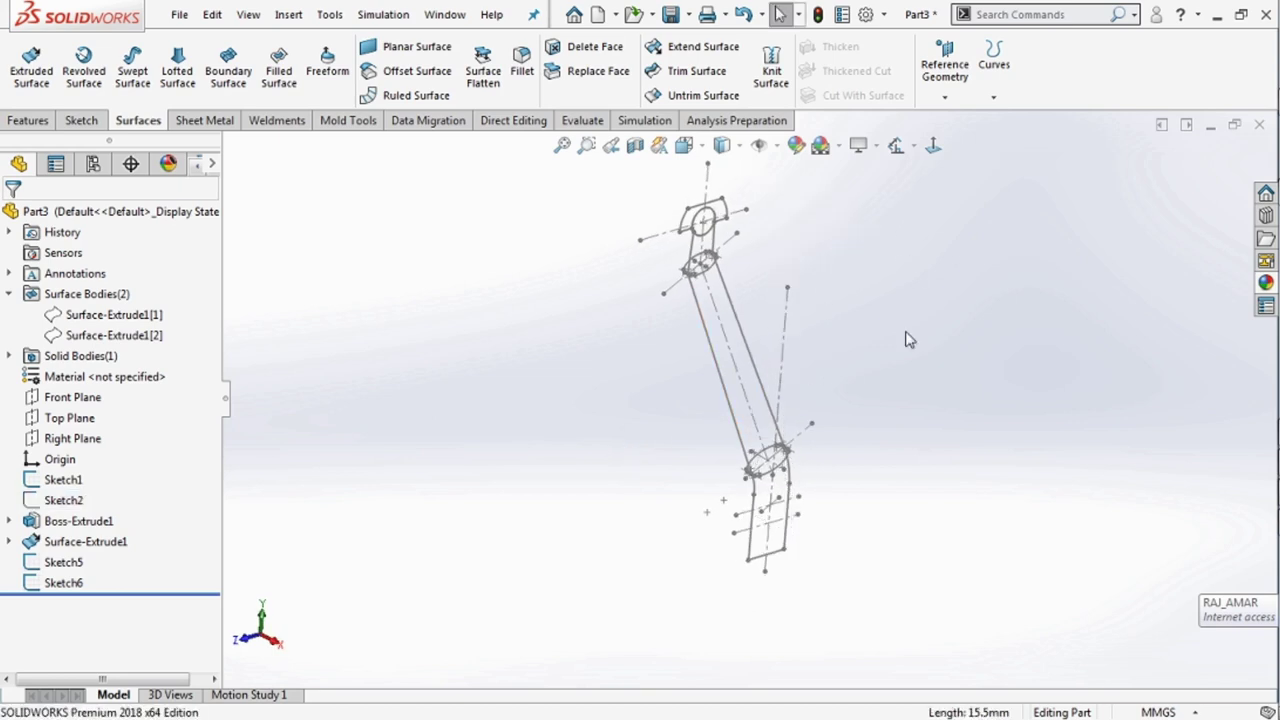
{"action": "left_click", "coordinate": [908, 194]}
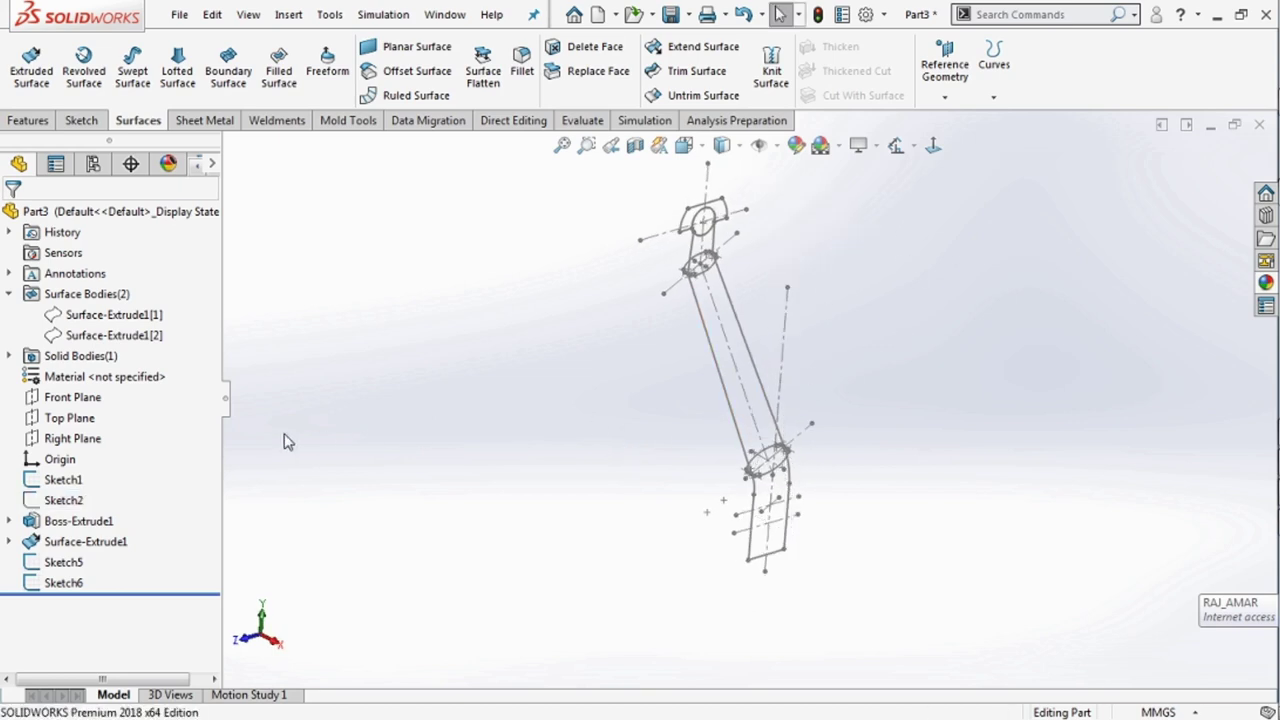
In a Right Plane sketch viewed from the right, convert the tube's left slanted edge.
{"action": "left_click", "coordinate": [80, 448]}
{"action": "left_click", "coordinate": [95, 432]}
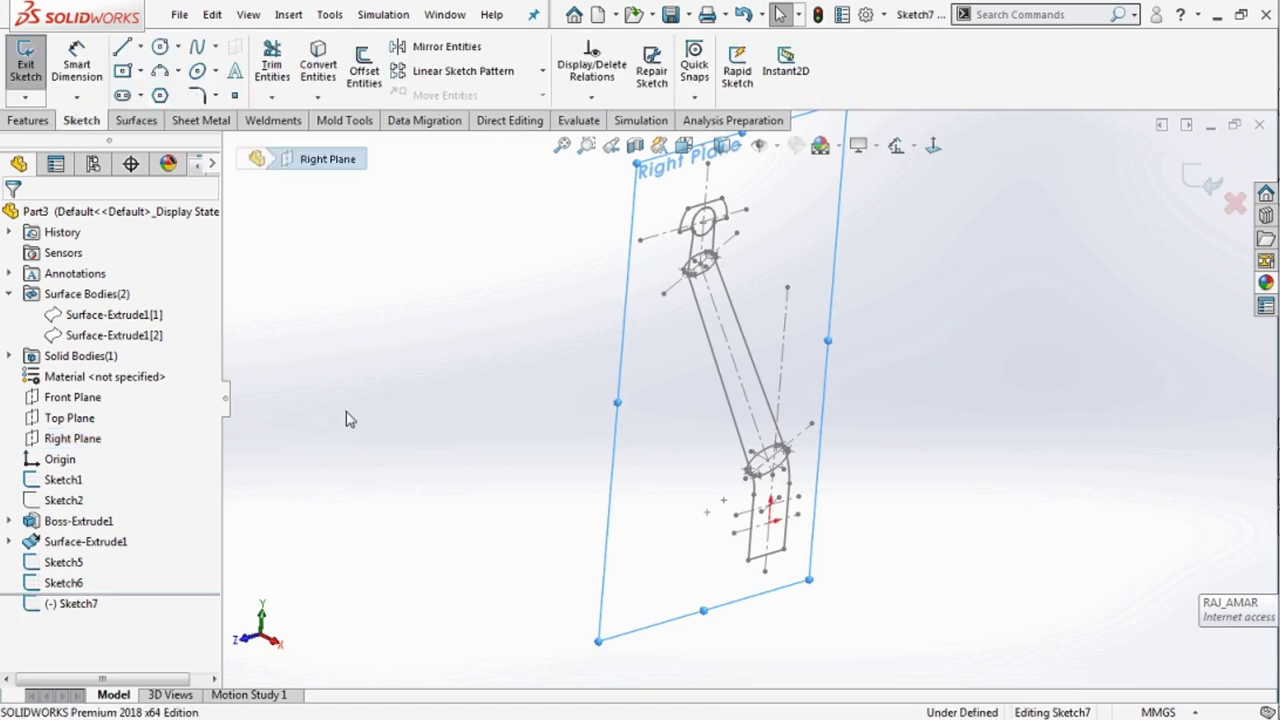
{"action": "left_click", "coordinate": [684, 145]}
{"action": "left_click", "coordinate": [780, 250]}
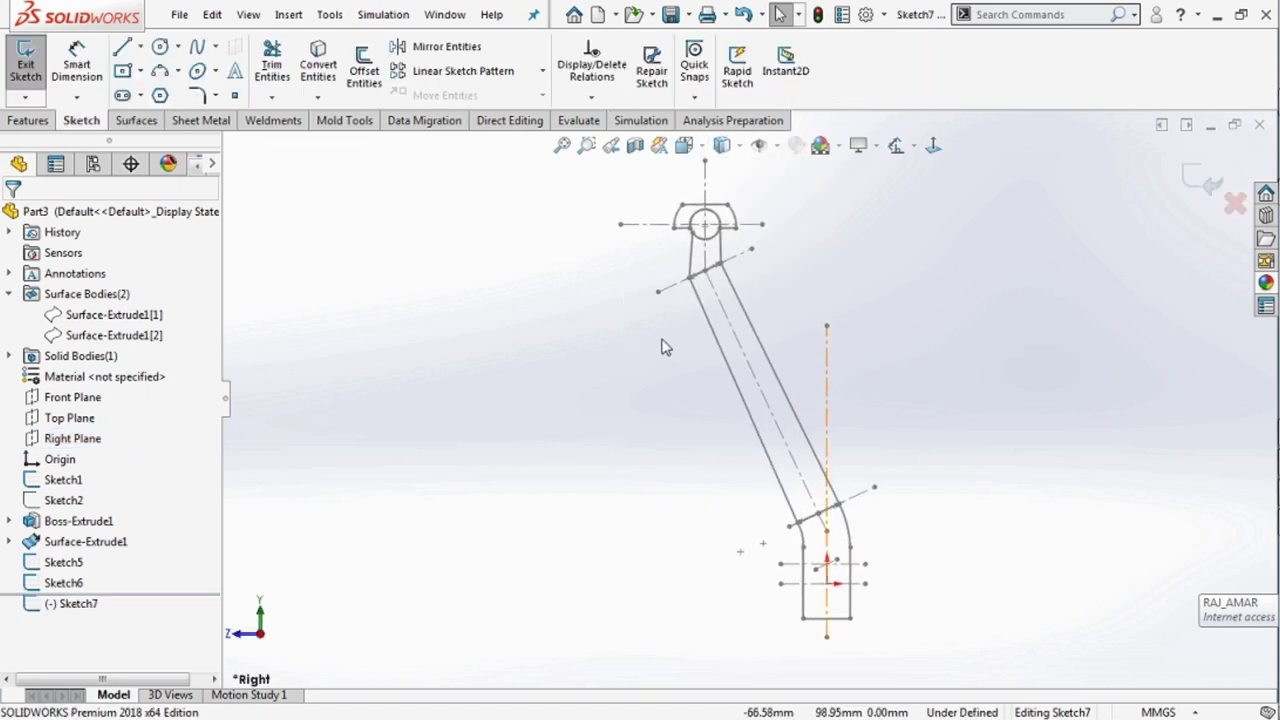
{"action": "left_click", "coordinate": [320, 58]}
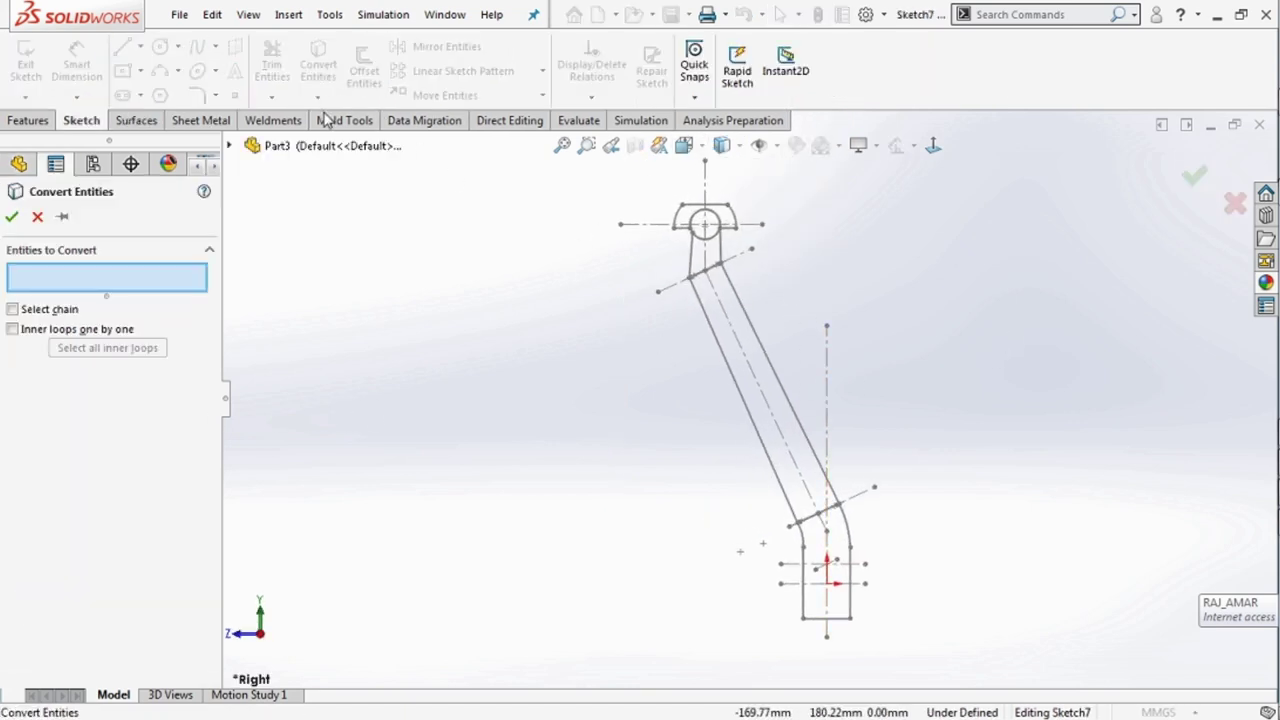
{"action": "left_click", "coordinate": [717, 355]}
{"action": "left_click", "coordinate": [12, 216]}
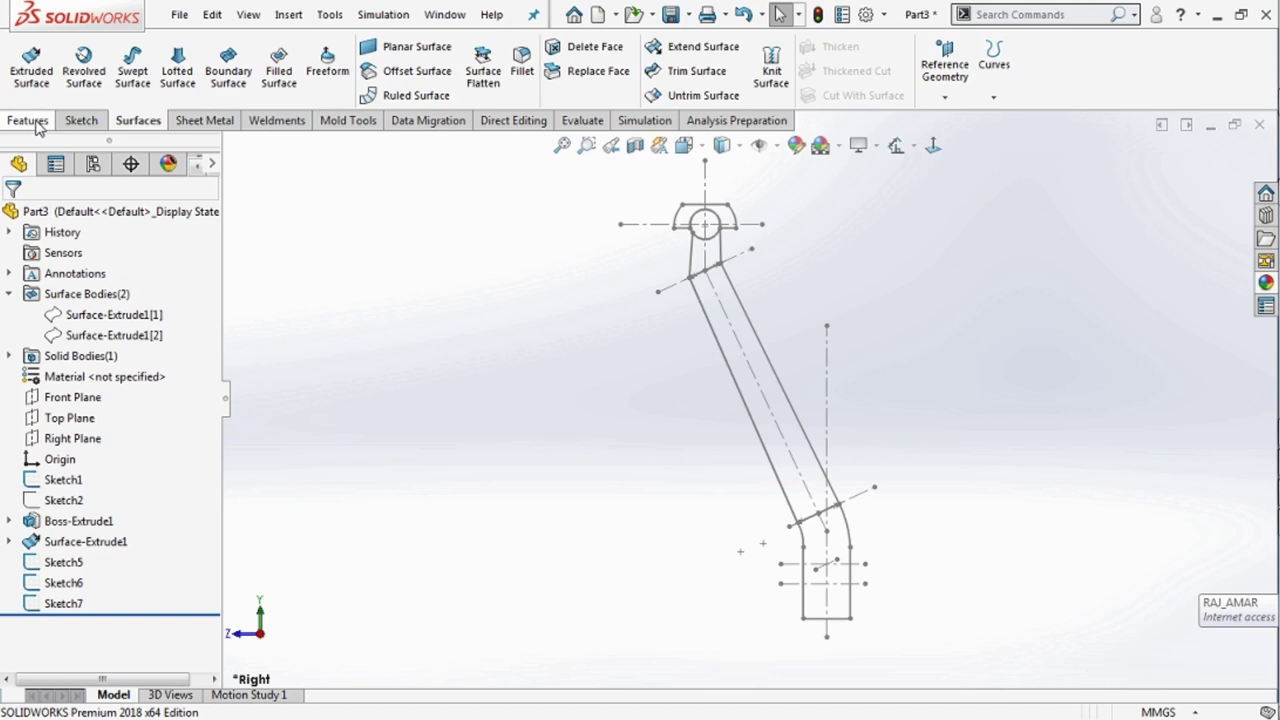
Create Sketch8 on the Right Plane by converting the tube's right slanted edge.
{"action": "left_click", "coordinate": [82, 442]}
{"action": "left_click", "coordinate": [88, 414]}
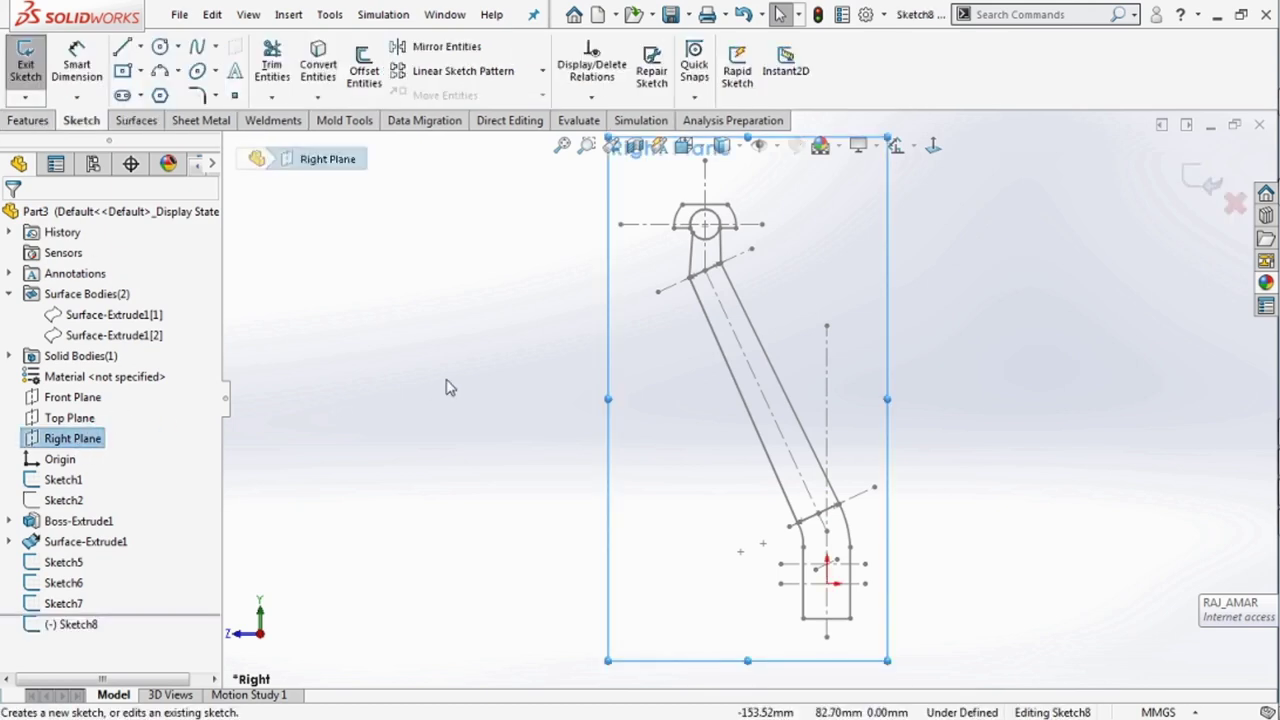
{"action": "left_click", "coordinate": [318, 62]}
{"action": "left_click", "coordinate": [757, 333]}
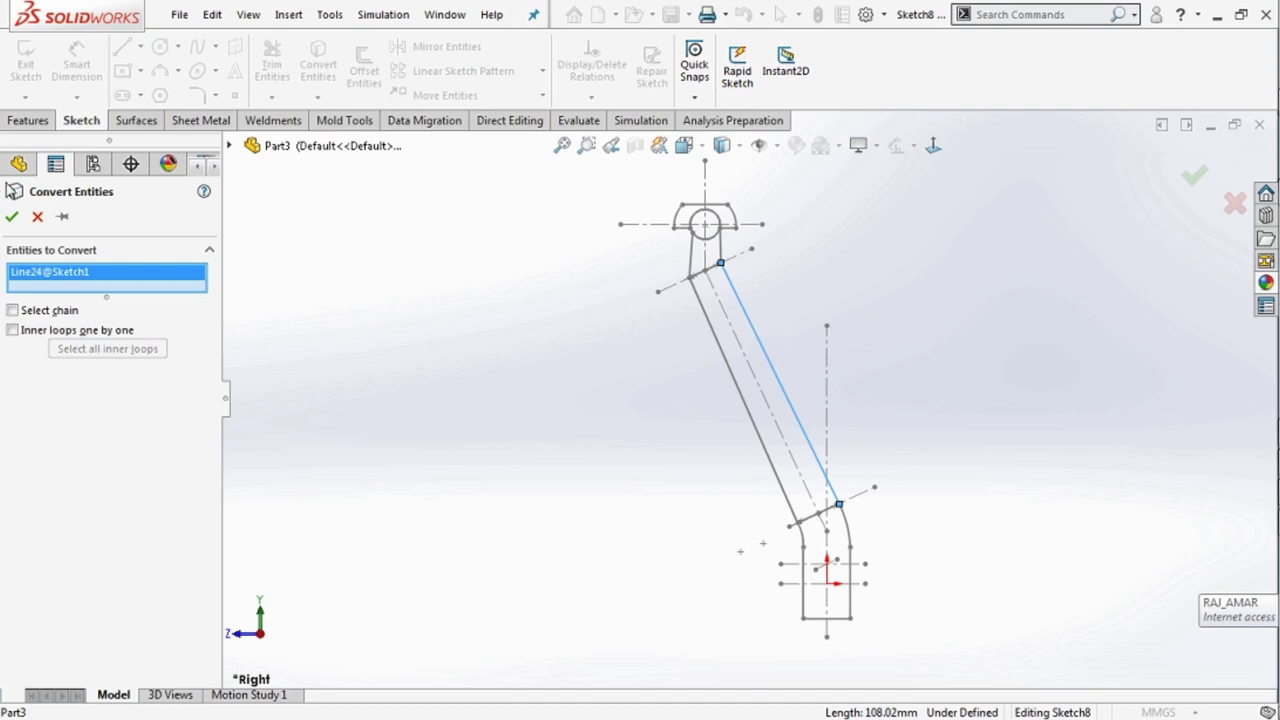
{"action": "left_click", "coordinate": [11, 216]}
{"action": "left_click", "coordinate": [1188, 186]}
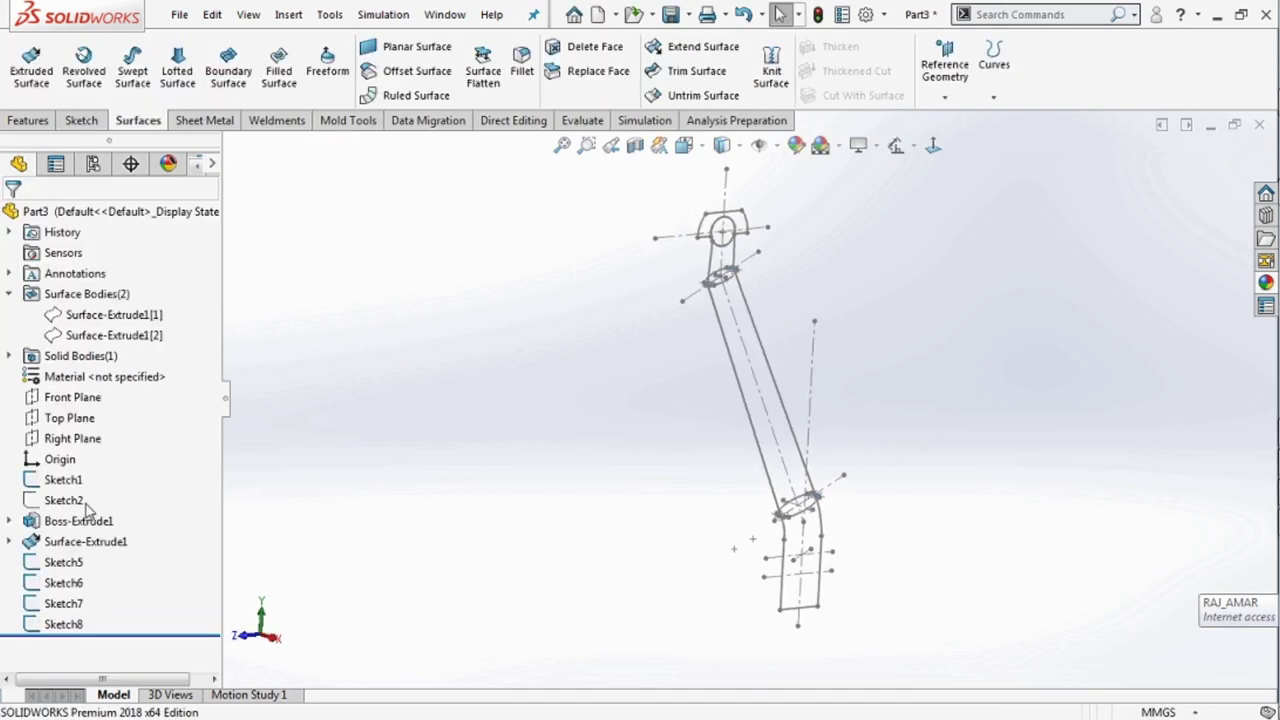
Hide Sketch1 and orbit and zoom to get a clearer view of the tube.
{"action": "left_click", "coordinate": [63, 480]}
{"action": "left_click", "coordinate": [63, 466]}
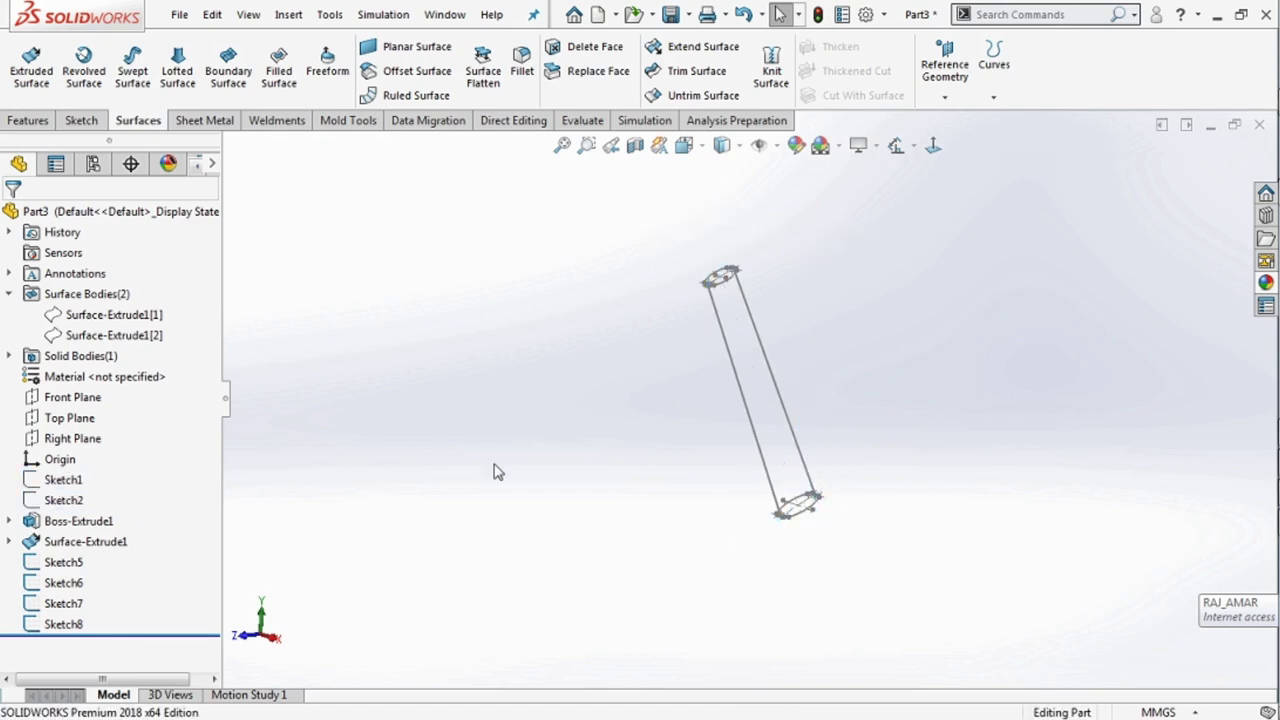
{"action": "middle_click_drag", "start_coordinate": [494, 471], "coordinate": [633, 452]}
{"action": "mouse_move", "coordinate": [750, 343]}
{"action": "middle_mouse_down"}
{"action": "mouse_move", "coordinate": [878, 557]}
{"action": "mouse_move", "coordinate": [845, 500]}
{"action": "mouse_move", "coordinate": [820, 491]}
{"action": "mouse_move", "coordinate": [857, 511]}
{"action": "middle_mouse_up"}
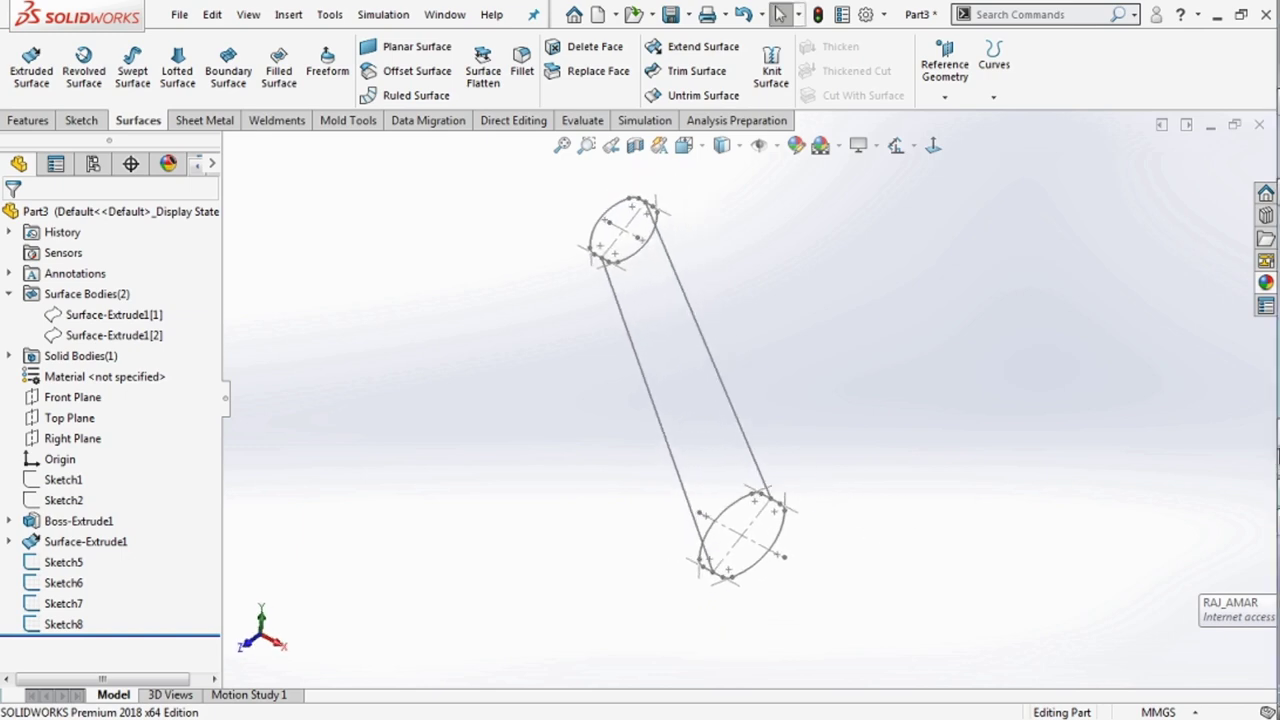
Add the note line 'NOW WE HAVE 2 PROFILE AND 2 CURVES'.
{"action": "left_click", "coordinate": [1268, 494]}
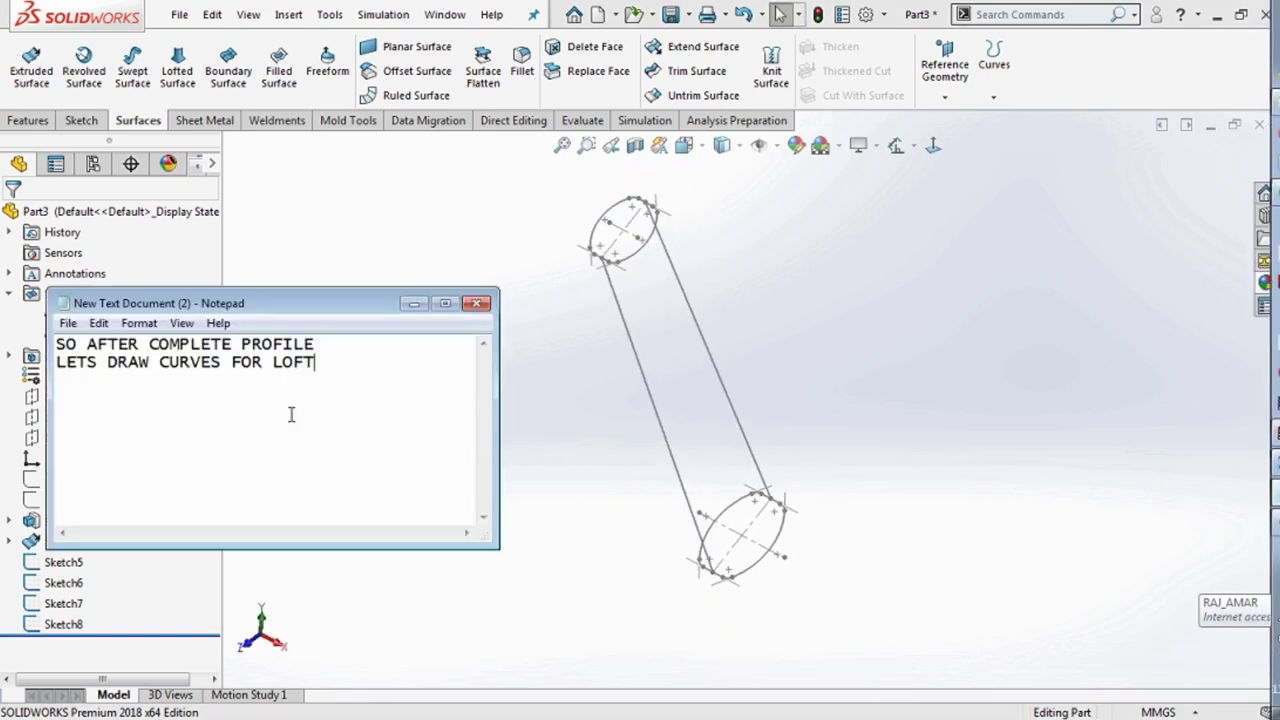
{"action": "mouse_move", "coordinate": [56, 362]}
{"action": "left_mouse_down"}
{"action": "mouse_move", "coordinate": [278, 362]}
{"action": "mouse_move", "coordinate": [50, 345]}
{"action": "left_mouse_up"}
{"action": "double_click", "coordinate": [75, 362]}
{"action": "left_click", "coordinate": [338, 373]}
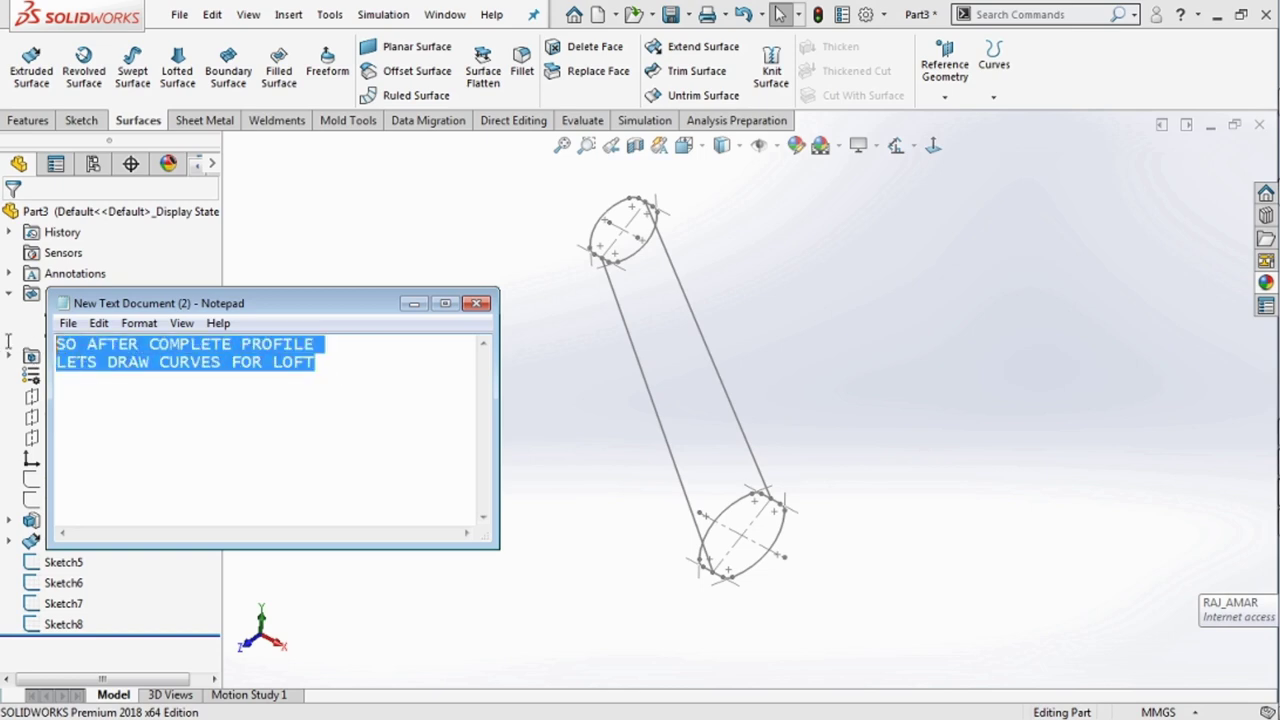
{"action": "type", "text": "NOW"}
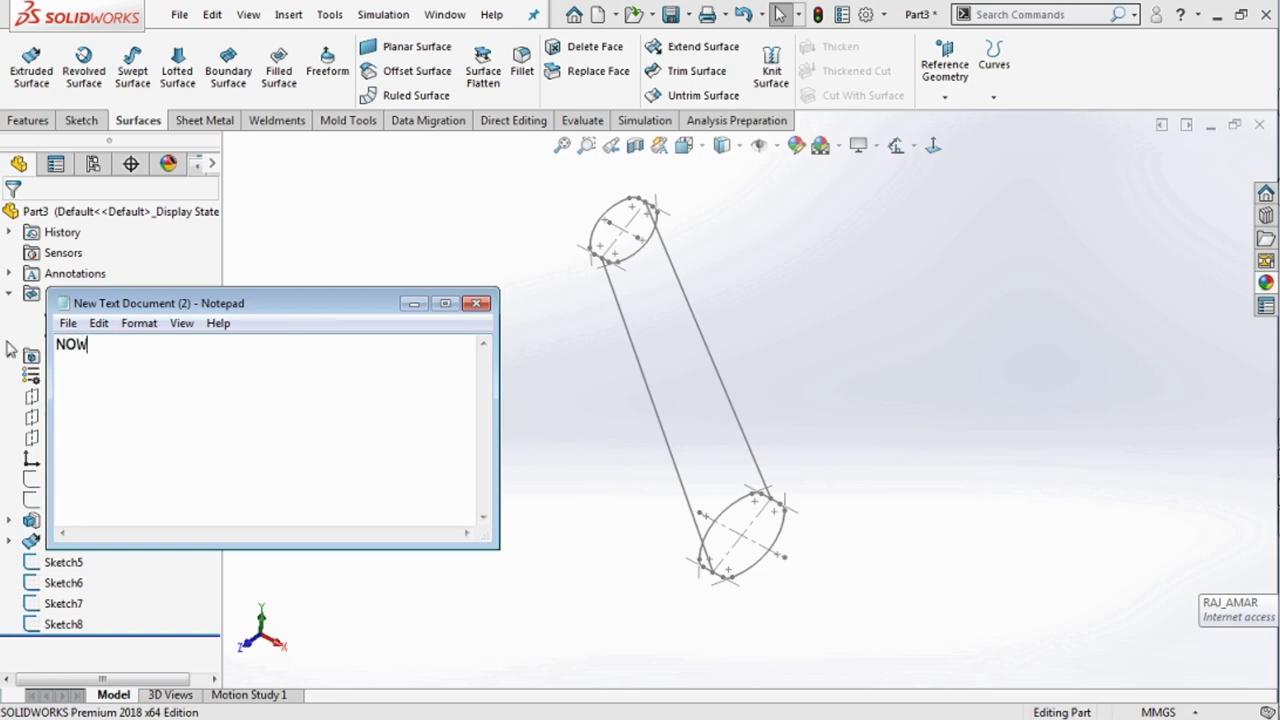
{"action": "type", "text": " WE H"}
{"action": "type", "text": "AVE T"}
{"action": "type", "text": "O PRO"}
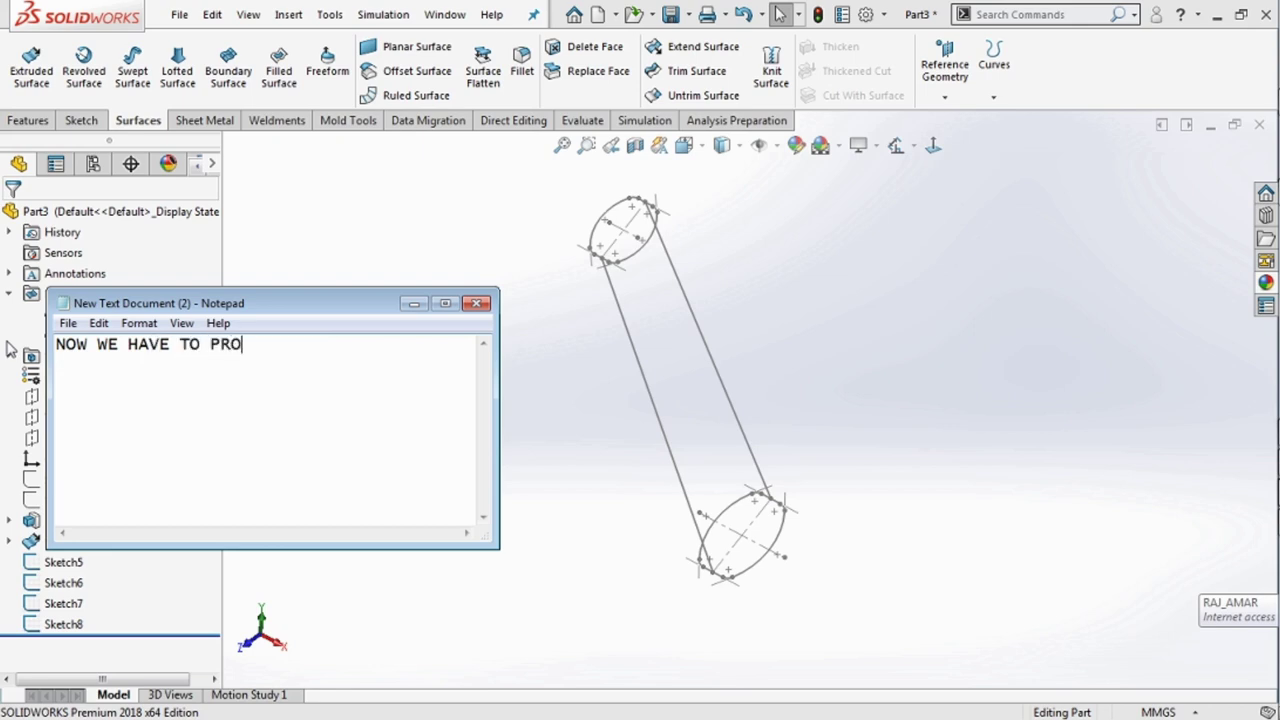
{"action": "type", "text": "FILE A"}
{"action": "type", "text": "N"}
{"action": "type", "text": "D"}
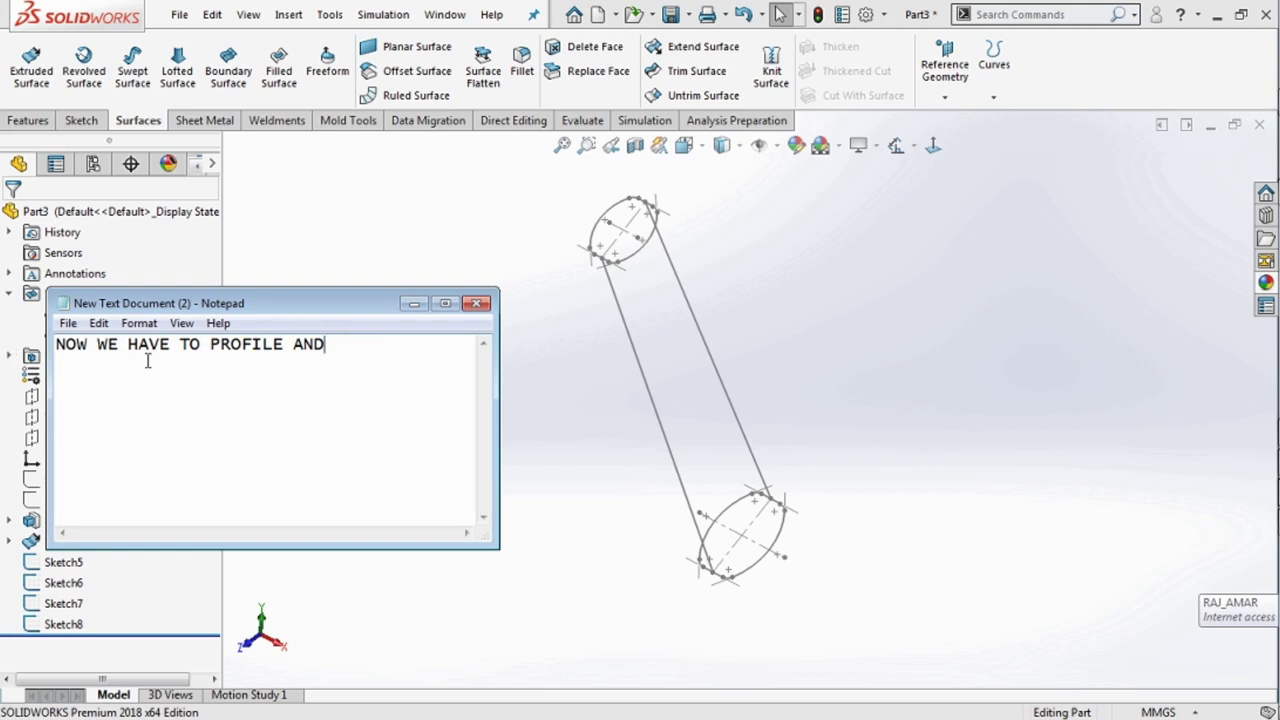
{"action": "left_click", "coordinate": [197, 345]}
{"action": "key", "text": "BackSpace"}
{"action": "type", "text": "W"}
{"action": "type", "text": "O"}
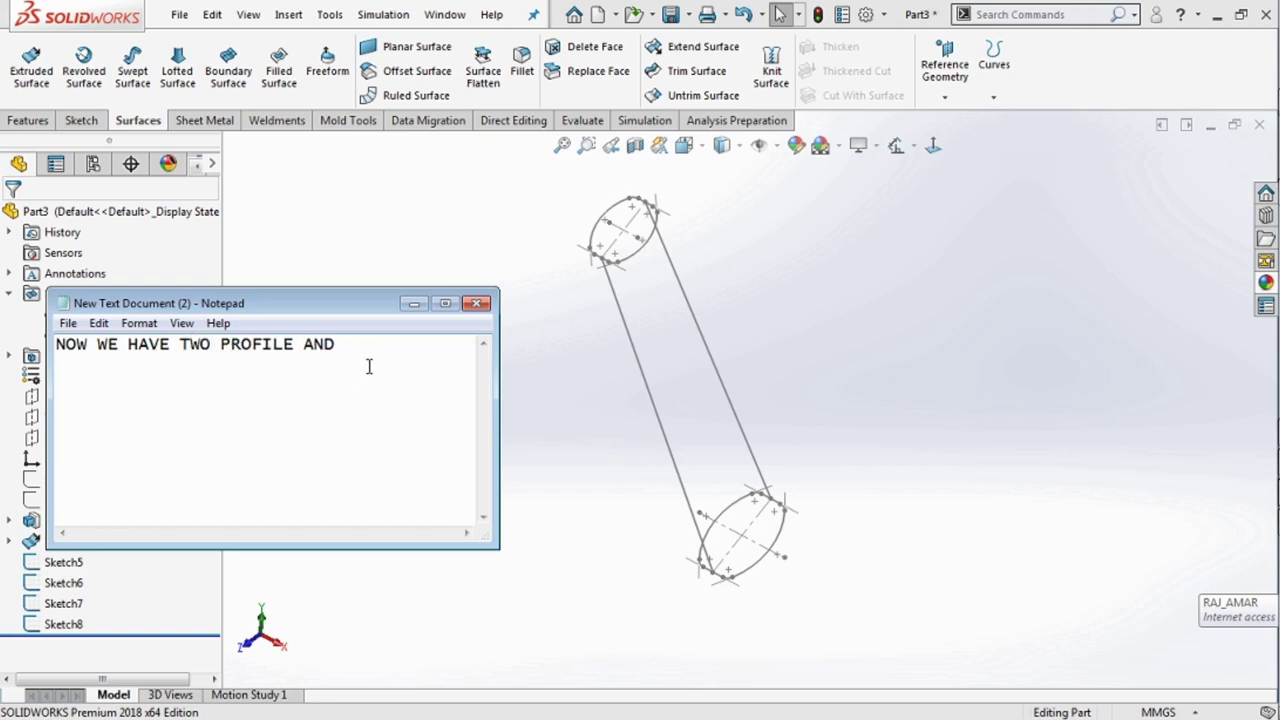
{"action": "left_click_drag", "start_coordinate": [216, 345], "coordinate": [179, 345]}
{"action": "type", "text": "2"}
{"action": "key", "text": "Right"}
{"action": "key", "text": "Right"}
{"action": "key", "text": "Right"}
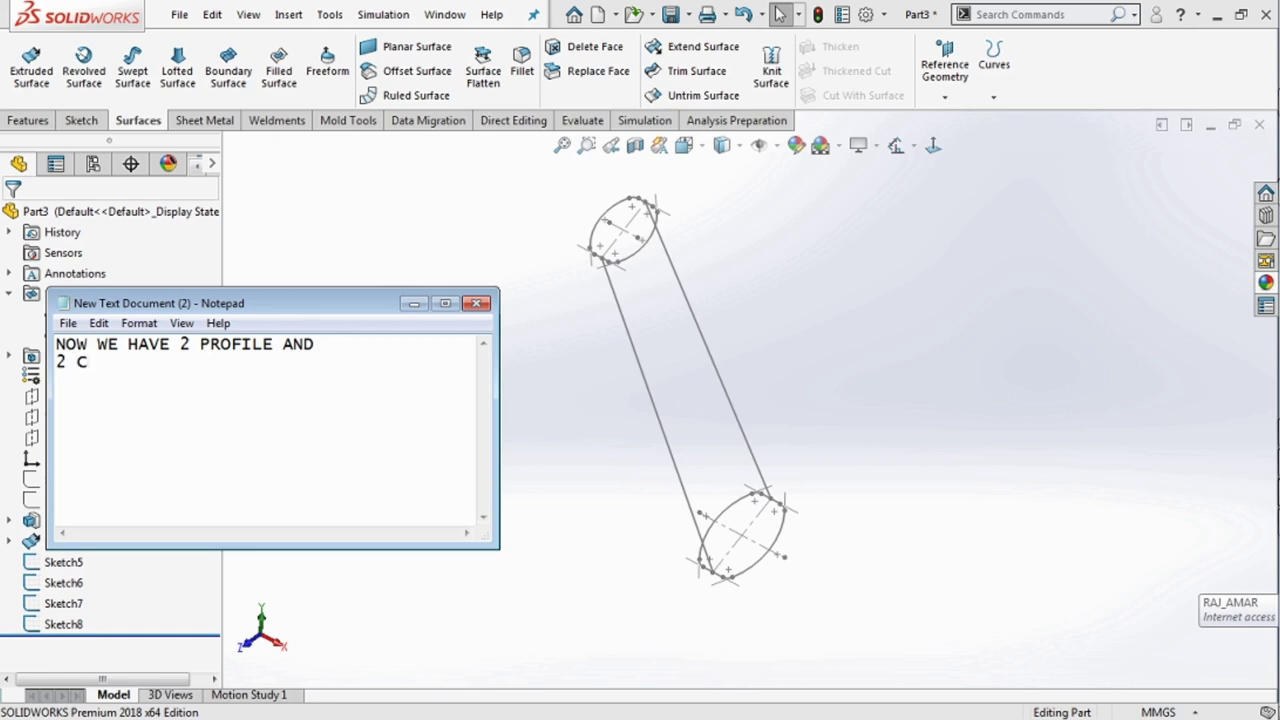
{"action": "type", "text": "U"}
{"action": "type", "text": "RVE"}
{"action": "type", "text": "S"}
Add the line 'LETS LOFT THIS' below it and minimize Notepad.
{"action": "key", "text": "Return"}
{"action": "type", "text": "O"}
{"action": "key", "text": "BackSpace"}
{"action": "type", "text": "LETS "}
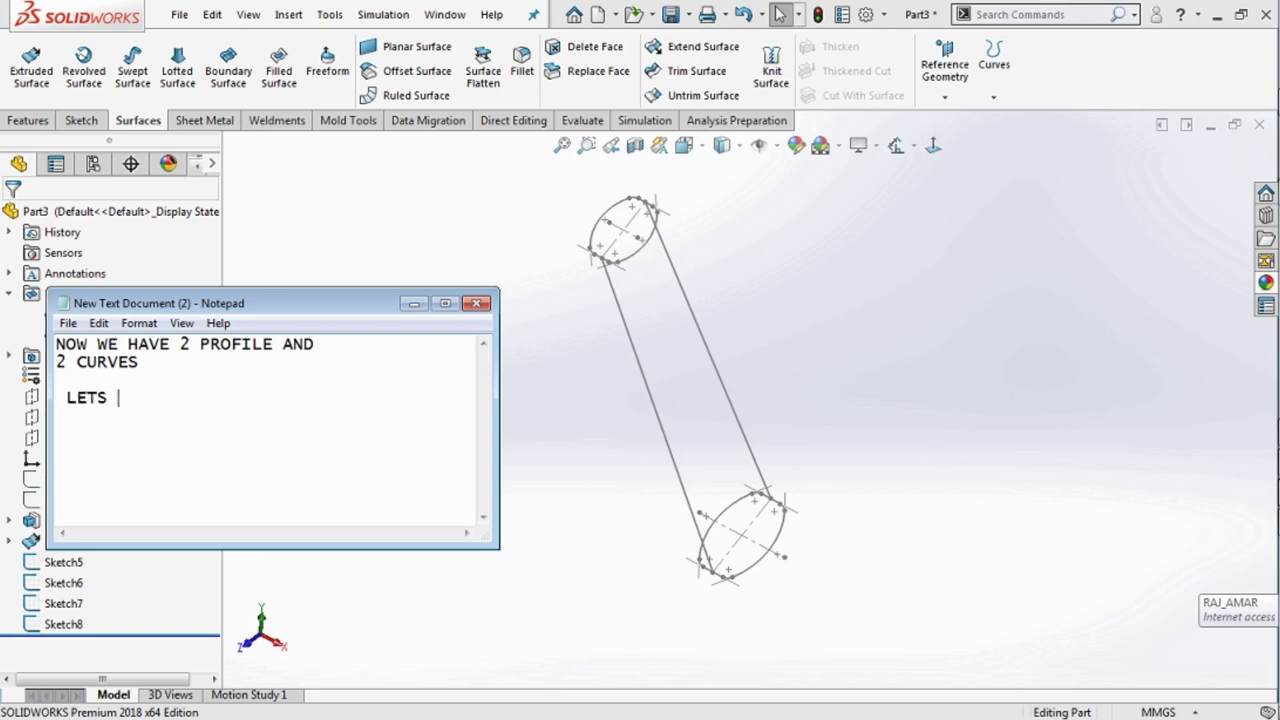
{"action": "type", "text": "LOFT"}
{"action": "type", "text": " TH"}
{"action": "type", "text": "IS"}
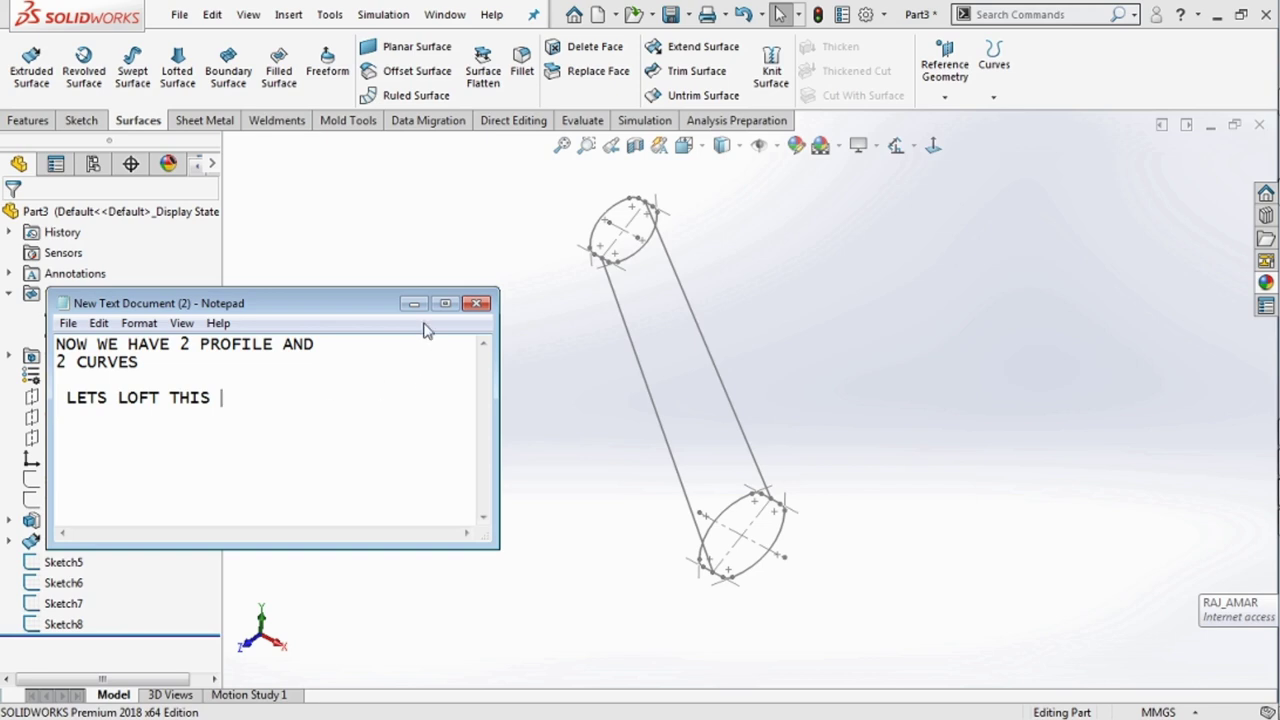
{"action": "left_click", "coordinate": [419, 305]}
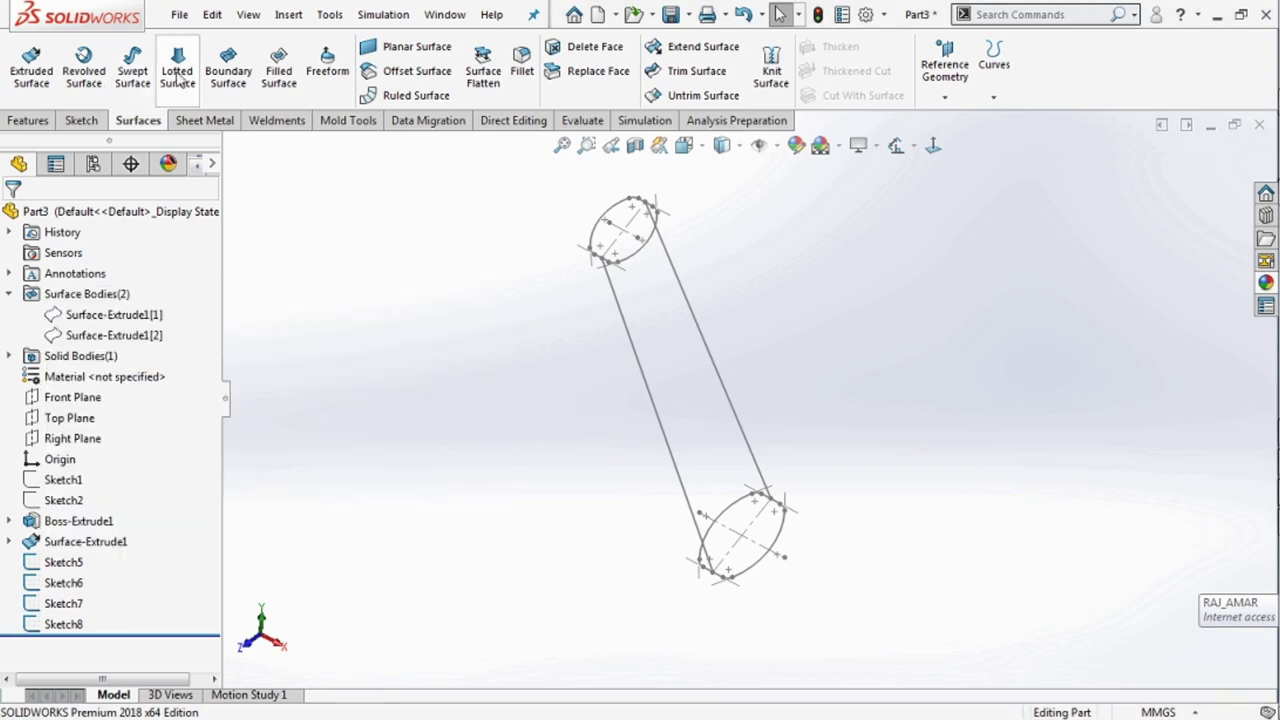
Create Loft1 from profiles Sketch6 and Sketch5 with Sketch7 and Sketch8 as guide curves.
{"action": "left_click", "coordinate": [46, 122]}
{"action": "left_click", "coordinate": [170, 80]}
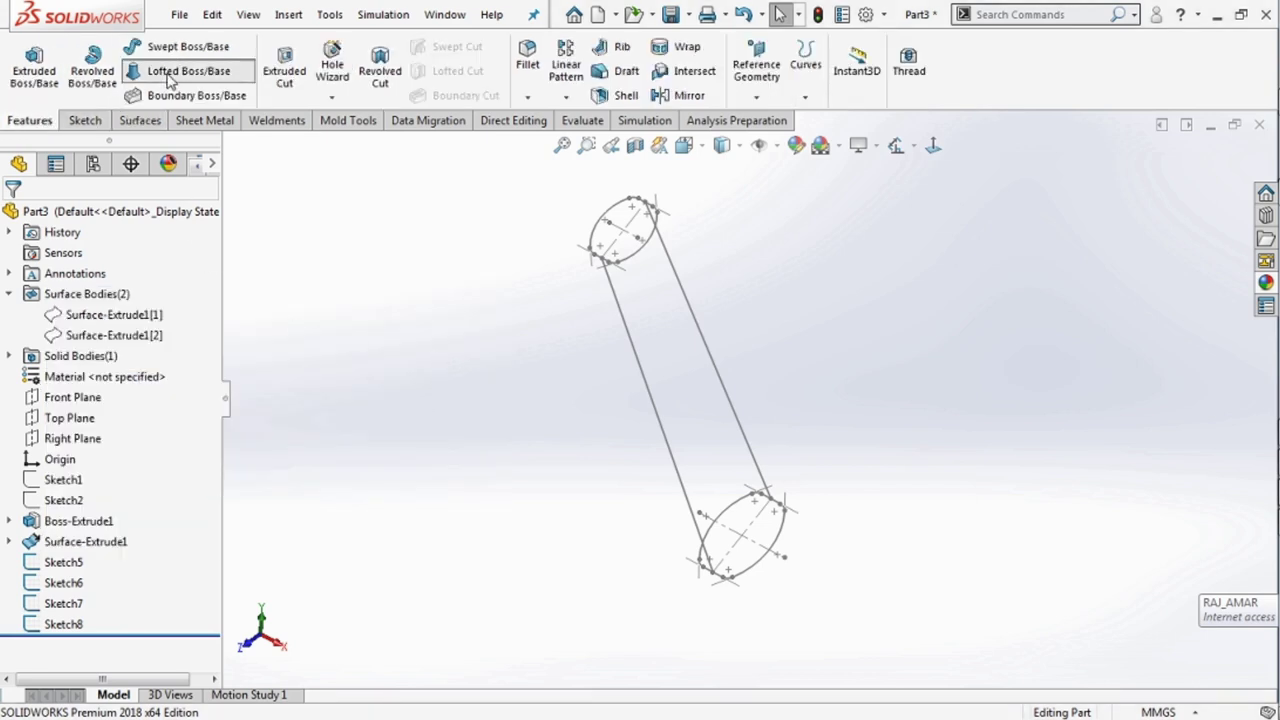
{"action": "left_click", "coordinate": [654, 264]}
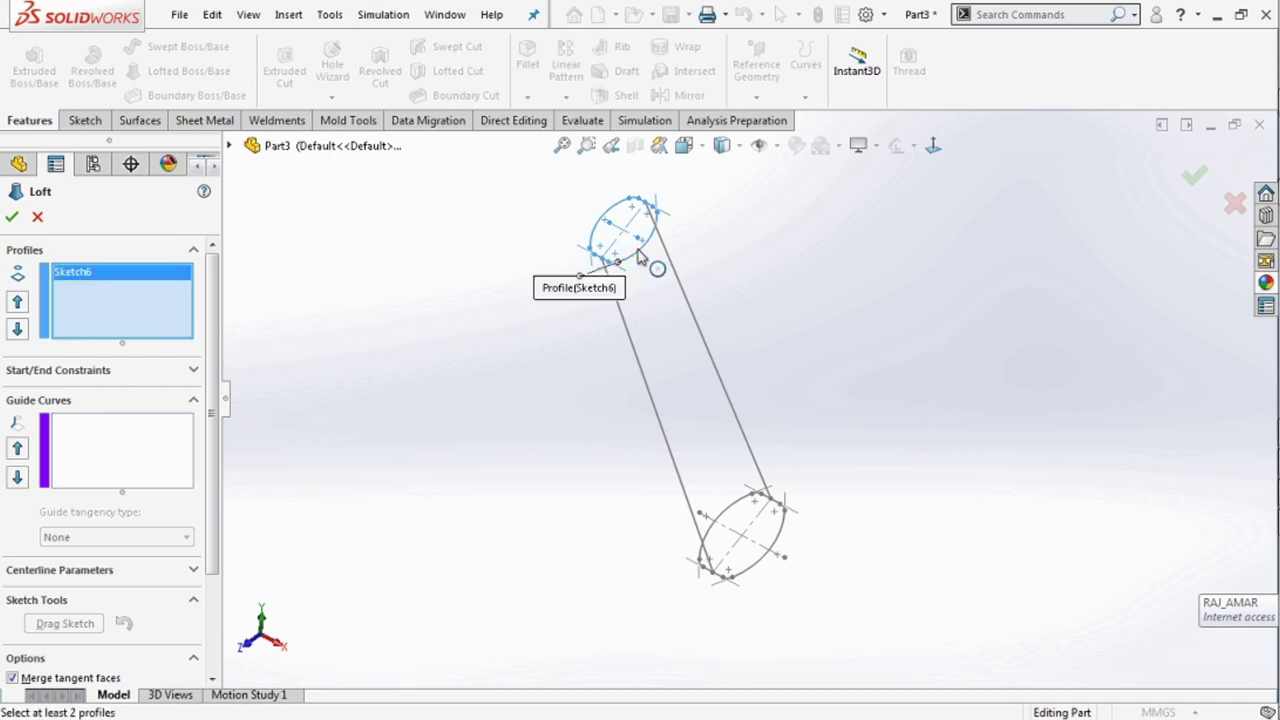
{"action": "left_click", "coordinate": [757, 566]}
{"action": "left_click", "coordinate": [108, 452]}
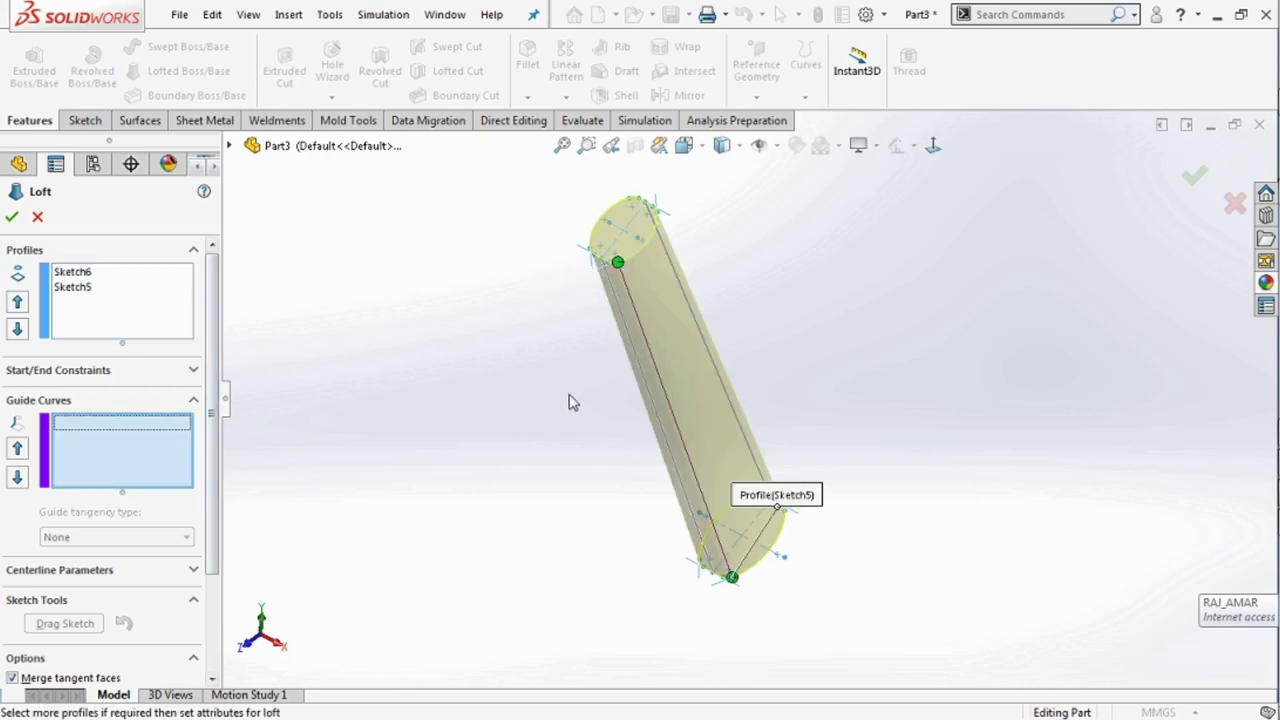
{"action": "left_click", "coordinate": [631, 355]}
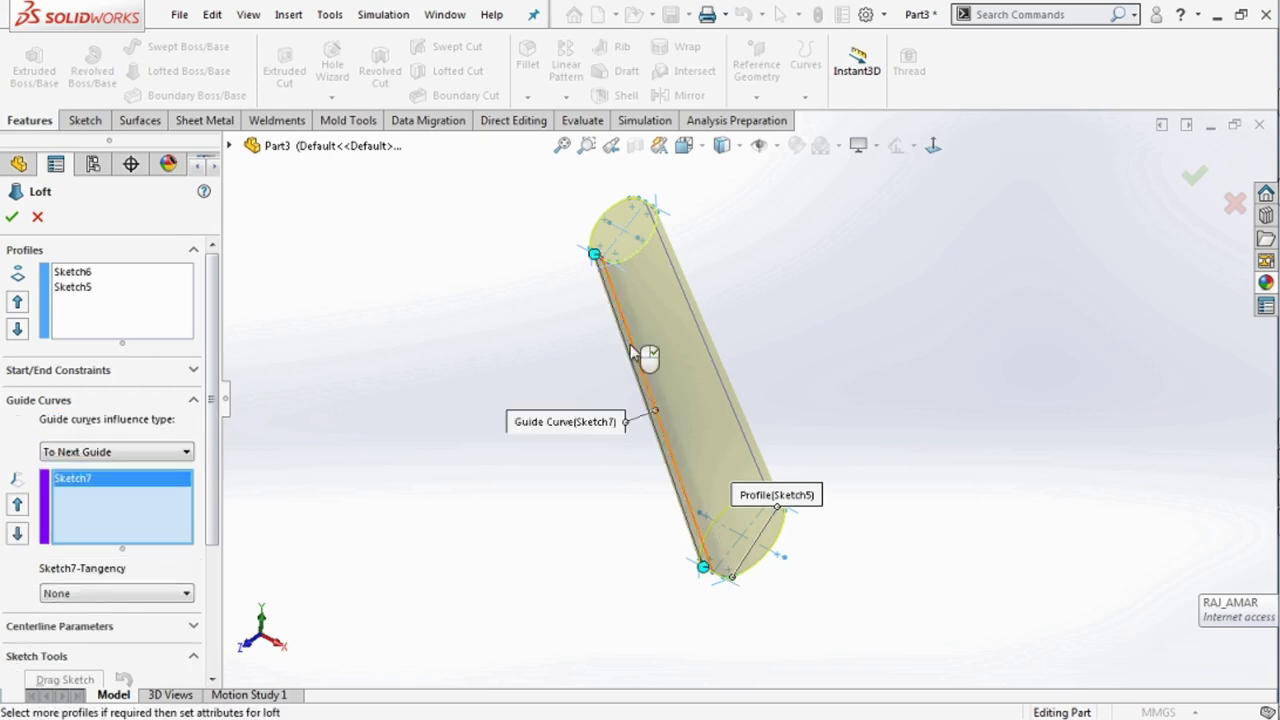
{"action": "left_click", "coordinate": [690, 300]}
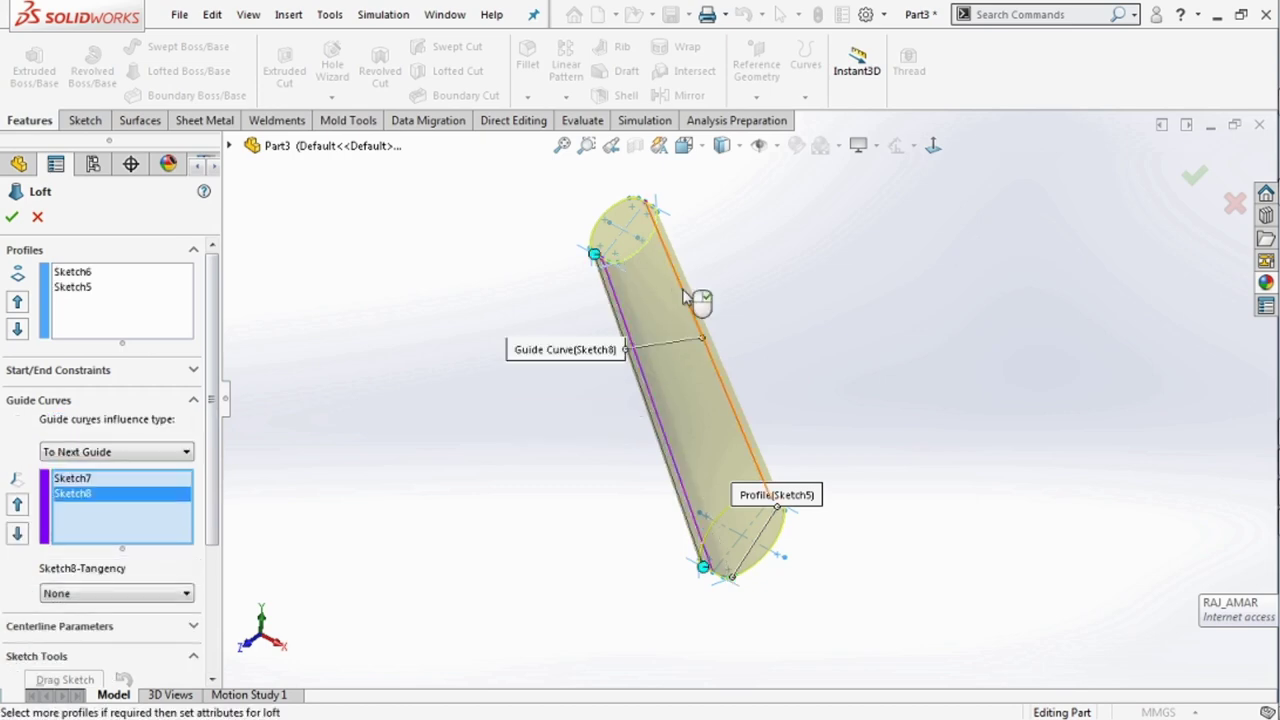
{"action": "left_click", "coordinate": [12, 217]}
{"action": "mouse_move", "coordinate": [587, 424]}
{"action": "middle_mouse_down"}
{"action": "mouse_move", "coordinate": [594, 369]}
{"action": "mouse_move", "coordinate": [620, 346]}
{"action": "mouse_move", "coordinate": [697, 380]}
{"action": "mouse_move", "coordinate": [589, 415]}
{"action": "mouse_move", "coordinate": [540, 503]}
{"action": "mouse_move", "coordinate": [609, 434]}
{"action": "mouse_move", "coordinate": [716, 377]}
{"action": "mouse_move", "coordinate": [771, 423]}
{"action": "mouse_move", "coordinate": [651, 463]}
{"action": "mouse_move", "coordinate": [546, 523]}
{"action": "mouse_move", "coordinate": [641, 411]}
{"action": "mouse_move", "coordinate": [663, 363]}
{"action": "middle_mouse_up"}
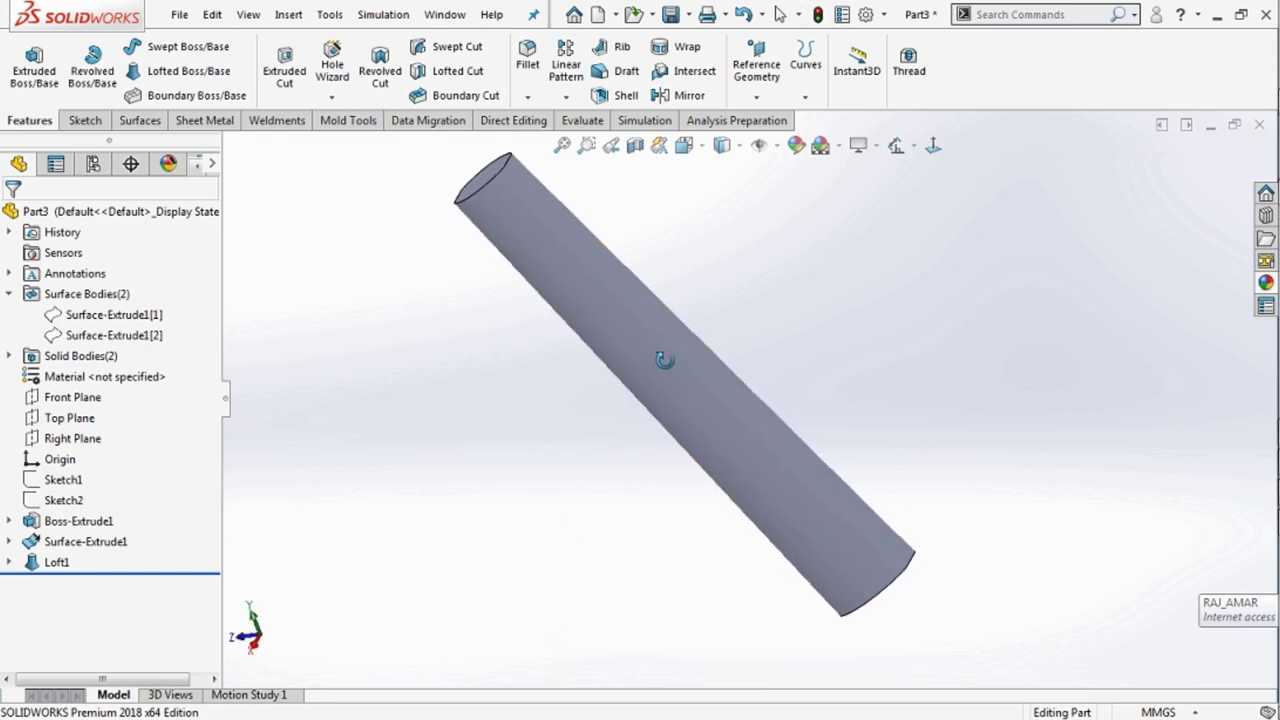
Switch the view to the standard Right orientation.
{"action": "left_click", "coordinate": [685, 145]}
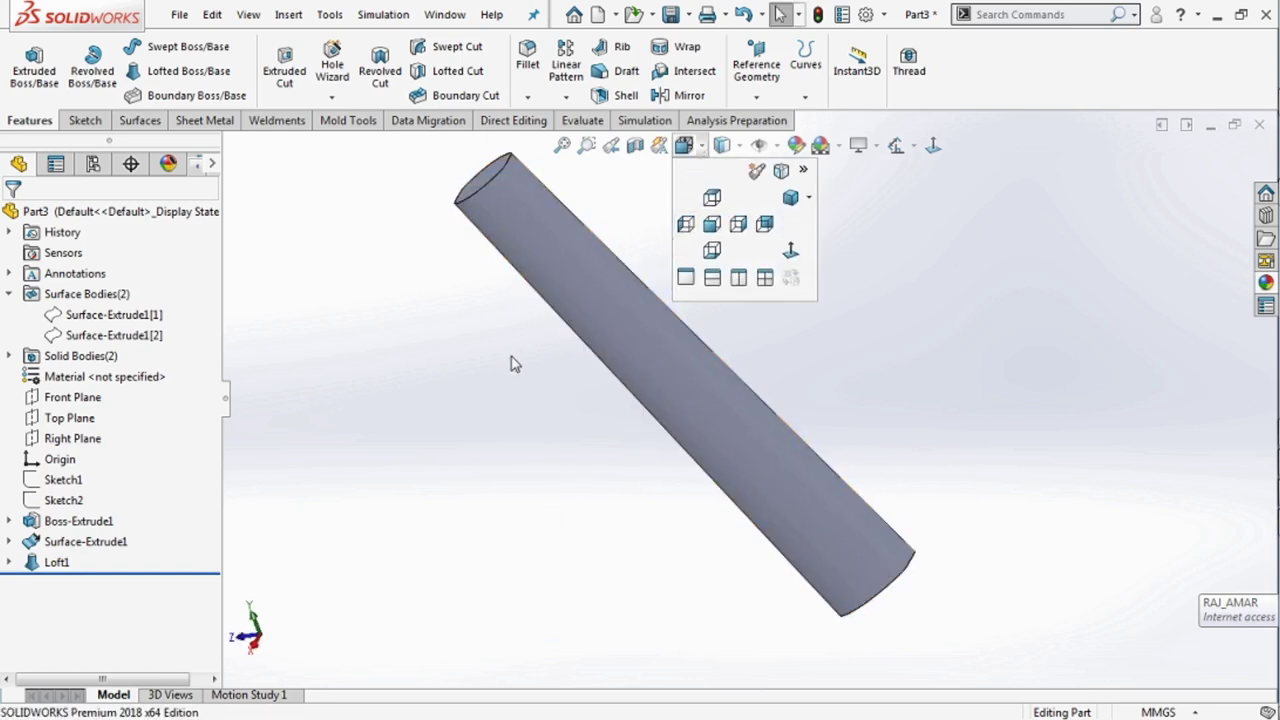
{"action": "middle_click_drag", "start_coordinate": [494, 423], "coordinate": [541, 398]}
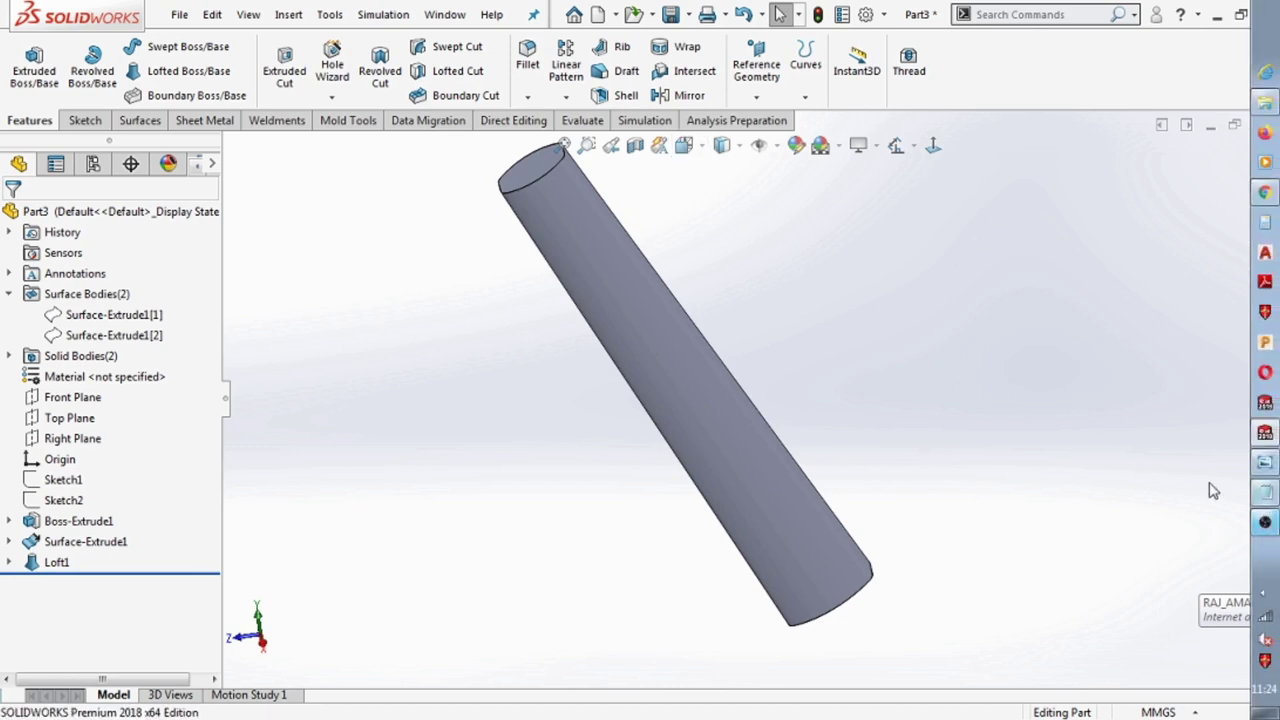
{"action": "left_click", "coordinate": [695, 150]}
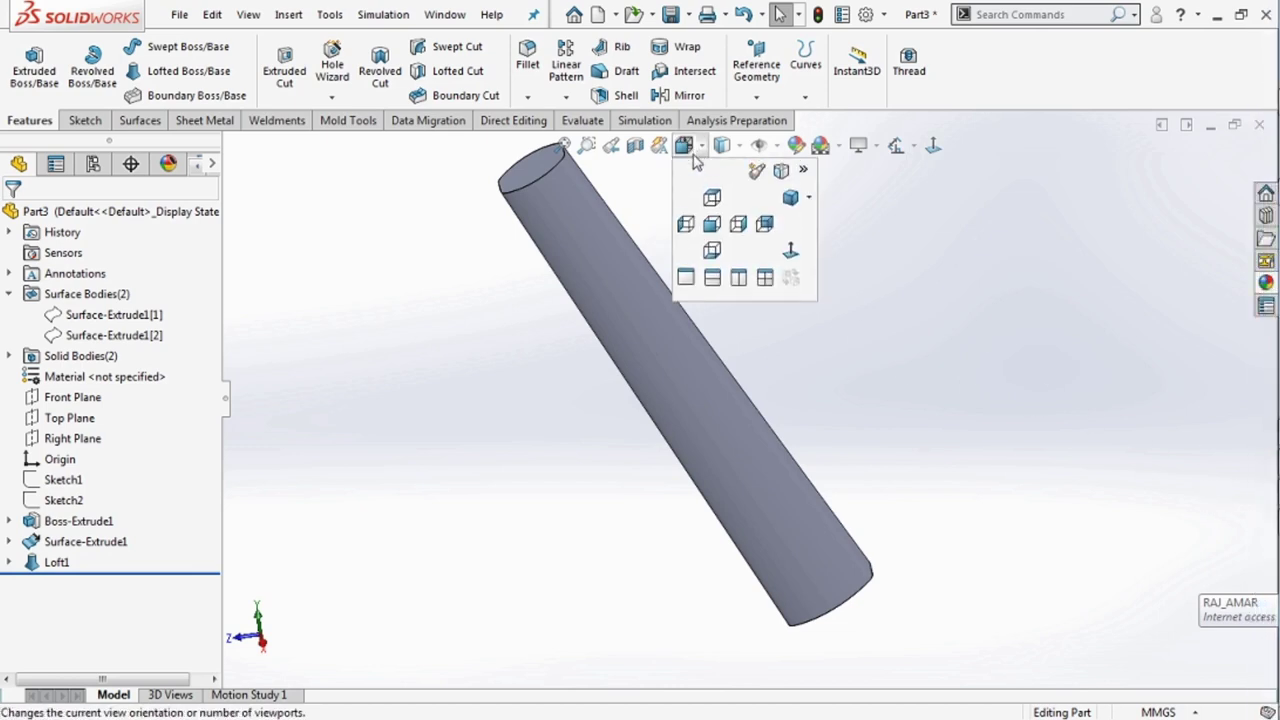
{"action": "left_click", "coordinate": [738, 225]}
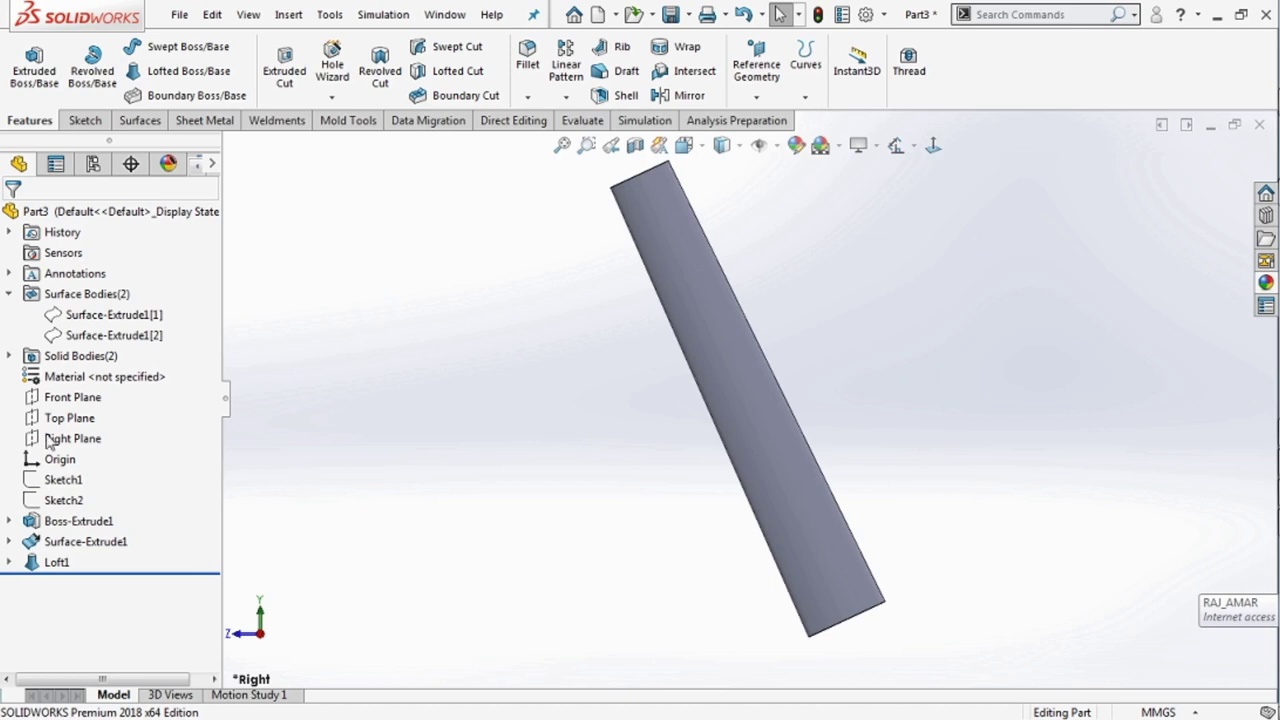
Show the reference sketch, fit the view, then bring back the note with its text selected.
{"action": "left_click", "coordinate": [60, 480]}
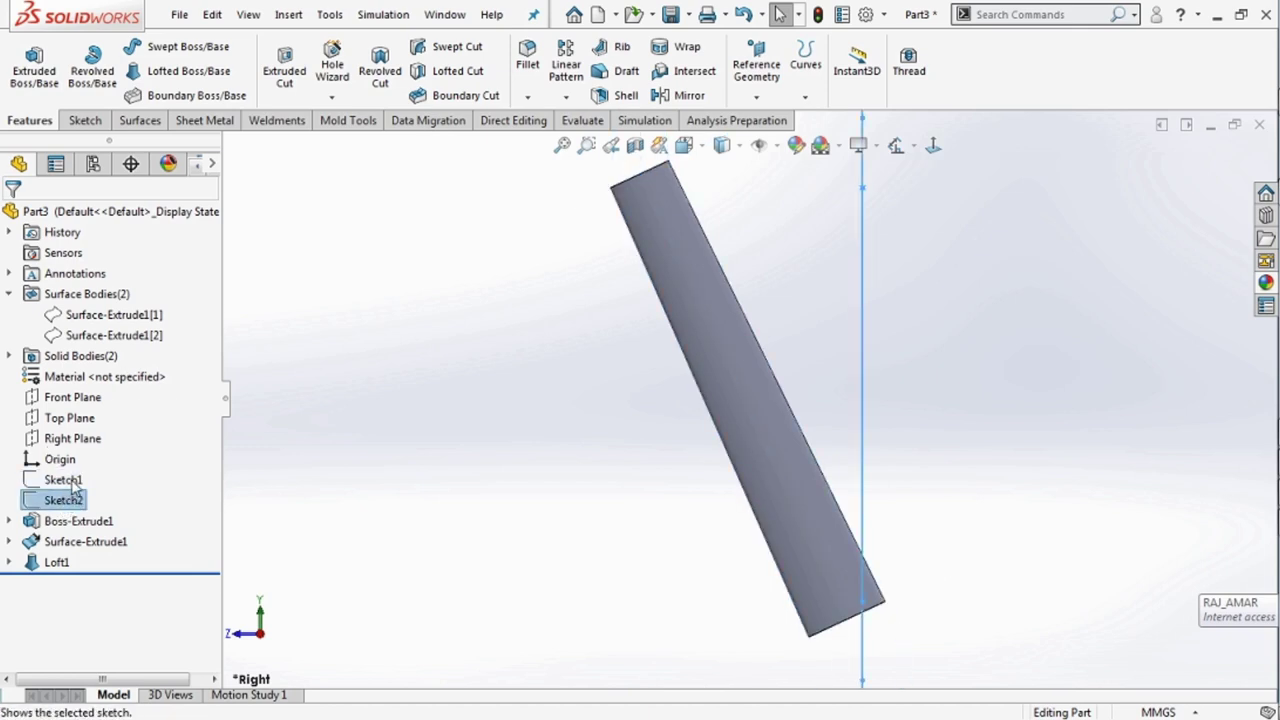
{"action": "left_click", "coordinate": [75, 470]}
{"action": "left_click", "coordinate": [417, 465]}
{"action": "key", "text": "f"}
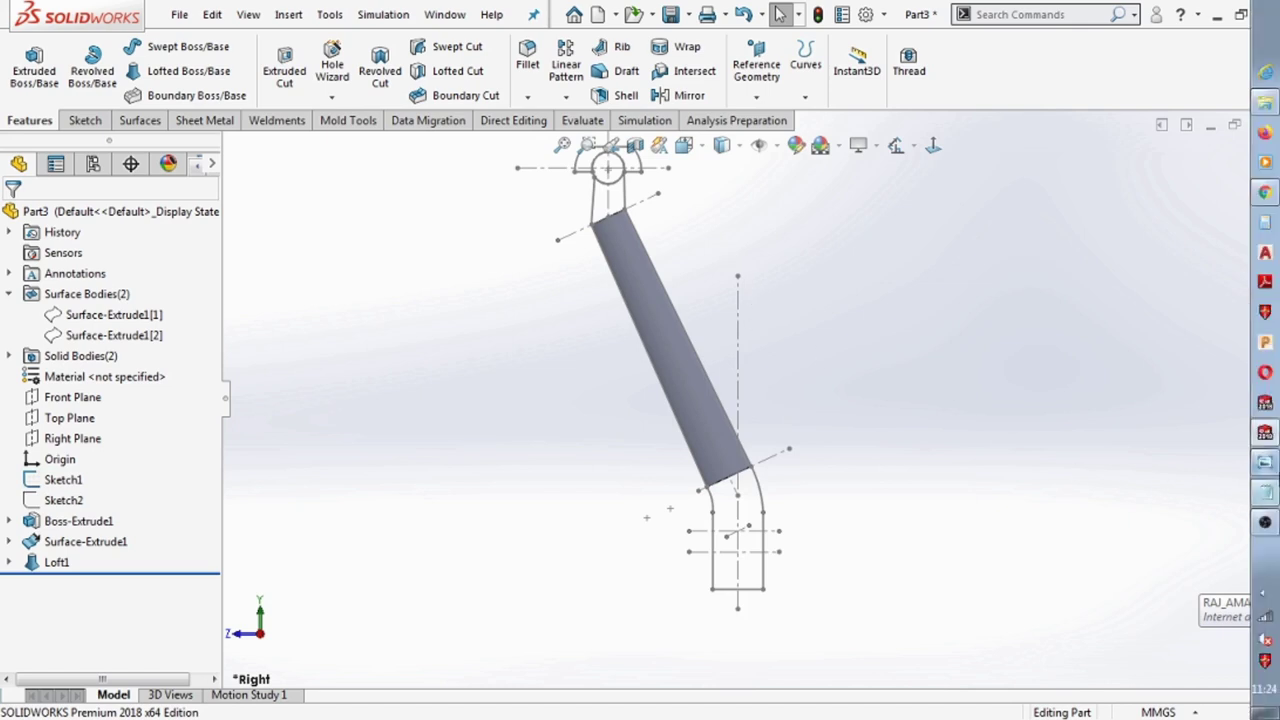
{"action": "left_click", "coordinate": [1265, 492]}
{"action": "left_click_drag", "start_coordinate": [393, 440], "coordinate": [22, 358]}
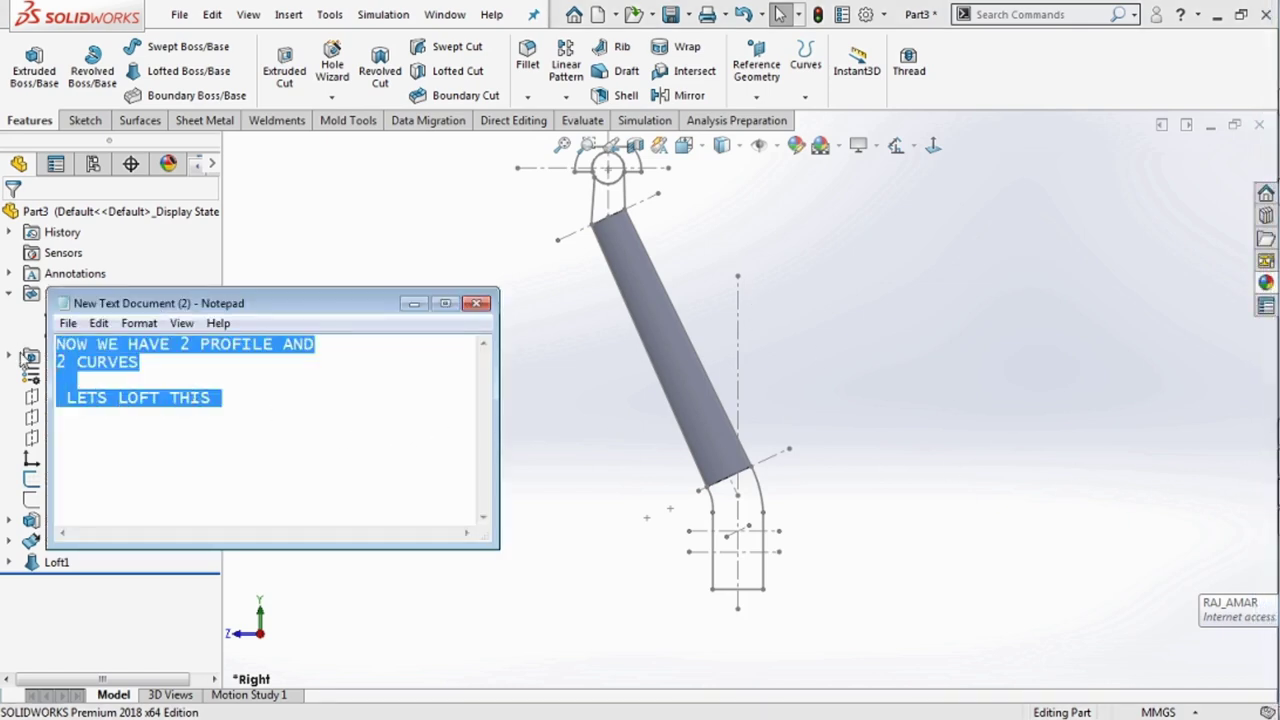
Delete the old note text and type 'IF WE CHECK RIGHT VIEW', removing the stray trailing letter.
{"action": "key", "text": "BackSpace"}
{"action": "type", "text": "F "}
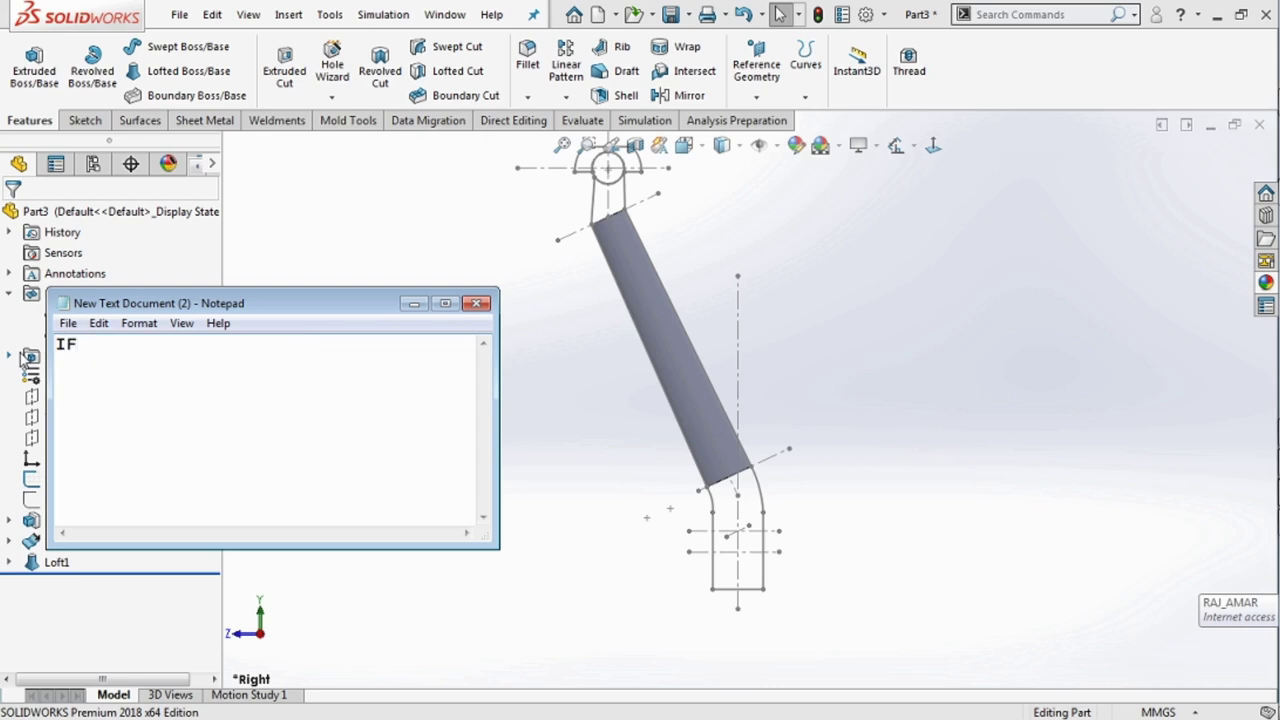
{"action": "type", "text": "WE "}
{"action": "type", "text": "CH"}
{"action": "type", "text": "ECK "}
{"action": "type", "text": "RIGHT"}
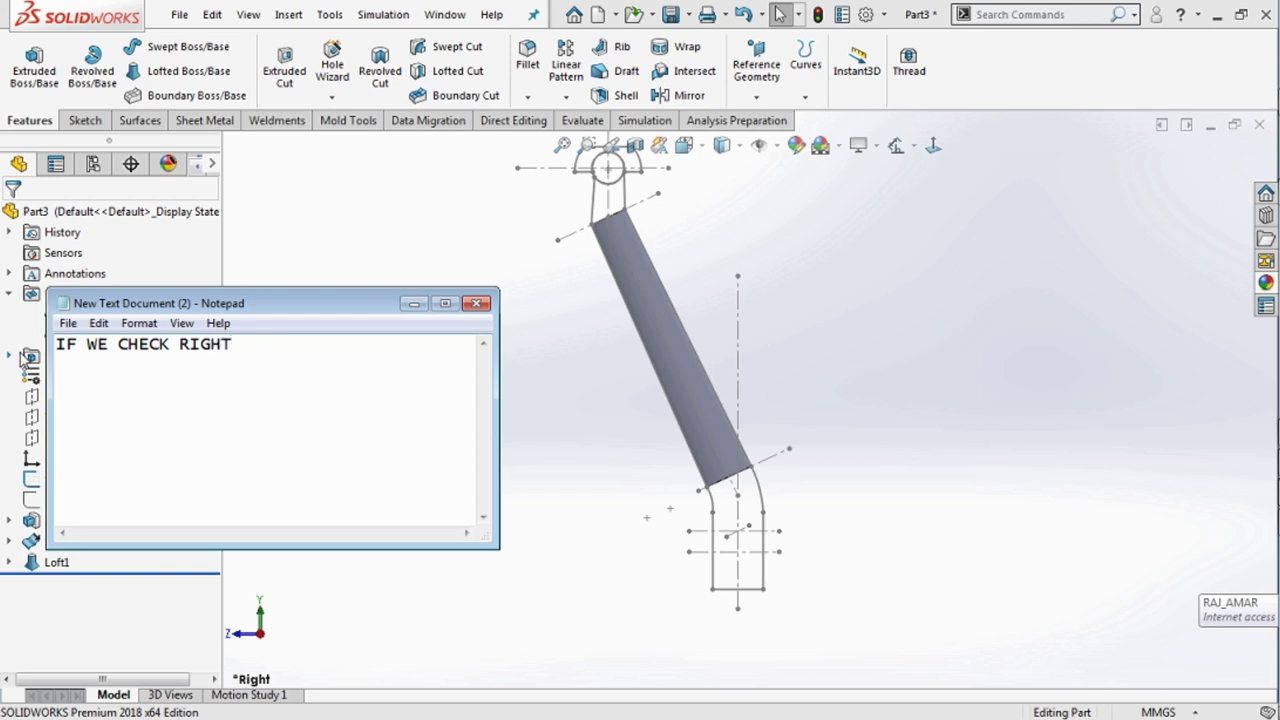
{"action": "type", "text": " VIE"}
{"action": "type", "text": "W "}
{"action": "type", "text": "I"}
{"action": "key", "text": "BackSpace"}
{"action": "left_click", "coordinate": [407, 306]}
{"action": "scroll", "coordinate": [657, 429], "scroll_direction": "down", "scroll_amount": 2}
{"action": "scroll", "coordinate": [649, 526], "scroll_direction": "down", "scroll_amount": 2}
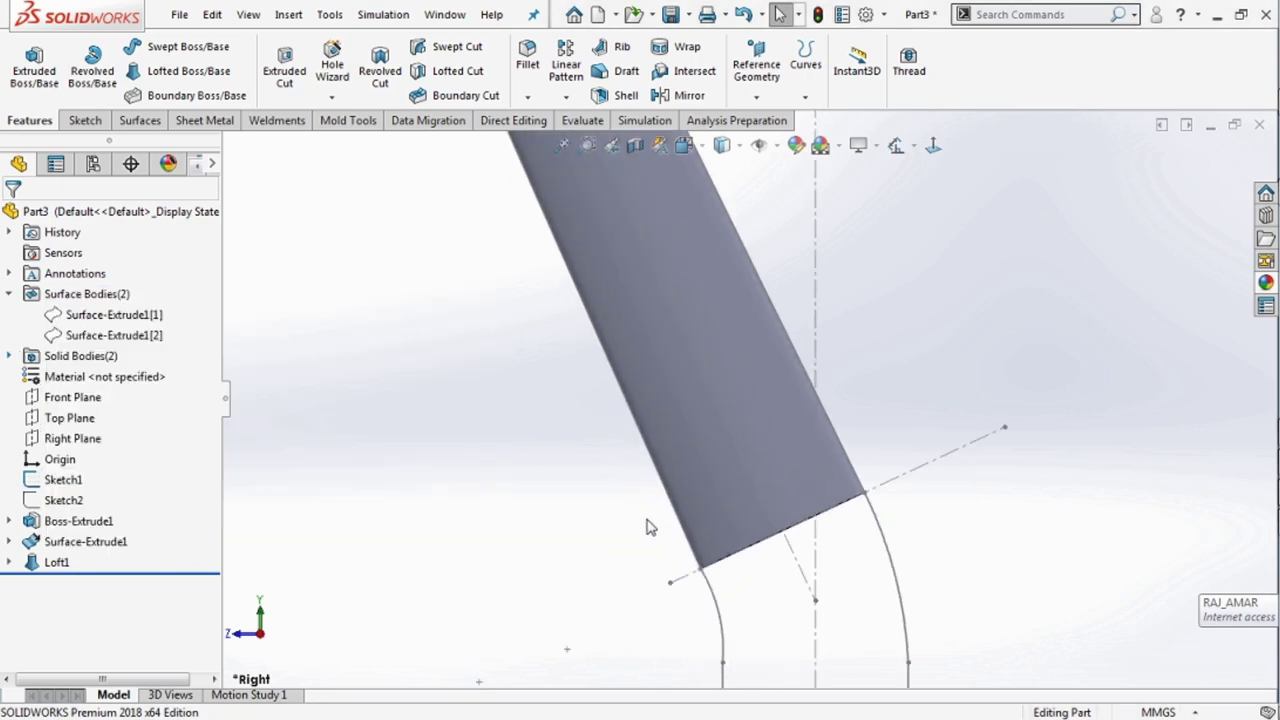
{"action": "scroll", "coordinate": [737, 597], "scroll_direction": "down", "scroll_amount": 2}
{"action": "scroll", "coordinate": [732, 500], "scroll_direction": "up", "scroll_amount": 3}
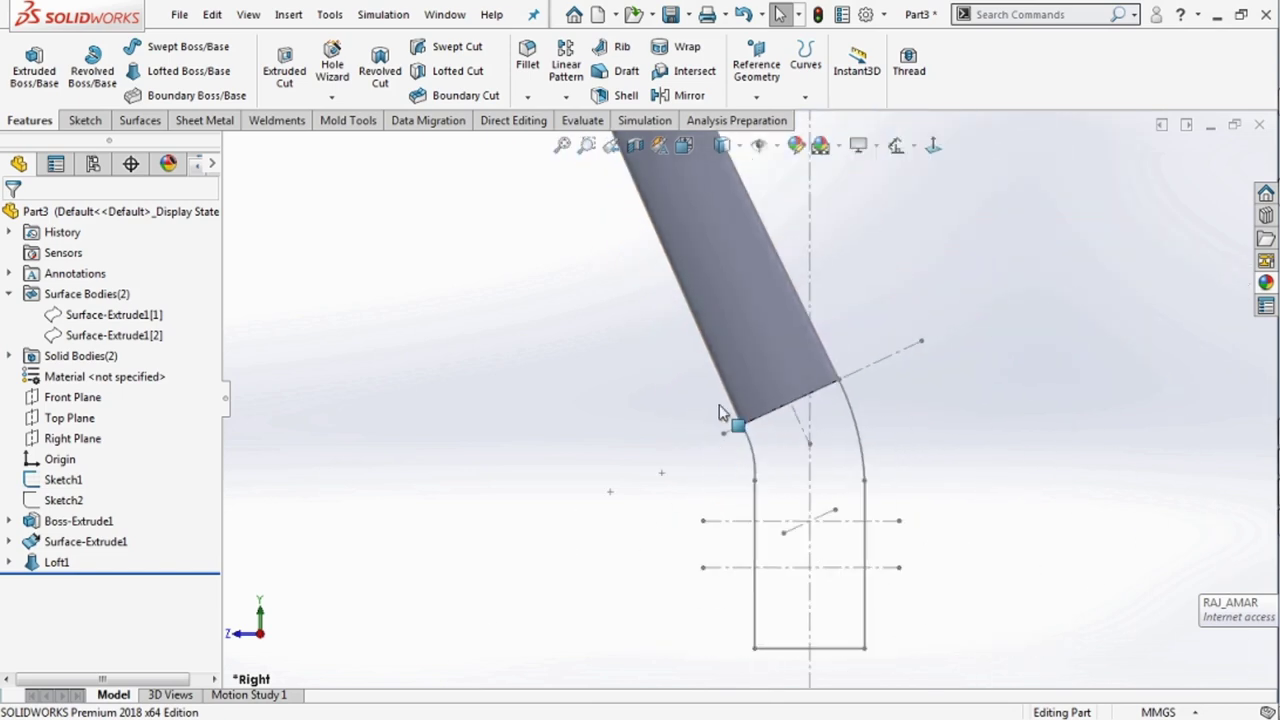
{"action": "scroll", "coordinate": [730, 330], "scroll_direction": "up", "scroll_amount": 3}
{"action": "scroll", "coordinate": [710, 250], "scroll_direction": "down", "scroll_amount": 3}
{"action": "scroll", "coordinate": [690, 252], "scroll_direction": "down", "scroll_amount": 3}
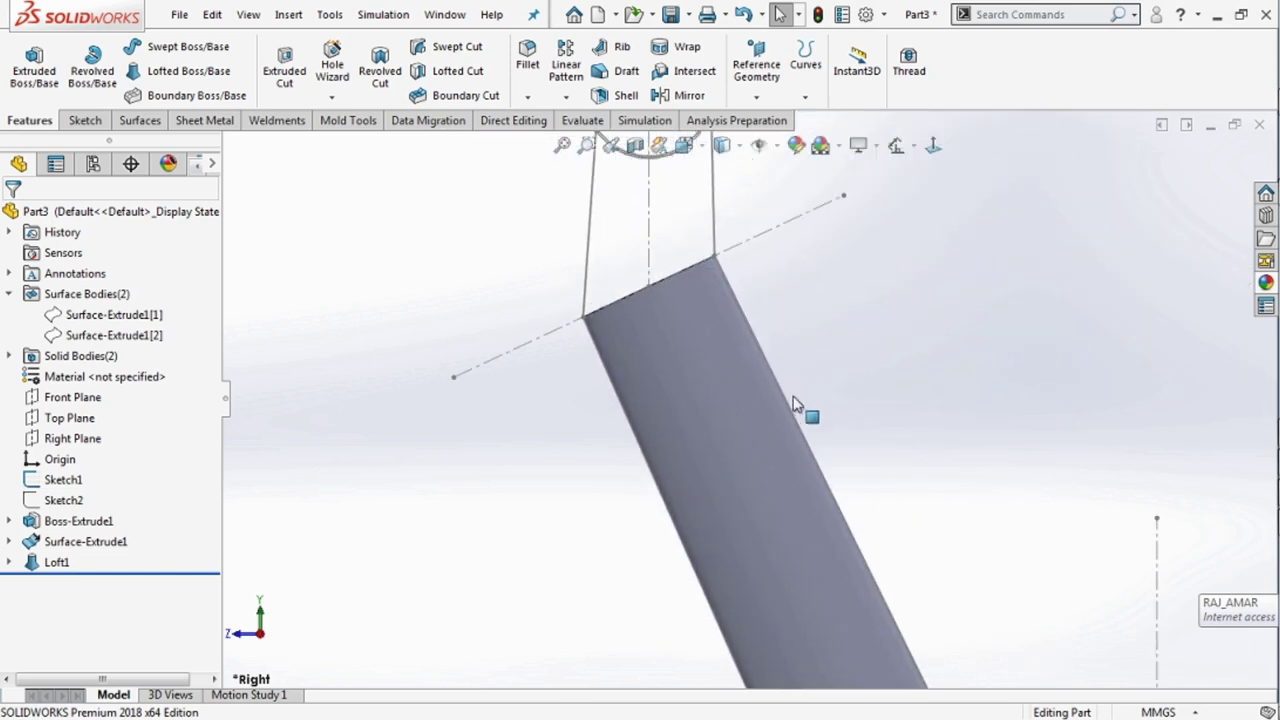
{"action": "scroll", "coordinate": [663, 349], "scroll_direction": "down", "scroll_amount": 3}
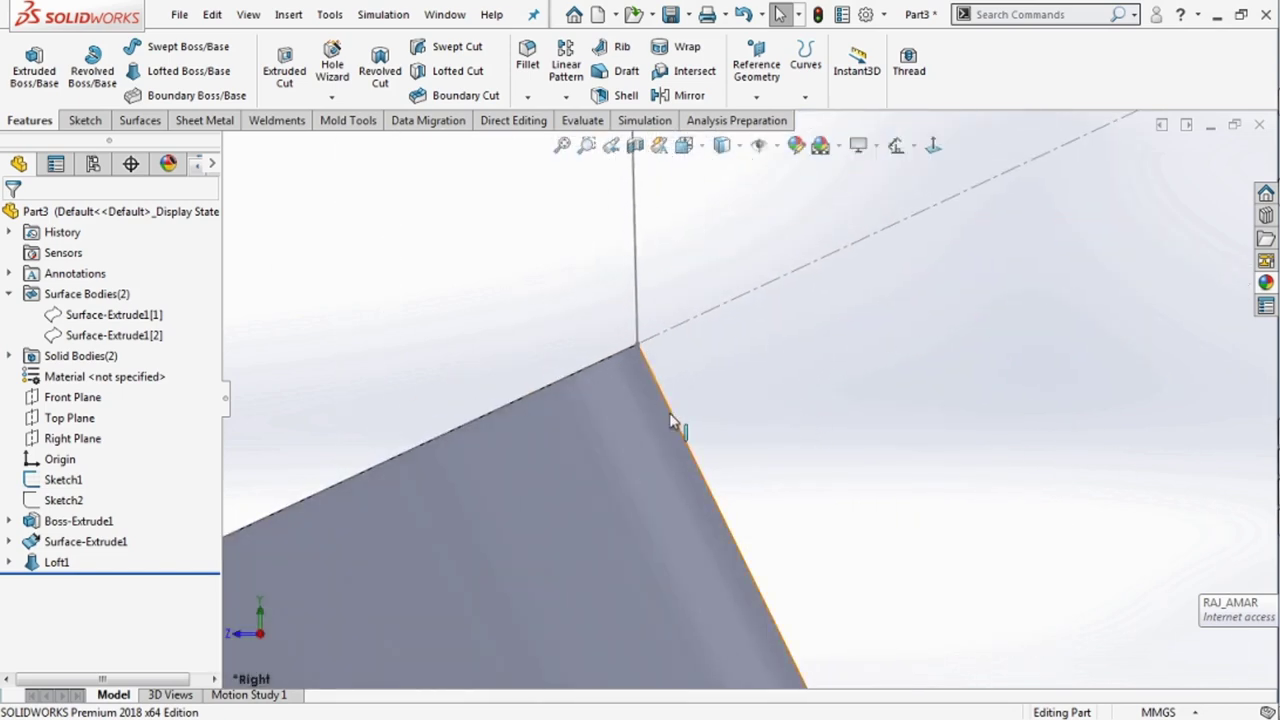
{"action": "scroll", "coordinate": [690, 428], "scroll_direction": "up", "scroll_amount": 1}
{"action": "scroll", "coordinate": [695, 432], "scroll_direction": "up", "scroll_amount": 3}
{"action": "scroll", "coordinate": [700, 440], "scroll_direction": "up", "scroll_amount": 3}
{"action": "scroll", "coordinate": [928, 634], "scroll_direction": "down", "scroll_amount": 1}
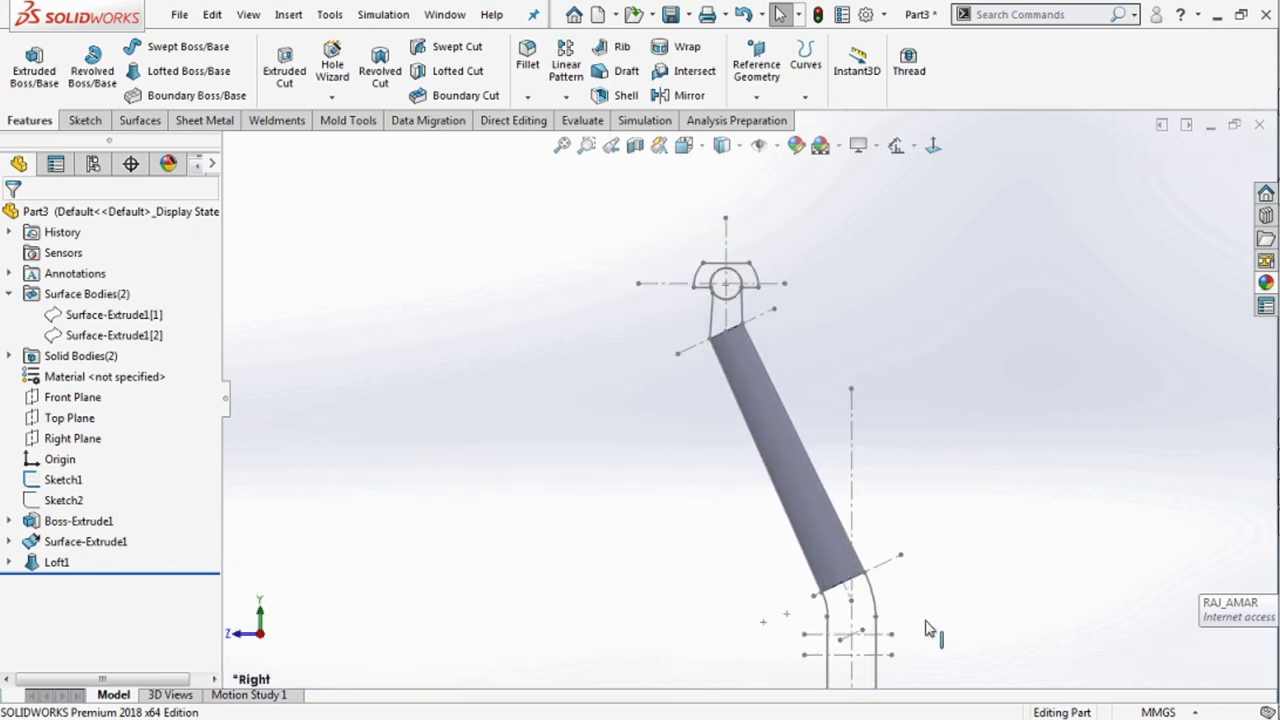
{"action": "scroll", "coordinate": [868, 532], "scroll_direction": "down", "scroll_amount": 1}
{"action": "left_click", "coordinate": [1271, 470]}
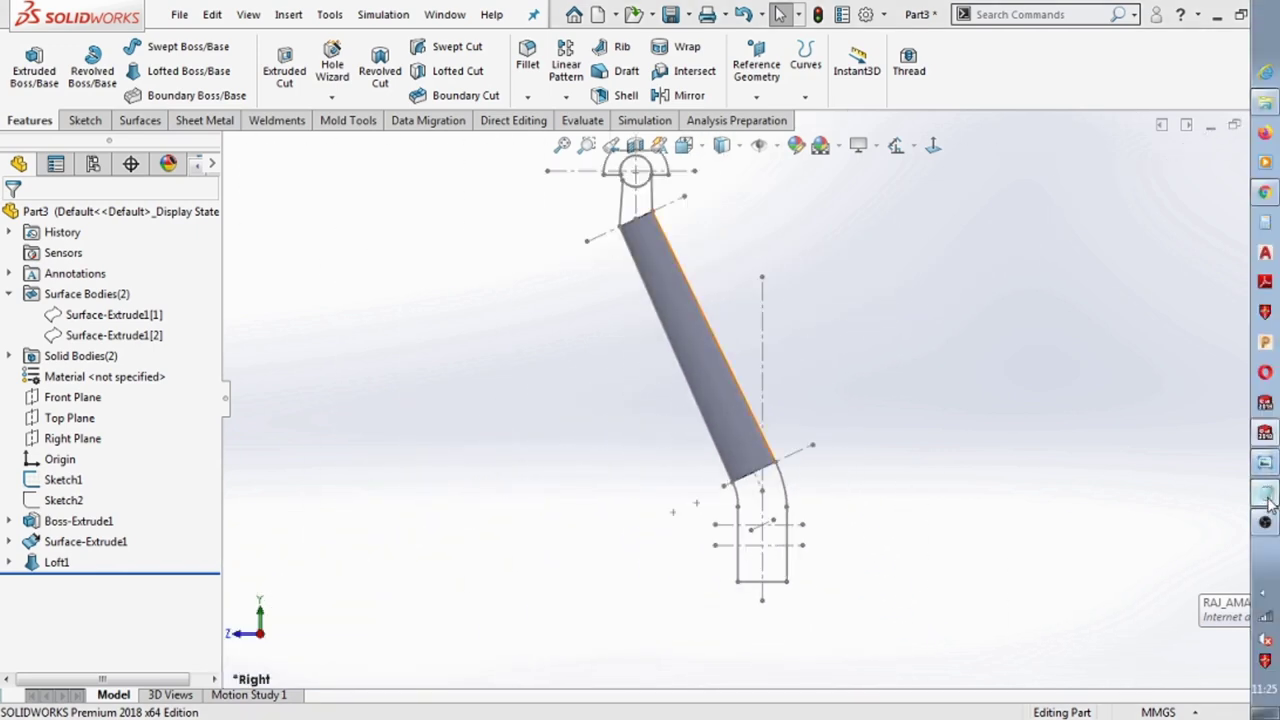
Append 'ITS OK', then after a blank line type 'NOW WE CHECK FRONT VIEW'.
{"action": "type", "text": "IF WE CHECK RIGHT VIEW I"}
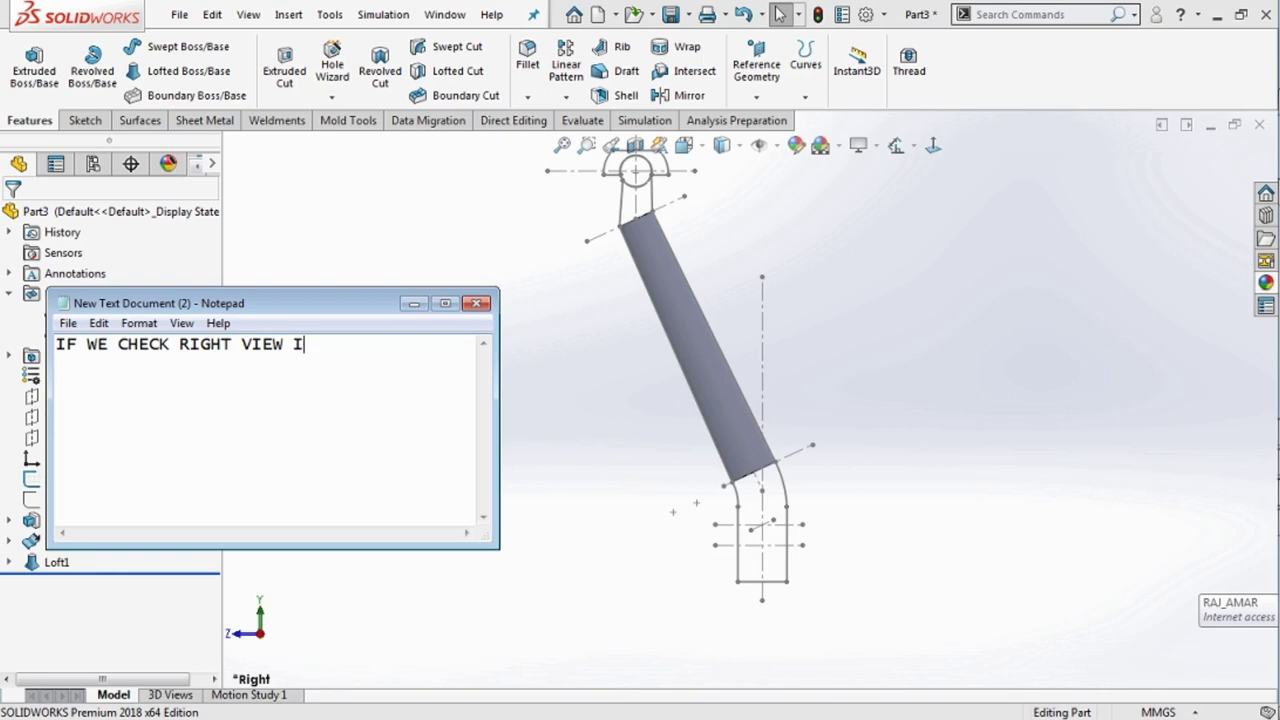
{"action": "type", "text": "TS "}
{"action": "type", "text": "O"}
{"action": "type", "text": "K"}
{"action": "left_click", "coordinate": [408, 305]}
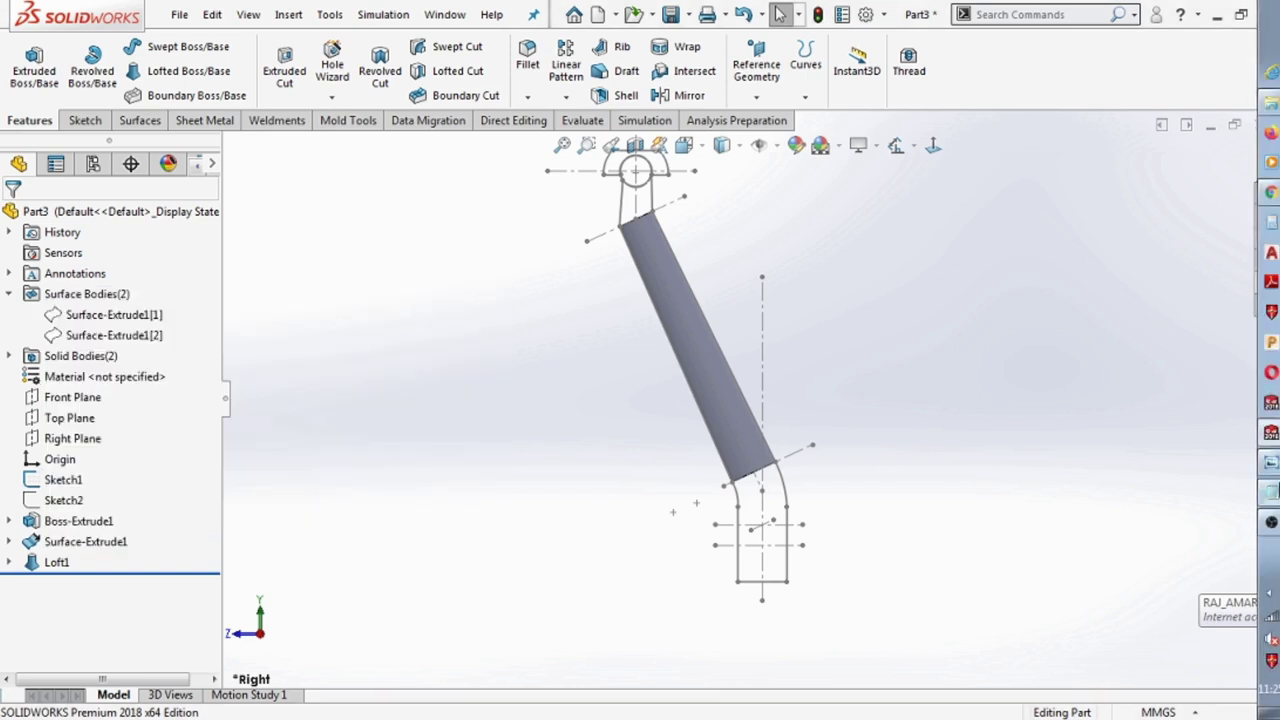
{"action": "left_click", "coordinate": [1275, 492]}
{"action": "key", "text": "Return"}
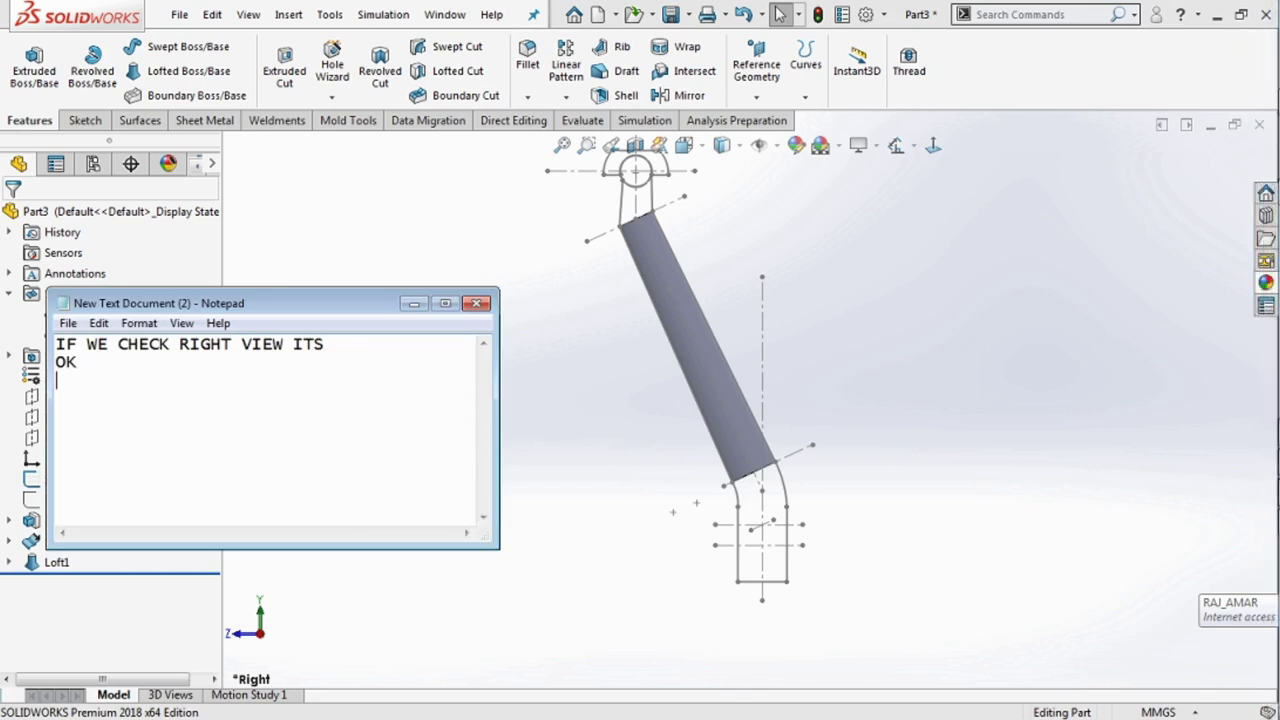
{"action": "key", "text": "Return"}
{"action": "type", "text": "NO"}
{"action": "type", "text": "W WE "}
{"action": "type", "text": "CH"}
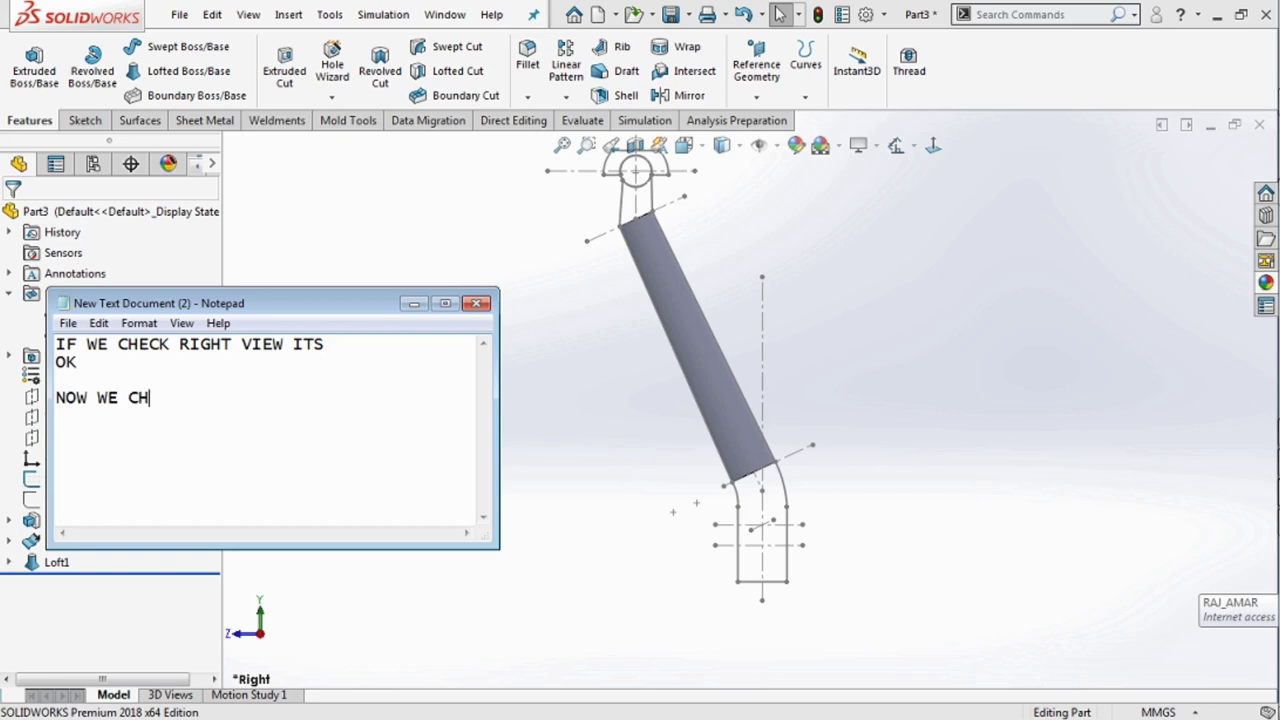
{"action": "type", "text": "ECK F"}
{"action": "type", "text": "RONT "}
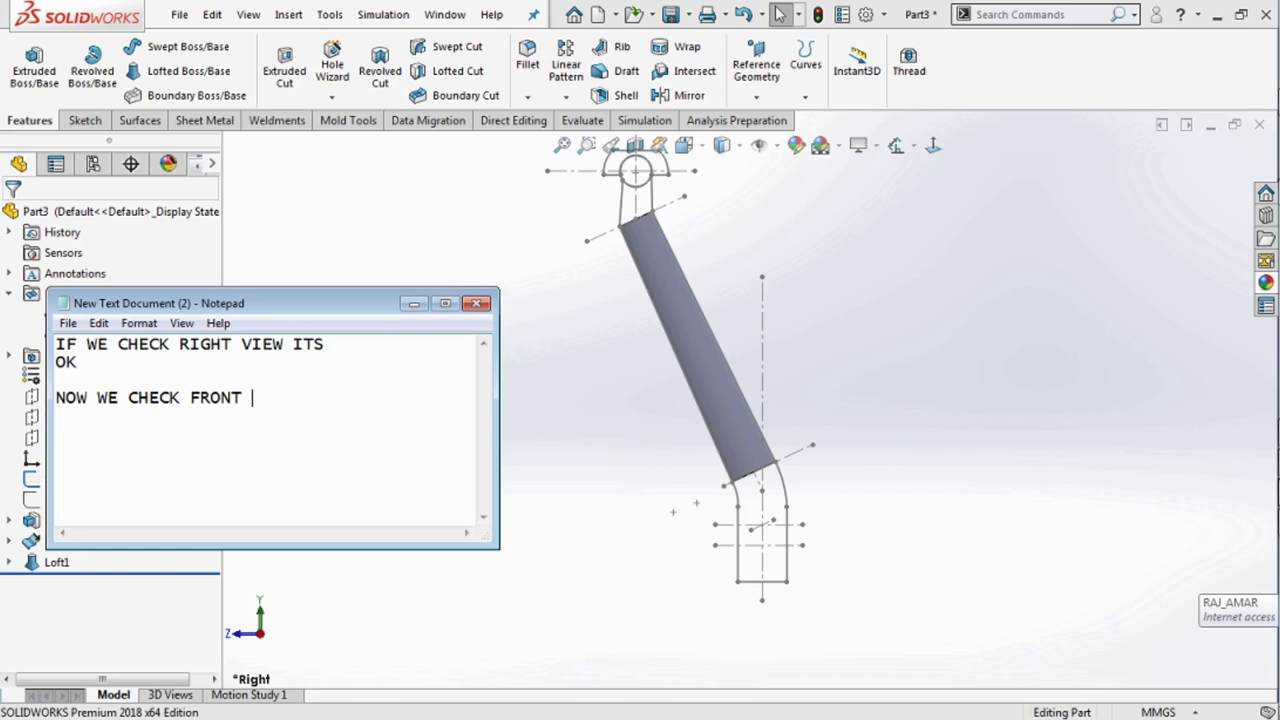
{"action": "type", "text": "VIEW"}
View the part normal to the Front Plane, hiding Sketch1 and showing Sketch2.
{"action": "left_click", "coordinate": [413, 304]}
{"action": "left_click", "coordinate": [82, 400]}
{"action": "key", "text": "ctrl+8"}
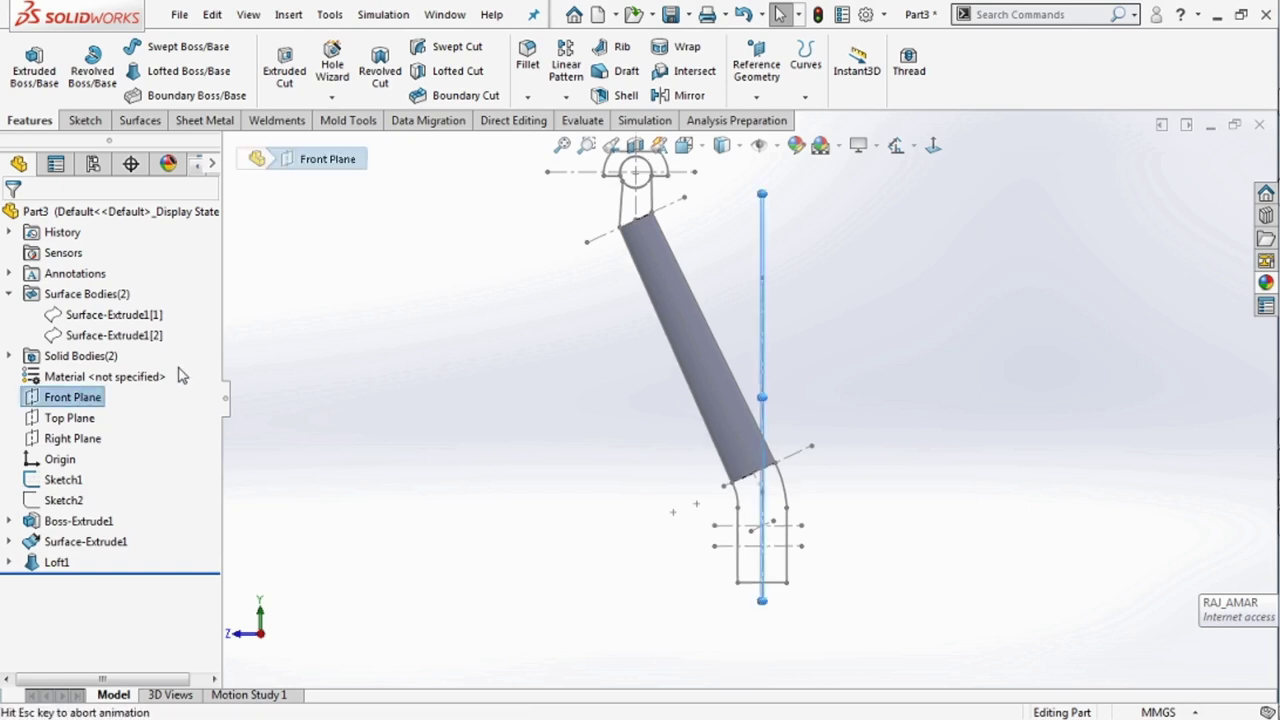
{"action": "left_click", "coordinate": [72, 479]}
{"action": "left_click", "coordinate": [84, 453]}
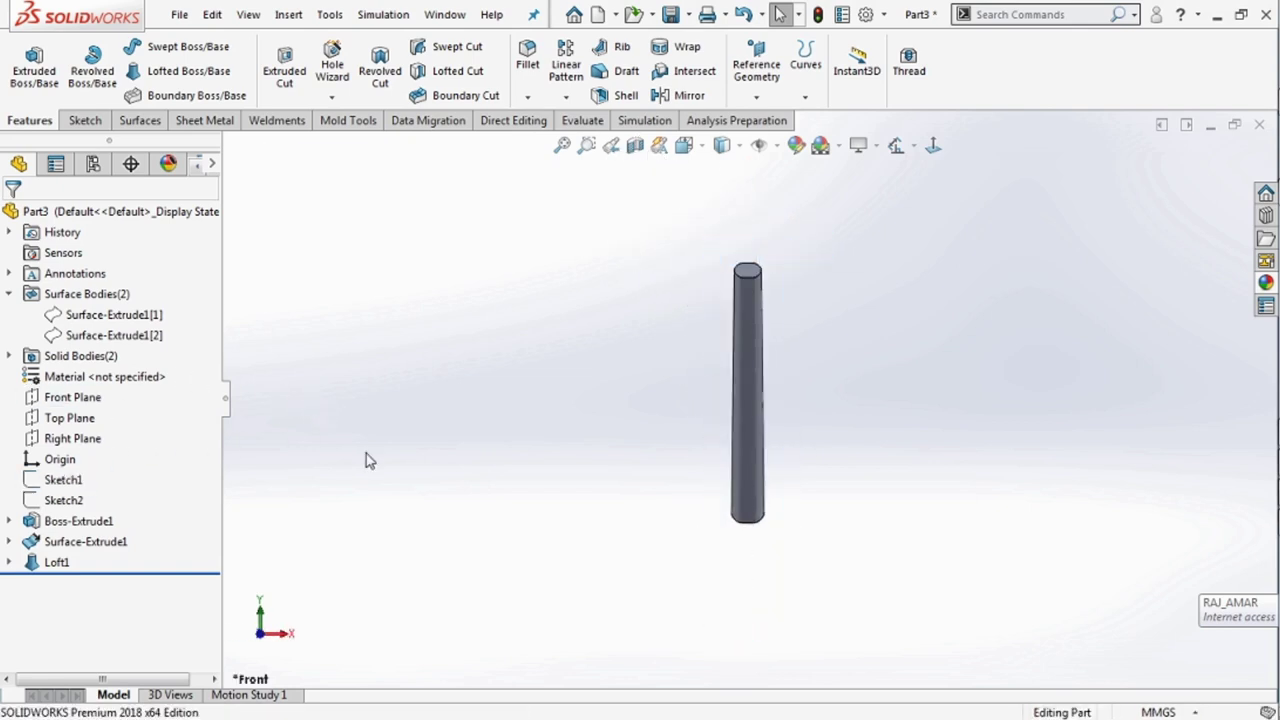
{"action": "left_click", "coordinate": [64, 500]}
{"action": "left_click", "coordinate": [84, 474]}
Zoom in on the tube's top end to compare it with the Sketch2 profile curve.
{"action": "scroll", "coordinate": [828, 449], "scroll_direction": "down", "scroll_amount": 1}
{"action": "scroll", "coordinate": [828, 449], "scroll_direction": "down", "scroll_amount": 1}
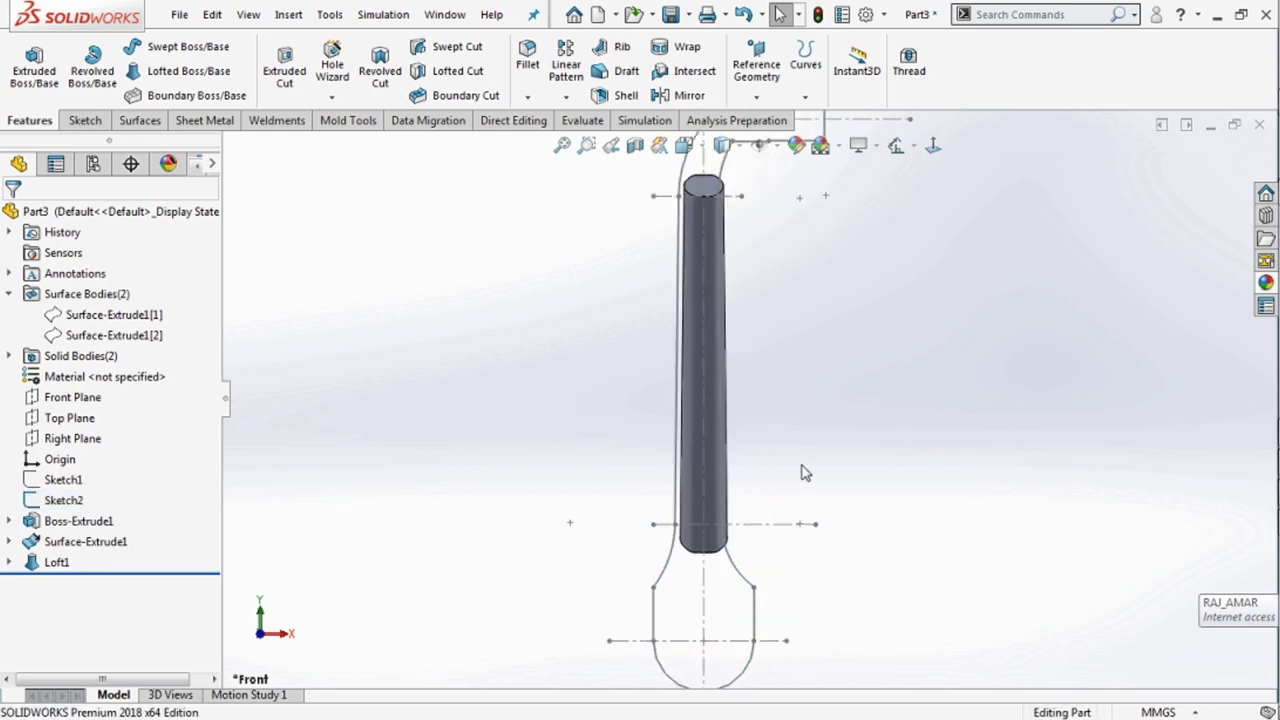
{"action": "scroll", "coordinate": [734, 194], "scroll_direction": "down", "scroll_amount": 1}
{"action": "scroll", "coordinate": [723, 220], "scroll_direction": "down", "scroll_amount": 2}
{"action": "scroll", "coordinate": [717, 325], "scroll_direction": "down", "scroll_amount": 2}
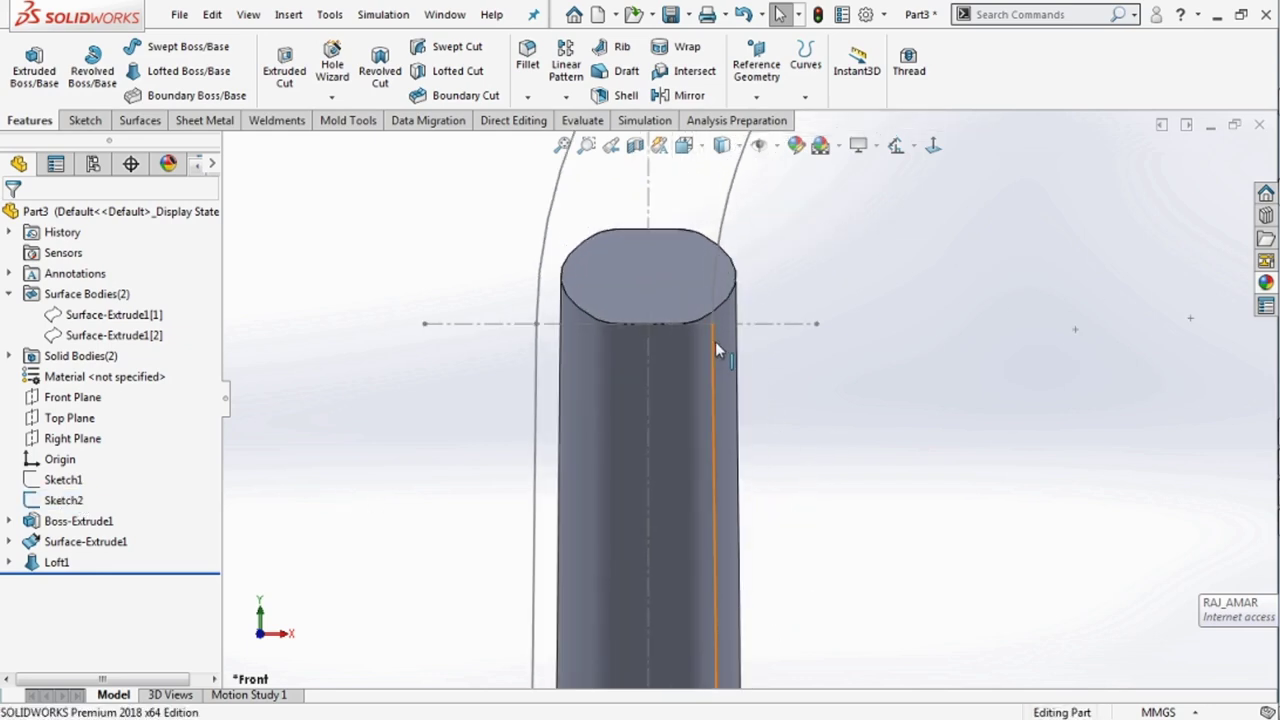
{"action": "left_click", "coordinate": [714, 345]}
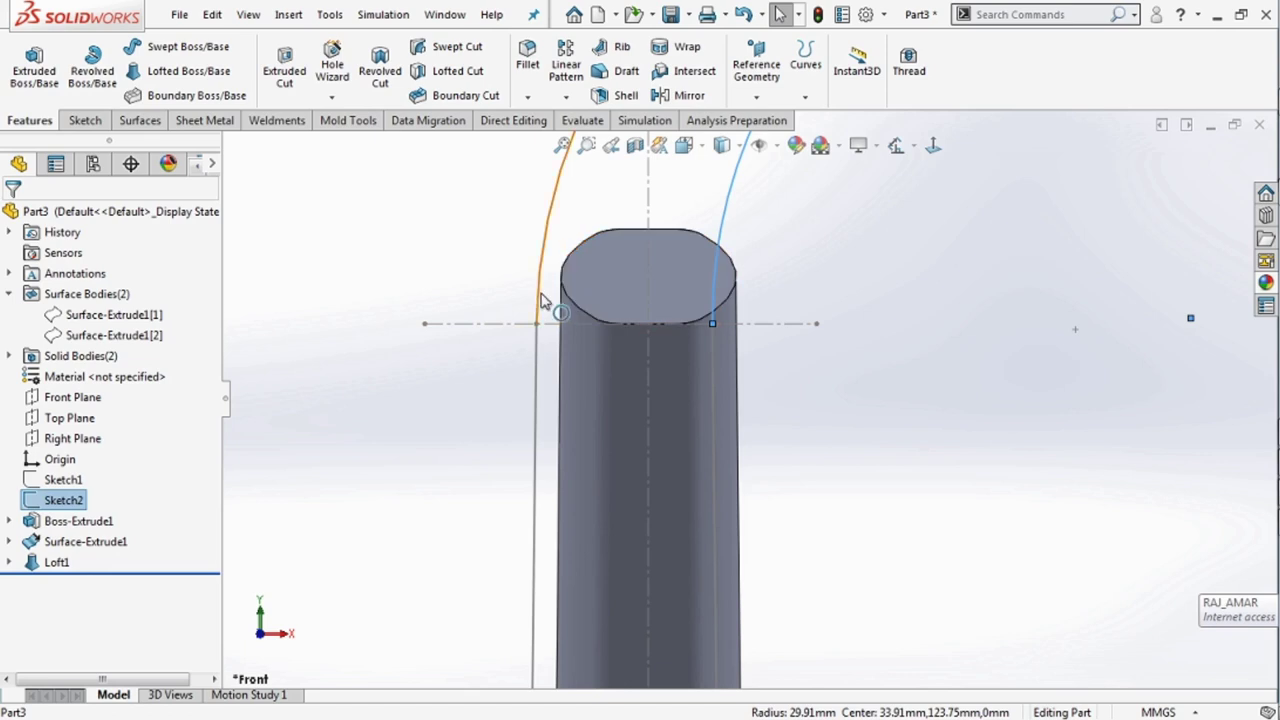
{"action": "key", "text": "Escape"}
Inspect the tube's bottom end against the profile, then bring the note back up.
{"action": "scroll", "coordinate": [627, 425], "scroll_direction": "up", "scroll_amount": 4}
{"action": "scroll", "coordinate": [760, 578], "scroll_direction": "up", "scroll_amount": 2}
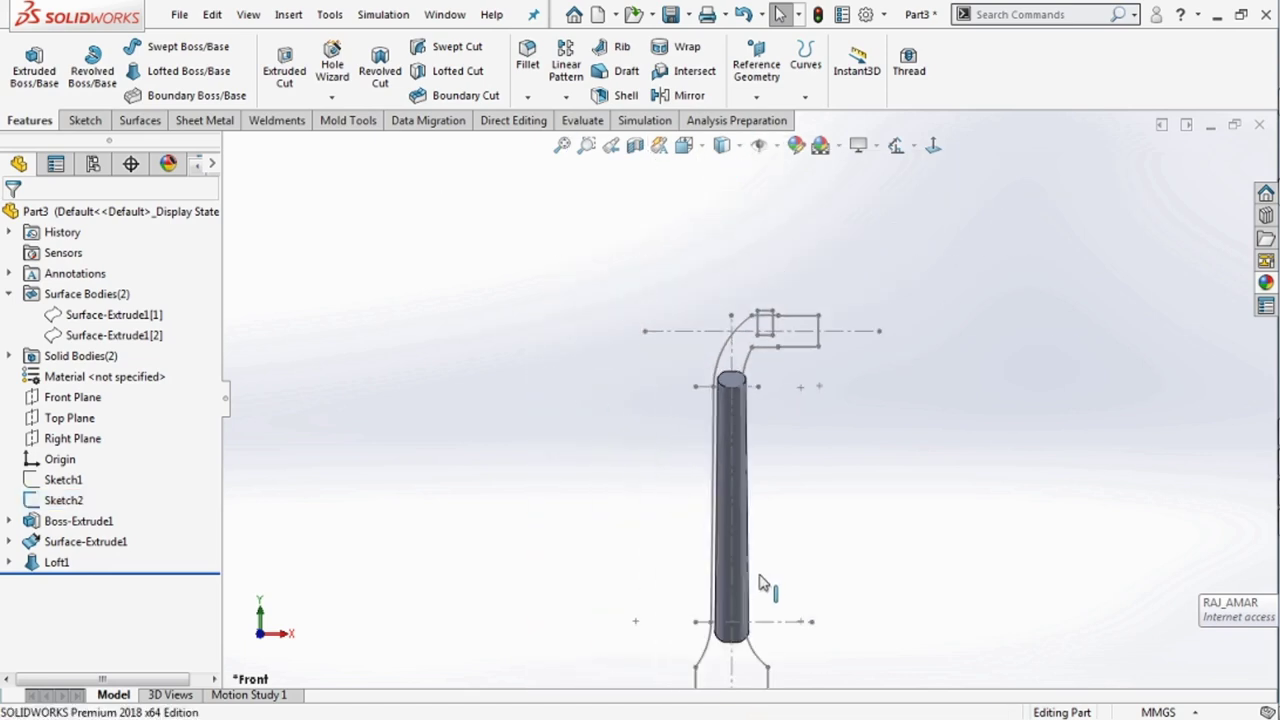
{"action": "scroll", "coordinate": [768, 675], "scroll_direction": "down", "scroll_amount": 2}
{"action": "middle_click_drag", "start_coordinate": [768, 675], "coordinate": [750, 580], "text": "ctrl"}
{"action": "scroll", "coordinate": [748, 553], "scroll_direction": "down", "scroll_amount": 4}
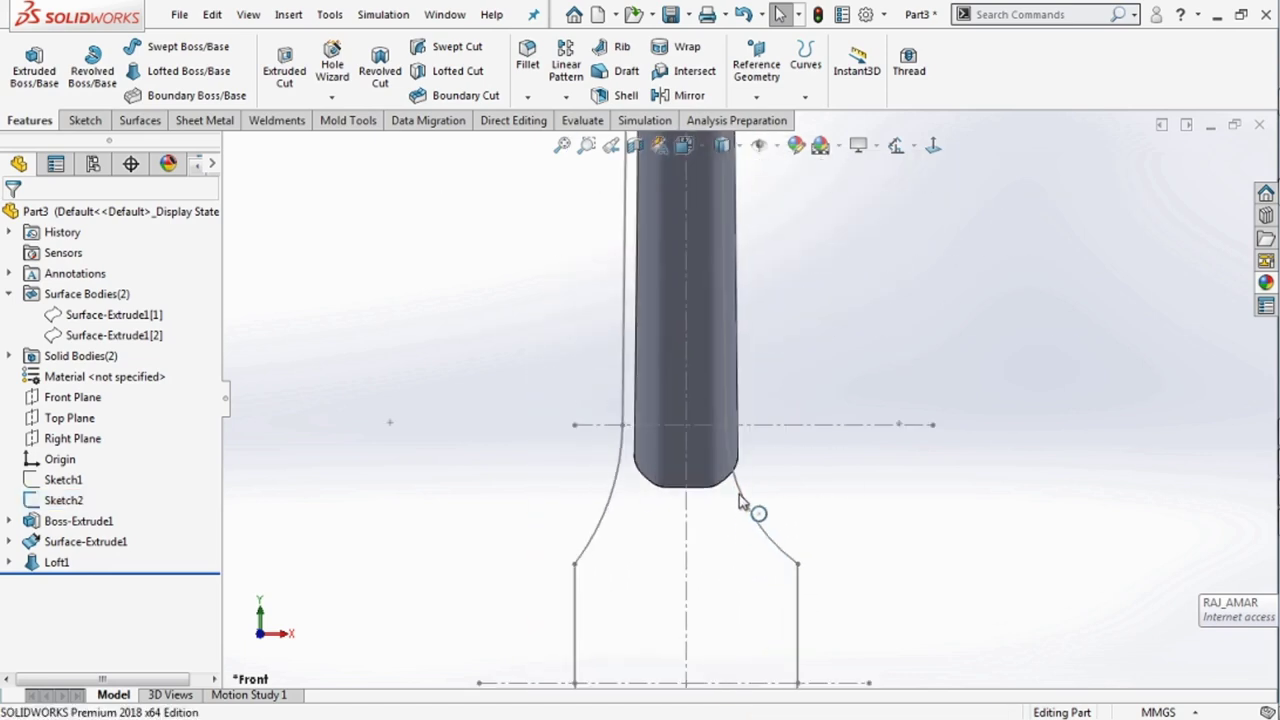
{"action": "scroll", "coordinate": [788, 389], "scroll_direction": "up", "scroll_amount": 3}
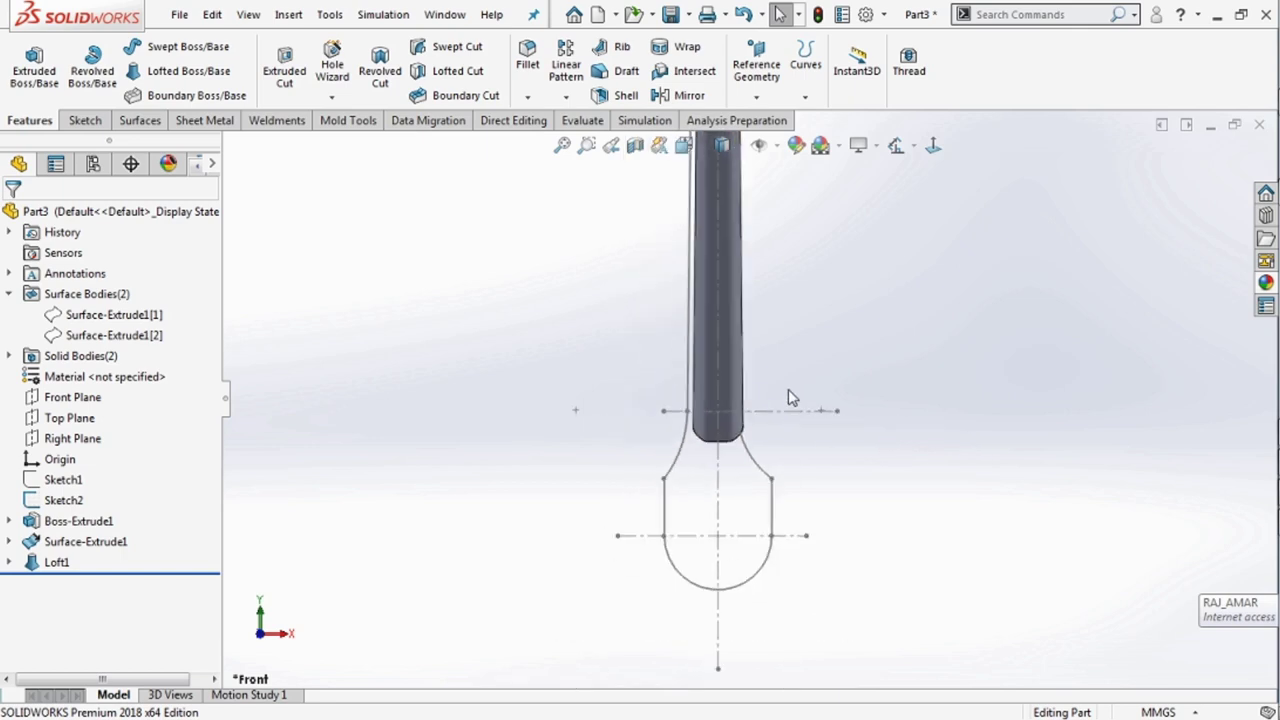
{"action": "scroll", "coordinate": [751, 246], "scroll_direction": "up", "scroll_amount": 2}
{"action": "scroll", "coordinate": [708, 275], "scroll_direction": "down", "scroll_amount": 3}
{"action": "scroll", "coordinate": [730, 320], "scroll_direction": "down", "scroll_amount": 2}
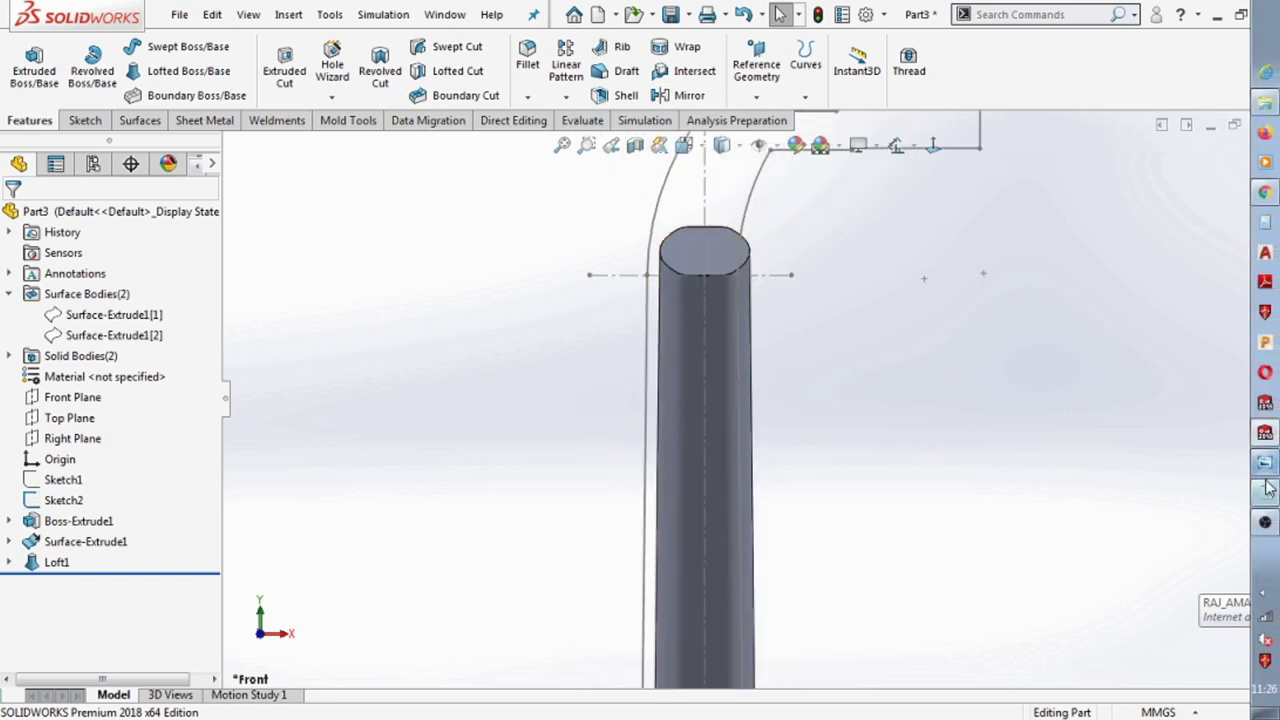
{"action": "left_click", "coordinate": [1266, 489]}
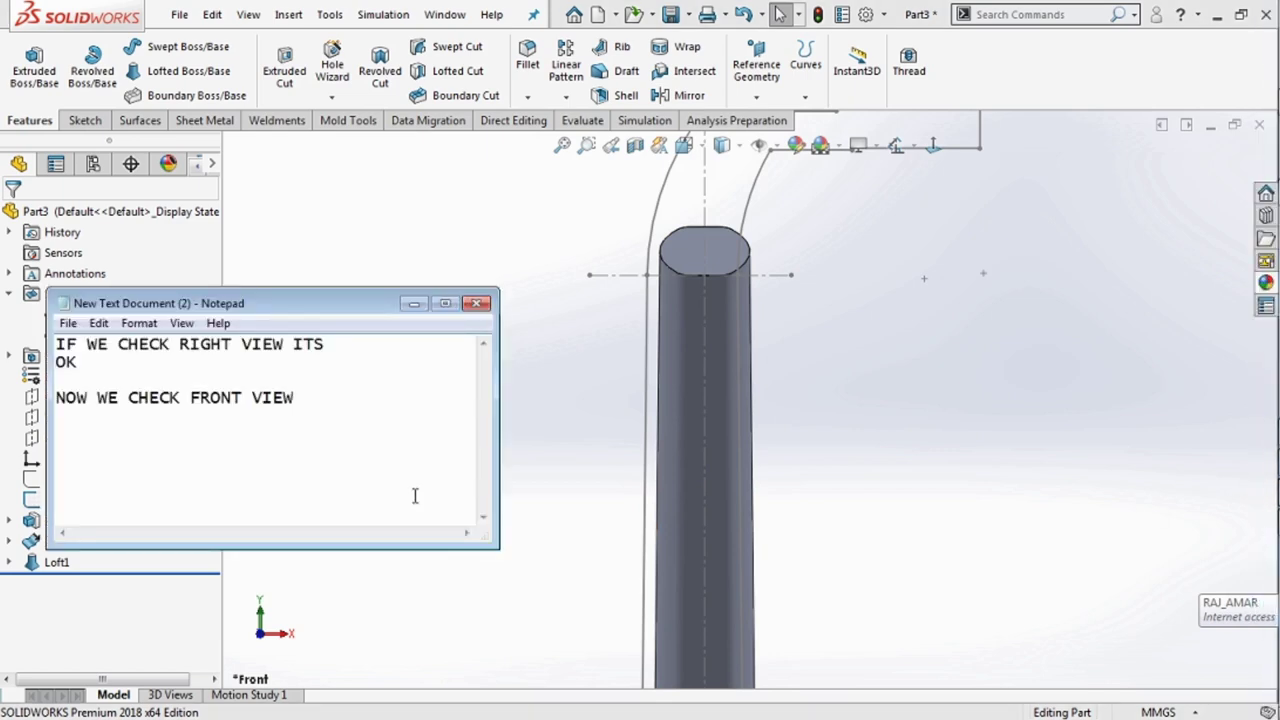
Add the note line 'BUT AS WE SAW ITS NOT OK'.
{"action": "key", "text": "Return"}
{"action": "key", "text": "Return"}
{"action": "type", "text": "UT"}
{"action": "key", "text": "BackSpace"}
{"action": "key", "text": "BackSpace"}
{"action": "type", "text": "BUT"}
{"action": "type", "text": "AS "}
{"action": "type", "text": "WE"}
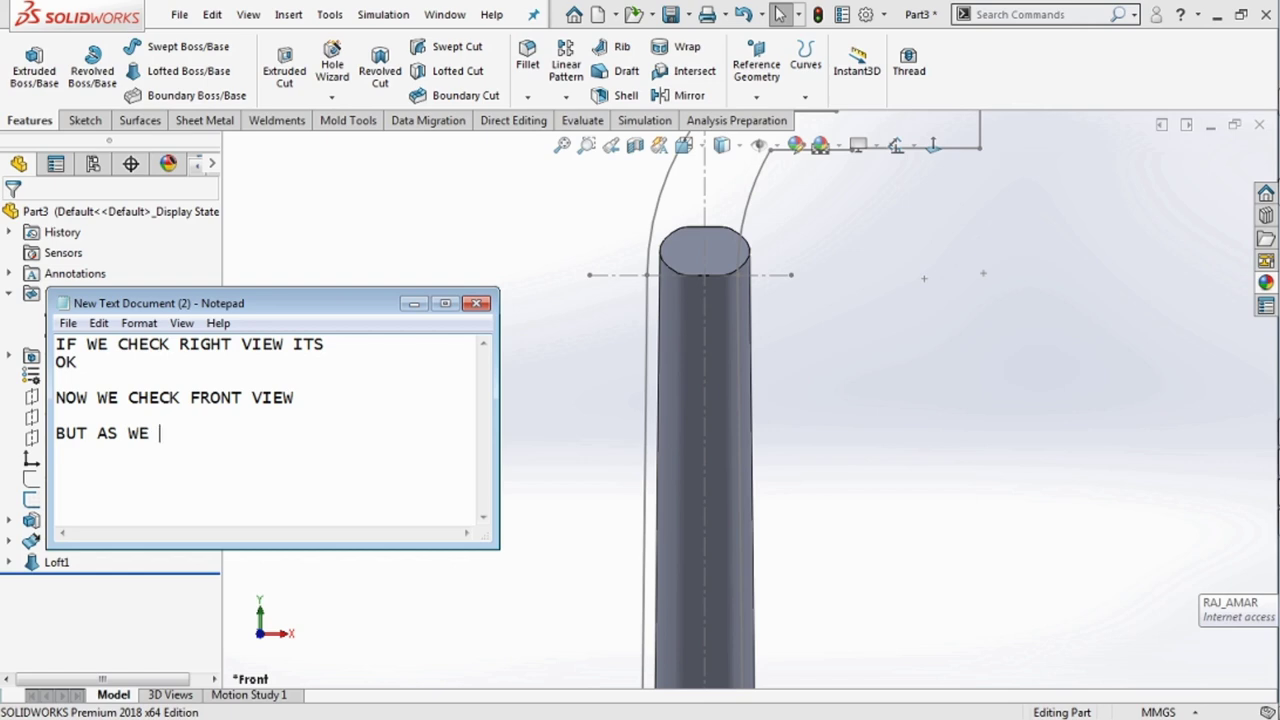
{"action": "type", "text": "SAW"}
{"action": "type", "text": " ITS "}
{"action": "type", "text": "NOT "}
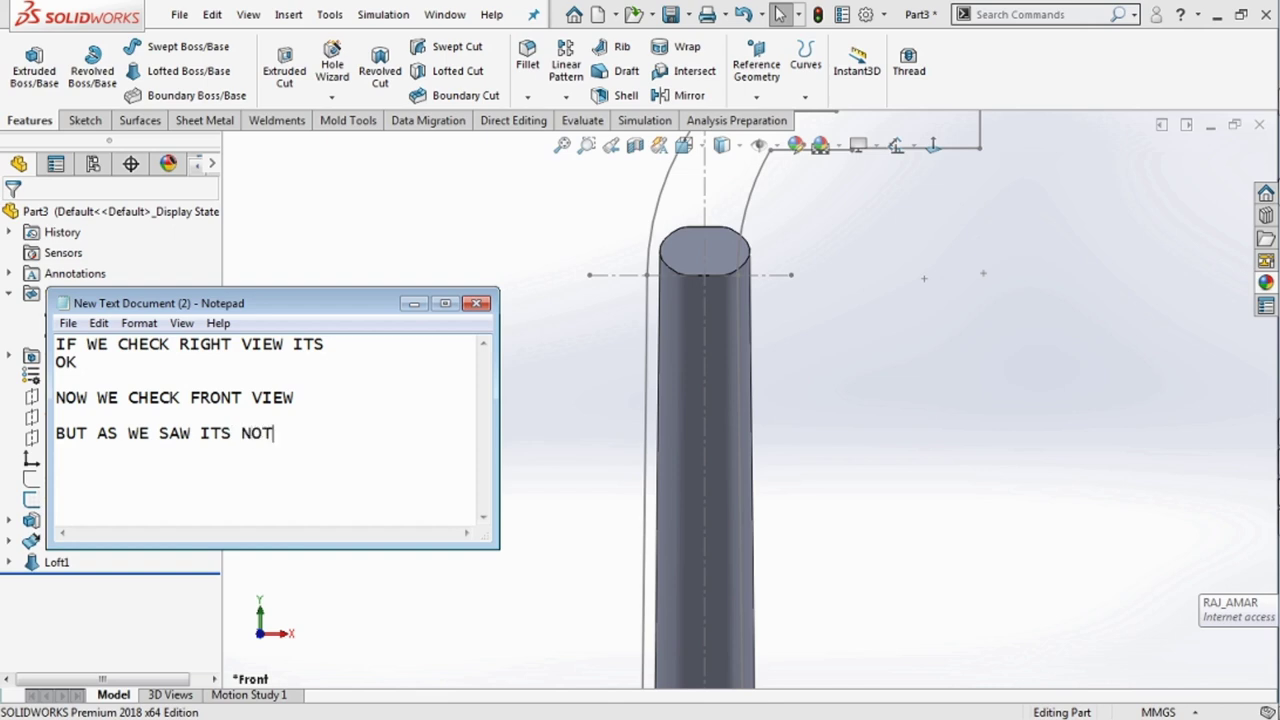
{"action": "type", "text": "OK"}
Start the next line, 'LETS CORRECT THIS VIEW'.
{"action": "key", "text": "Return"}
{"action": "type", "text": "L"}
{"action": "type", "text": "ETS CO"}
{"action": "type", "text": "RRECT THIS VIEW"}
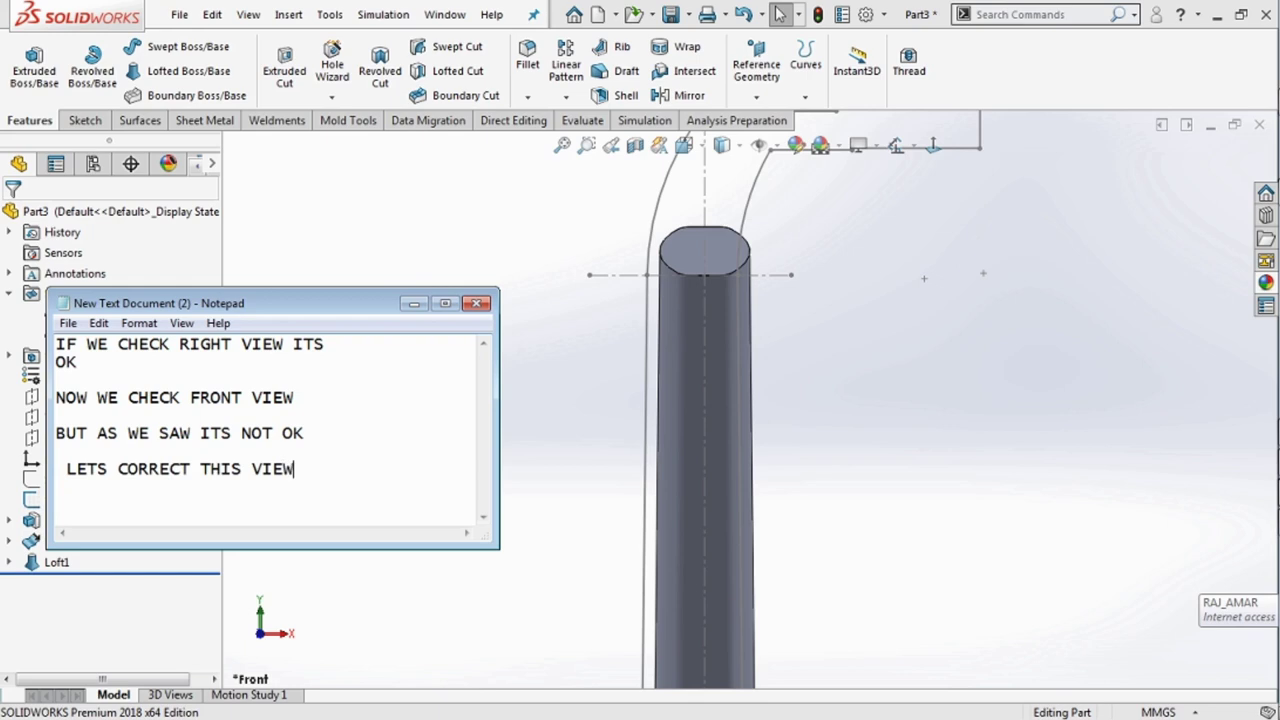
Hide the Notepad notes and zoom back out to the whole tube and profile.
{"action": "left_click", "coordinate": [414, 303]}
{"action": "scroll", "coordinate": [614, 404], "scroll_direction": "up", "scroll_amount": 2}
{"action": "scroll", "coordinate": [800, 503], "scroll_direction": "up", "scroll_amount": 2}
{"action": "scroll", "coordinate": [800, 503], "scroll_direction": "up", "scroll_amount": 1}
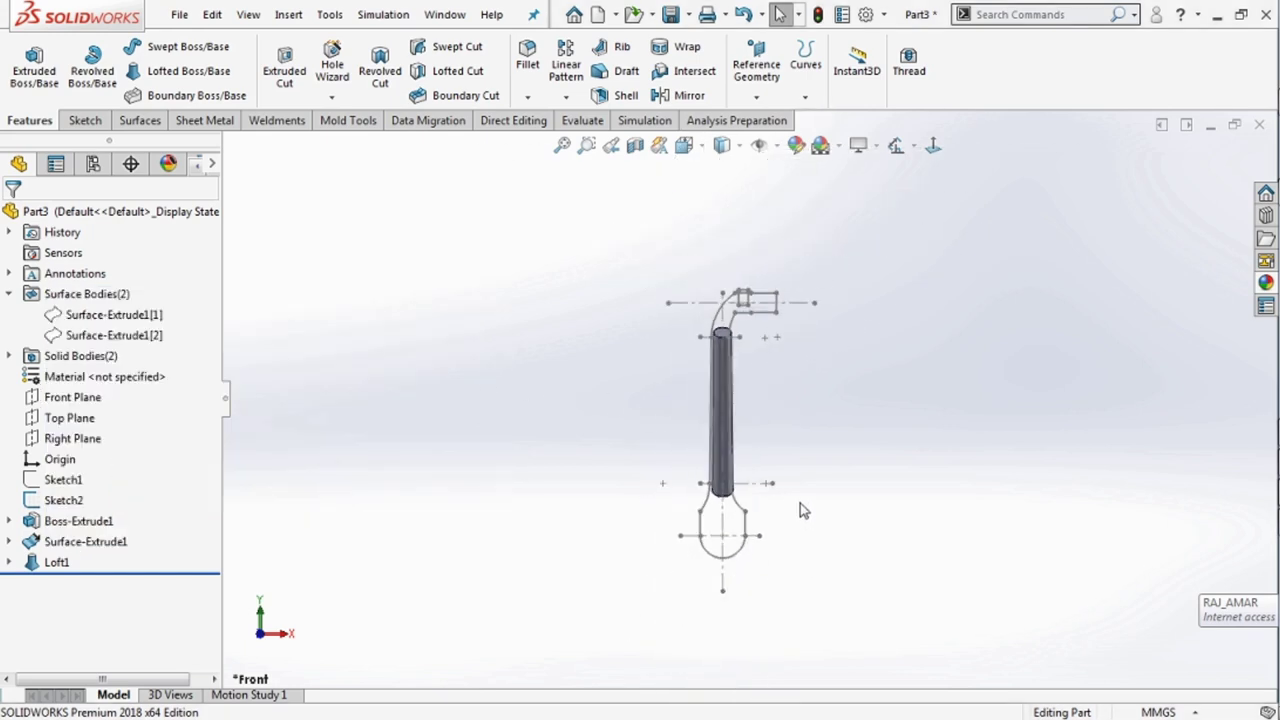
{"action": "scroll", "coordinate": [806, 440], "scroll_direction": "down", "scroll_amount": 2}
Start Insert > Features > Move/Copy Body, then cancel it, leaving the body unmoved.
{"action": "left_click", "coordinate": [297, 18]}
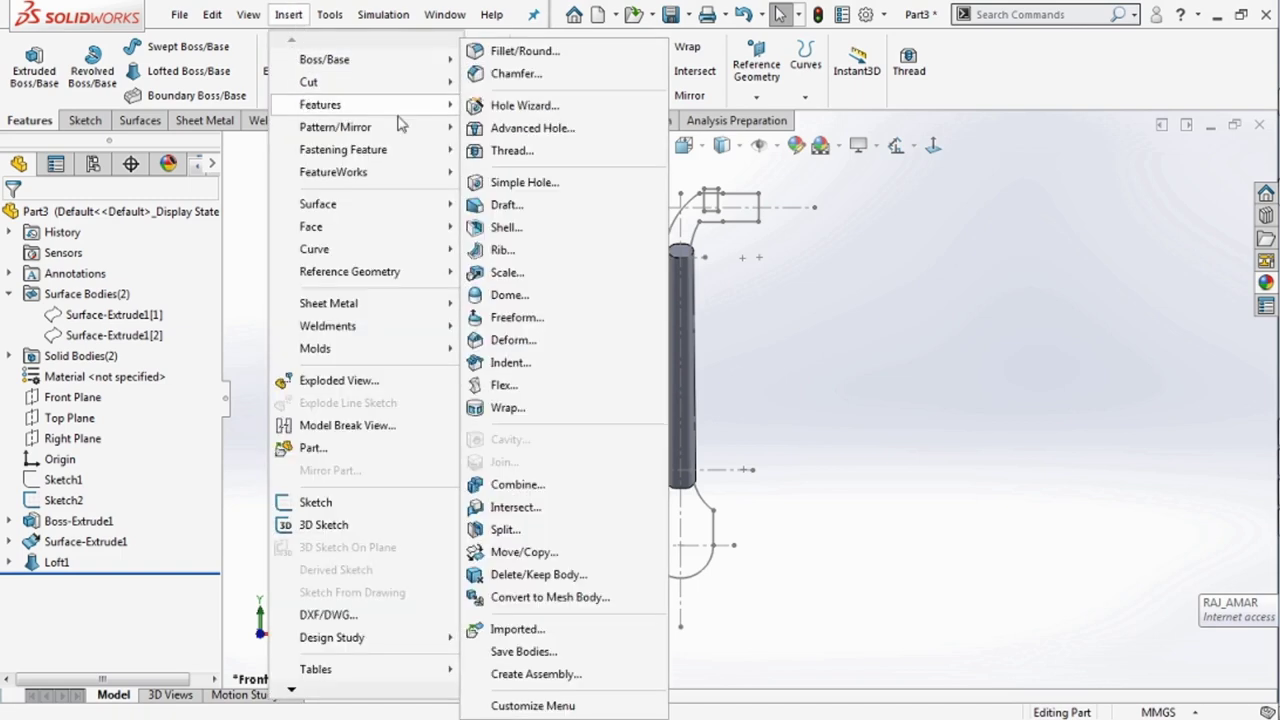
{"action": "mouse_move", "coordinate": [320, 104]}
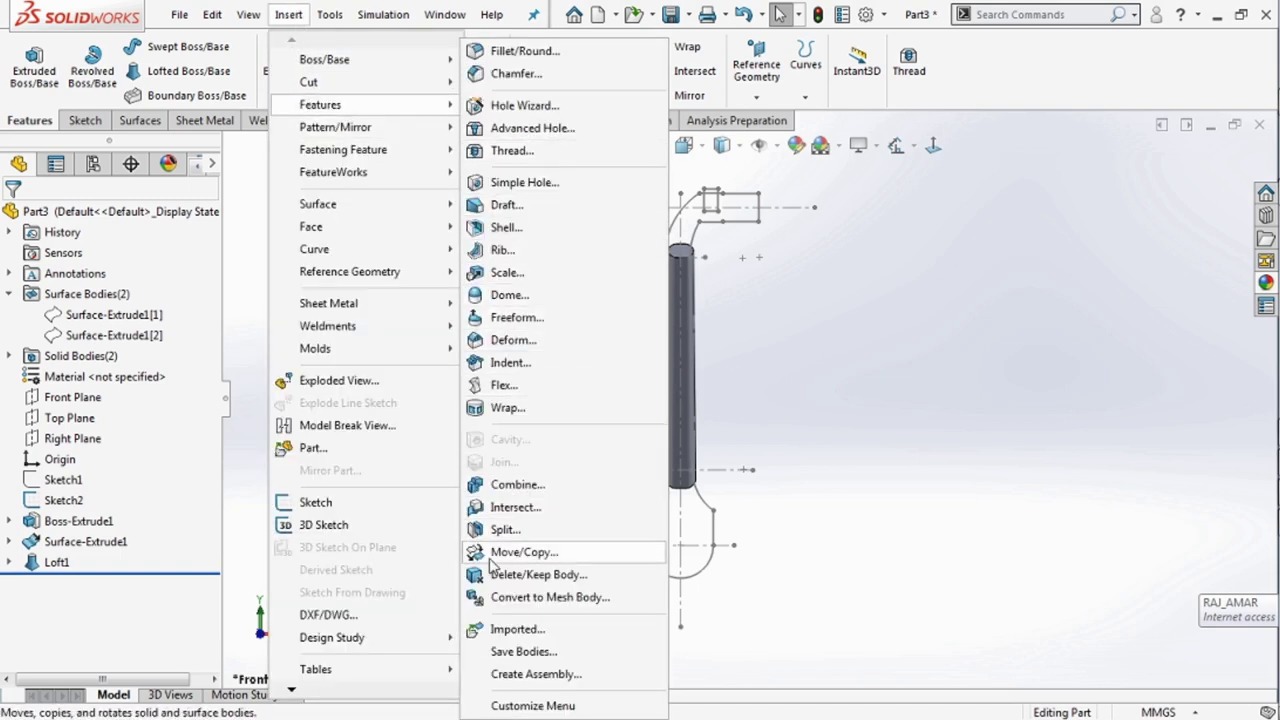
{"action": "left_click", "coordinate": [521, 553]}
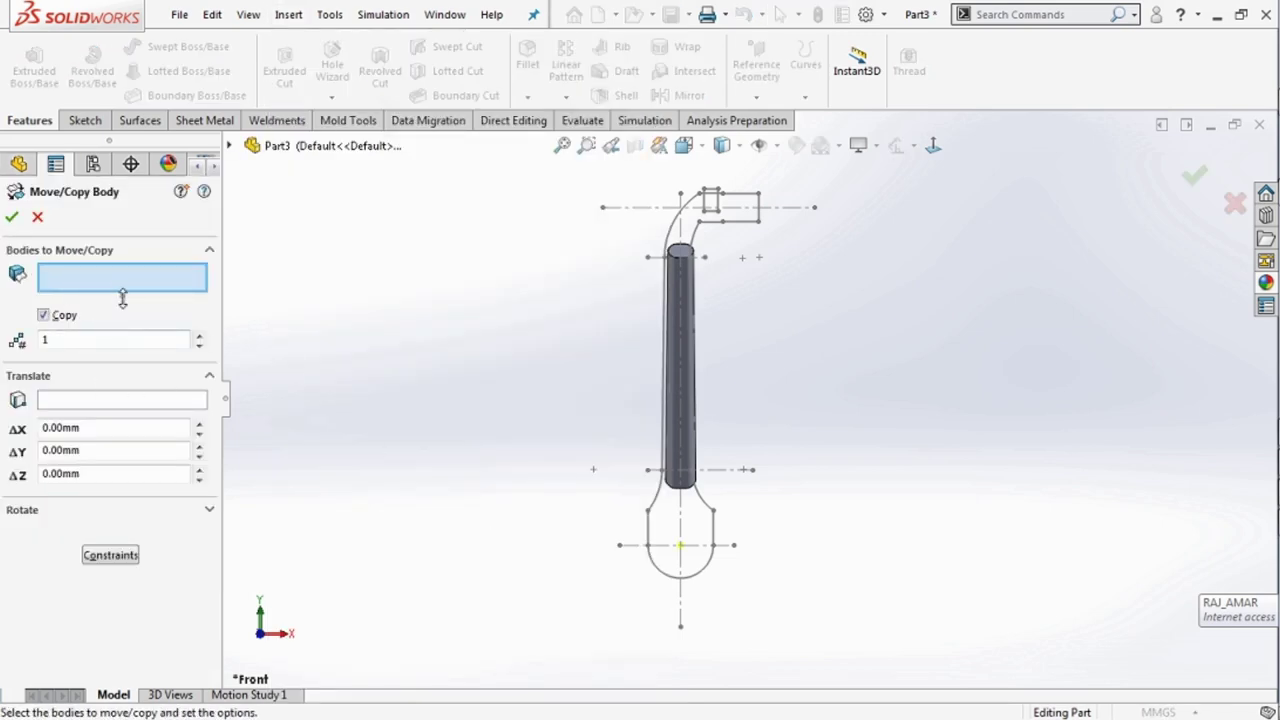
{"action": "left_click", "coordinate": [37, 216]}
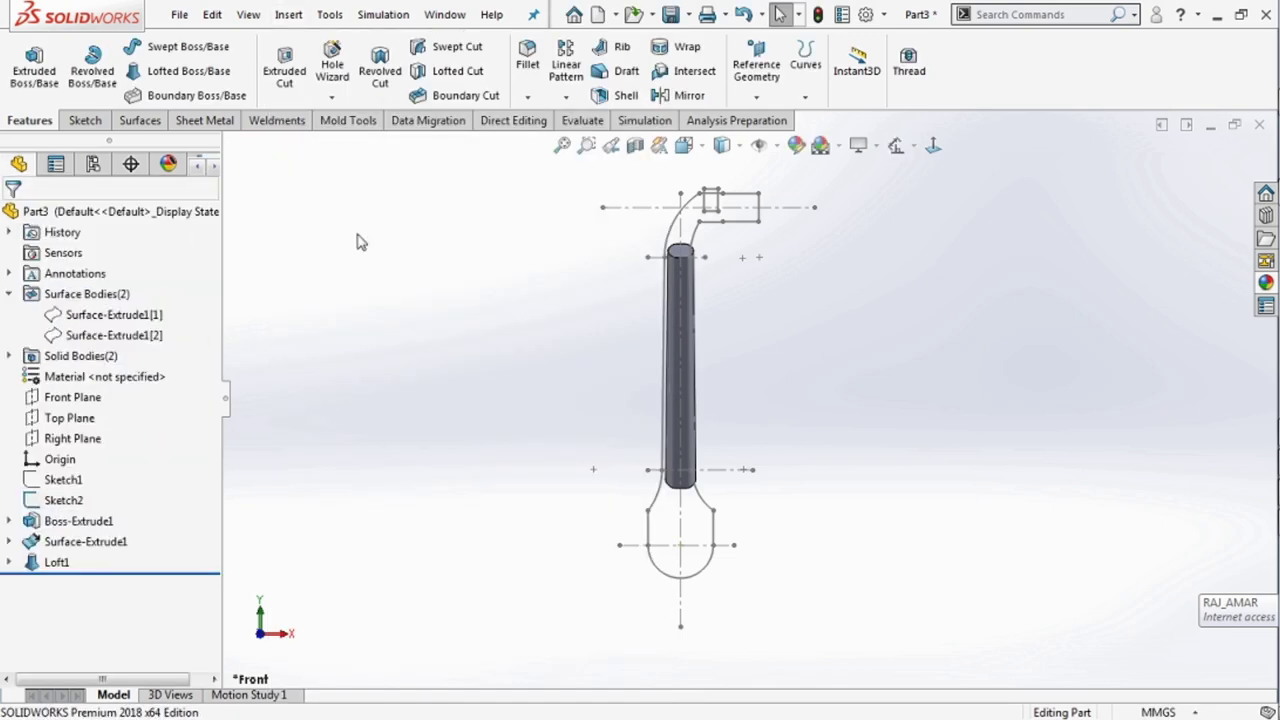
{"action": "left_click", "coordinate": [584, 121]}
Measure from the tube's top corner to the sketch point Point4@Sketch2.
{"action": "left_click", "coordinate": [76, 65]}
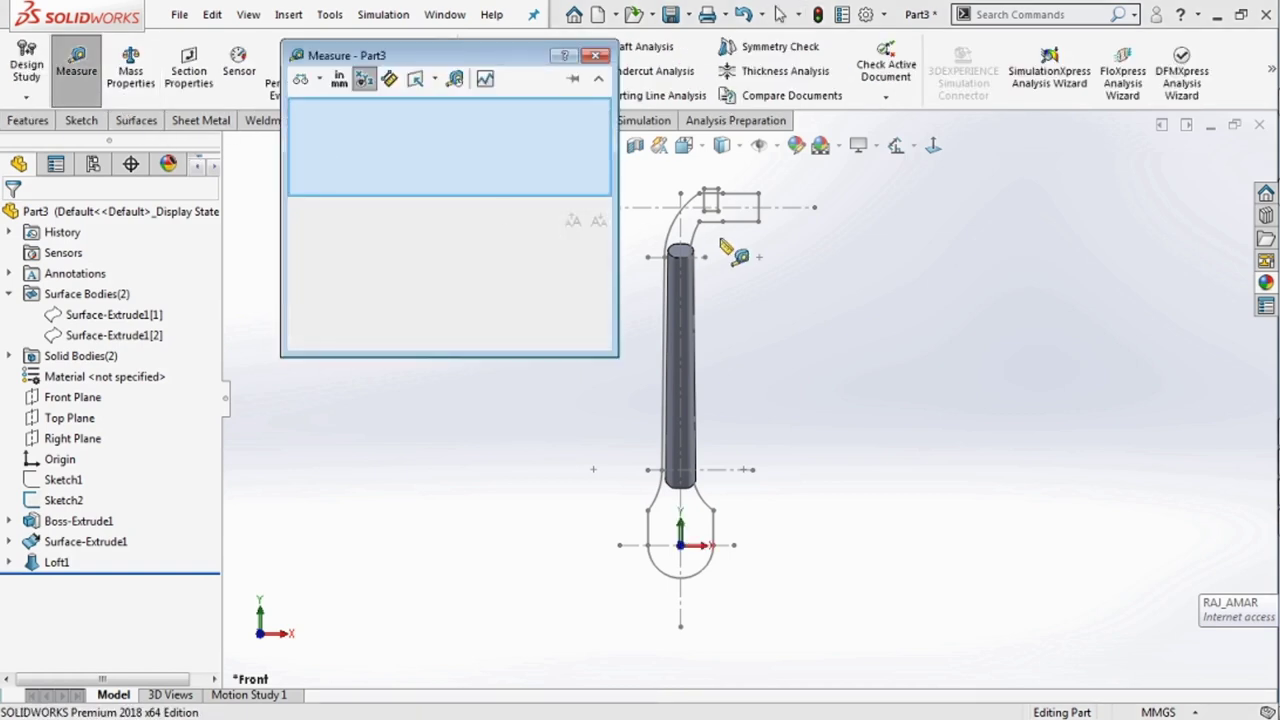
{"action": "scroll", "coordinate": [700, 285], "scroll_direction": "down", "scroll_amount": 3}
{"action": "scroll", "coordinate": [660, 320], "scroll_direction": "down", "scroll_amount": 3}
{"action": "scroll", "coordinate": [660, 390], "scroll_direction": "down", "scroll_amount": 2}
{"action": "scroll", "coordinate": [675, 395], "scroll_direction": "down", "scroll_amount": 3}
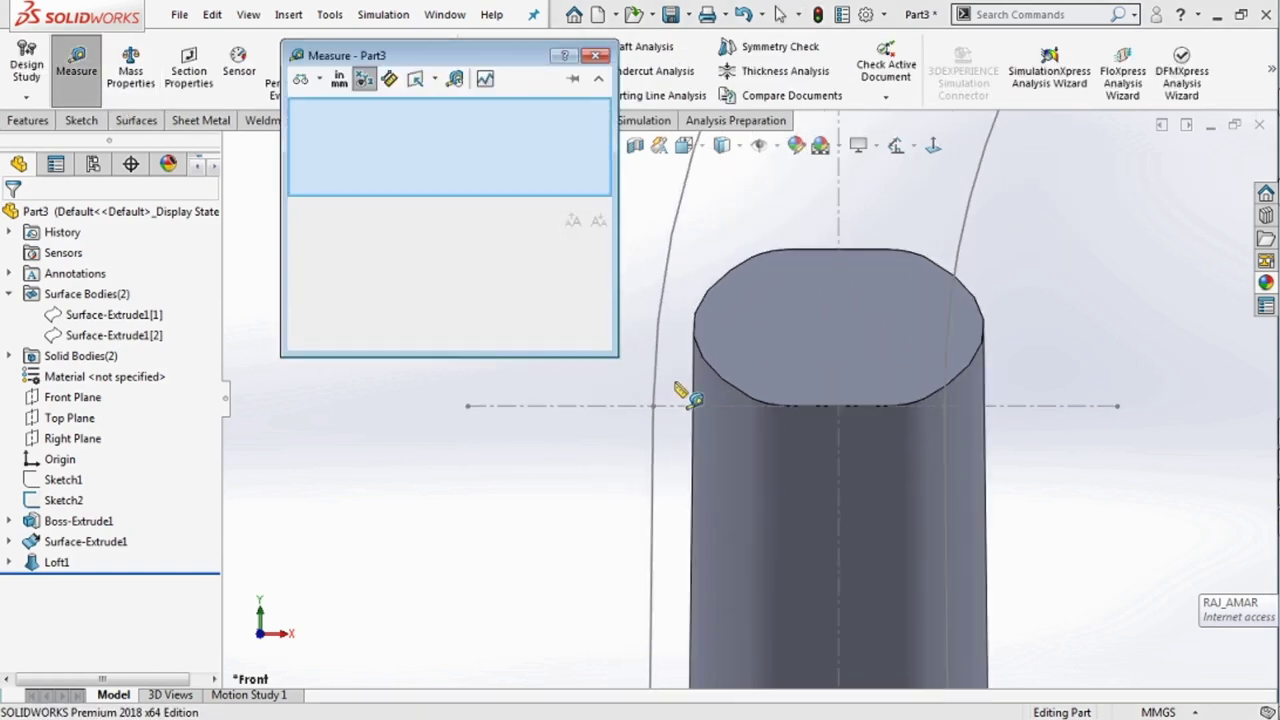
{"action": "left_click", "coordinate": [693, 327]}
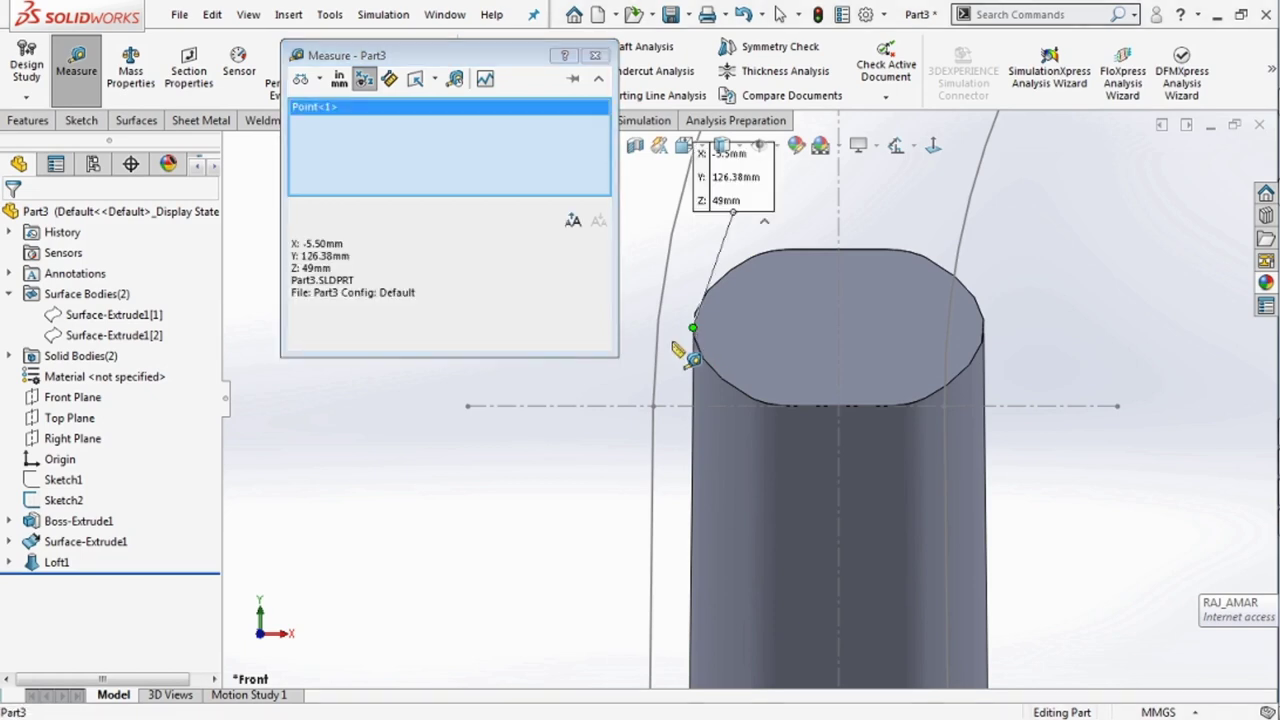
{"action": "left_click", "coordinate": [654, 406]}
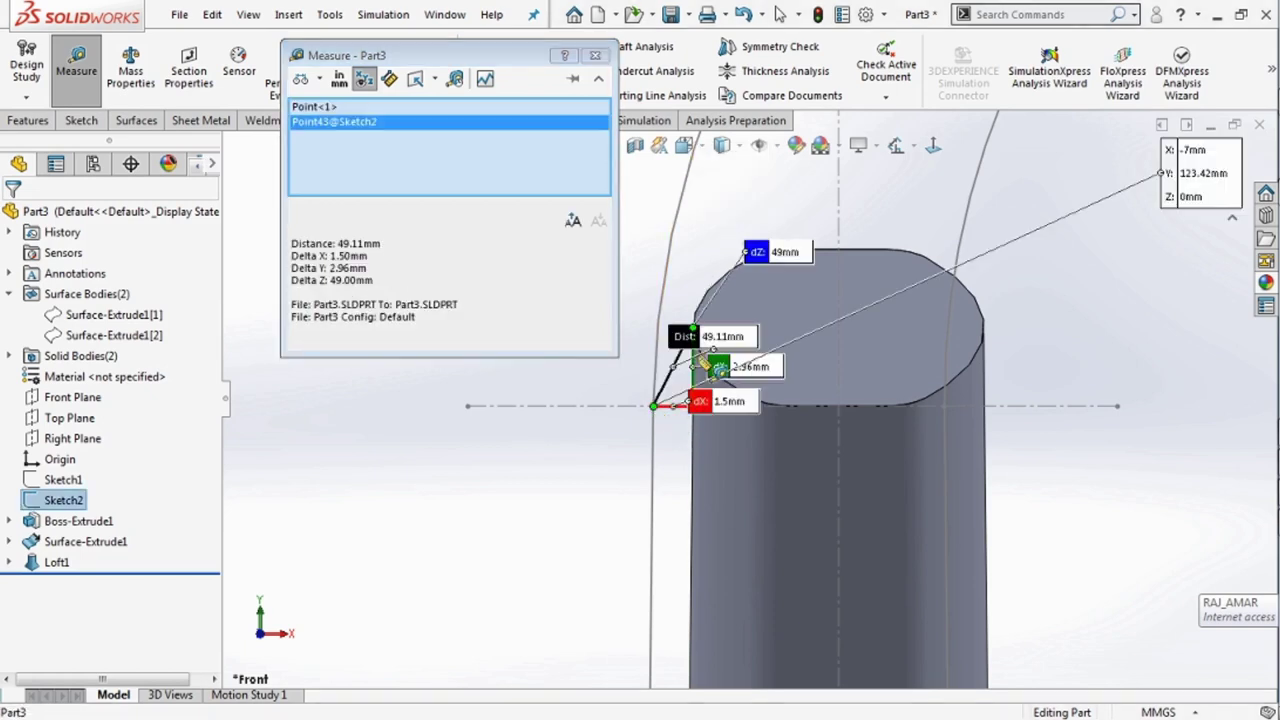
Drag the 1.5 mm dX readout clear of the corner, then close the measurement.
{"action": "scroll", "coordinate": [665, 415], "scroll_direction": "down", "scroll_amount": 1}
{"action": "scroll", "coordinate": [690, 420], "scroll_direction": "down", "scroll_amount": 1}
{"action": "scroll", "coordinate": [720, 425], "scroll_direction": "down", "scroll_amount": 1}
{"action": "mouse_move", "coordinate": [733, 425]}
{"action": "left_mouse_down"}
{"action": "mouse_move", "coordinate": [690, 455]}
{"action": "mouse_move", "coordinate": [665, 575]}
{"action": "left_mouse_up"}
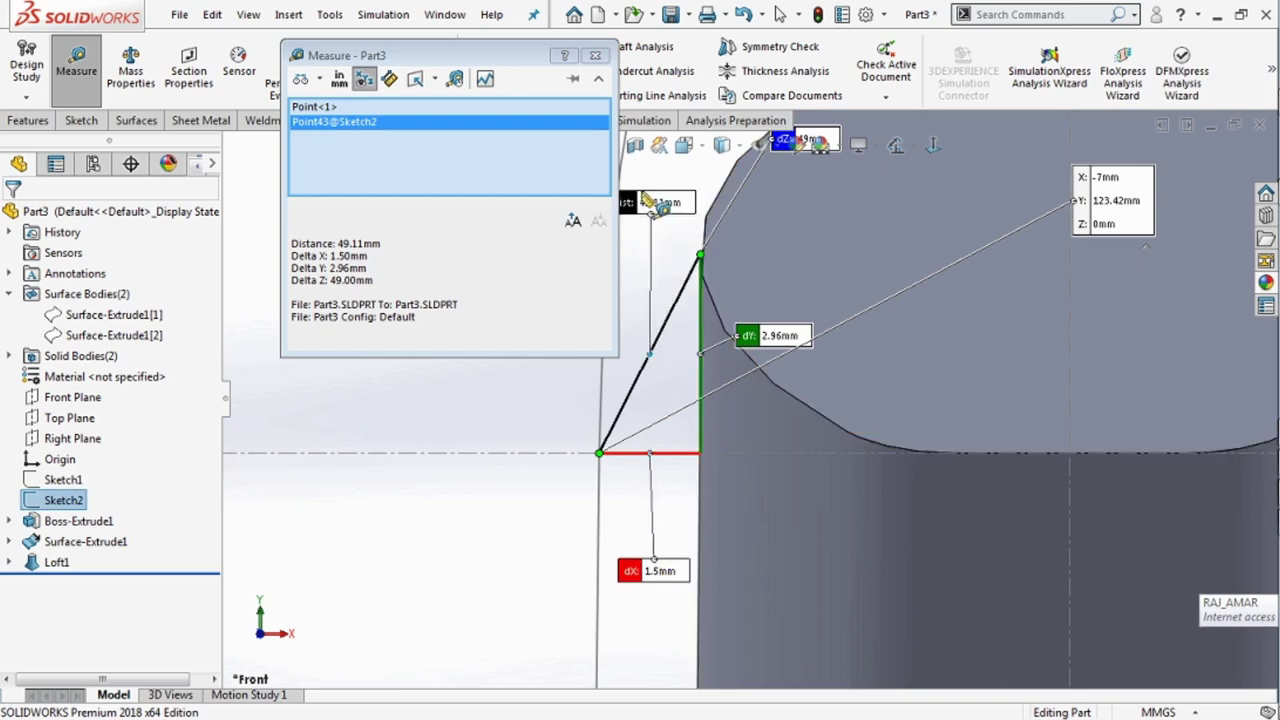
{"action": "scroll", "coordinate": [750, 400], "scroll_direction": "up", "scroll_amount": 3}
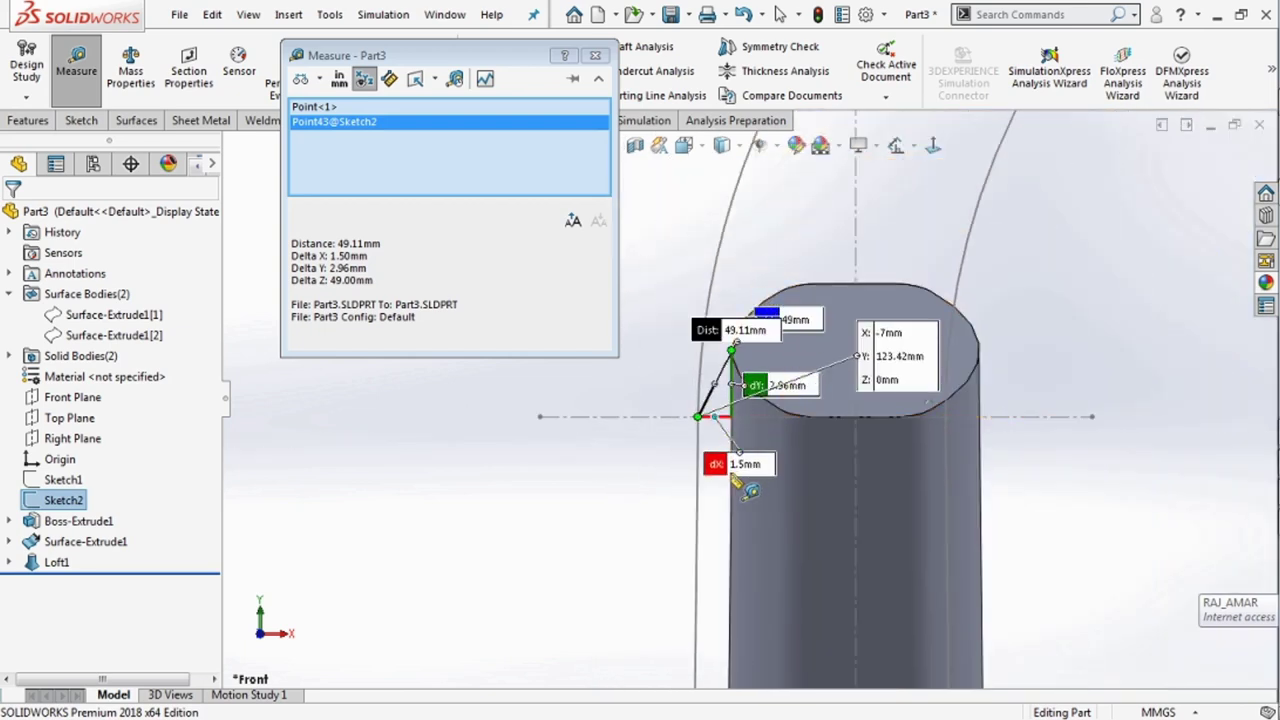
{"action": "left_click_drag", "start_coordinate": [740, 466], "coordinate": [660, 484]}
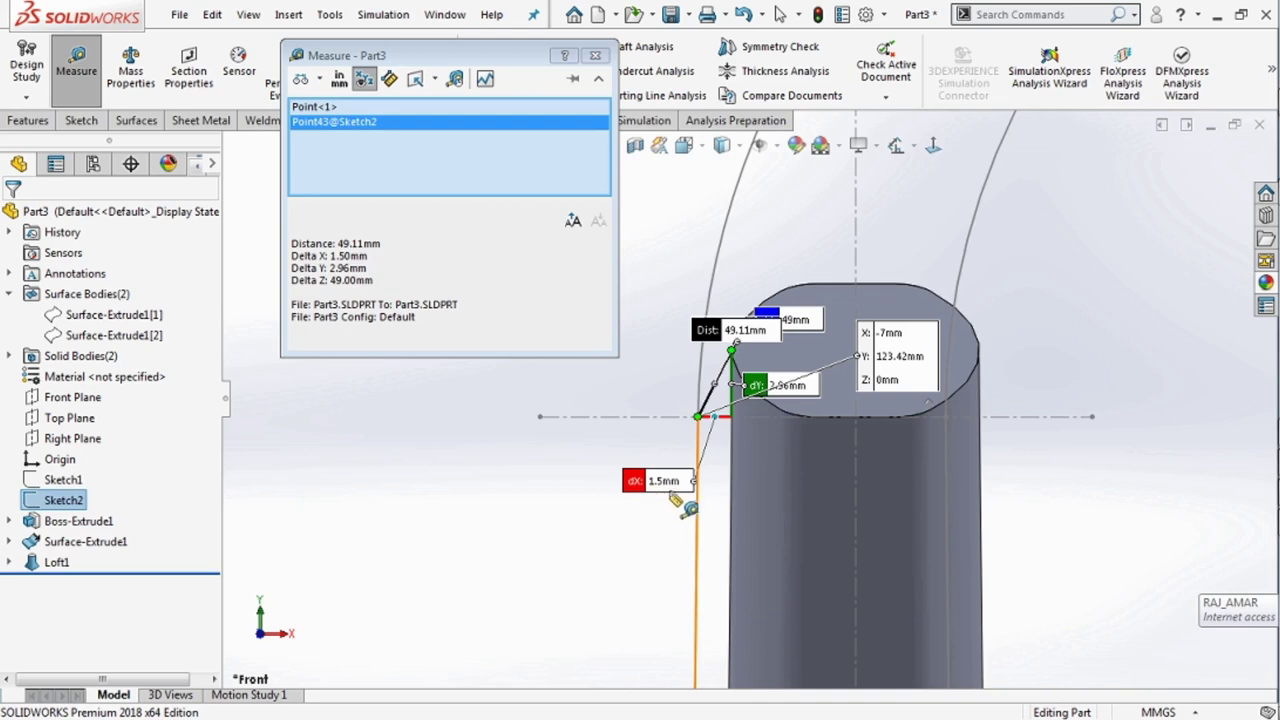
{"action": "left_click", "coordinate": [595, 56]}
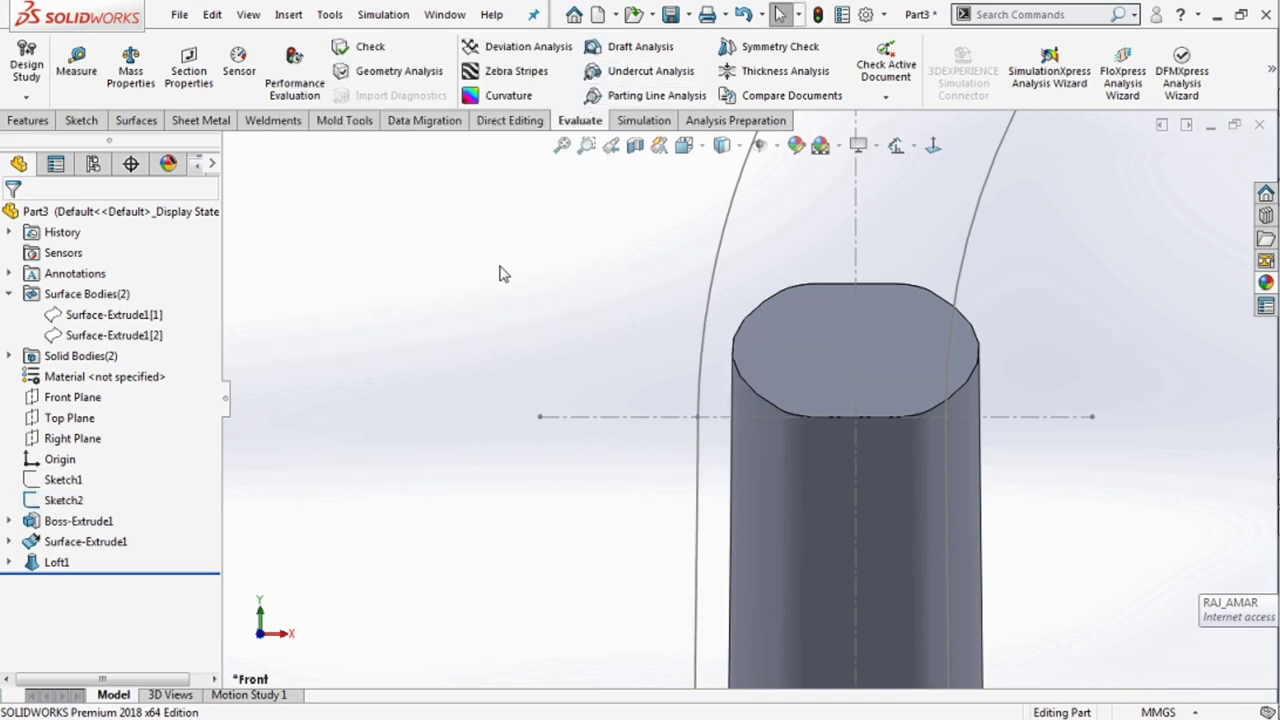
{"action": "scroll", "coordinate": [714, 480], "scroll_direction": "up", "scroll_amount": 2}
{"action": "scroll", "coordinate": [851, 571], "scroll_direction": "up", "scroll_amount": 2}
{"action": "scroll", "coordinate": [790, 590], "scroll_direction": "up", "scroll_amount": 1}
{"action": "scroll", "coordinate": [790, 590], "scroll_direction": "down", "scroll_amount": 3}
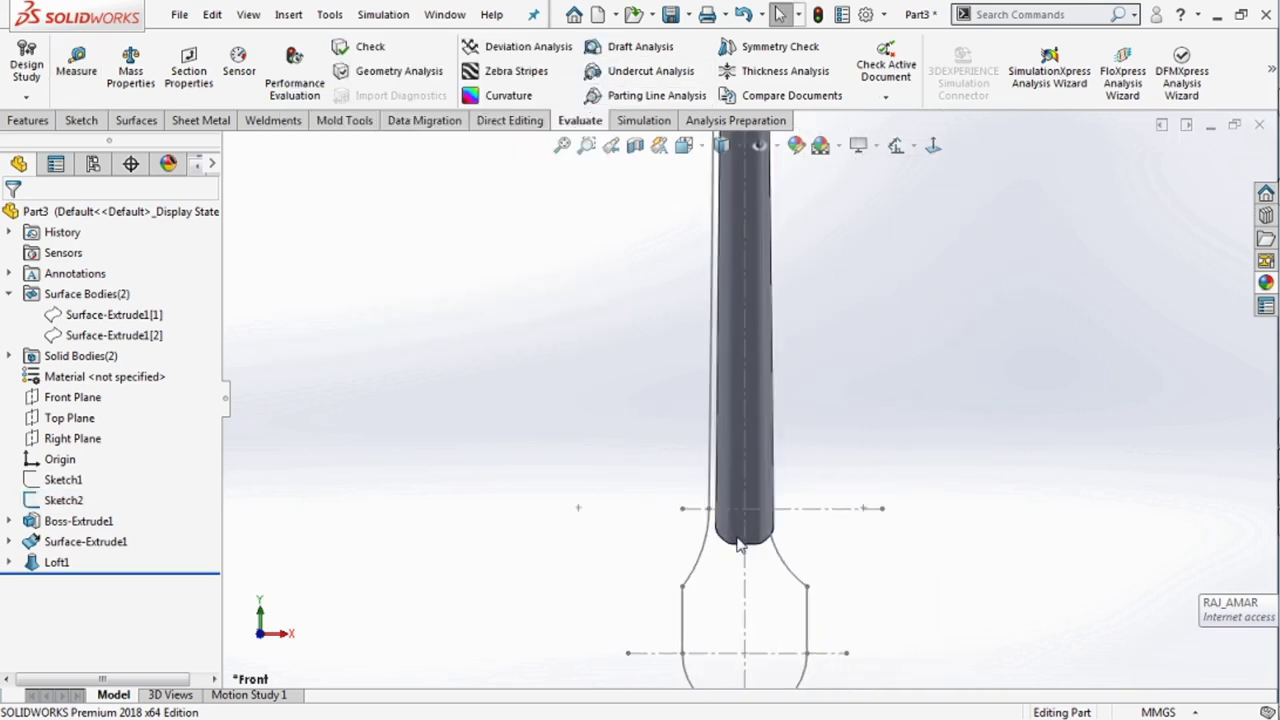
Move the Loft1 body by ΔX -1.5 mm with Move/Copy Body, Copy unchecked.
{"action": "left_click", "coordinate": [288, 14]}
{"action": "mouse_move", "coordinate": [320, 104]}
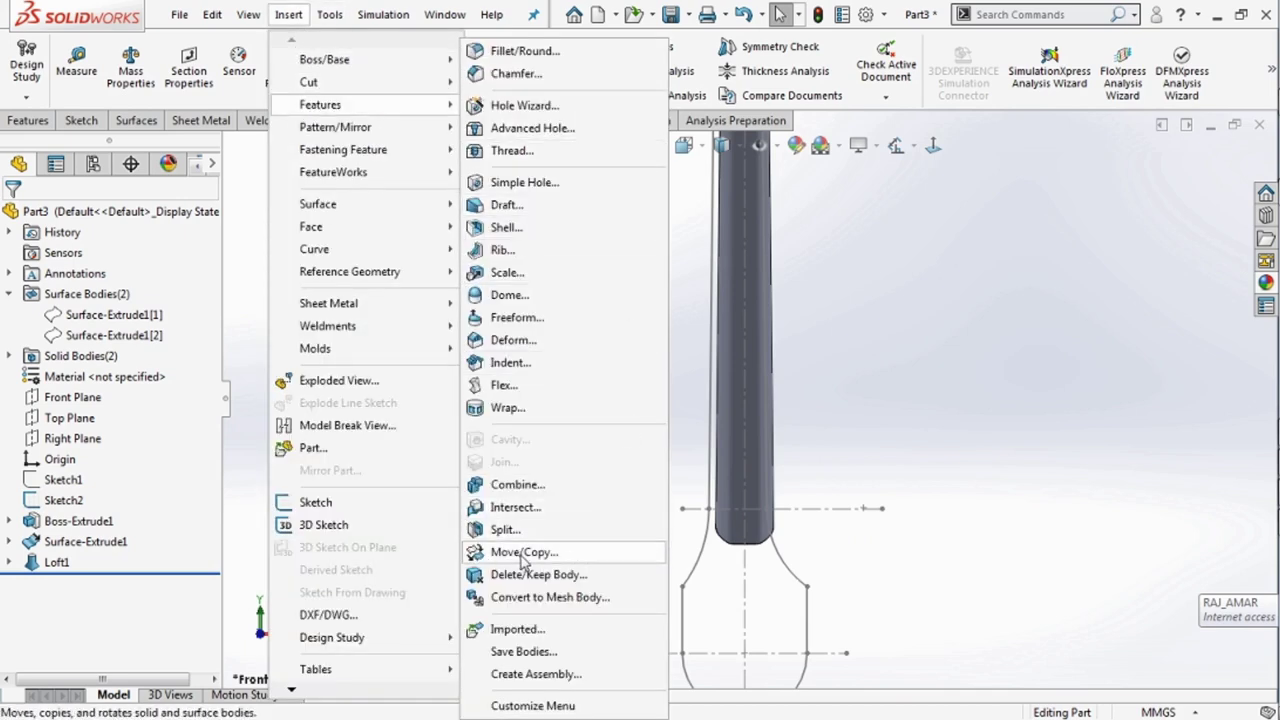
{"action": "left_click", "coordinate": [487, 563]}
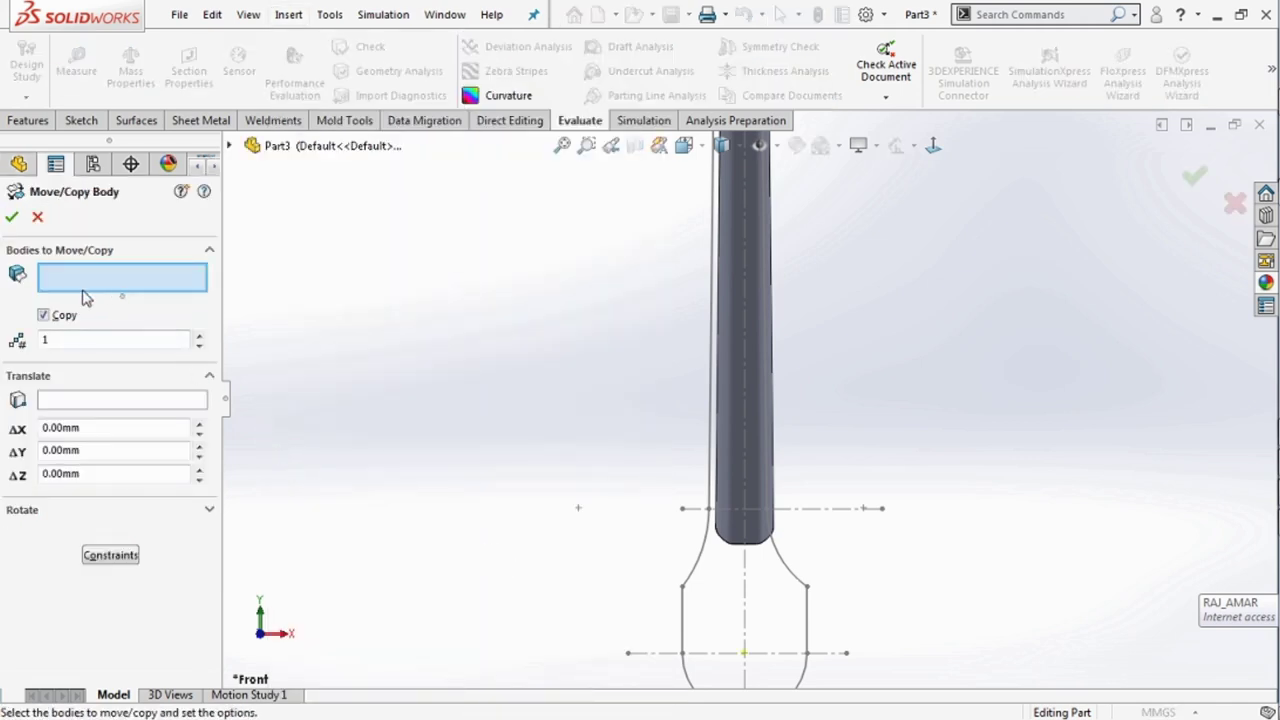
{"action": "left_click", "coordinate": [756, 316]}
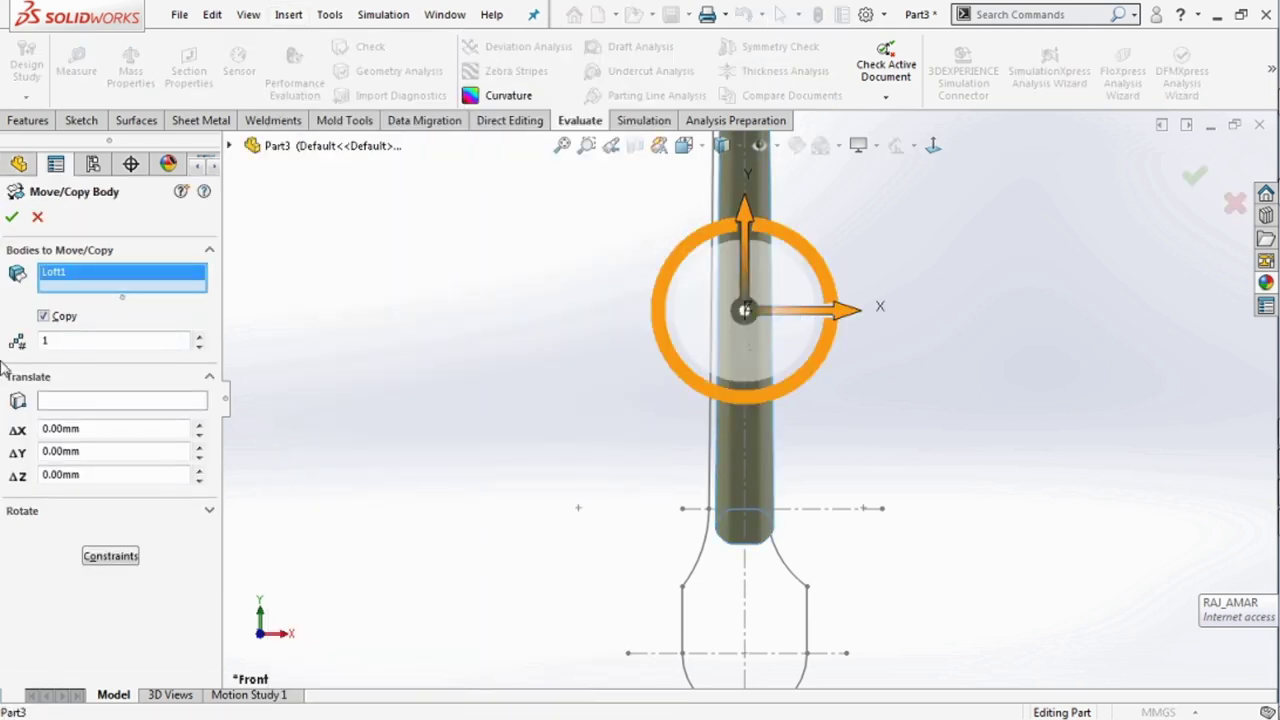
{"action": "left_click", "coordinate": [44, 316]}
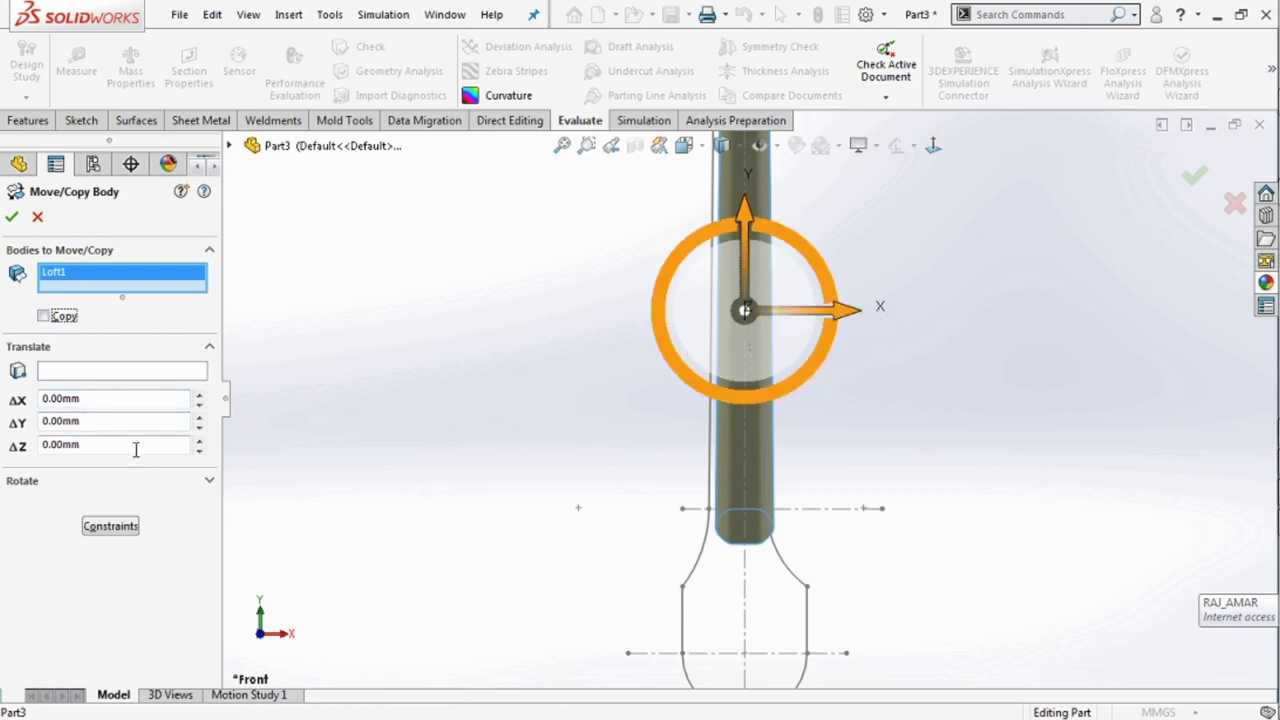
{"action": "left_click", "coordinate": [115, 405]}
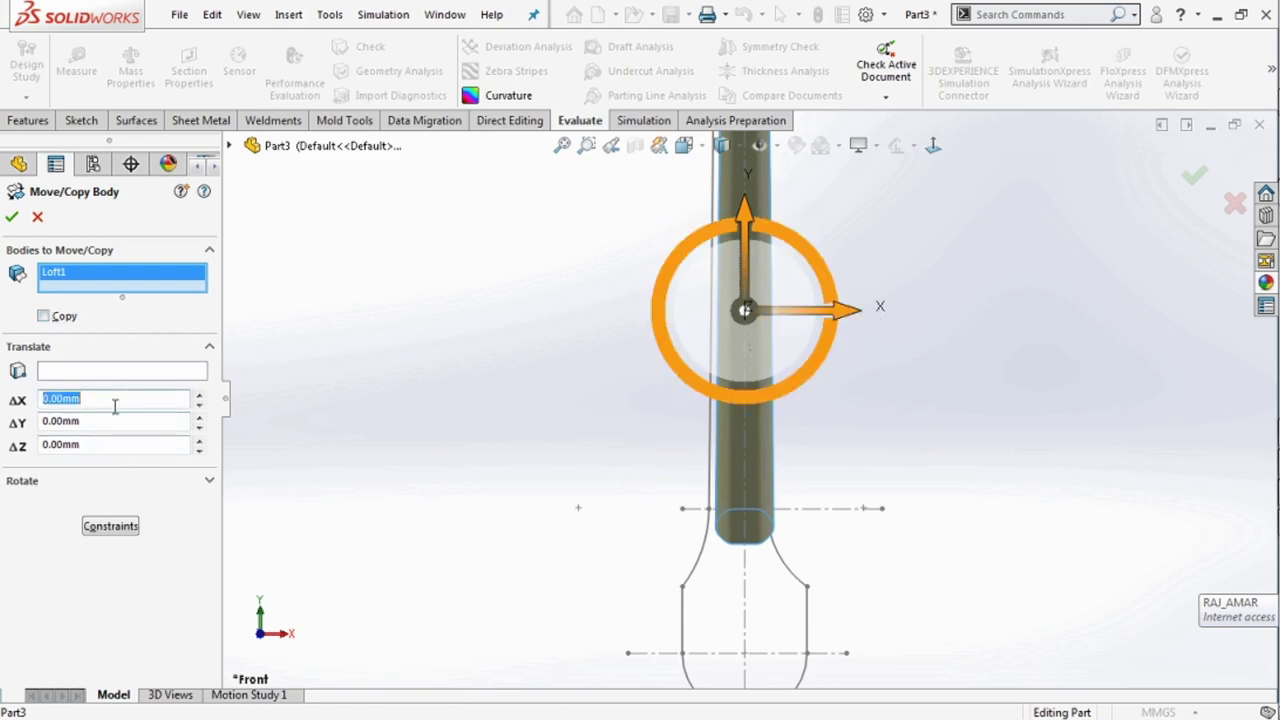
{"action": "type", "text": "-1.5"}
{"action": "key", "text": "Return"}
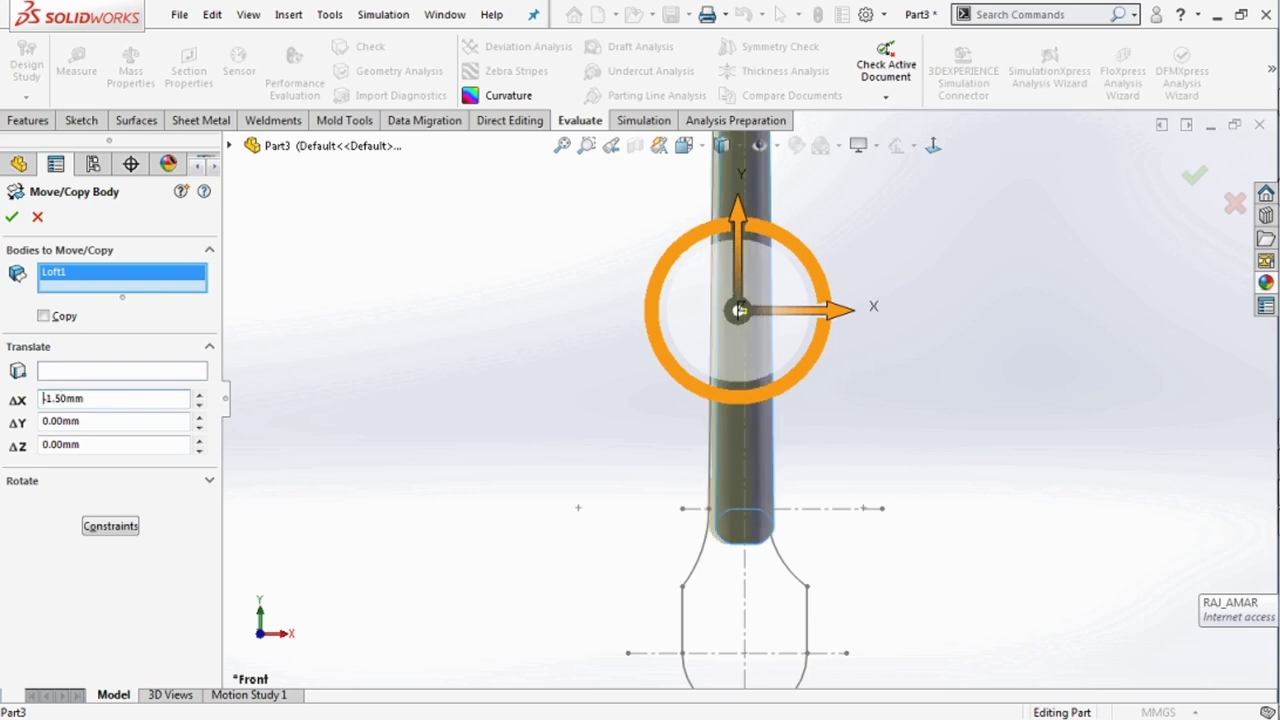
{"action": "left_click", "coordinate": [12, 216]}
{"action": "scroll", "coordinate": [725, 447], "scroll_direction": "down", "scroll_amount": 2}
{"action": "scroll", "coordinate": [734, 490], "scroll_direction": "down", "scroll_amount": 3}
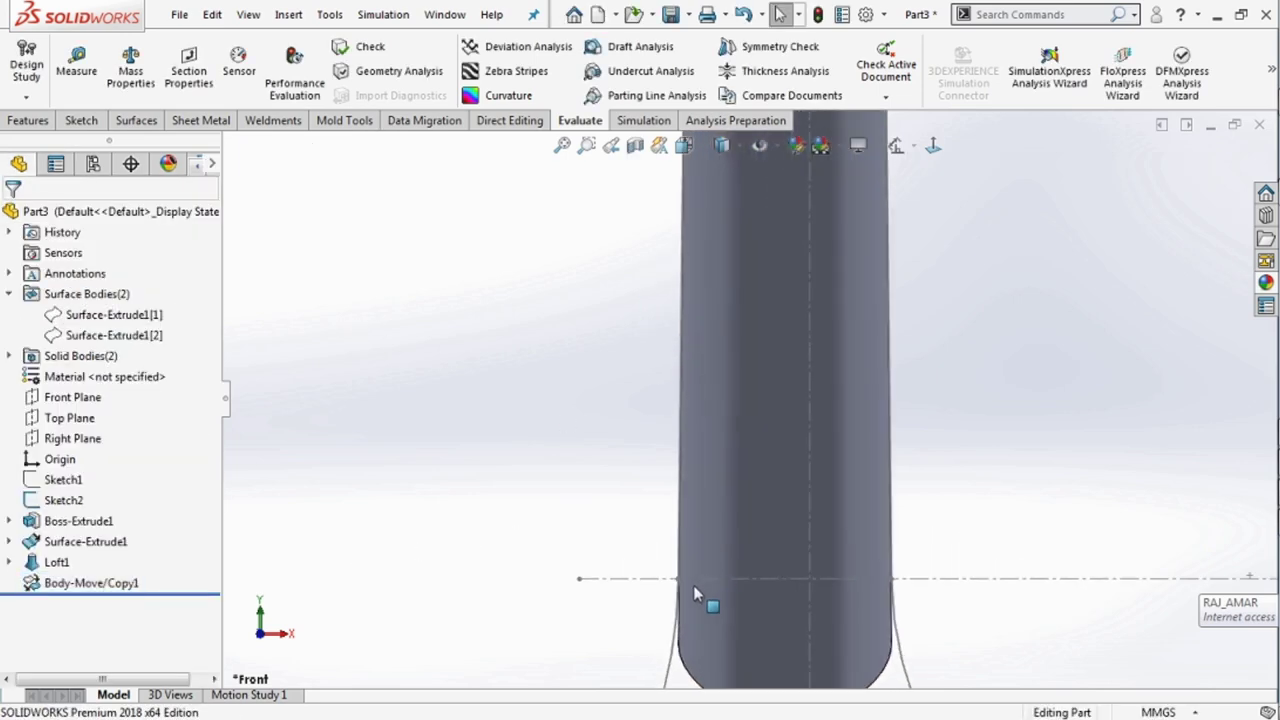
{"action": "scroll", "coordinate": [693, 585], "scroll_direction": "down", "scroll_amount": 1}
{"action": "scroll", "coordinate": [690, 570], "scroll_direction": "up", "scroll_amount": 2}
{"action": "scroll", "coordinate": [755, 470], "scroll_direction": "up", "scroll_amount": 2}
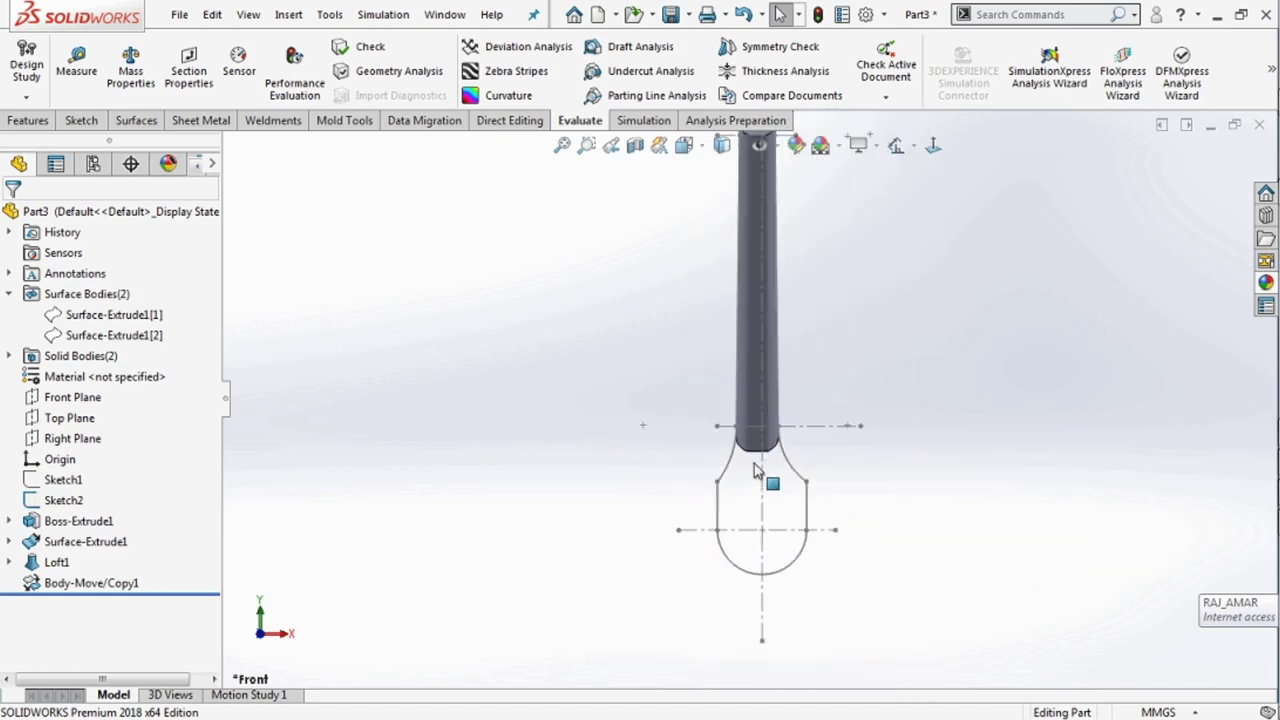
{"action": "scroll", "coordinate": [756, 267], "scroll_direction": "up", "scroll_amount": 1}
{"action": "scroll", "coordinate": [745, 241], "scroll_direction": "down", "scroll_amount": 2}
{"action": "scroll", "coordinate": [745, 241], "scroll_direction": "down", "scroll_amount": 1}
{"action": "scroll", "coordinate": [741, 227], "scroll_direction": "down", "scroll_amount": 1}
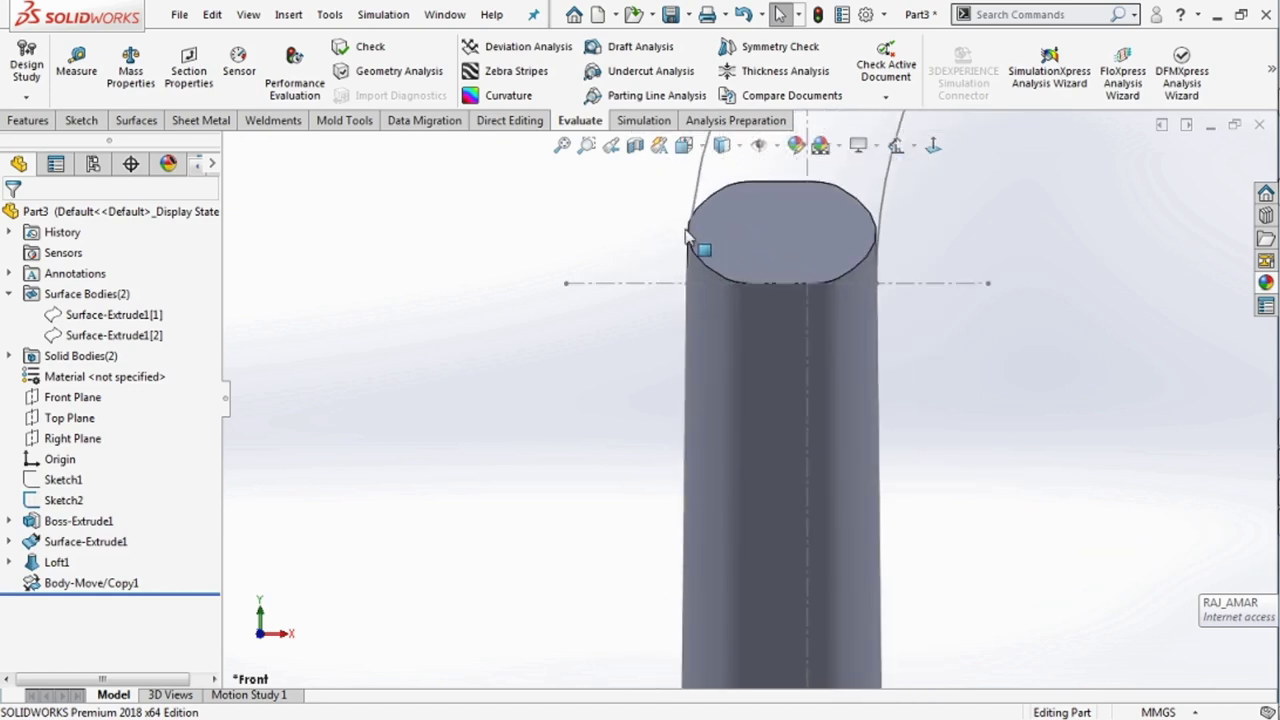
{"action": "scroll", "coordinate": [710, 265], "scroll_direction": "down", "scroll_amount": 1}
{"action": "scroll", "coordinate": [715, 300], "scroll_direction": "down", "scroll_amount": 1}
{"action": "left_click", "coordinate": [689, 380]}
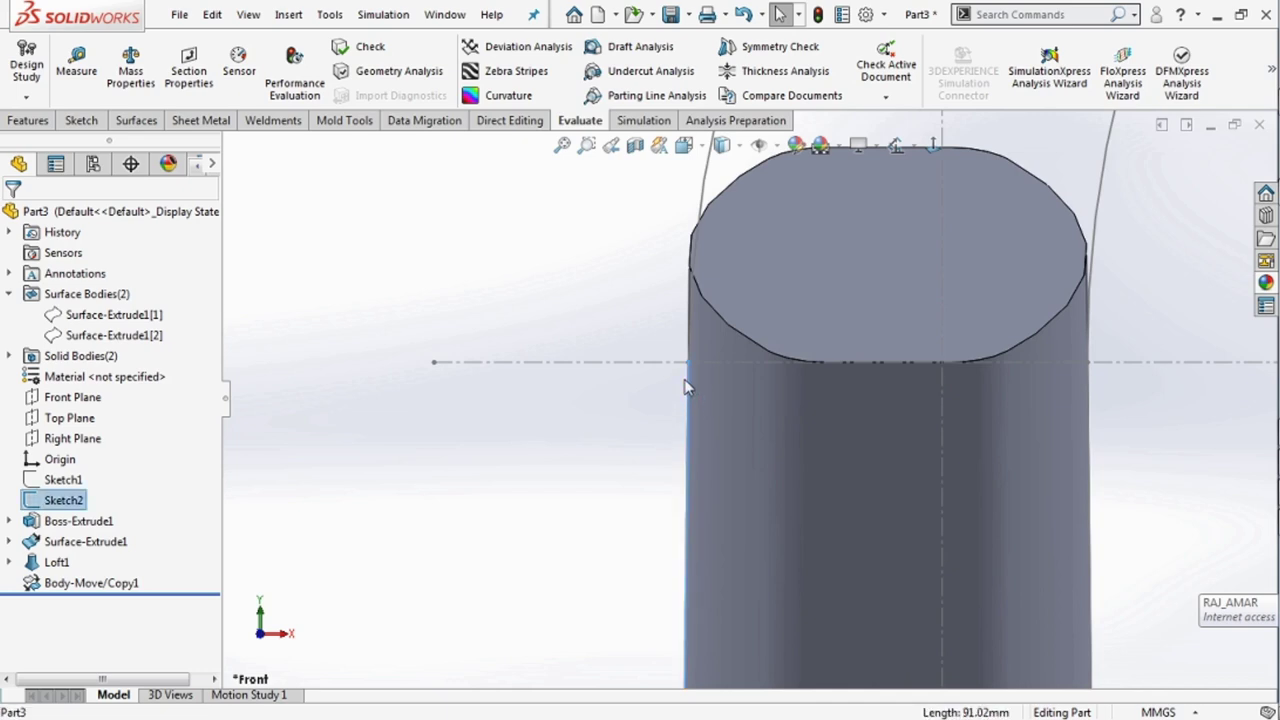
{"action": "scroll", "coordinate": [680, 385], "scroll_direction": "up", "scroll_amount": 1}
{"action": "scroll", "coordinate": [747, 404], "scroll_direction": "up", "scroll_amount": 2}
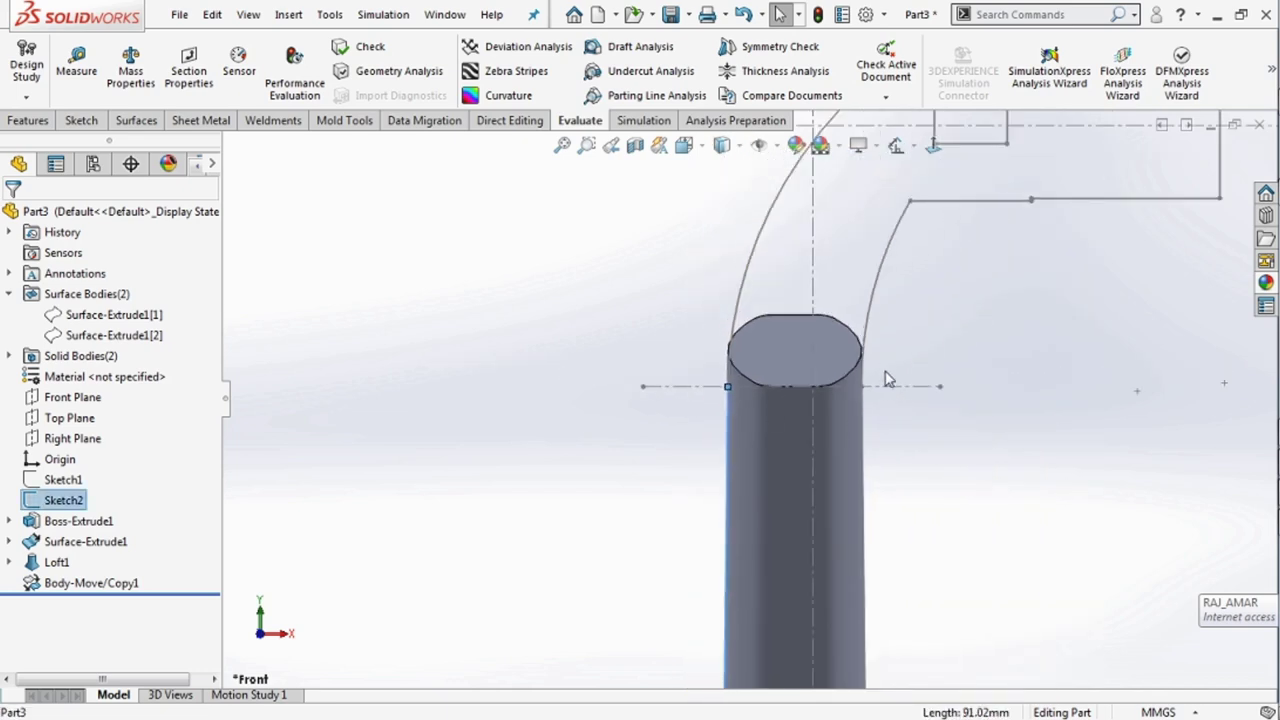
{"action": "scroll", "coordinate": [877, 390], "scroll_direction": "down", "scroll_amount": 1}
{"action": "scroll", "coordinate": [860, 380], "scroll_direction": "down", "scroll_amount": 1}
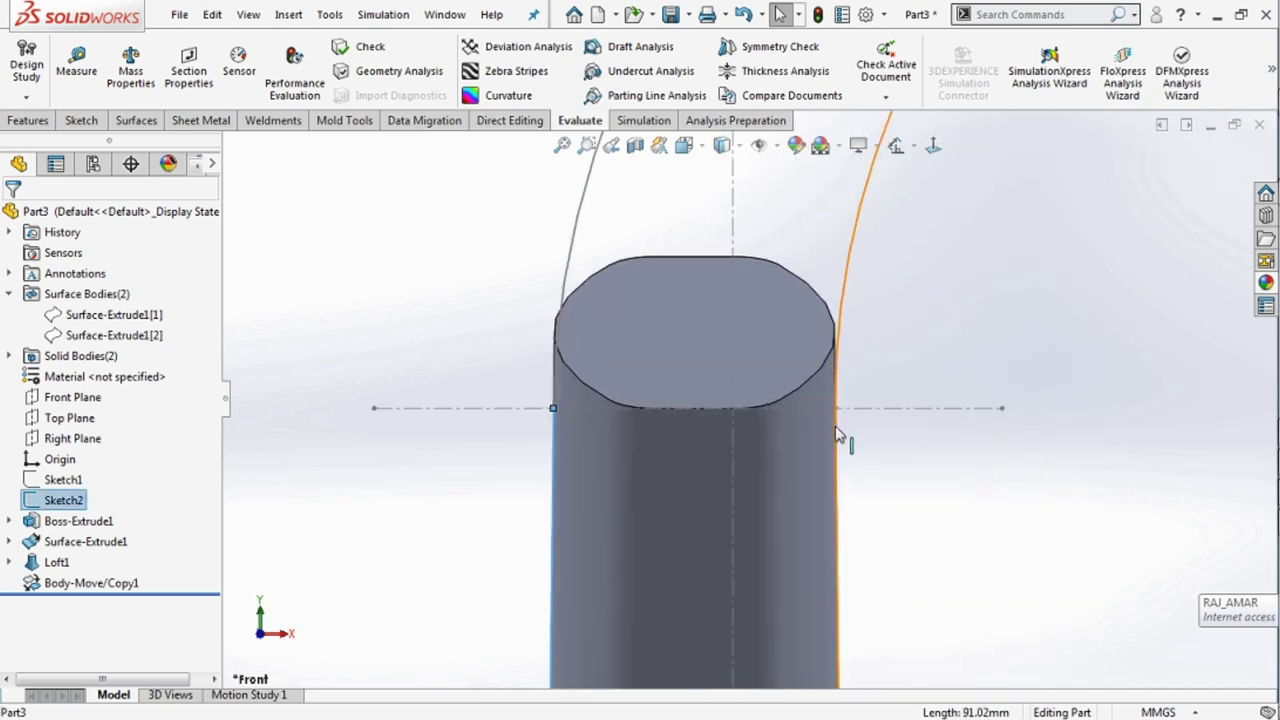
{"action": "scroll", "coordinate": [838, 440], "scroll_direction": "up", "scroll_amount": 3}
{"action": "scroll", "coordinate": [826, 480], "scroll_direction": "up", "scroll_amount": 3}
{"action": "left_click", "coordinate": [826, 486]}
{"action": "scroll", "coordinate": [767, 508], "scroll_direction": "down", "scroll_amount": 3}
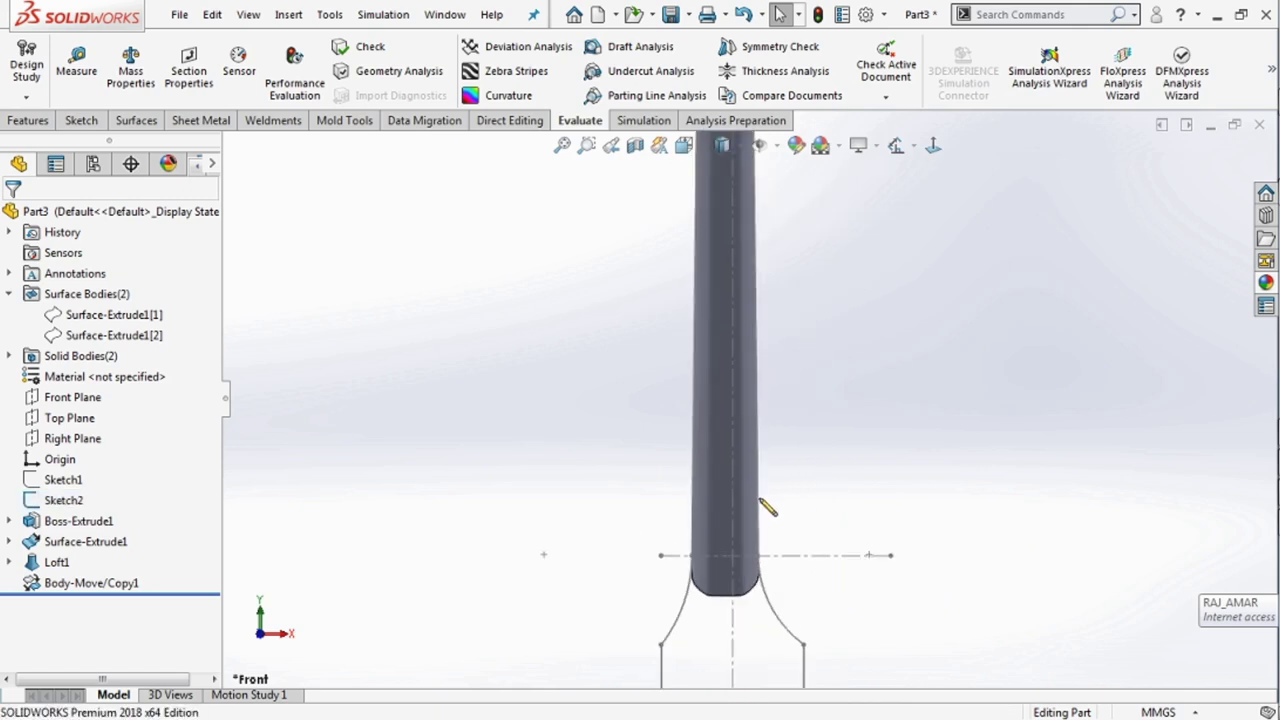
{"action": "scroll", "coordinate": [742, 504], "scroll_direction": "up", "scroll_amount": 3}
{"action": "scroll", "coordinate": [760, 290], "scroll_direction": "down", "scroll_amount": 3}
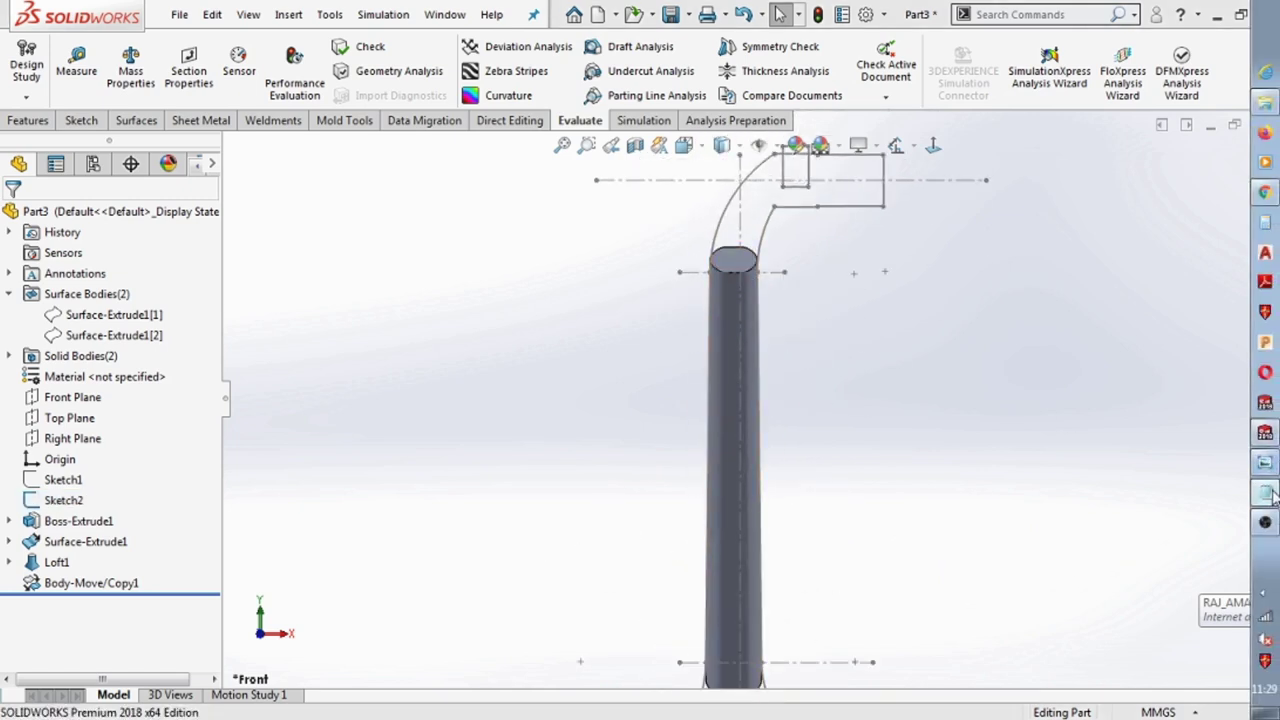
Bring Notepad back, select all the old notes and start typing the new note over them.
{"action": "left_click", "coordinate": [1268, 494]}
{"action": "left_click_drag", "start_coordinate": [327, 479], "coordinate": [13, 313]}
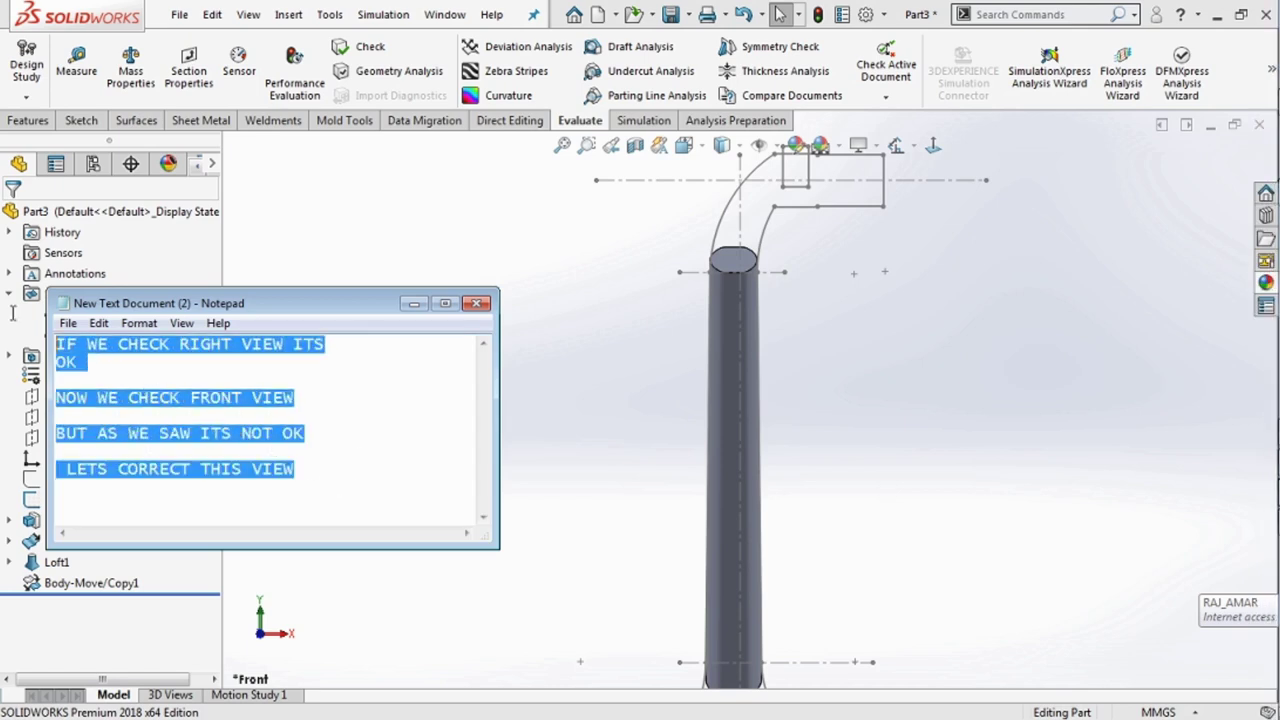
{"action": "type", "text": "NOW IST LOOK"}
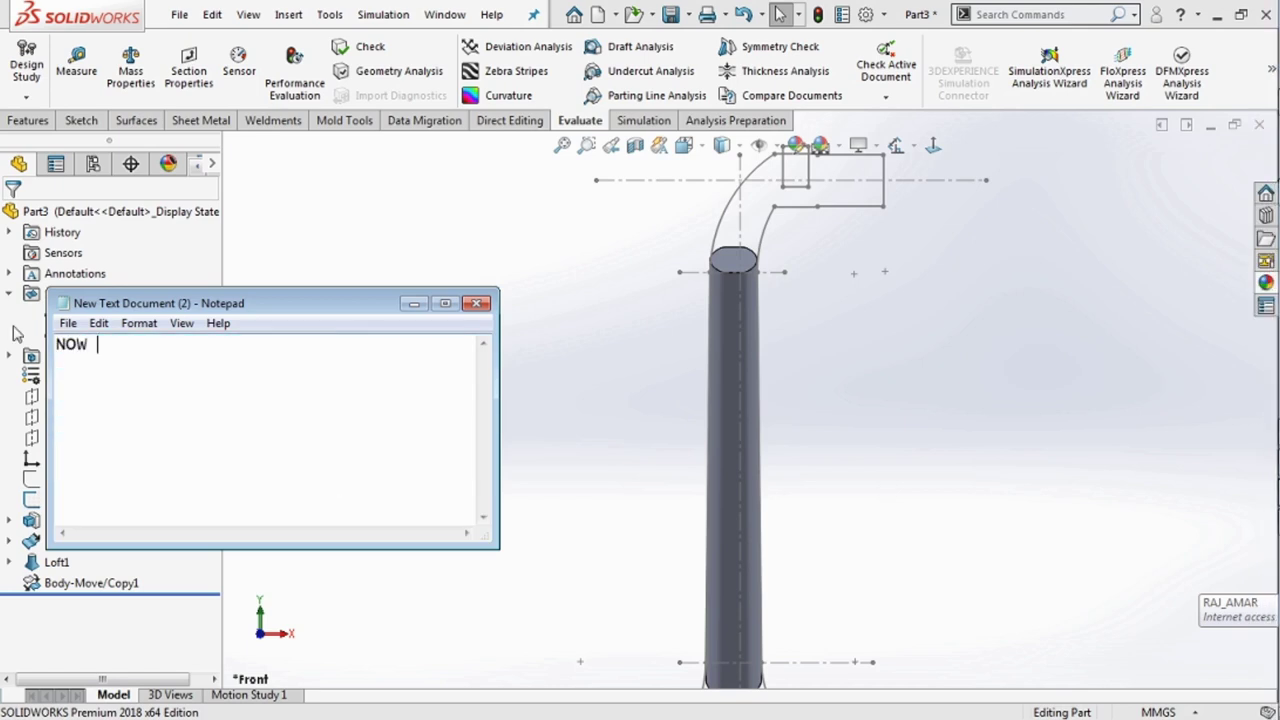